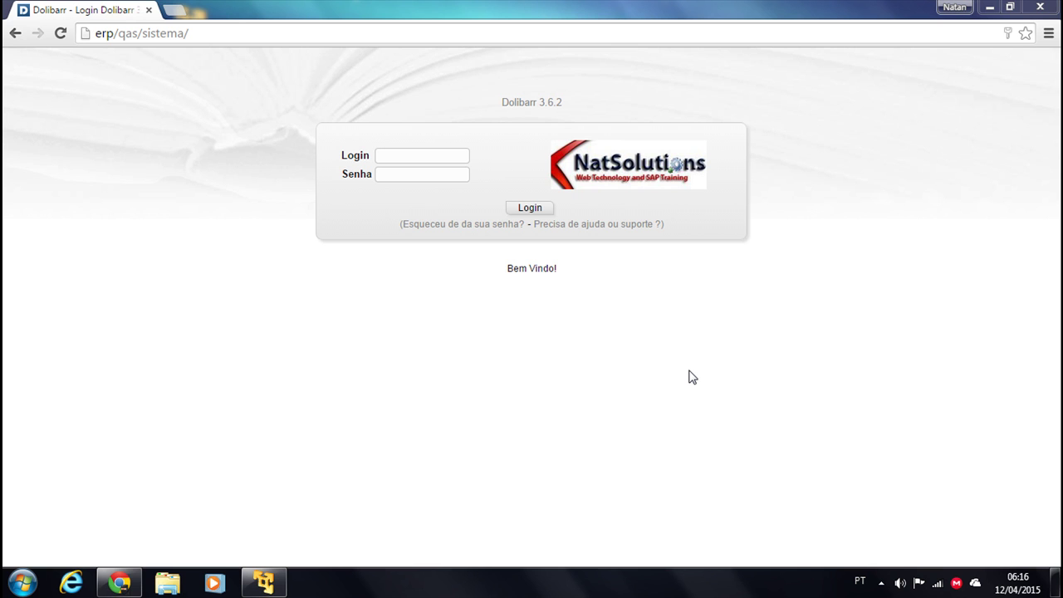
Log in to Dolibarr as admin, replacing the remembered password with the account password
left_click(398, 155)
type("admin")
key("Tab")
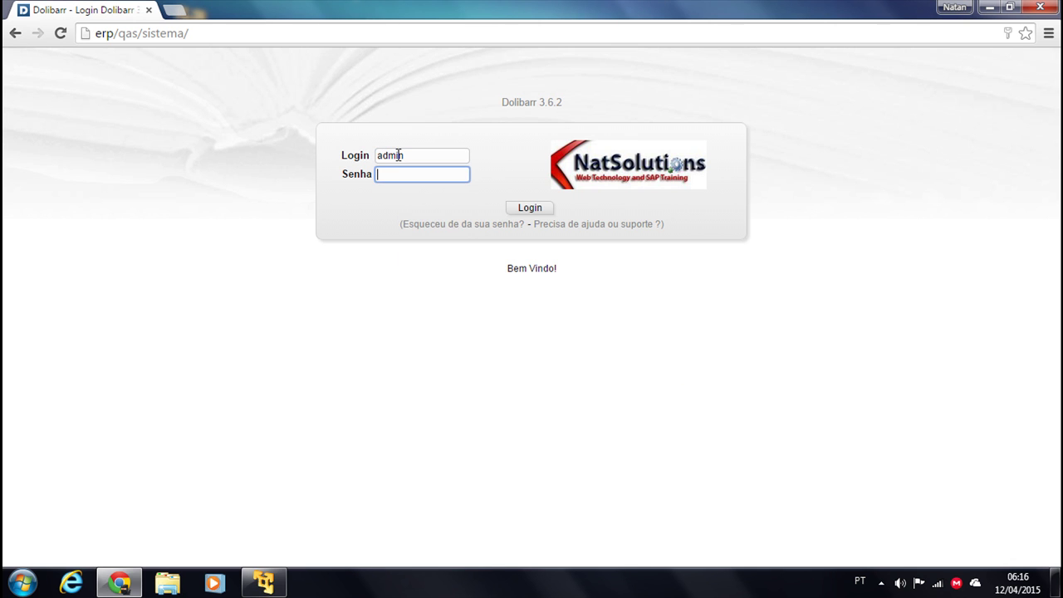
key("ctrl+a")
type("a")
key("Return")
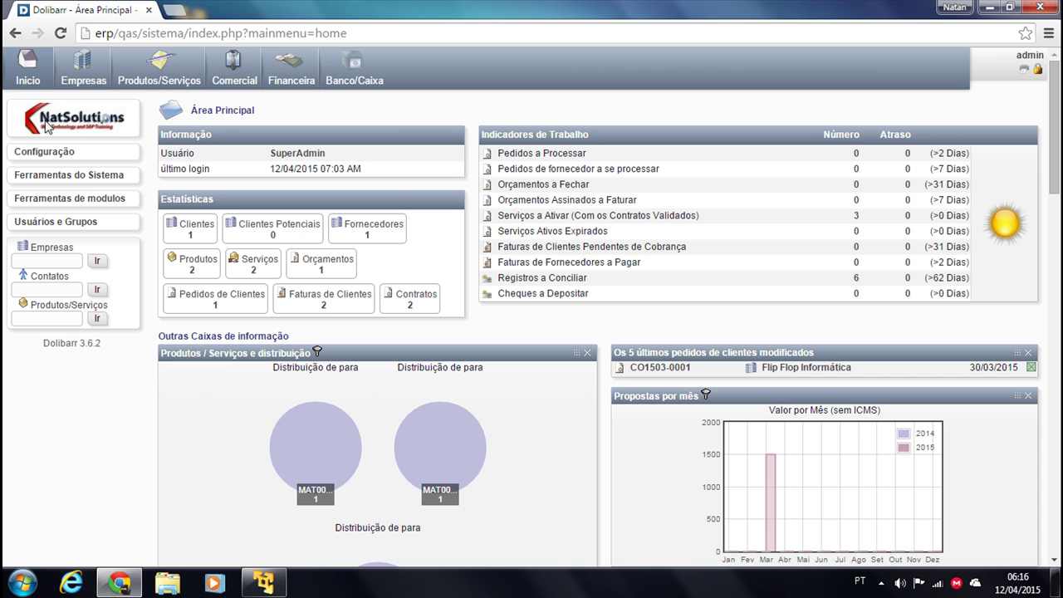
Scroll through the Configuração > Módulos list to check enabled modules, then go to Produtos/Serviços
left_click(46, 154)
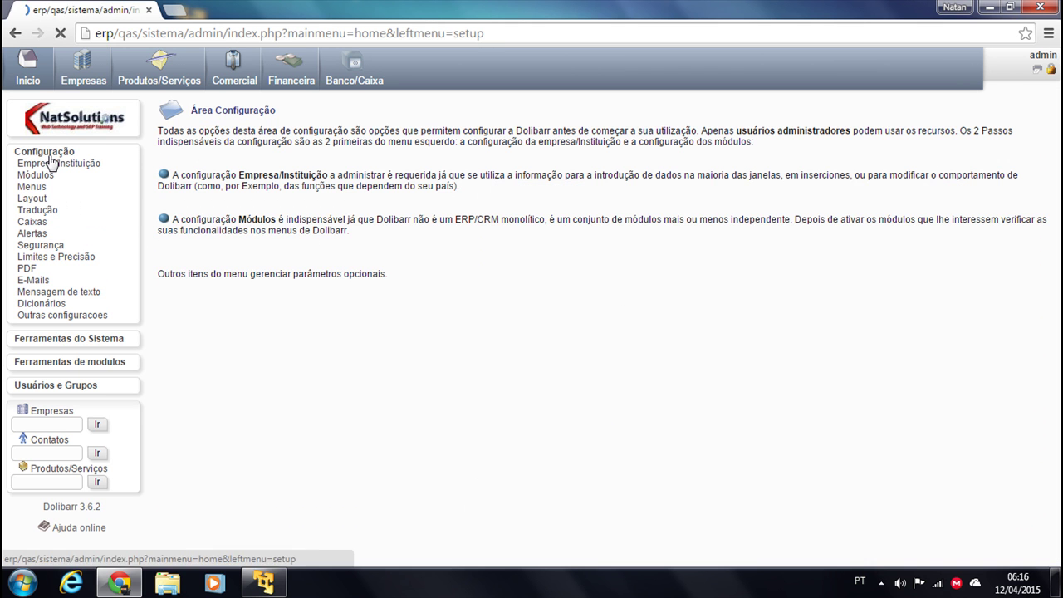
left_click(27, 177)
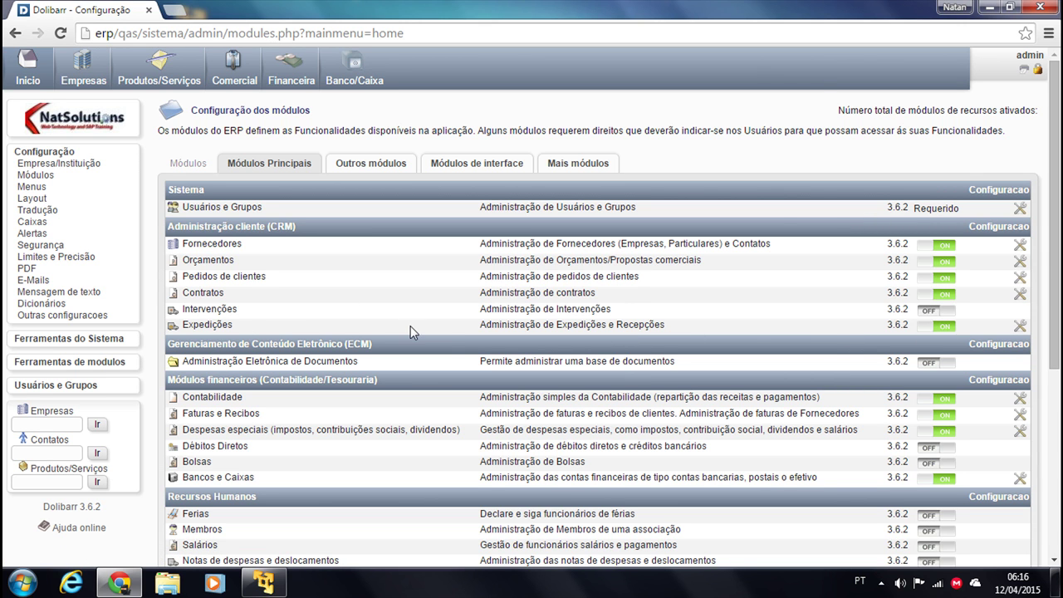
scroll(509, 374, "down", 2)
scroll(509, 372, "down", 2)
scroll(508, 372, "up", 5)
scroll(556, 324, "down", 4)
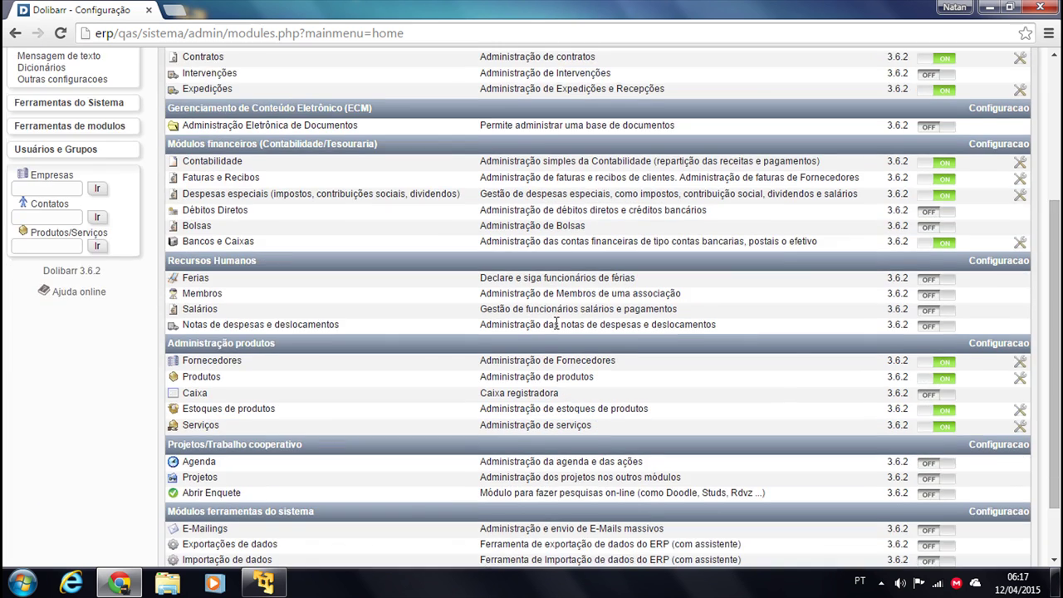
scroll(539, 338, "down", 2)
scroll(449, 430, "up", 5)
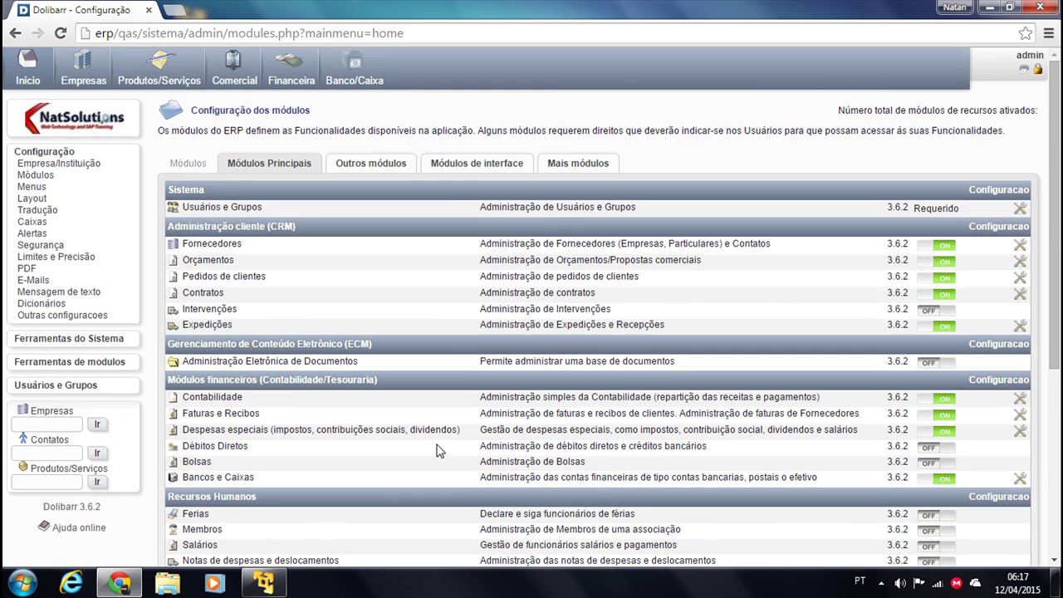
left_click(163, 81)
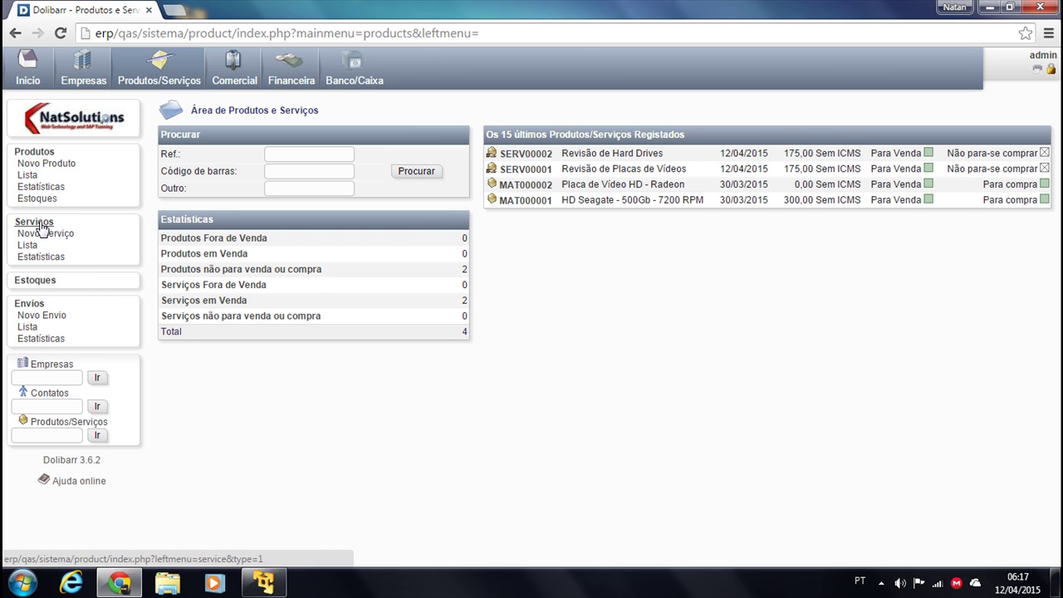
Browse the Serviços and Produtos lists and the MAT000001 product card, then go to Comercial
left_click(40, 226)
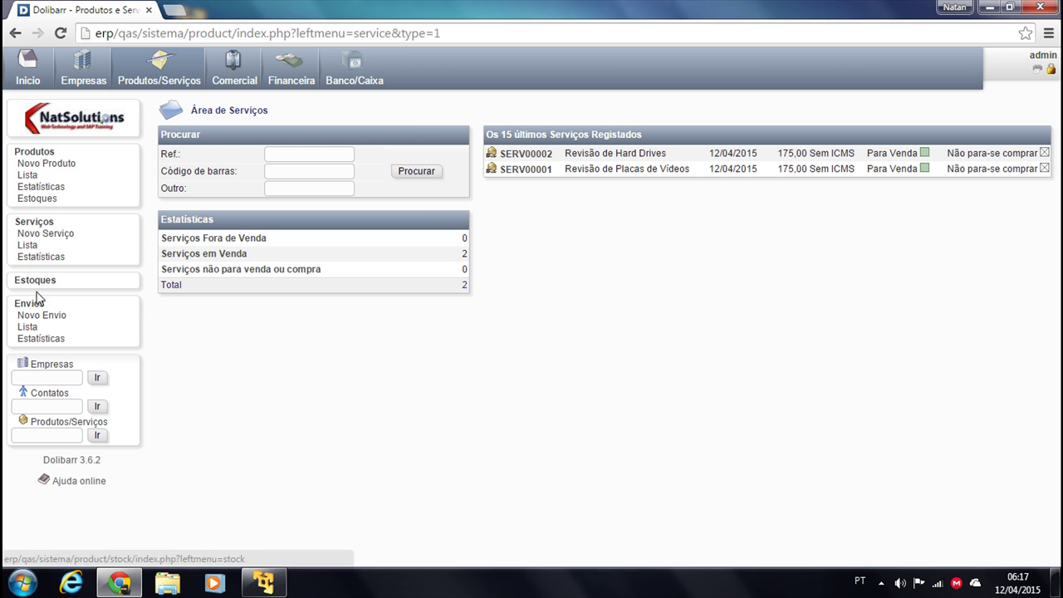
left_click(35, 152)
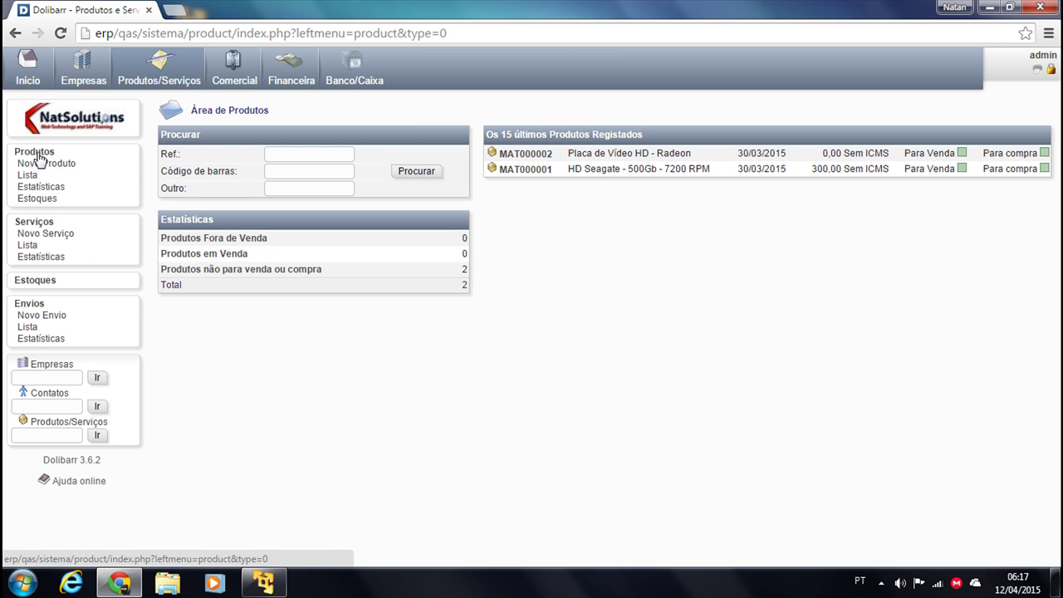
left_click(527, 169)
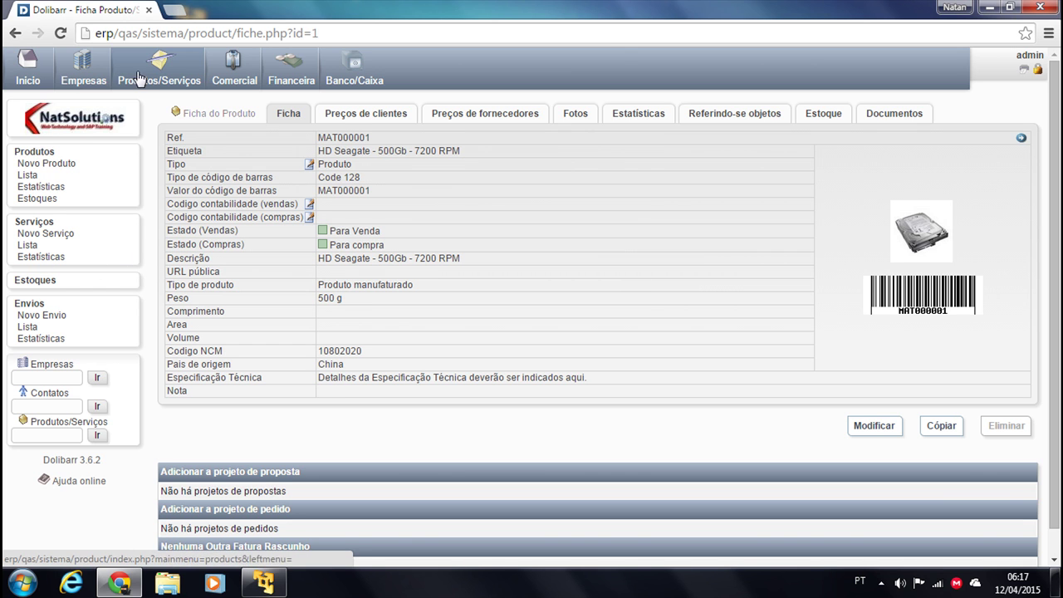
left_click(214, 79)
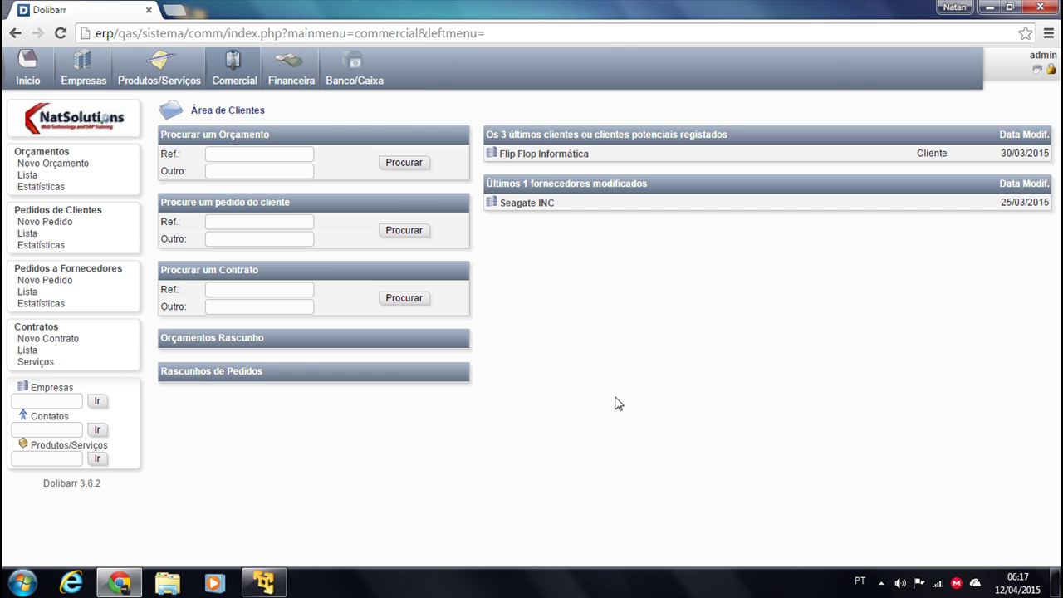
Start a new proposal with customer reference RFQ002 for customer Flip Flop Informática
left_click(233, 74)
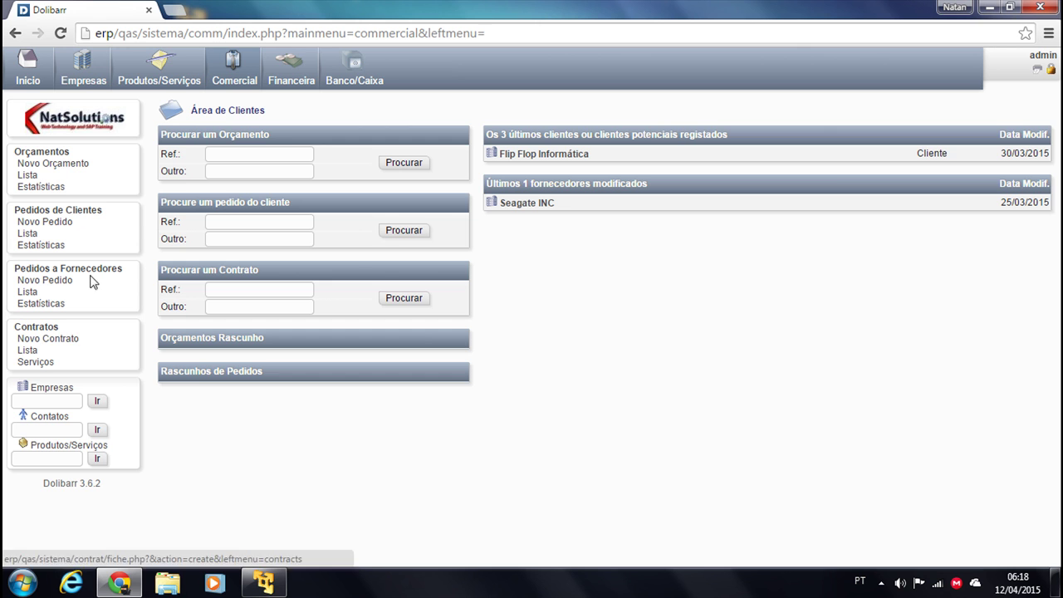
left_click(37, 156)
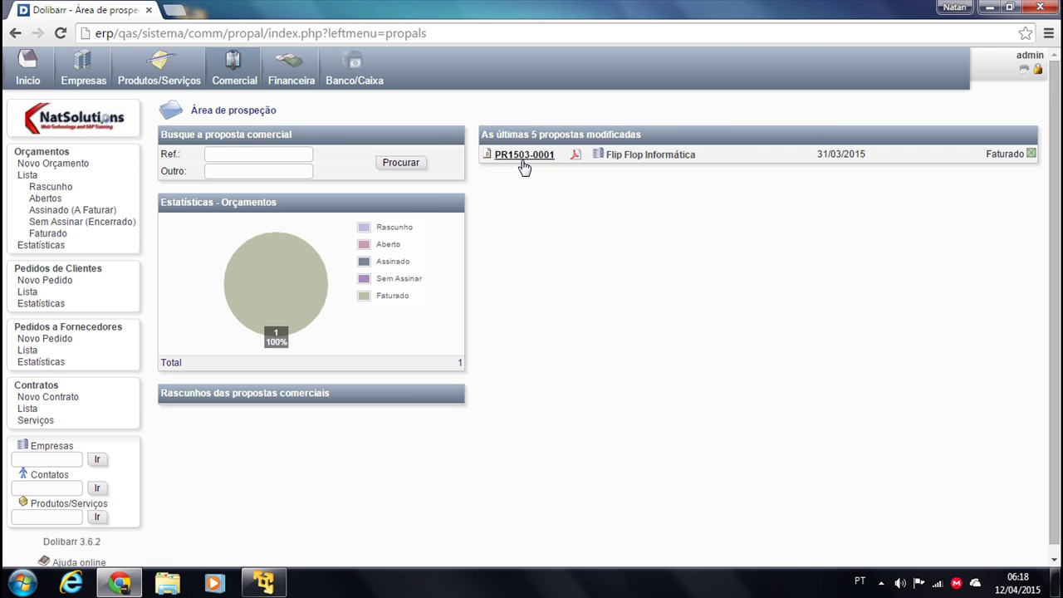
left_click(39, 167)
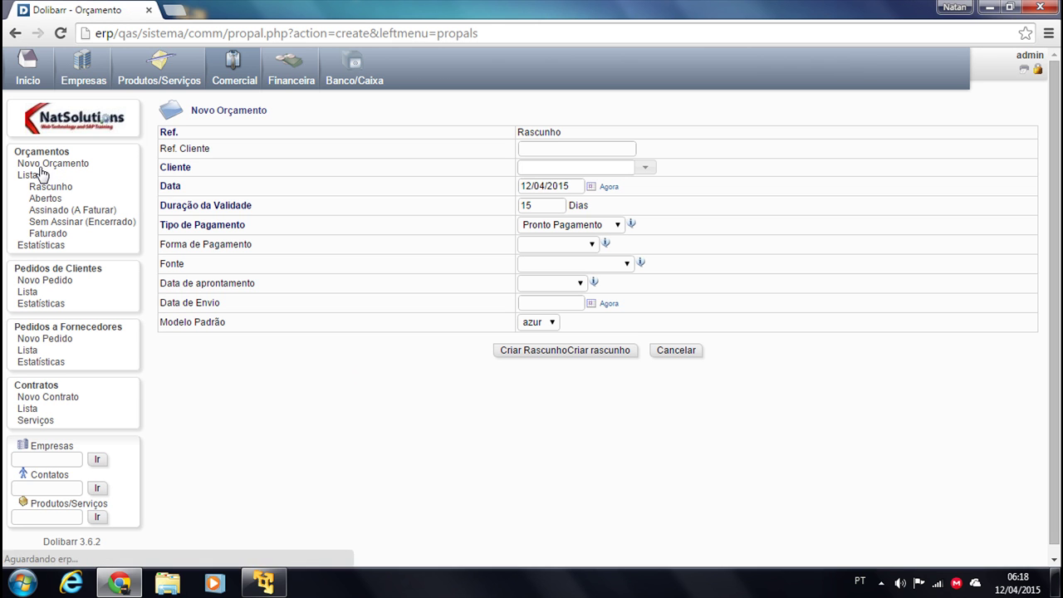
left_click(594, 150)
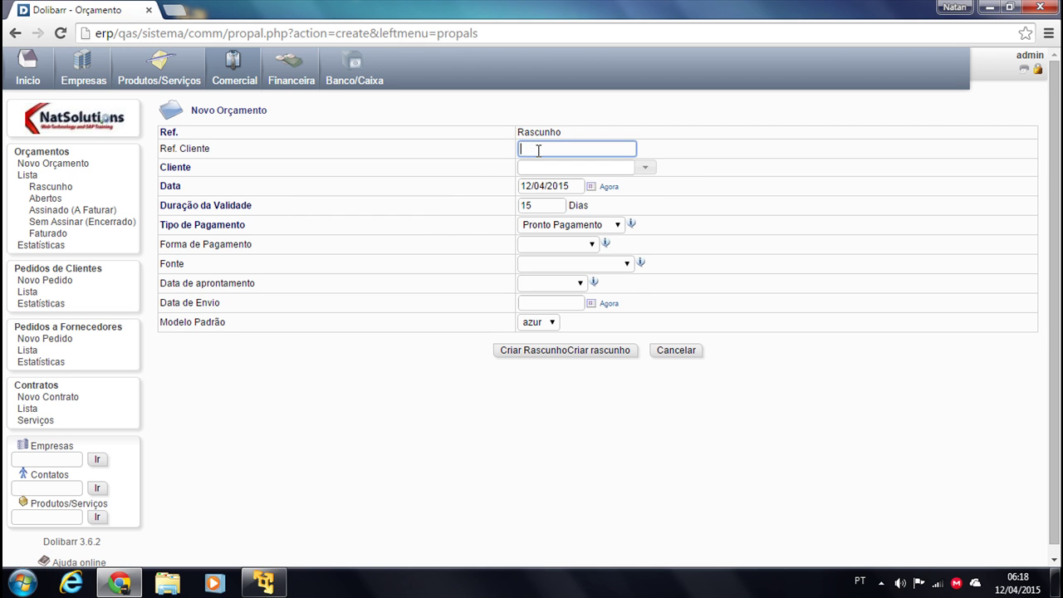
type("RF")
left_click(536, 166)
key("BackSpace")
type("2")
left_click(645, 167)
left_click(533, 188)
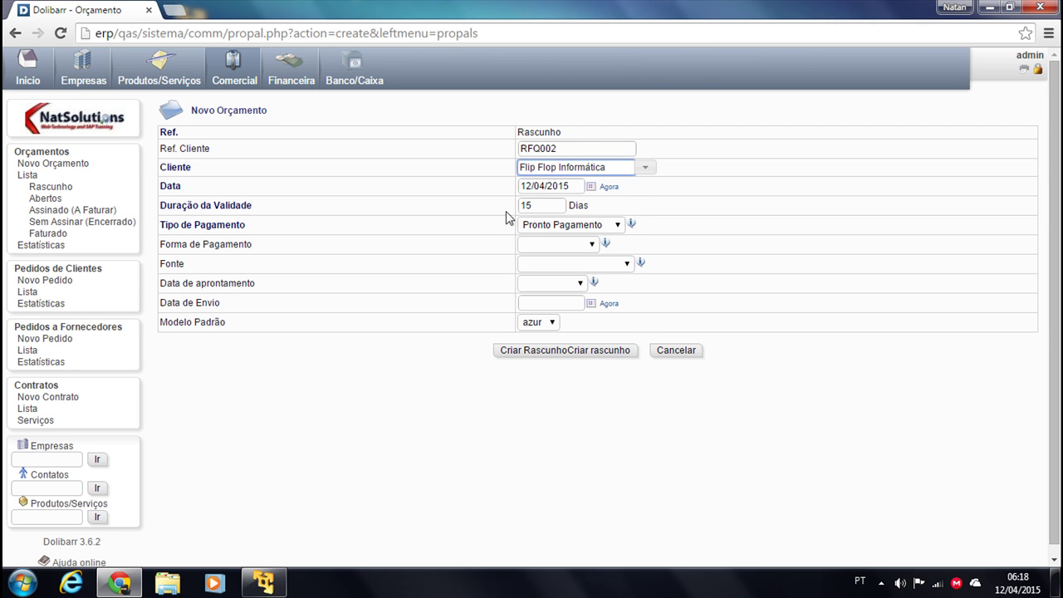
Set the proposal's payment terms to 30 Dias by Transferência
left_click(554, 203)
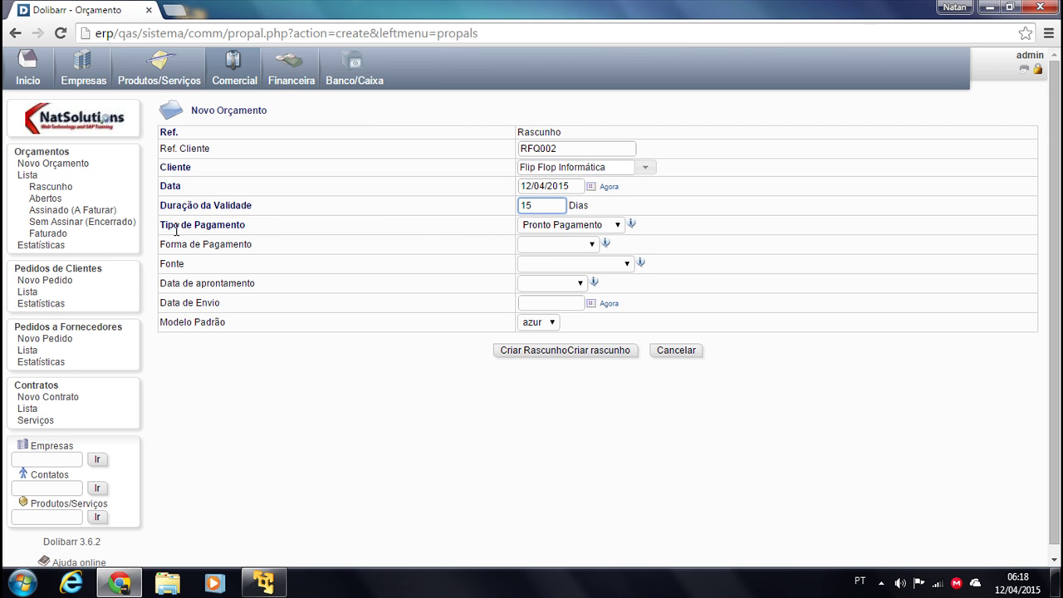
left_click(588, 226)
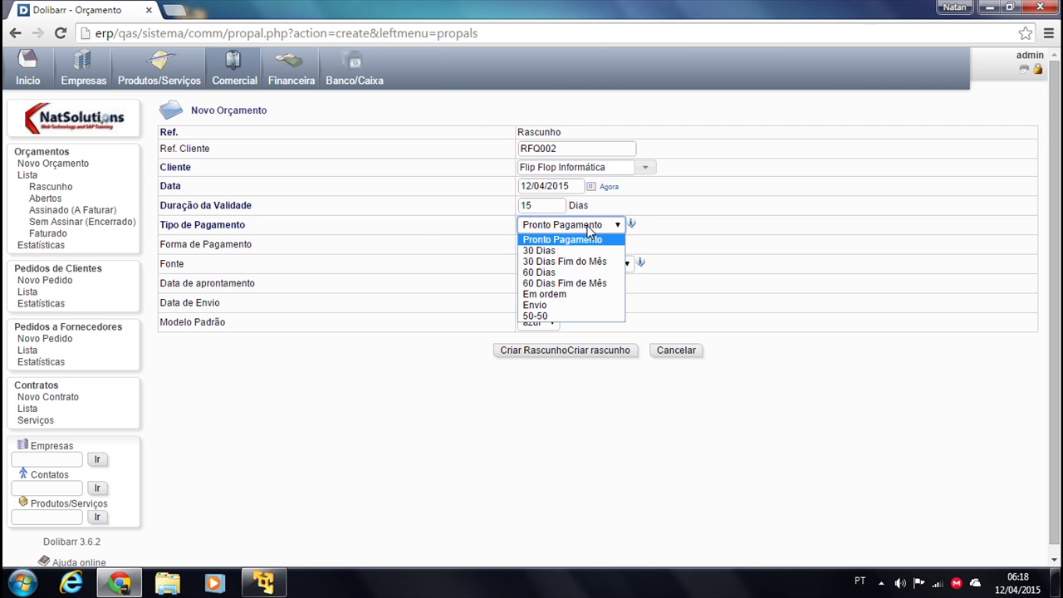
left_click(588, 225)
left_click(565, 226)
left_click(557, 254)
left_click(527, 246)
left_click(551, 281)
Set source to Parceiro, delivery time to Imediato, and shipping date to today
left_click(567, 264)
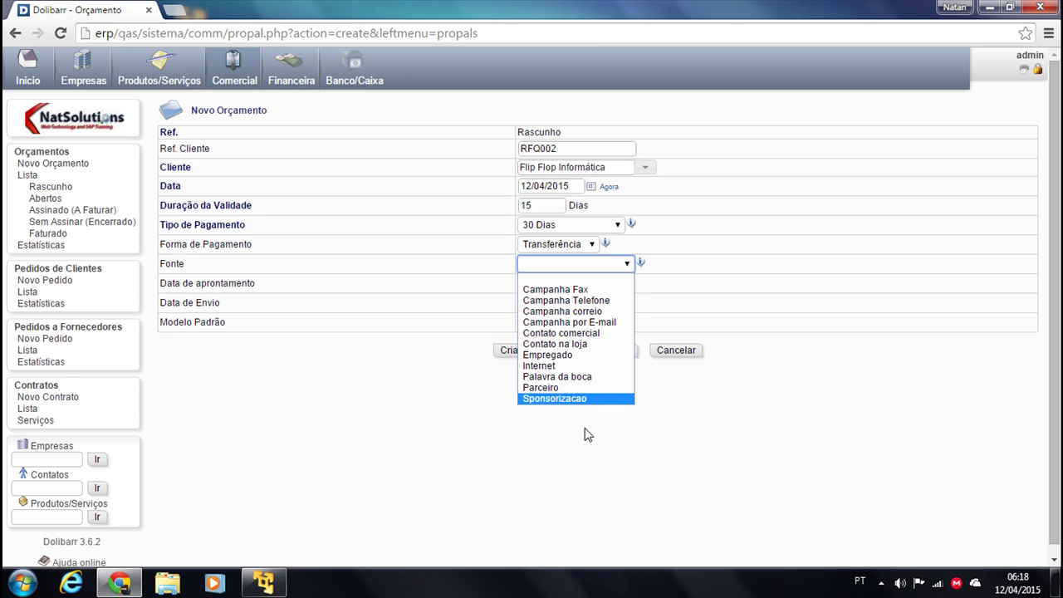
left_click(544, 387)
left_click(560, 285)
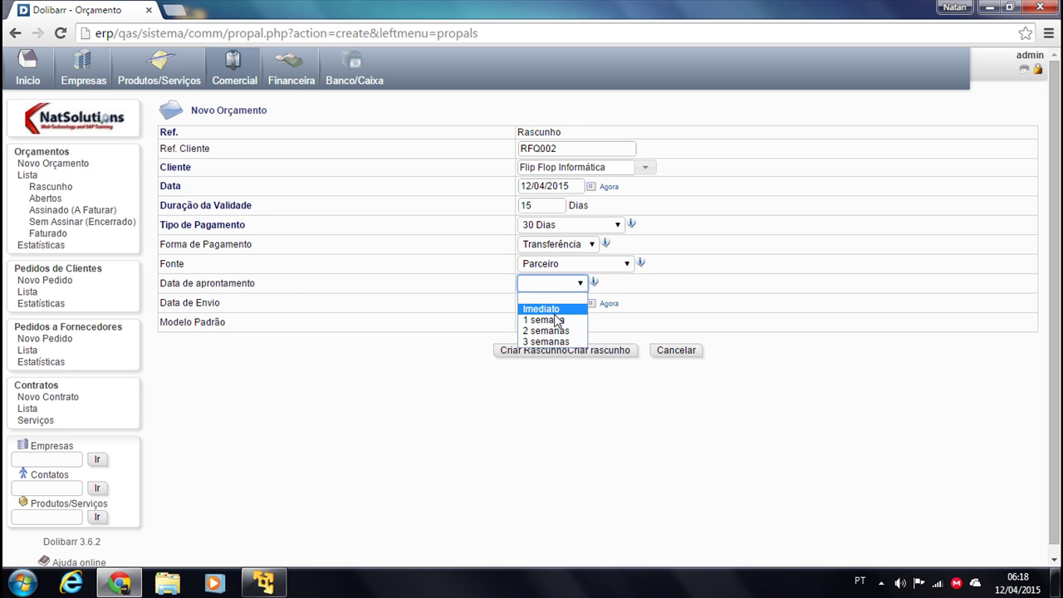
left_click(556, 321)
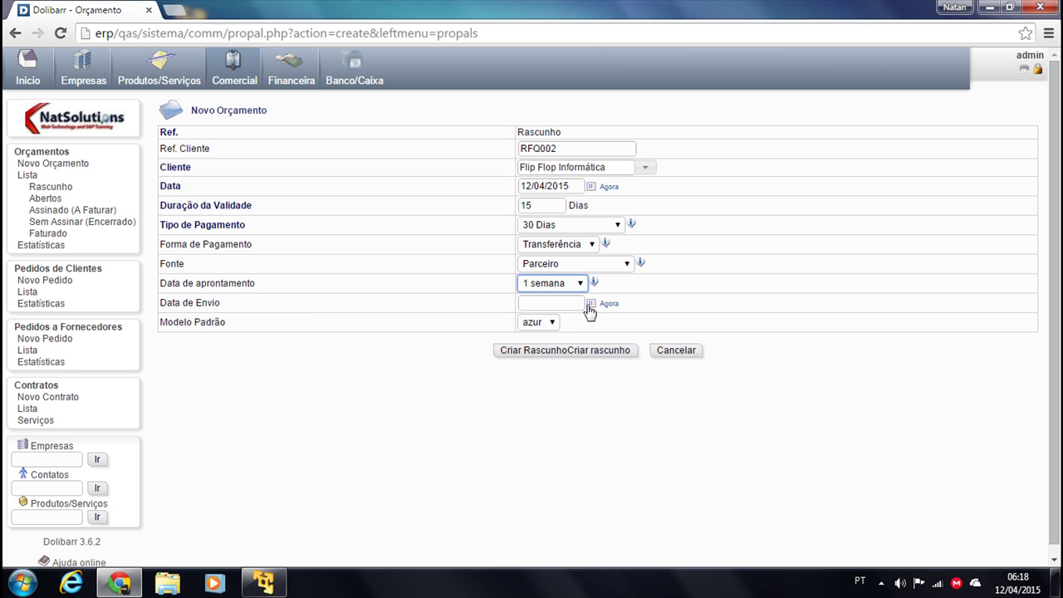
left_click(609, 304)
left_click(569, 286)
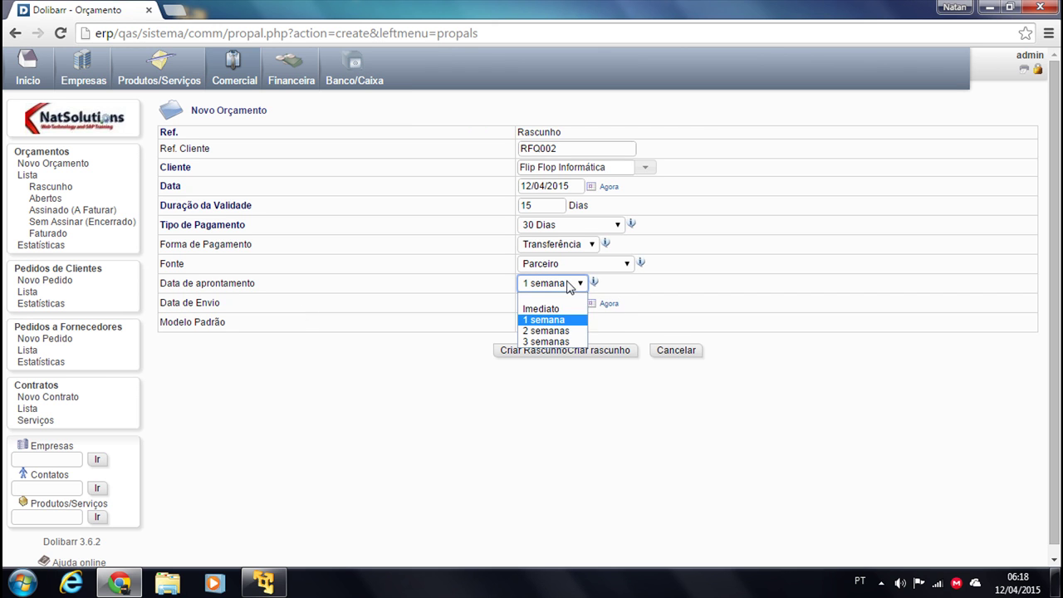
left_click(557, 310)
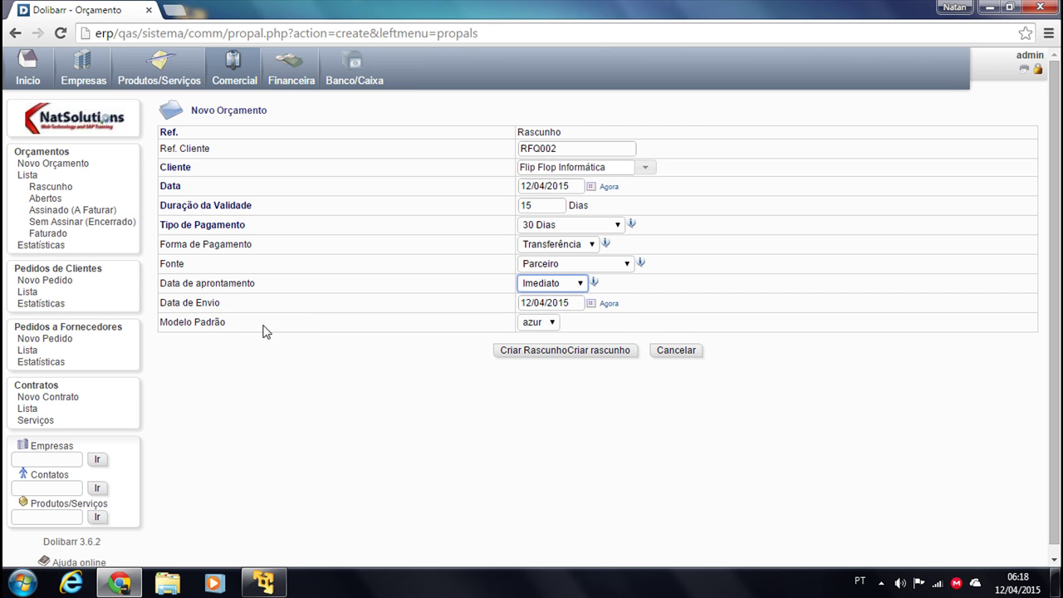
Create draft proposal PROV2 and add a predefined line of 5 × MAT000001
left_click(538, 352)
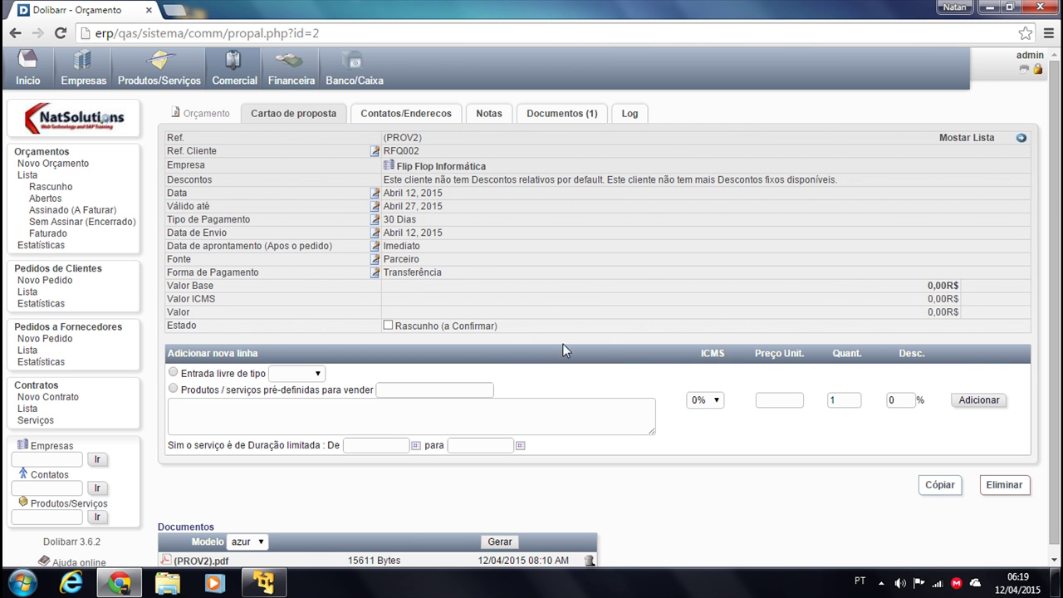
scroll(685, 326, "down", 1)
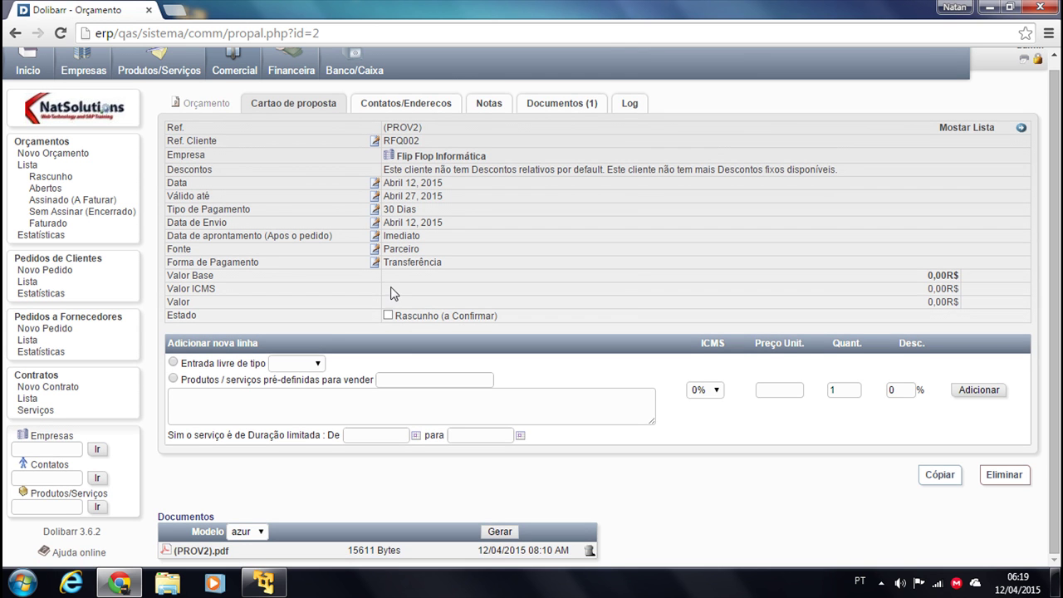
scroll(405, 294, "up", 1)
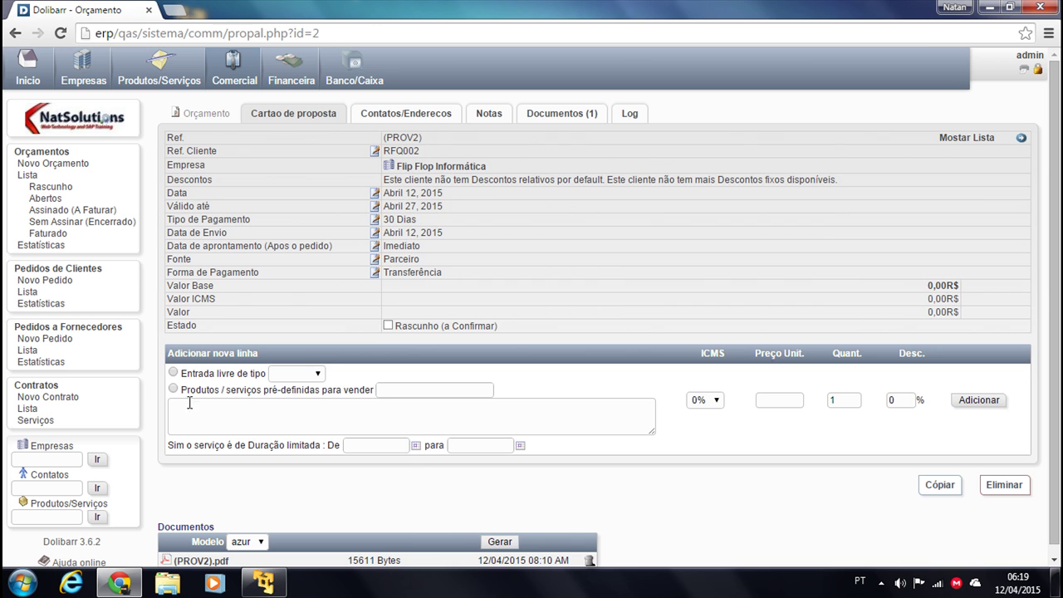
left_click(309, 374)
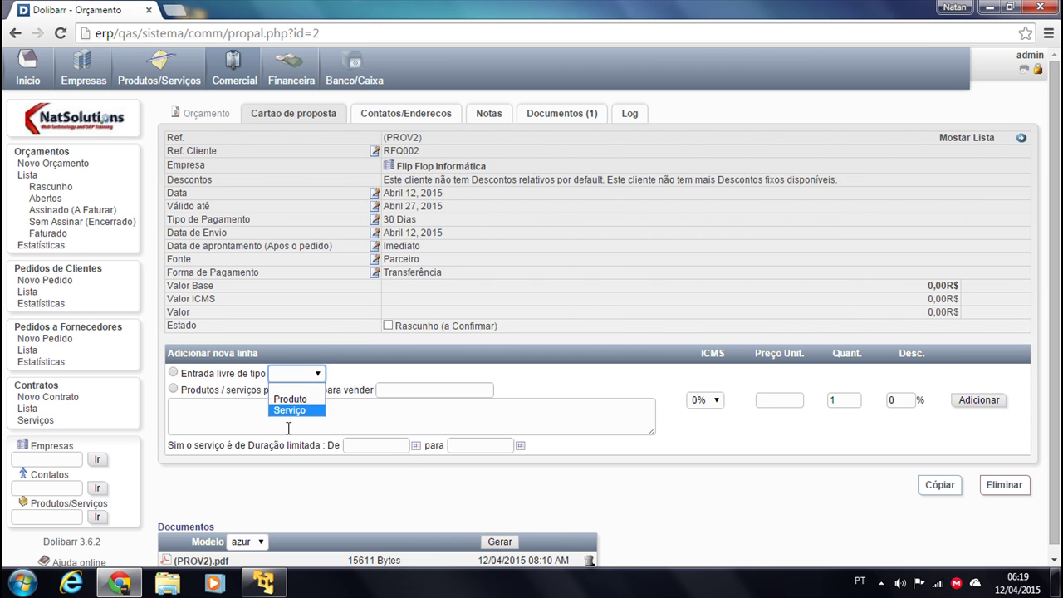
left_click(196, 394)
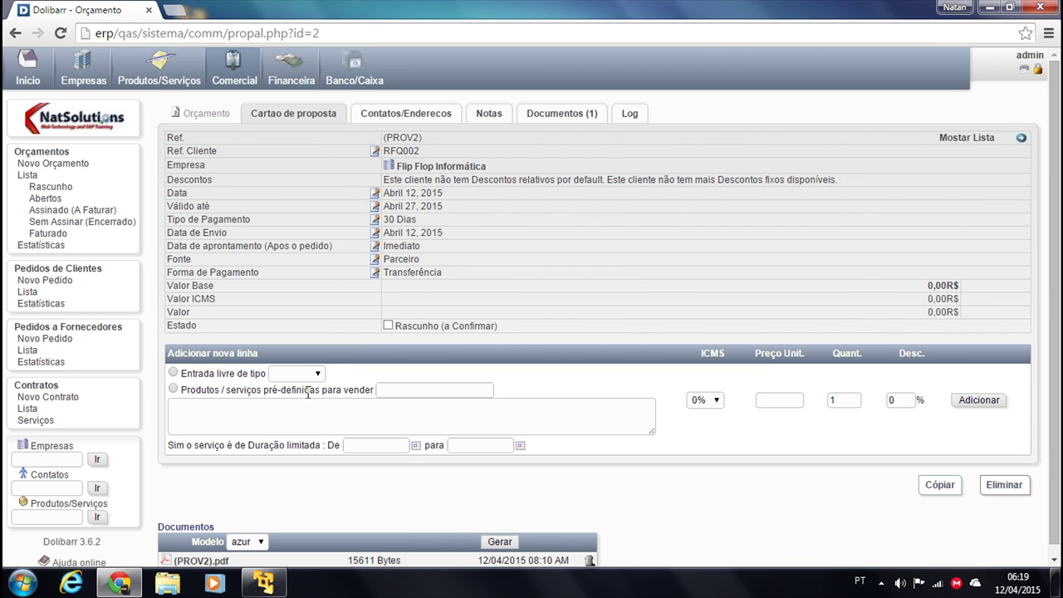
left_click(174, 389)
left_click(457, 388)
type("M")
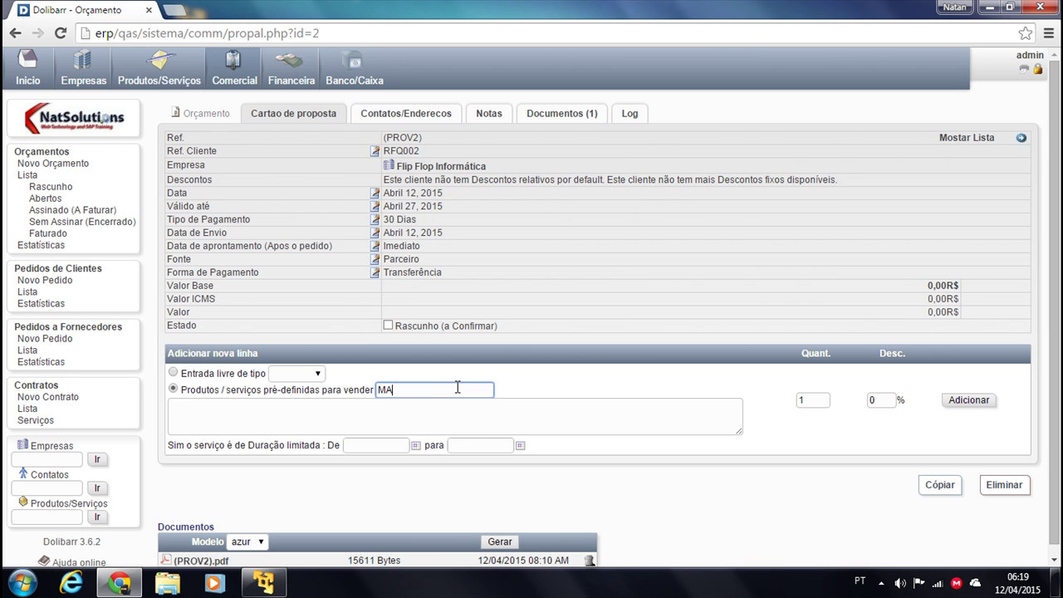
type("A")
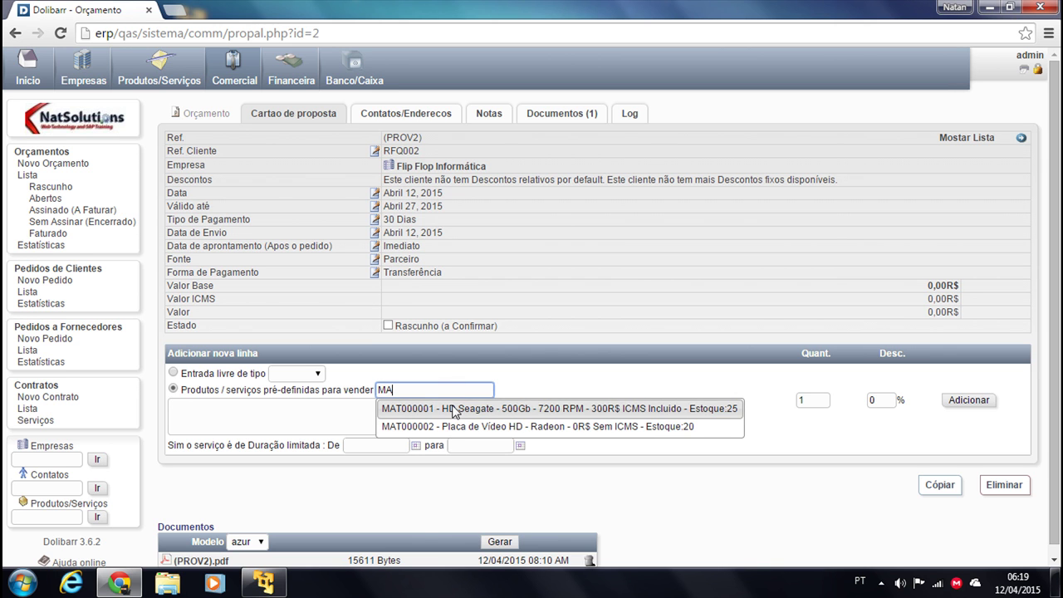
left_click(455, 409)
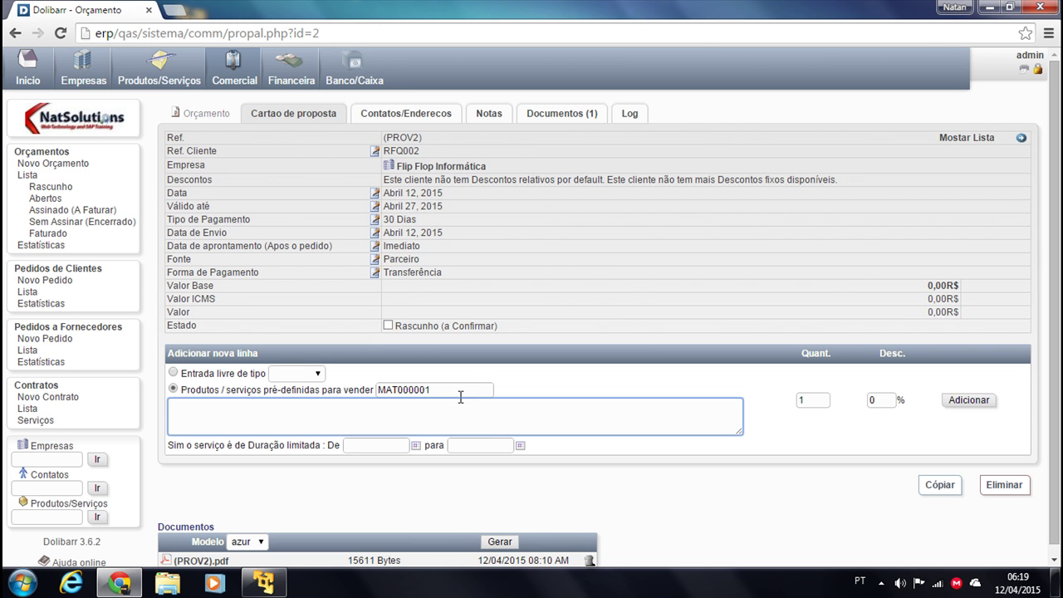
left_click(822, 402)
type("5")
left_click(966, 400)
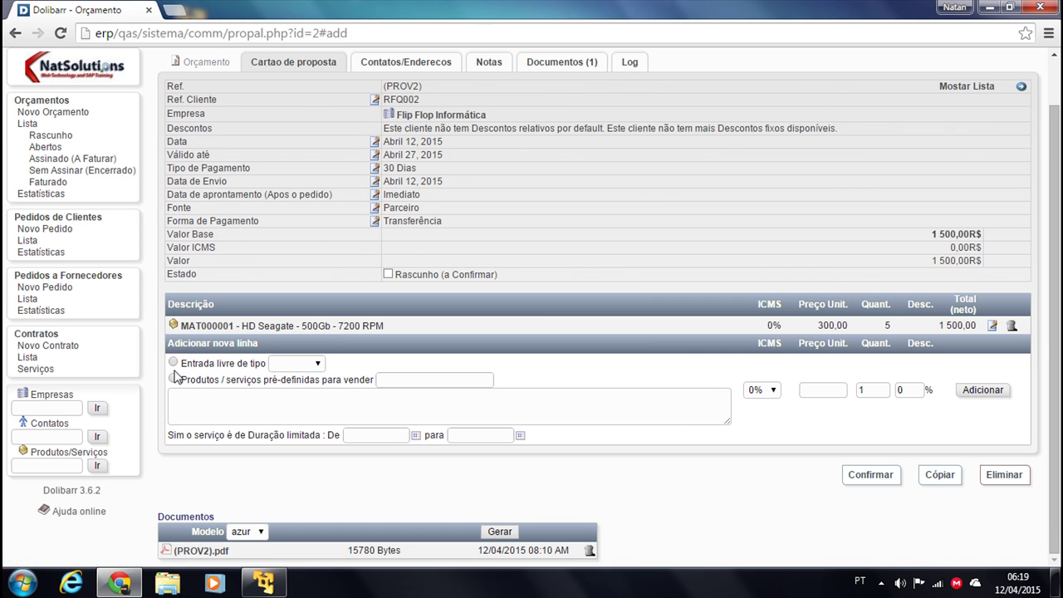
Add a second line of 5 × MAT000002, bringing the draft to 1 500,00R$
left_click(420, 380)
type("MA")
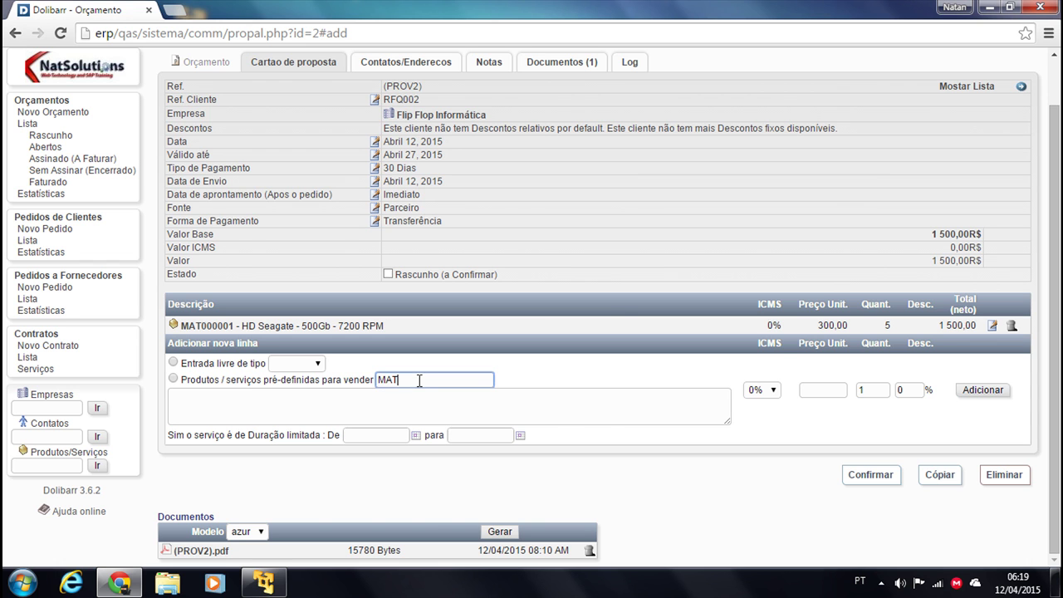
type("T")
left_click(432, 415)
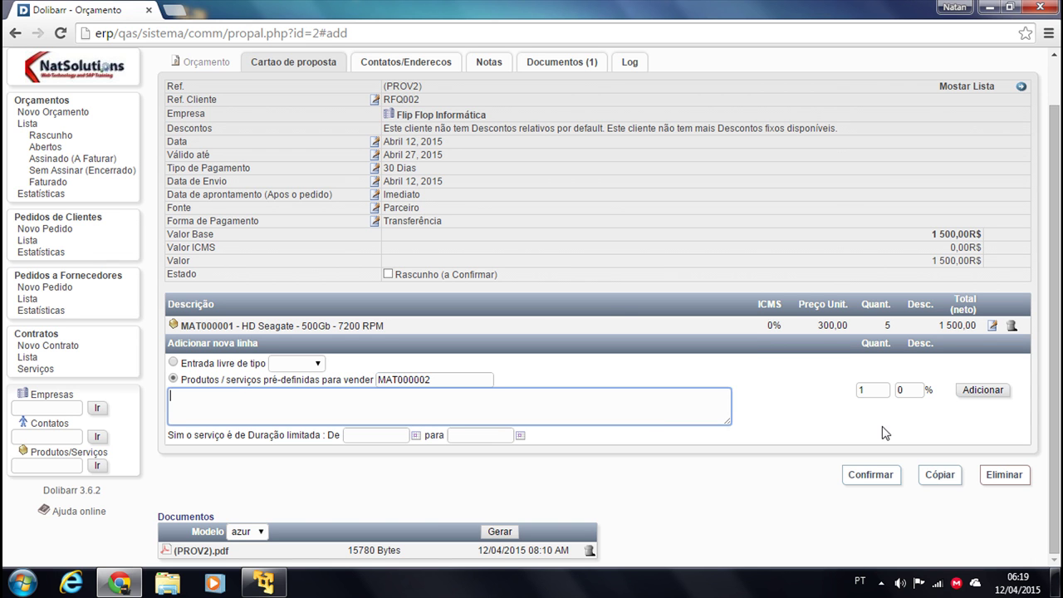
left_click(885, 390)
type("5")
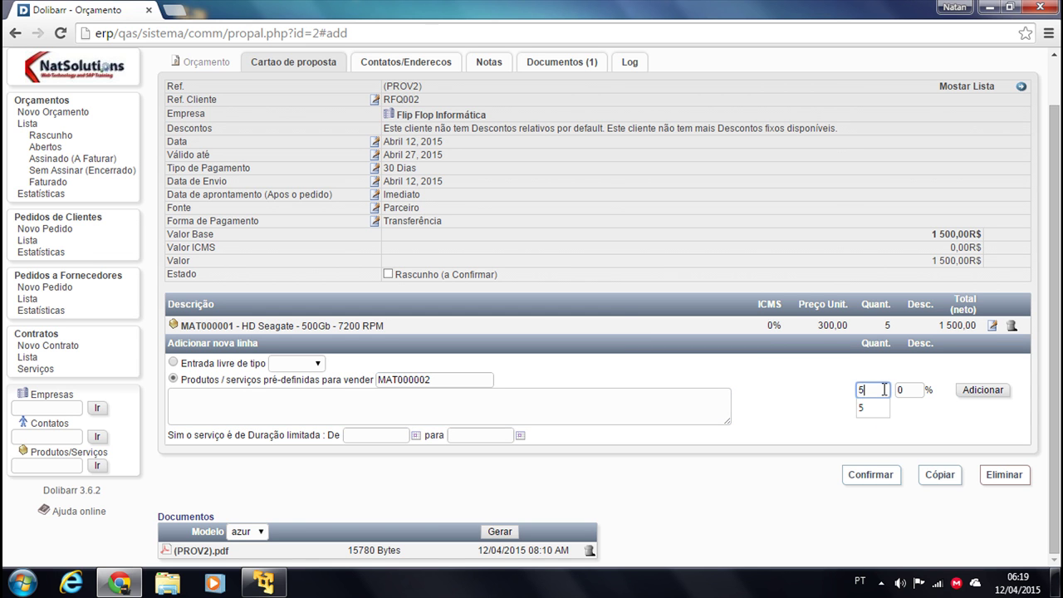
left_click(984, 390)
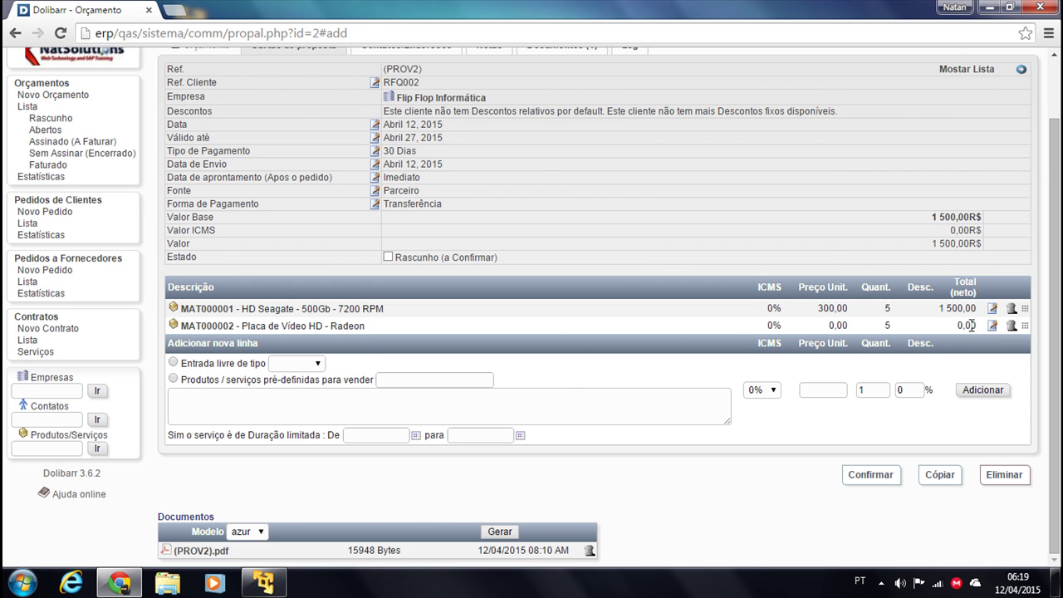
scroll(251, 458, "up", 3)
left_click(160, 68)
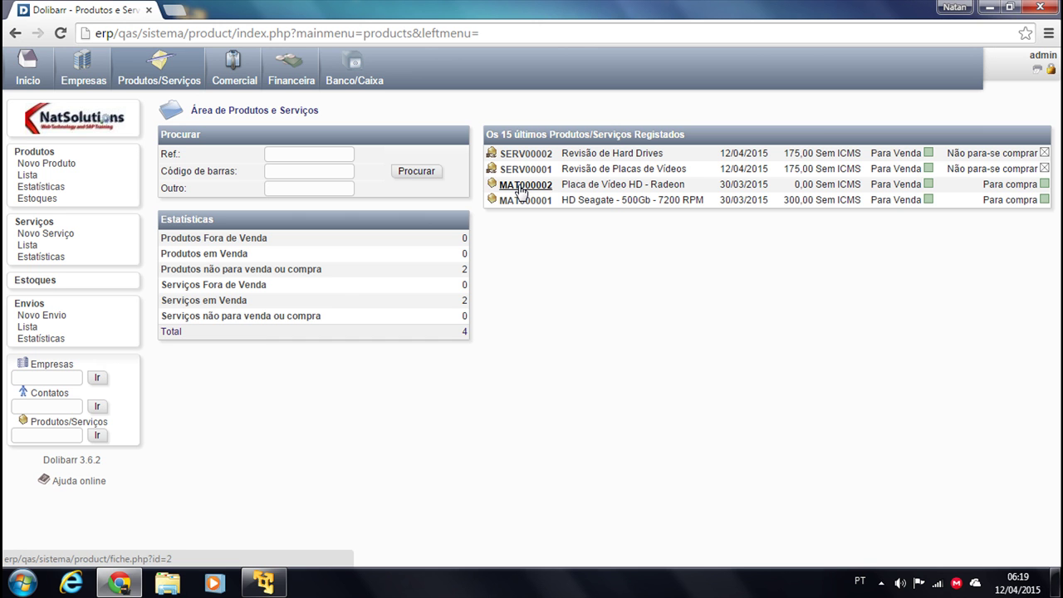
On MAT000002's Preços de clientes tab, save a 300 selling price for Flip Flop Informática
left_click(519, 188)
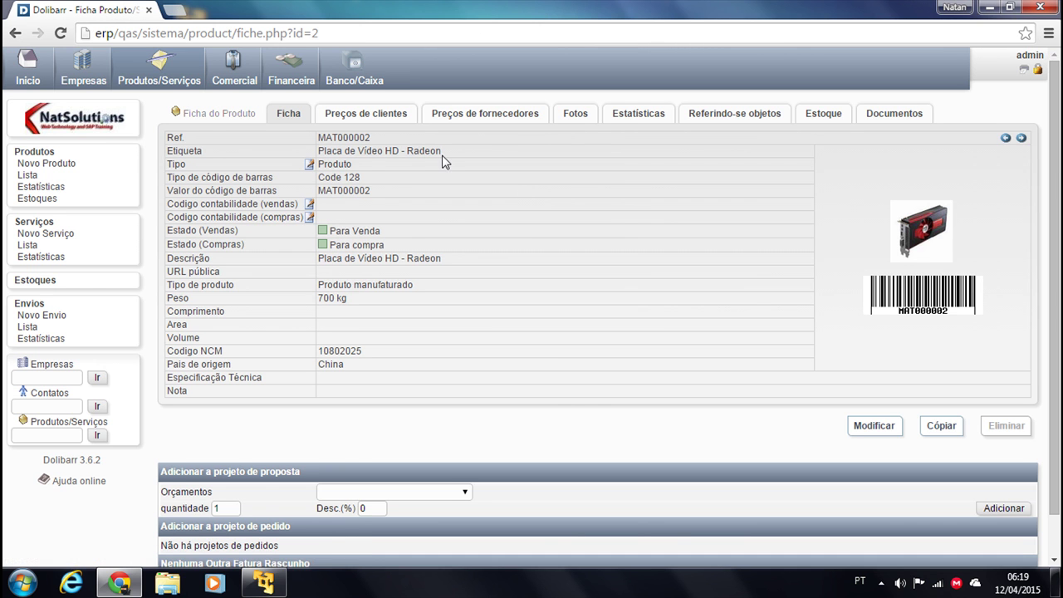
scroll(491, 134, "down", 1)
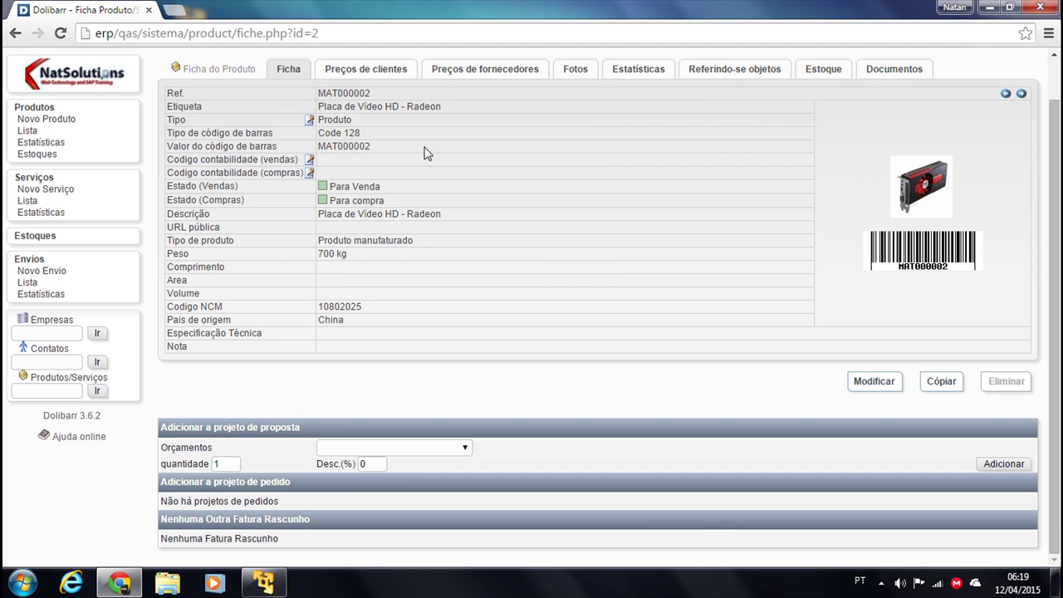
left_click(374, 74)
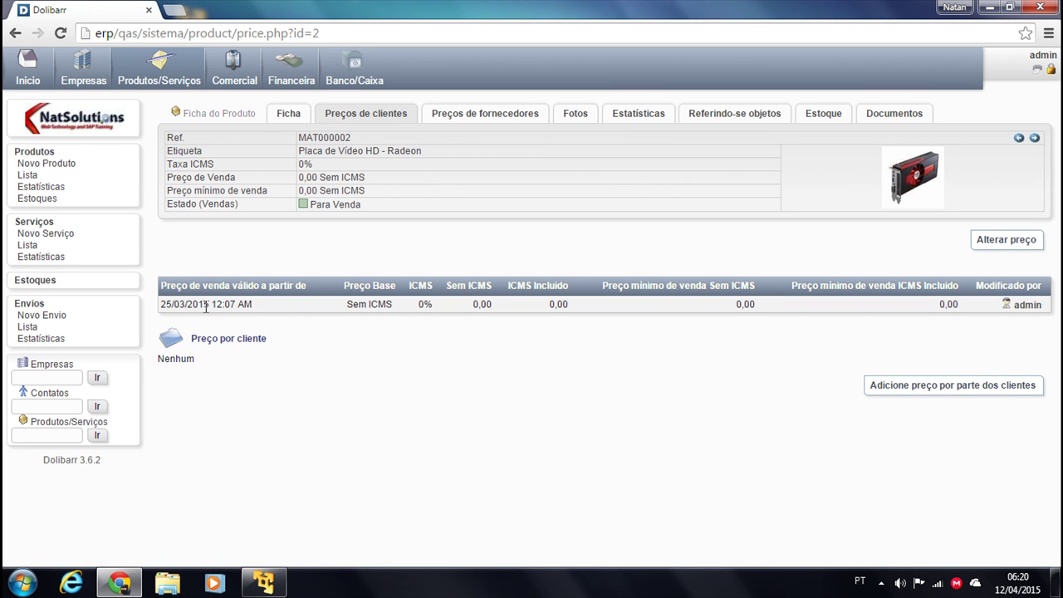
left_click(906, 389)
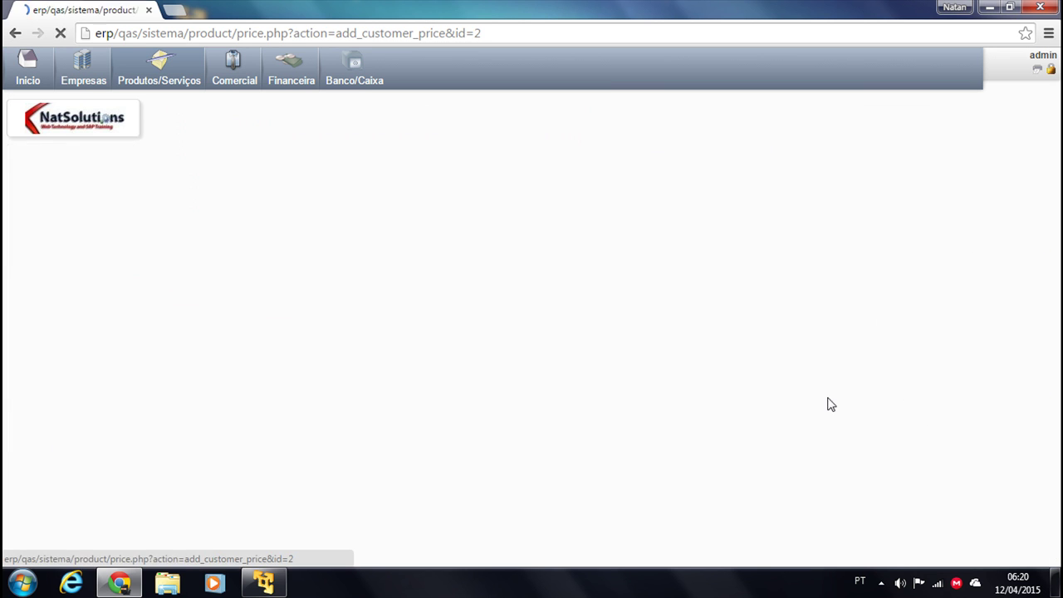
left_click(474, 329)
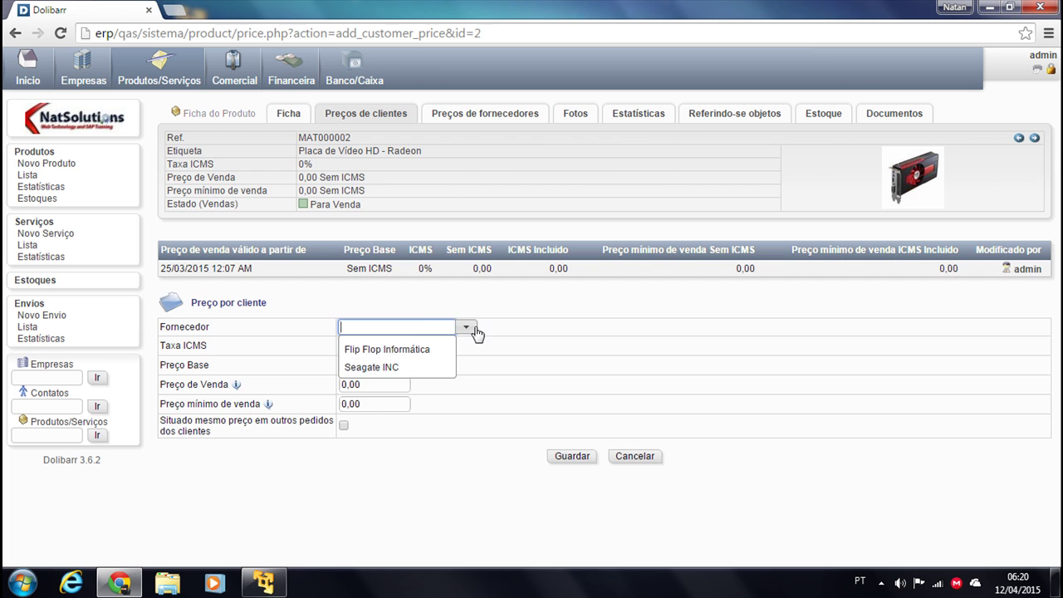
left_click(397, 357)
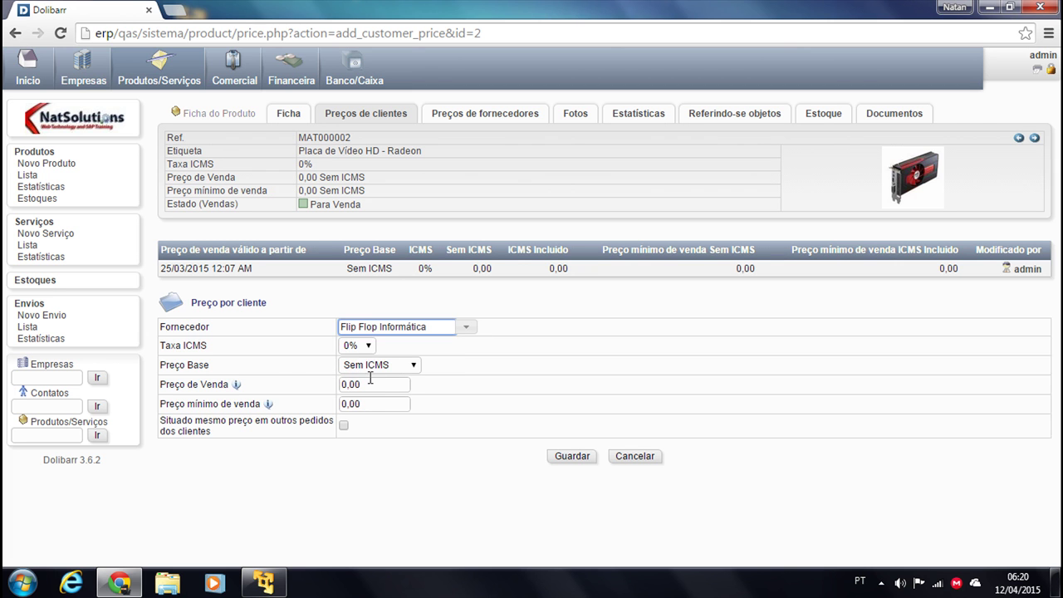
double_click(371, 384)
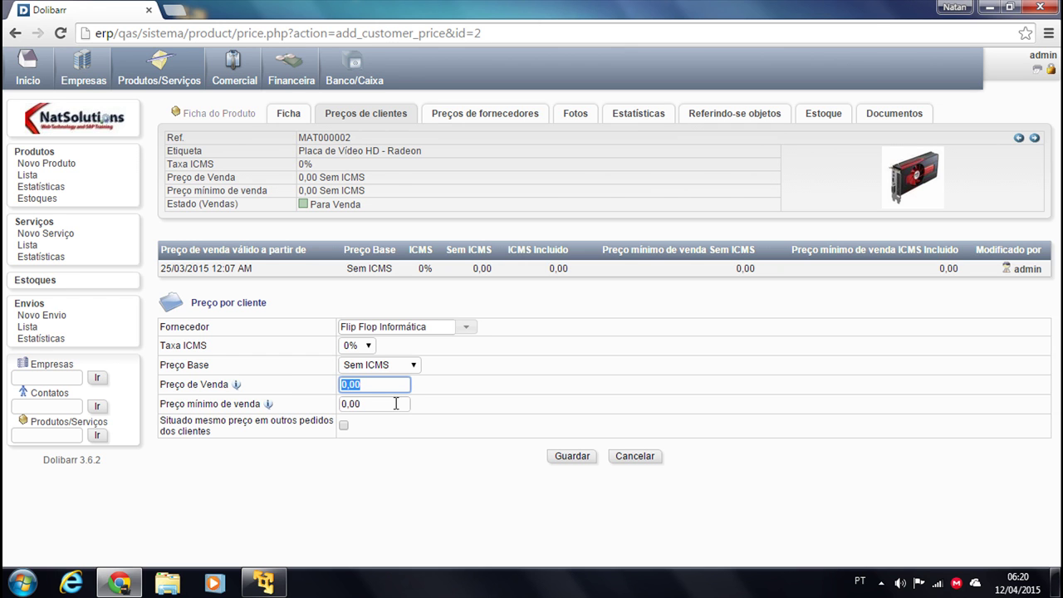
type("300")
left_click(362, 463)
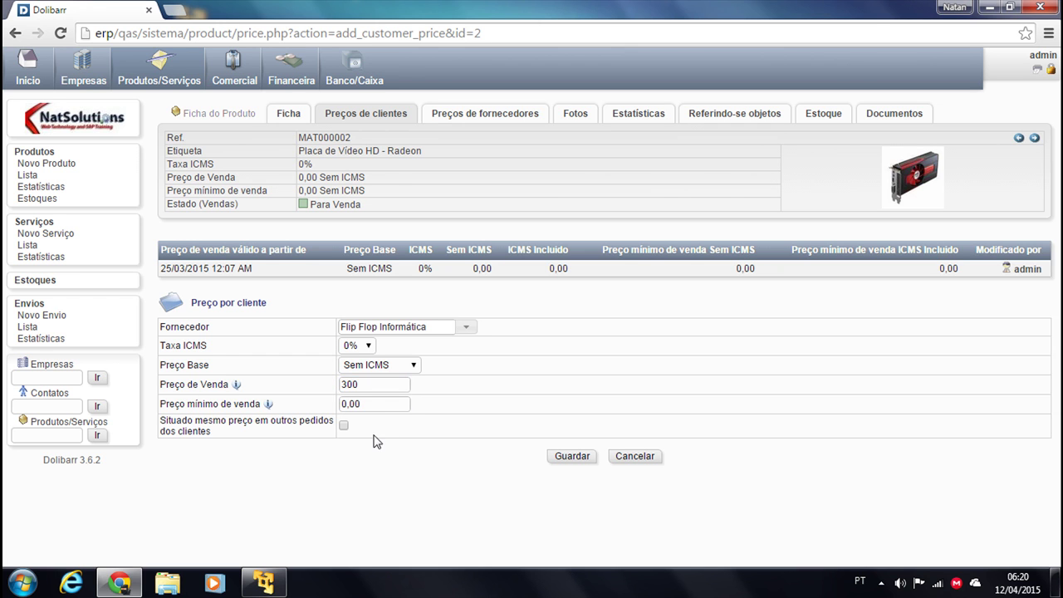
left_click(572, 456)
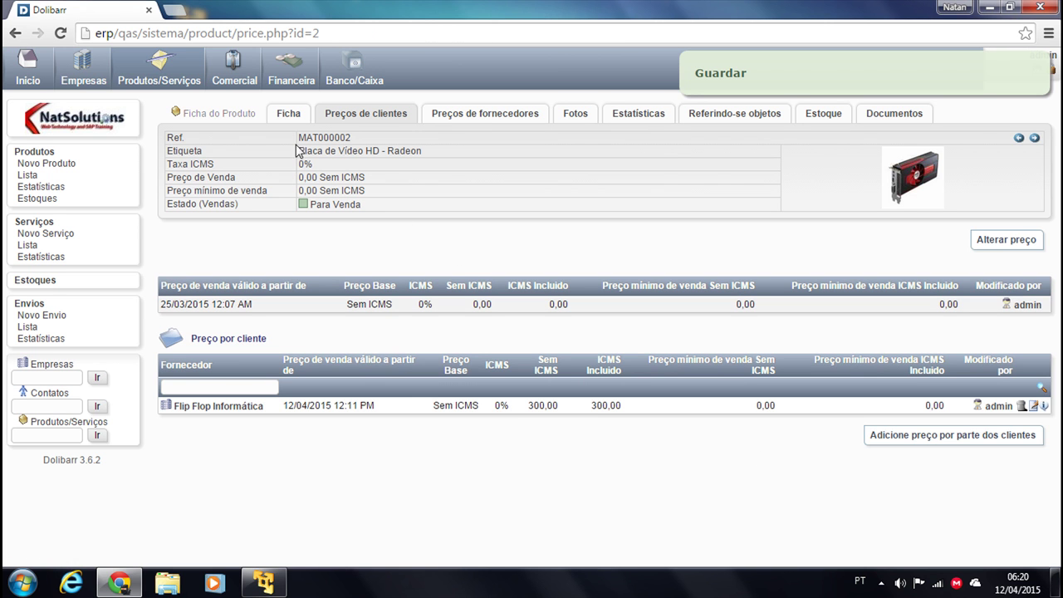
left_click(233, 66)
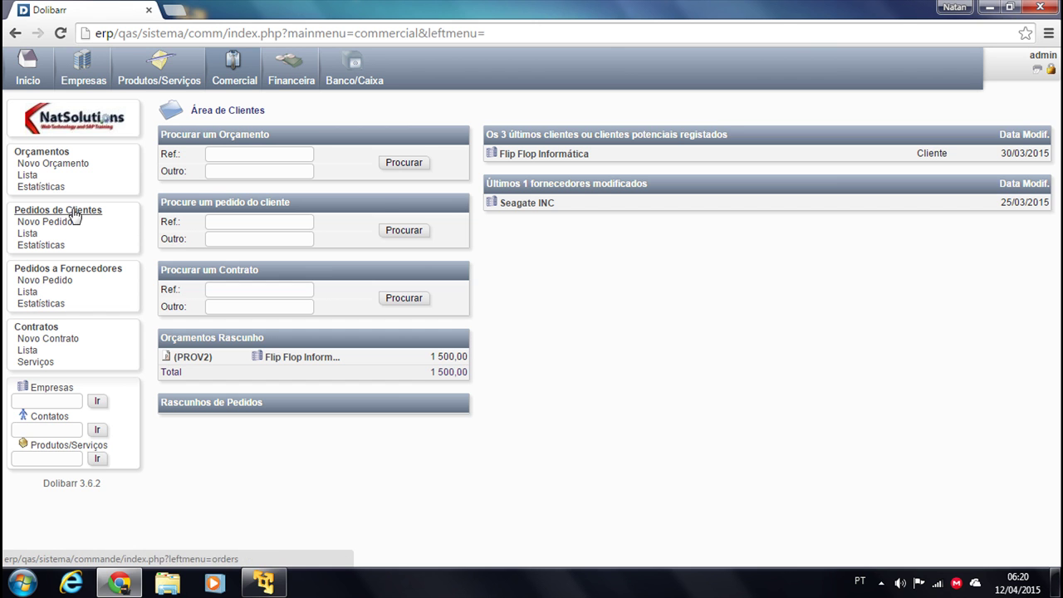
Open draft PROV2 from the proposals list and request deletion of its MAT000002 line
left_click(28, 175)
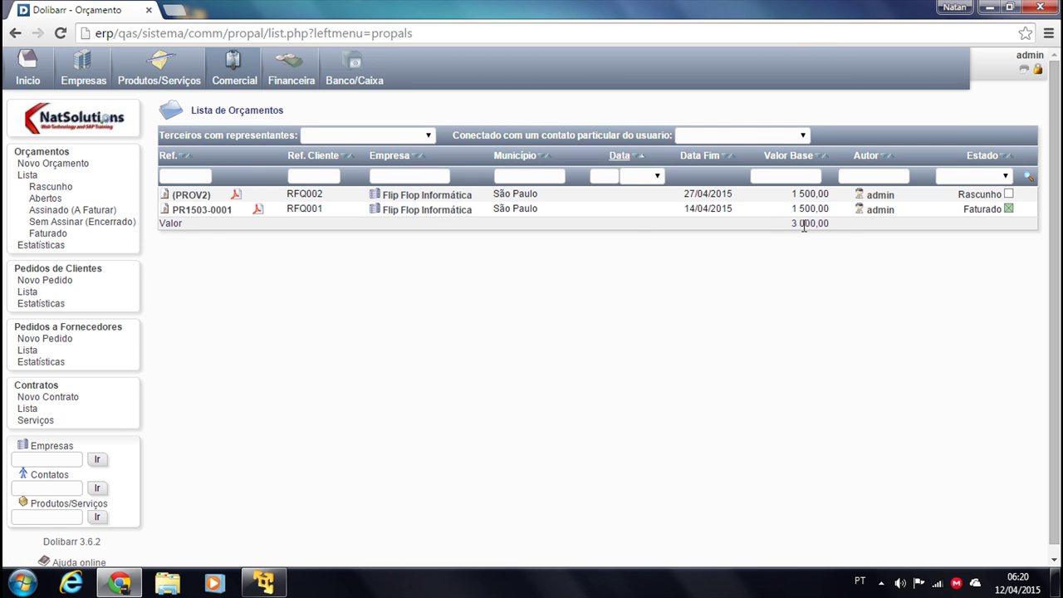
left_click(191, 196)
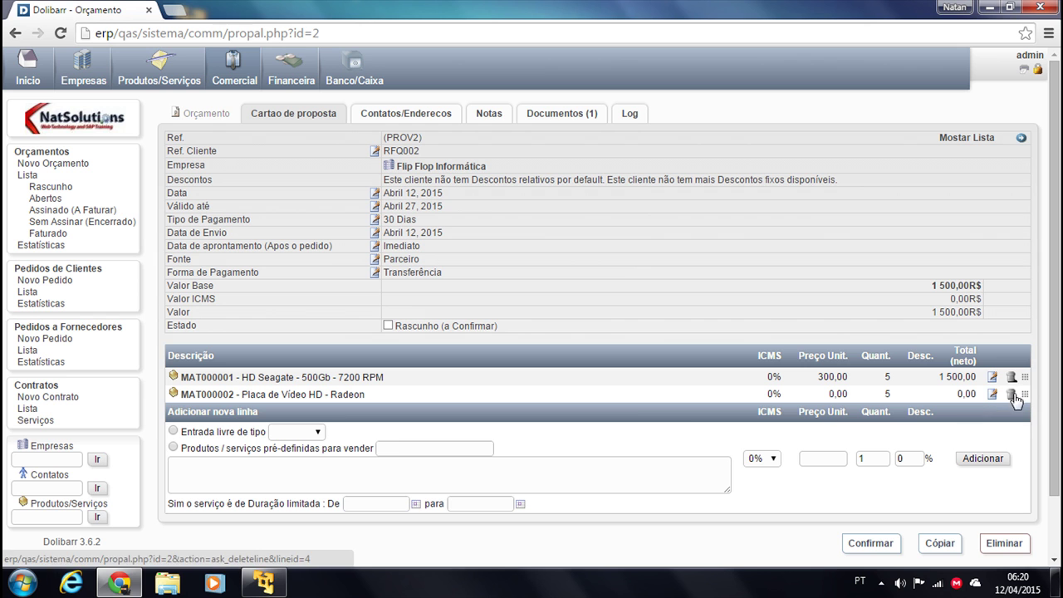
left_click(992, 395)
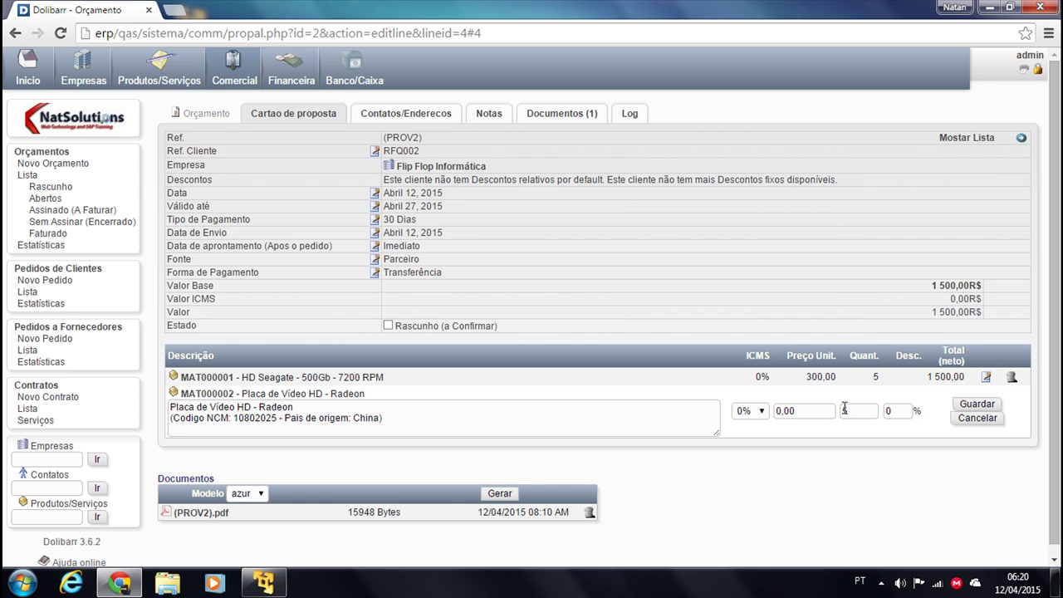
left_click(972, 419)
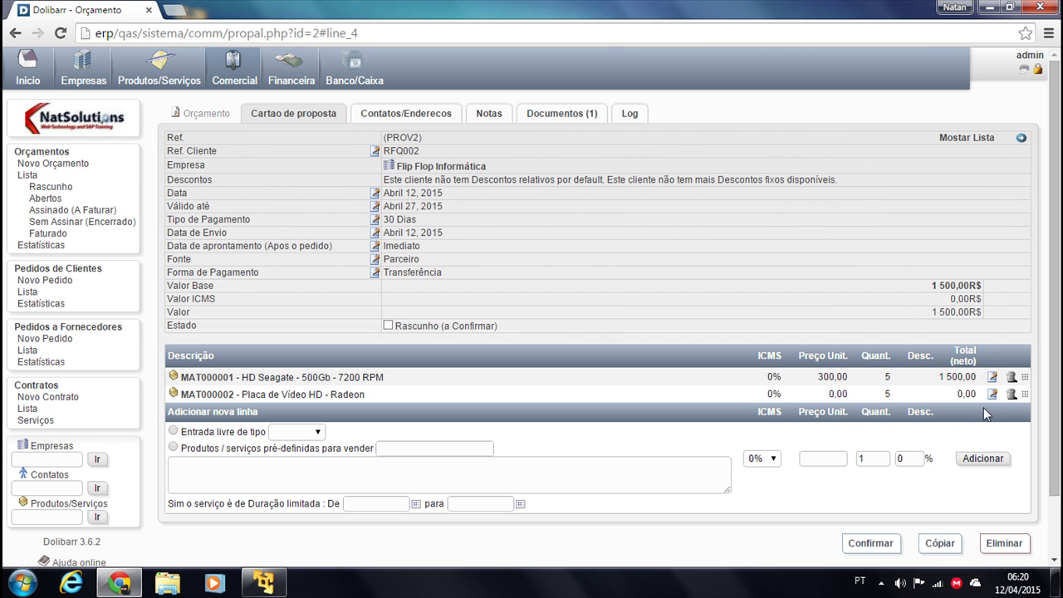
left_click(1011, 394)
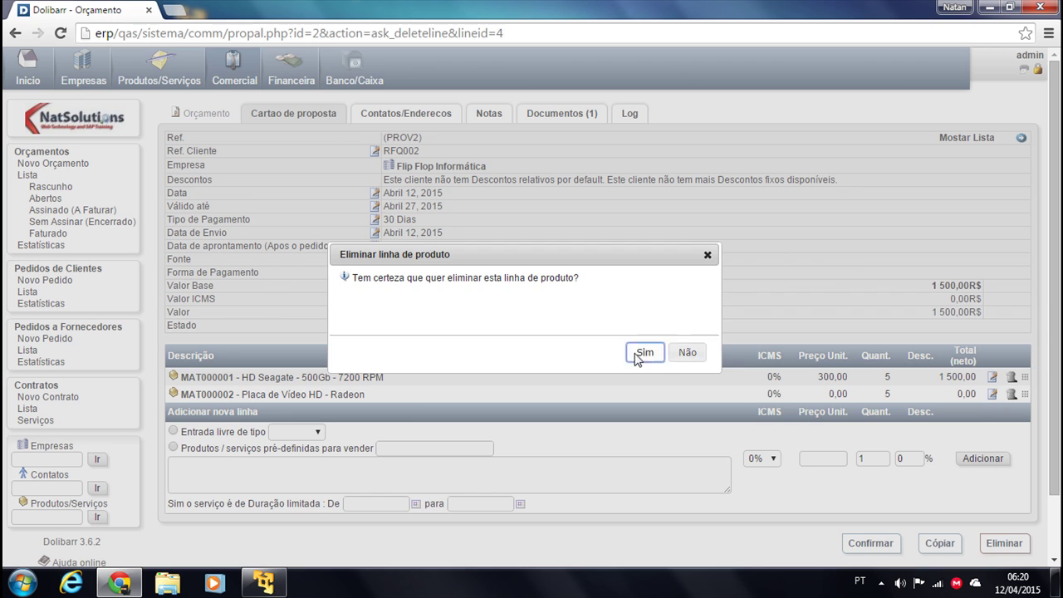
Confirm deleting the old MAT000002 line and re-add MAT000002 at its 300,00 customer price
left_click(637, 354)
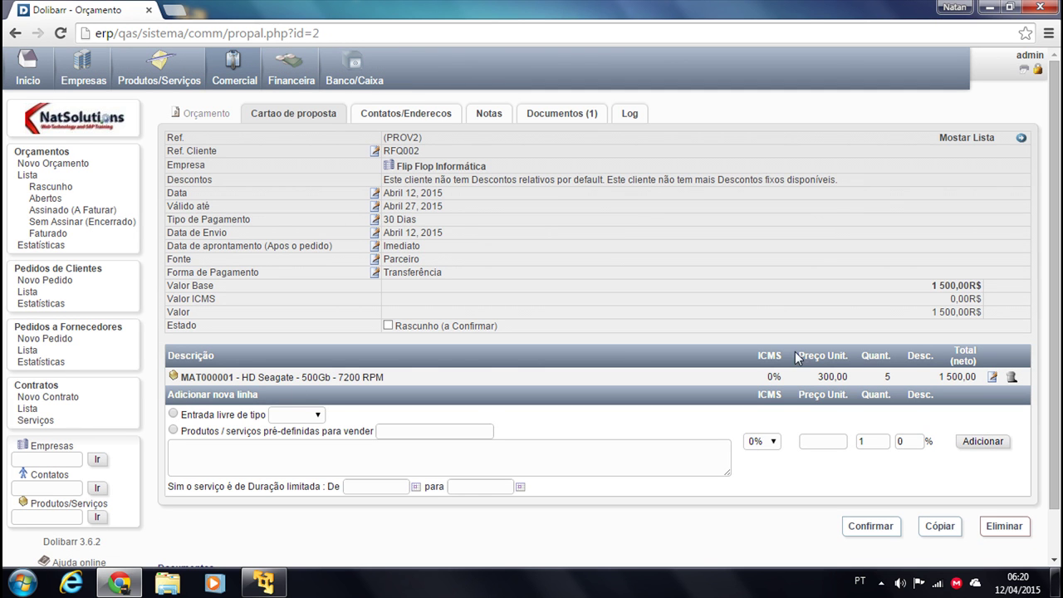
left_click(173, 430)
left_click(442, 431)
type("MA")
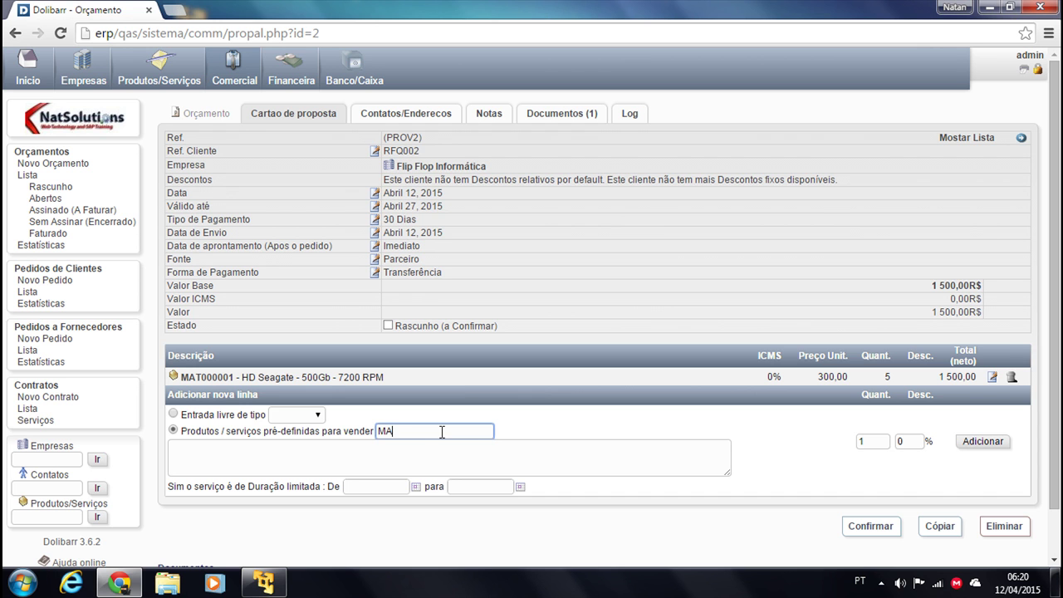
type("T")
left_click(490, 467)
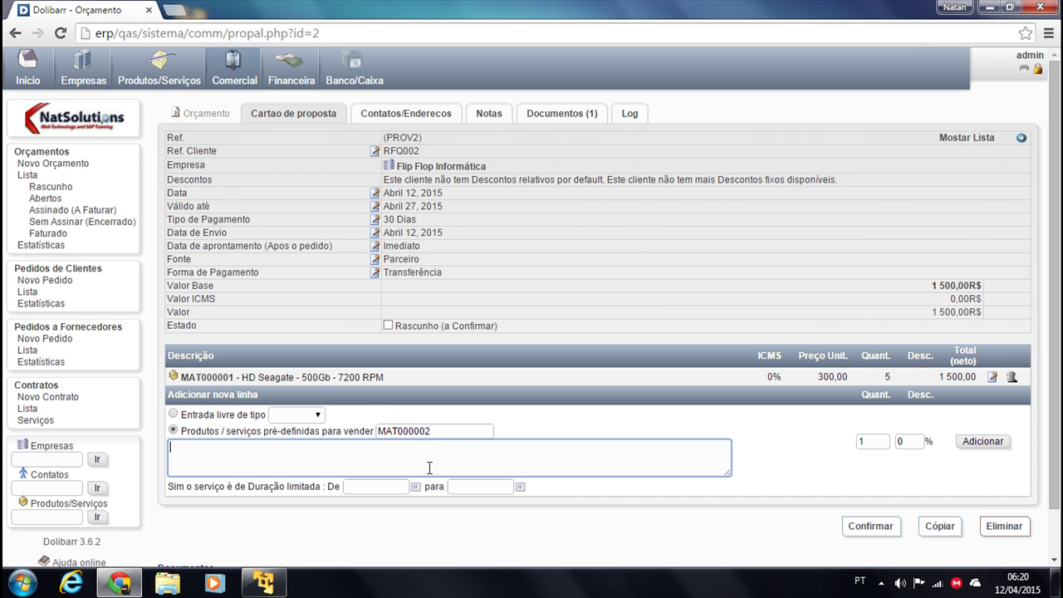
left_click(987, 443)
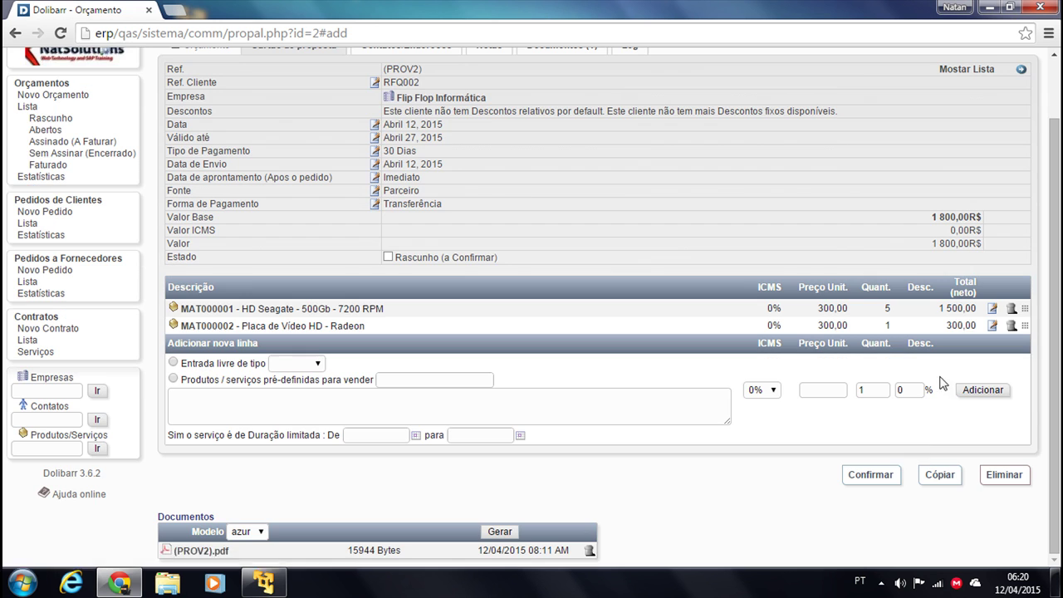
Change the new MAT000002 line's quantity to 5, totalling 3 000,00R$
left_click(991, 324)
double_click(851, 412)
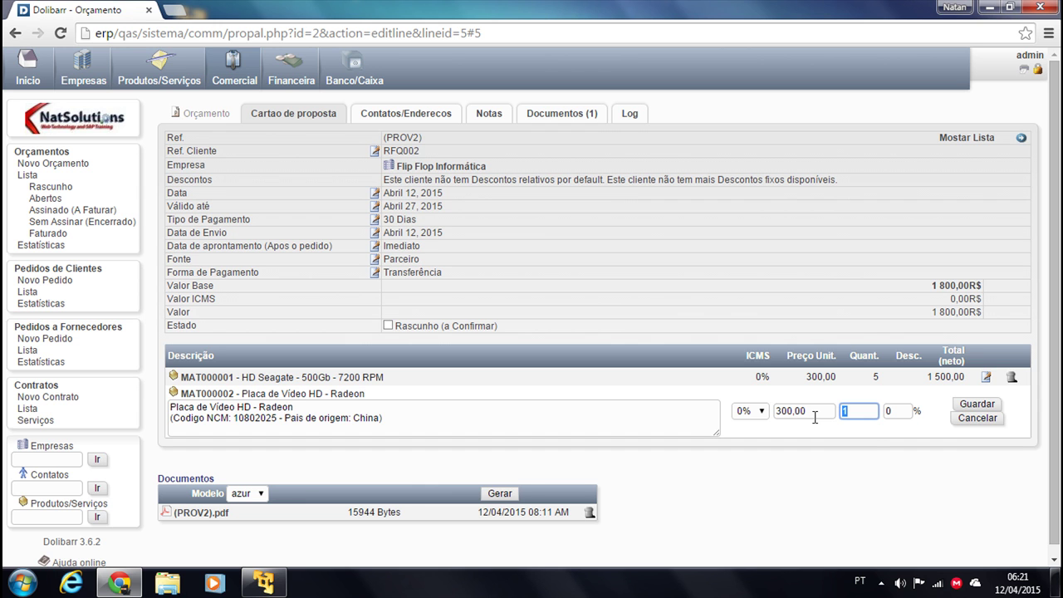
type("5")
left_click(976, 404)
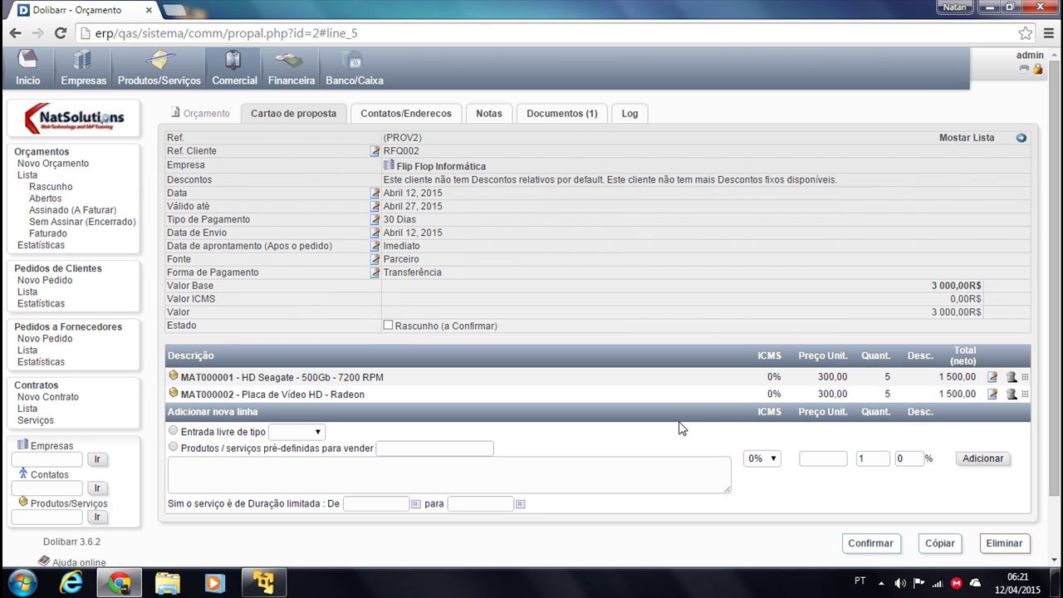
scroll(505, 435, "down", 1)
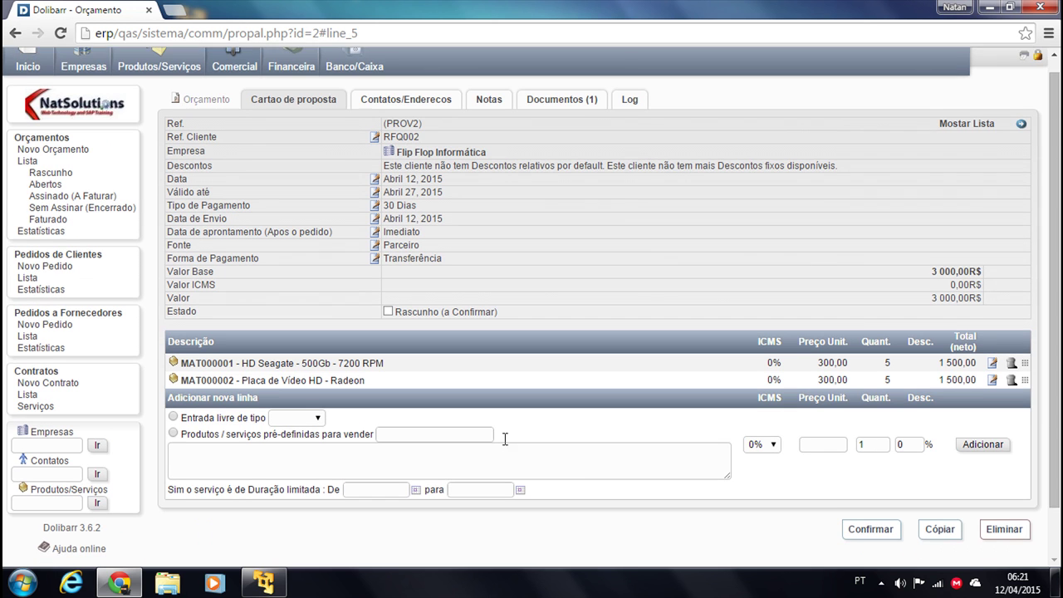
Regenerate the PROV2 PDF in the Documents section, download it and open the file
scroll(684, 443, "down", 1)
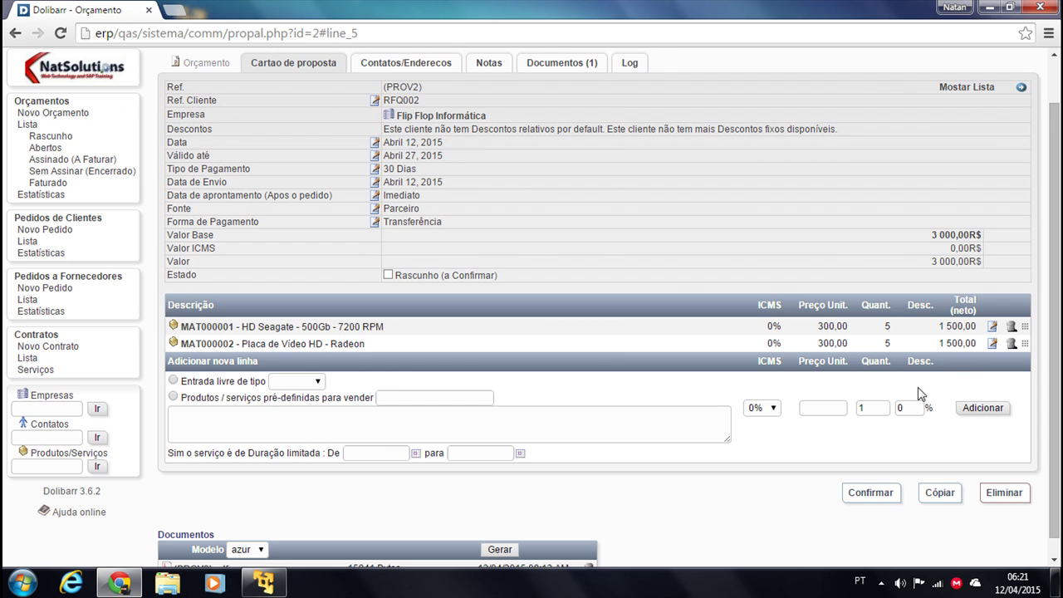
scroll(489, 407, "down", 1)
scroll(468, 300, "up", 2)
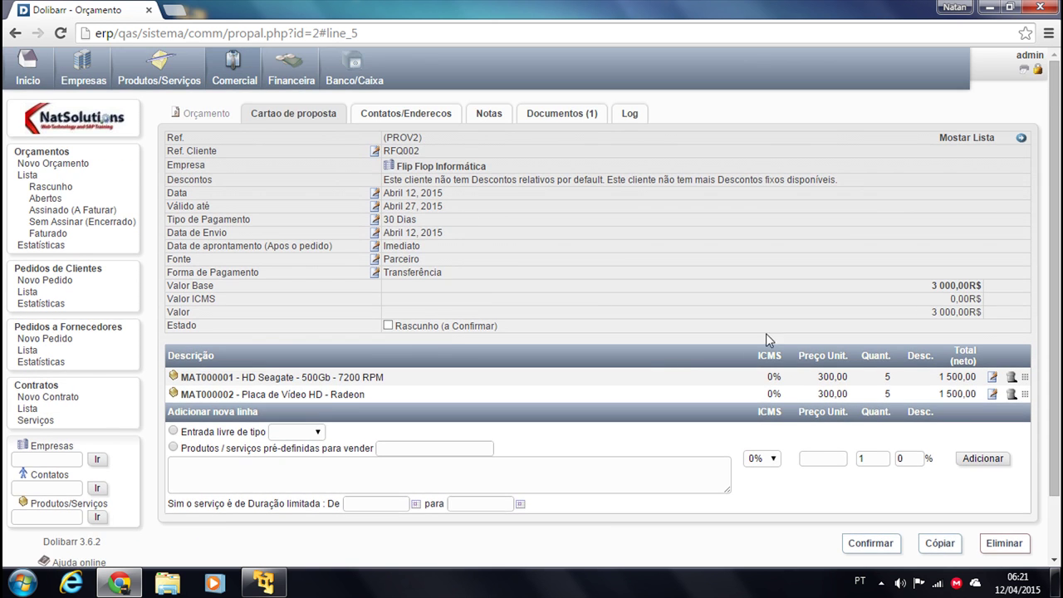
scroll(772, 339, "down", 2)
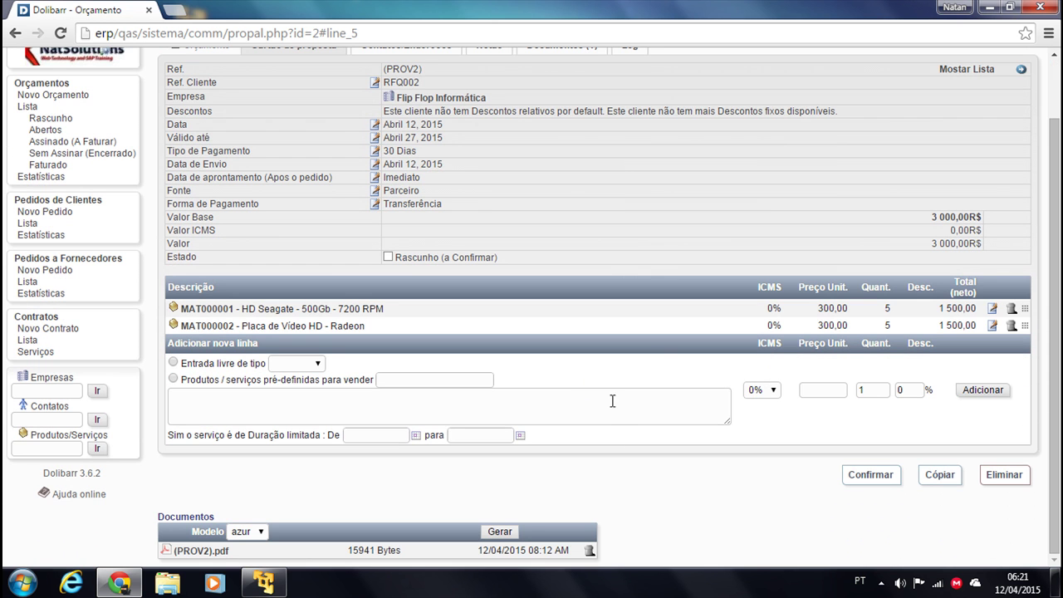
left_click(501, 531)
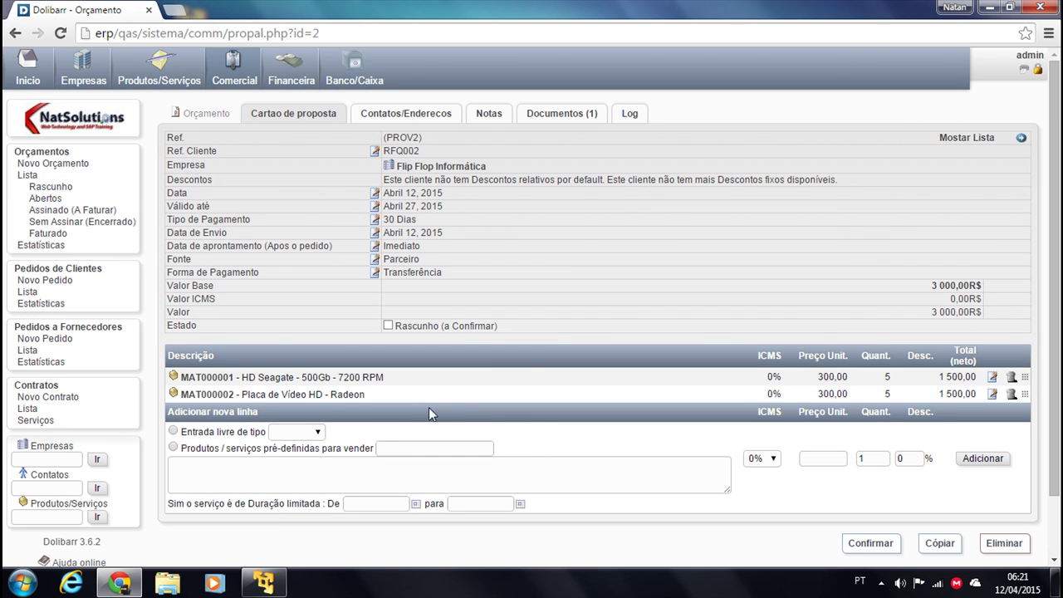
scroll(673, 449, "down", 2)
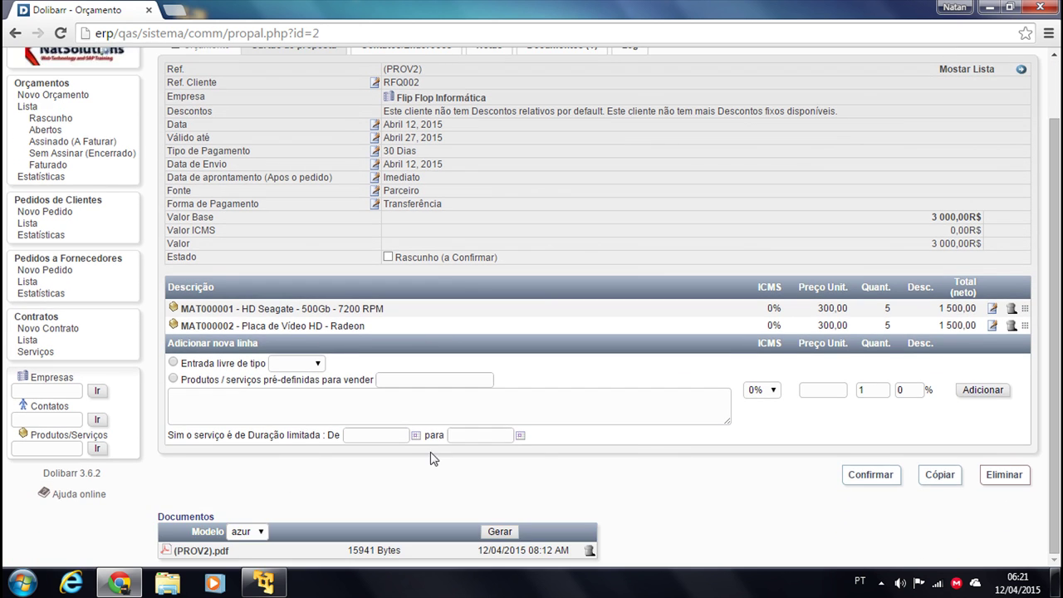
left_click(179, 551)
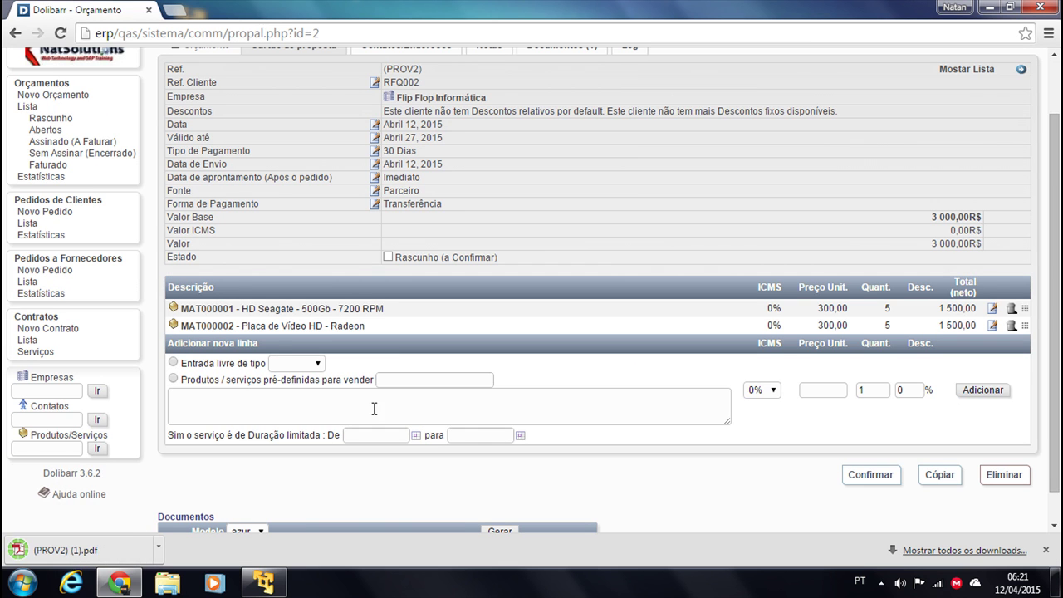
left_click(66, 550)
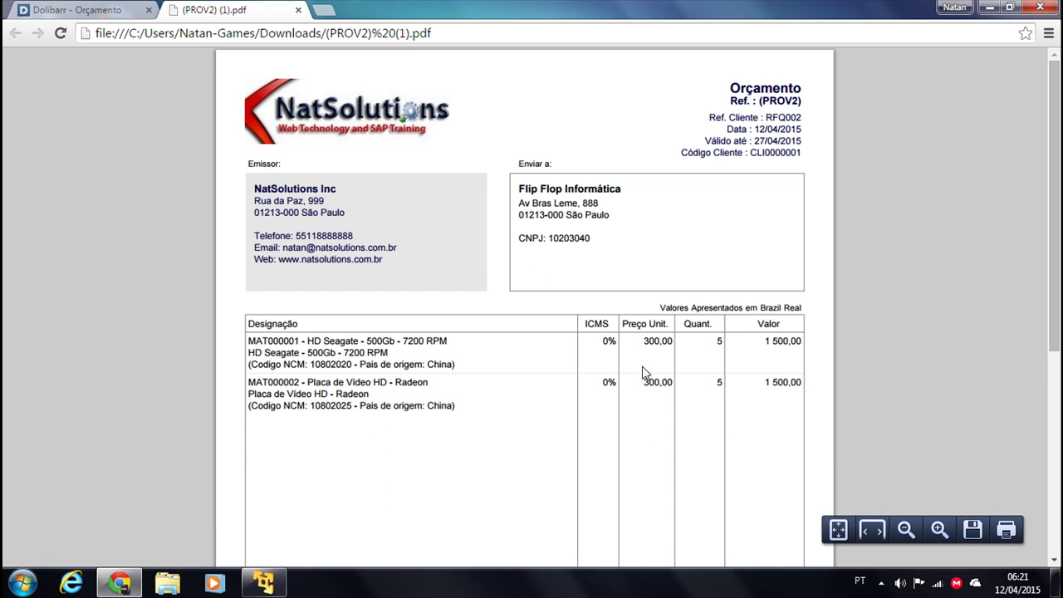
Scroll the PROV2 quotation PDF down to the 3 000,00 total and back, then close it
scroll(771, 349, "down", 10)
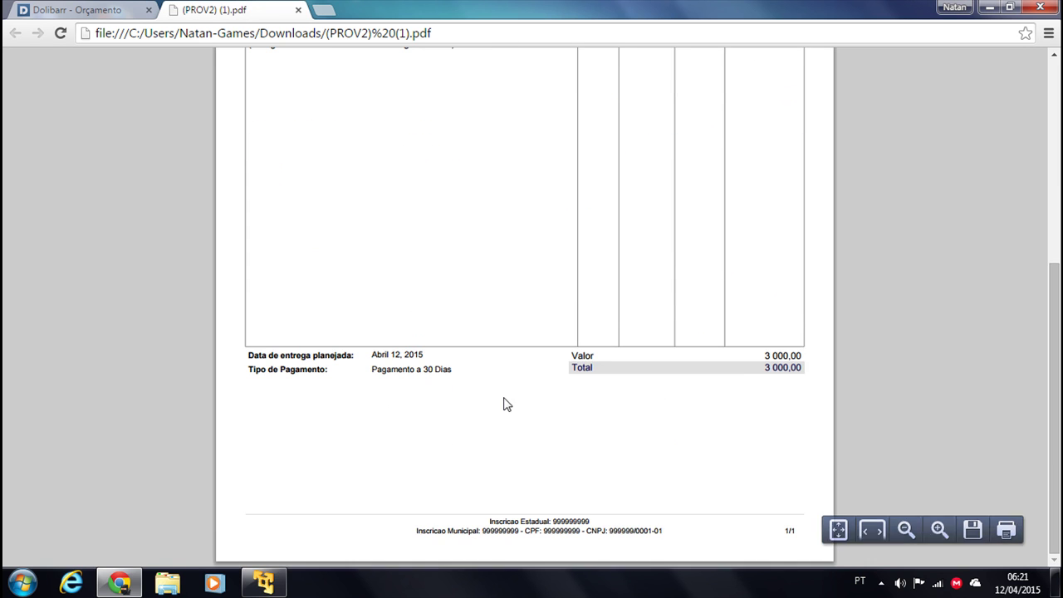
scroll(363, 390, "up", 5)
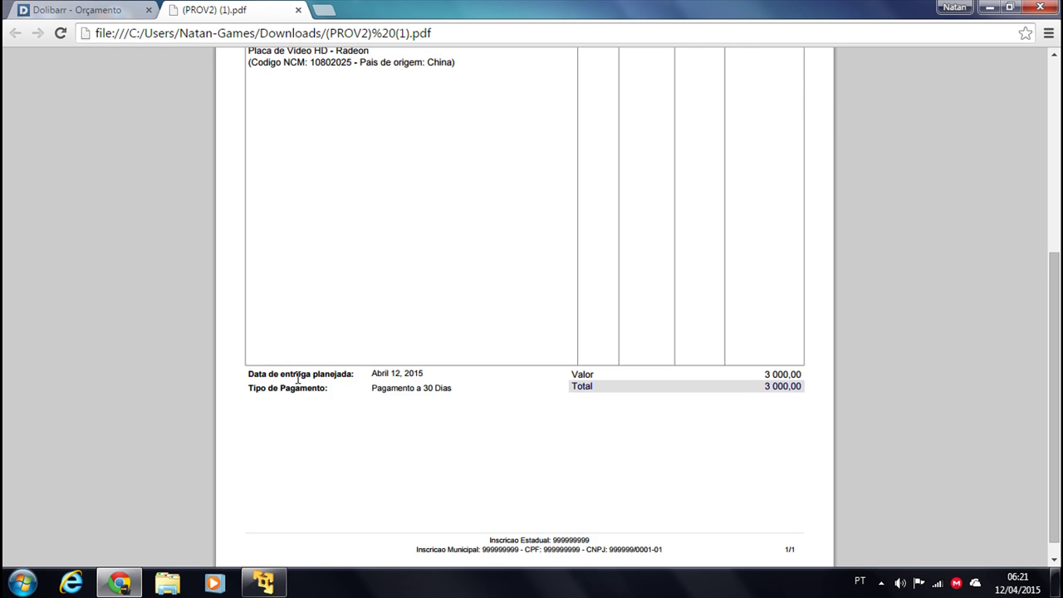
scroll(605, 344, "up", 2)
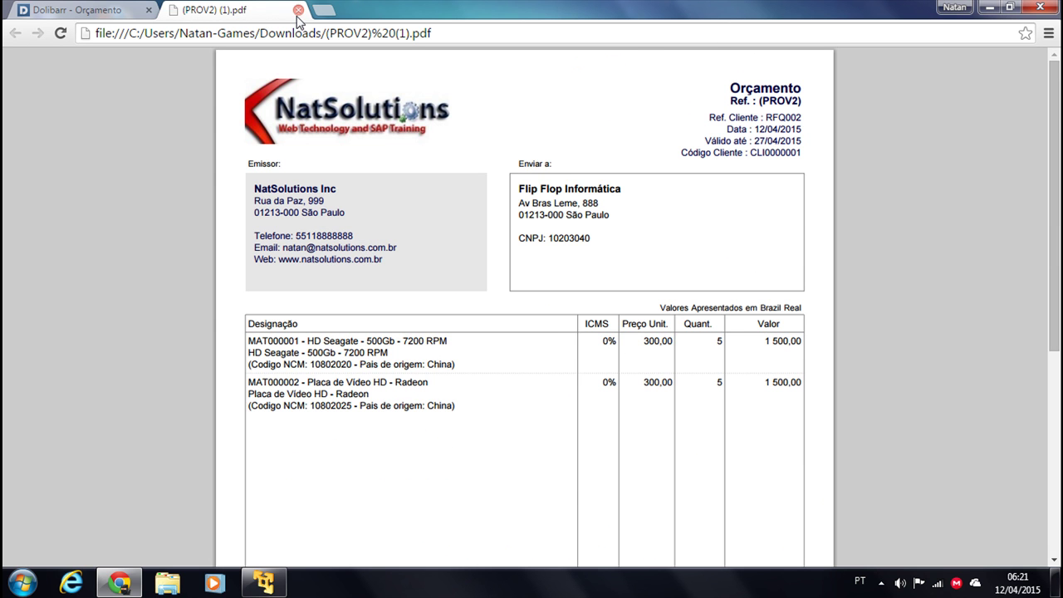
left_click(299, 10)
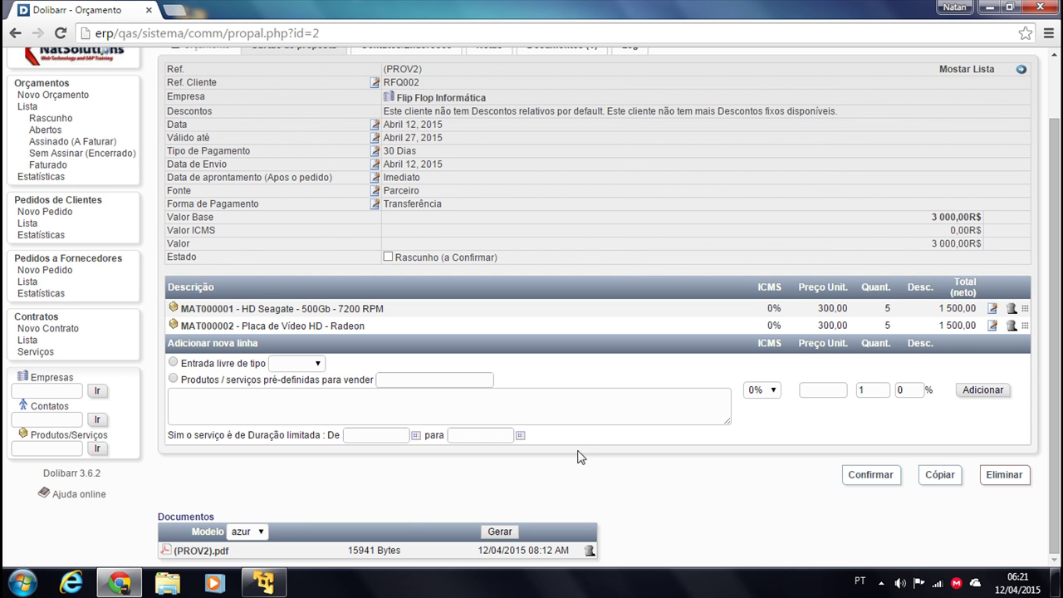
Review the draft proposal's Contatos, Notas and Documentos tabs, then return to its main card
scroll(525, 315, "up", 1)
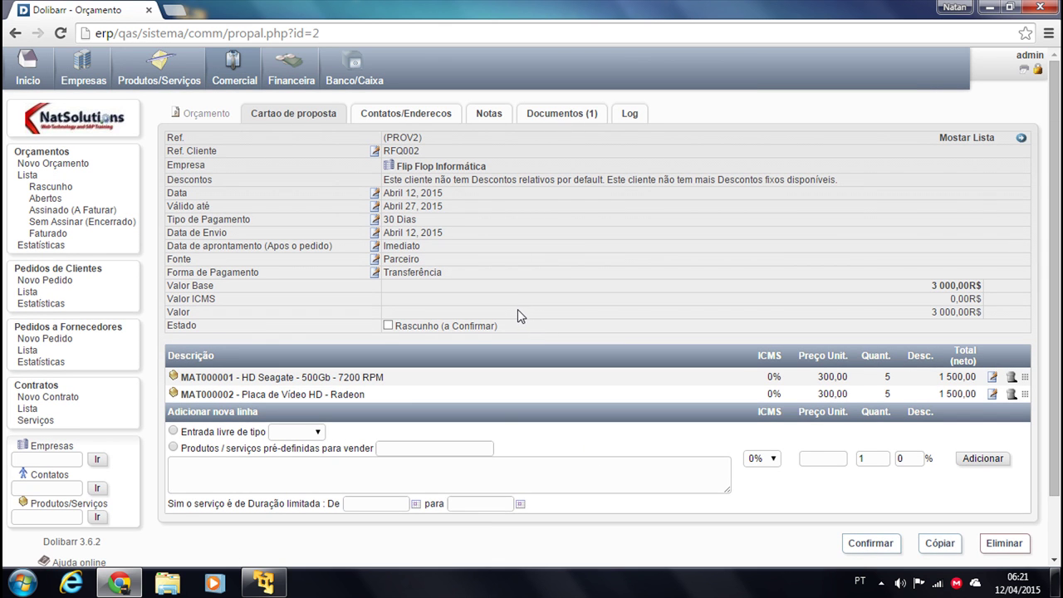
scroll(731, 368, "down", 1)
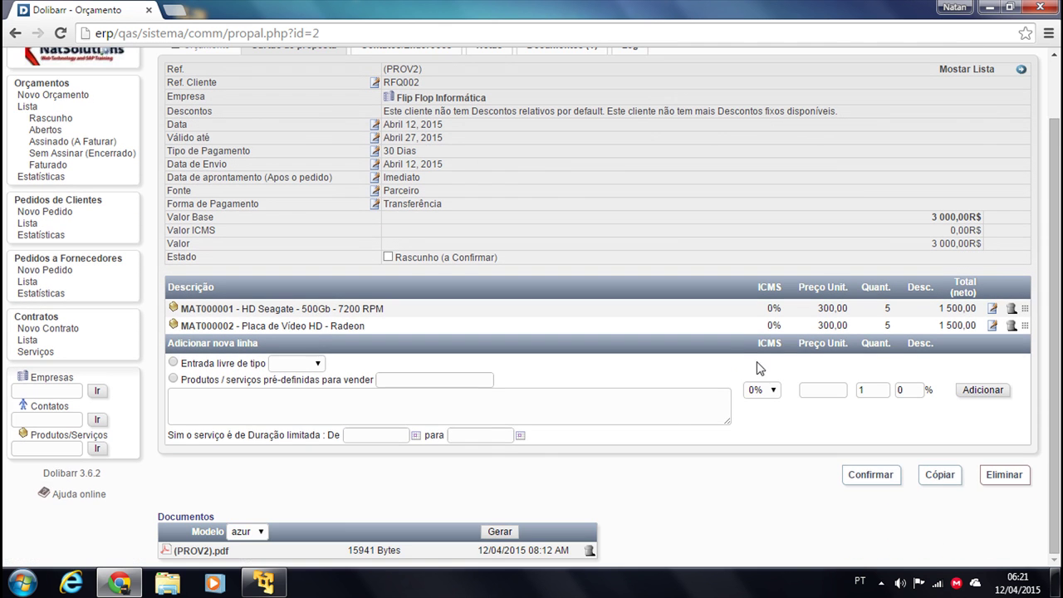
scroll(474, 453, "up", 1)
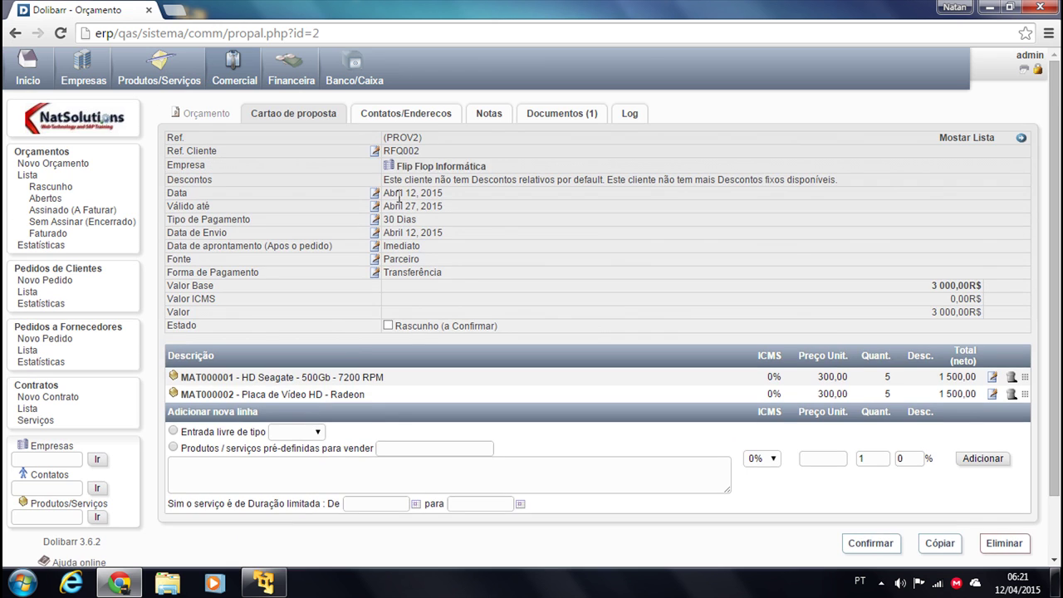
left_click(436, 114)
left_click(506, 114)
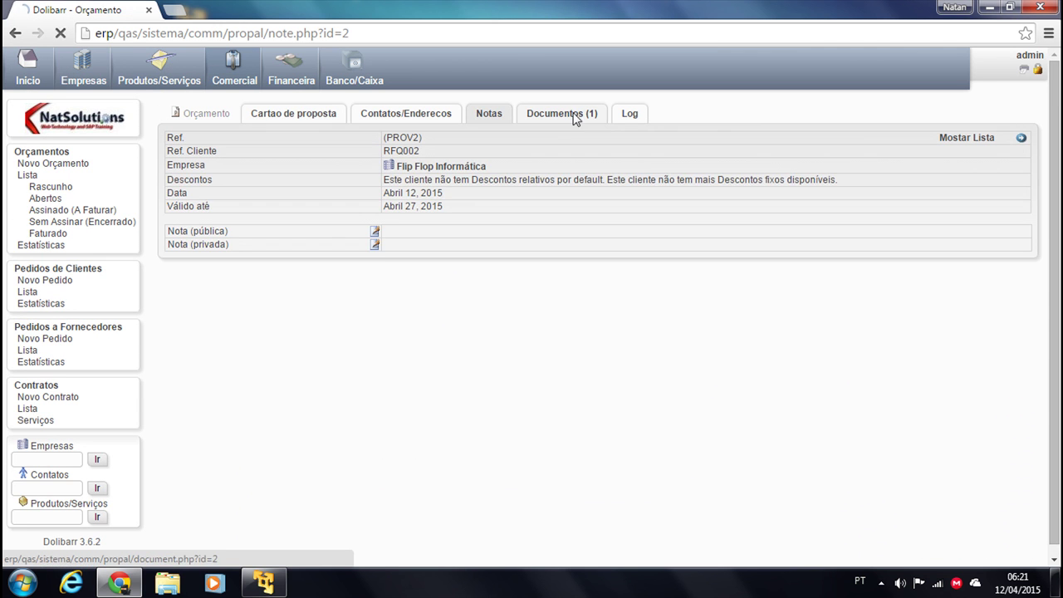
left_click(573, 114)
left_click(254, 121)
Validate the proposal as PR1504-0002 and bring up the proposal list
scroll(874, 505, "down", 1)
left_click(880, 530)
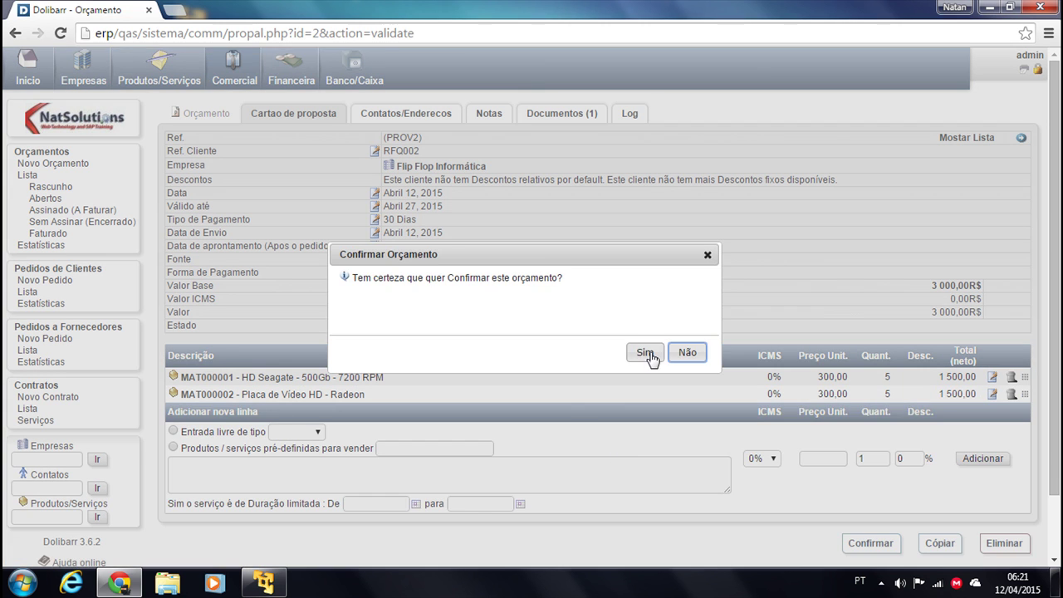
left_click(642, 354)
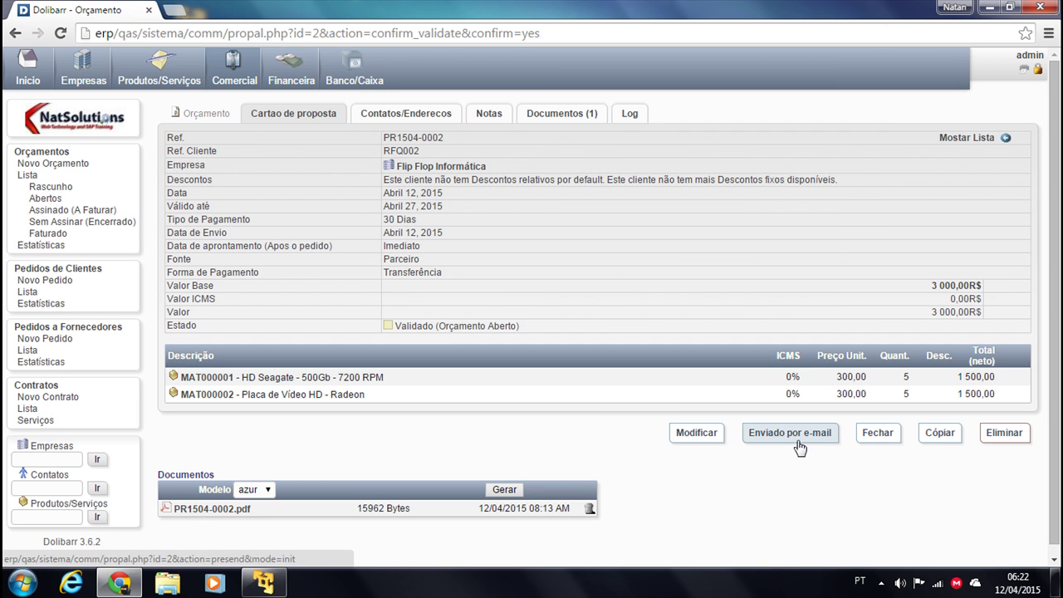
left_click(25, 175)
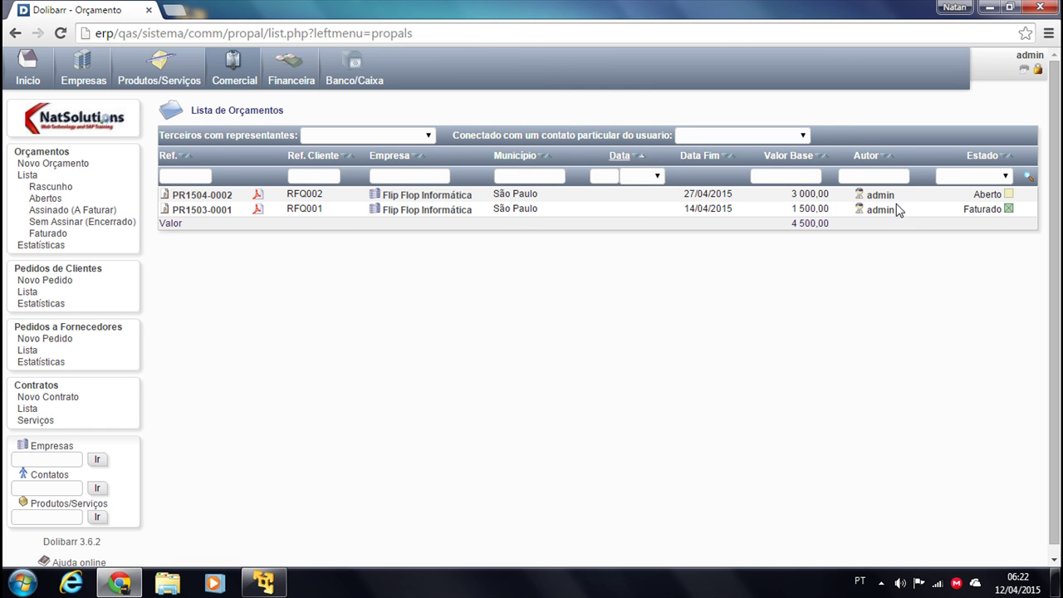
Open PR1504-0002 and start closing it, then go back to the proposal list
left_click(202, 195)
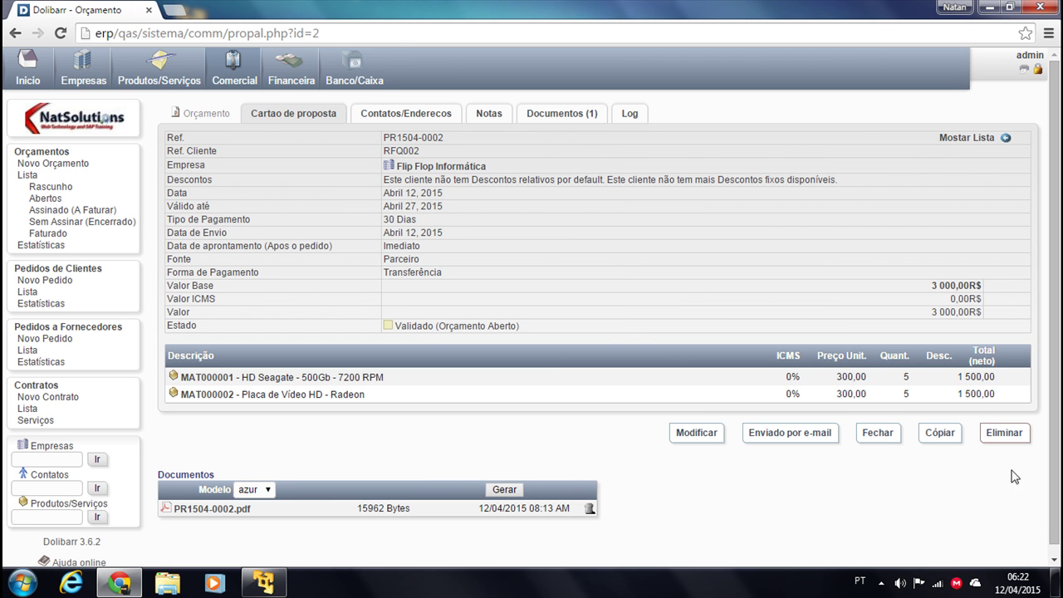
left_click(876, 432)
scroll(552, 357, "down", 1)
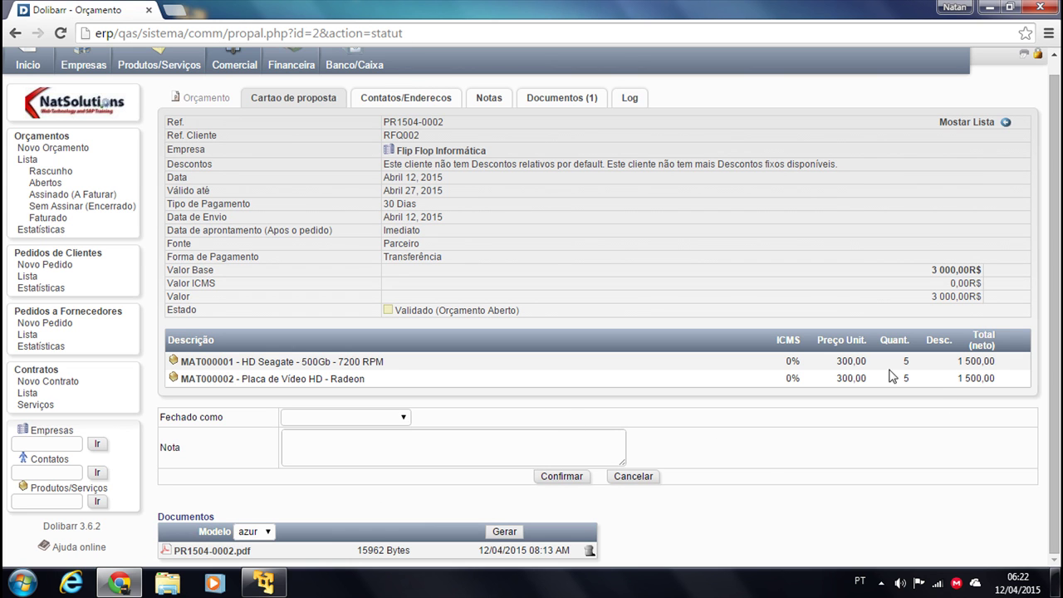
left_click(26, 160)
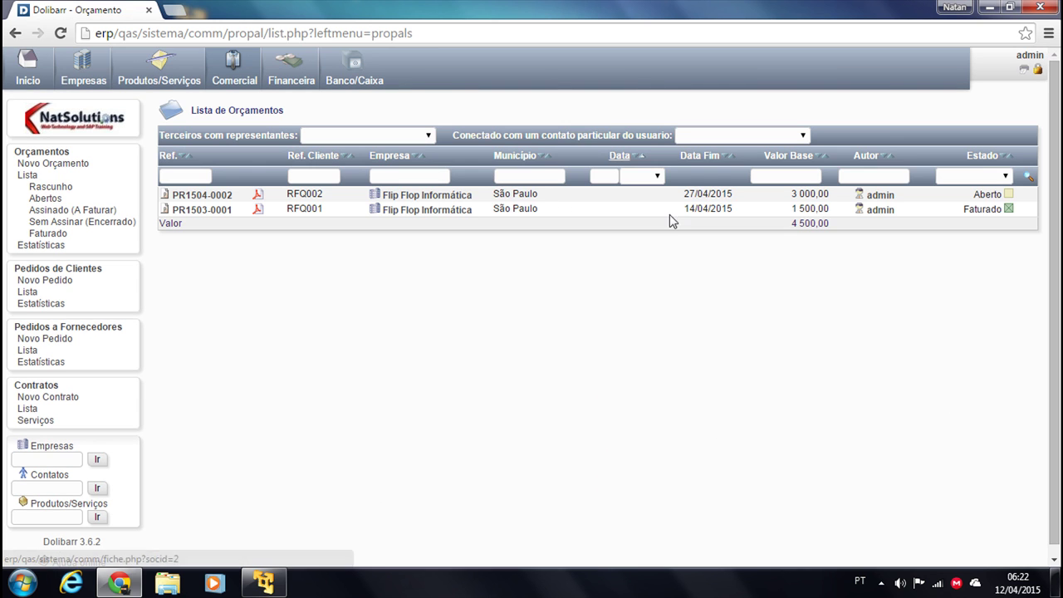
Reopen PR1504-0002 and close it as Assinado (A Faturar) with the note 'Negócio Fechado'
left_click(201, 196)
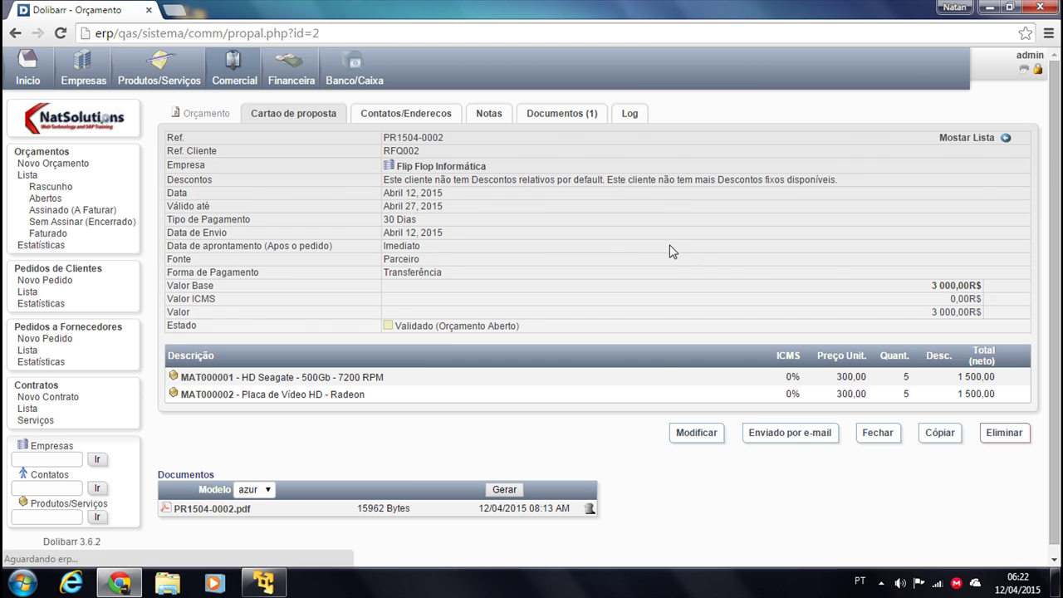
left_click(878, 433)
scroll(704, 444, "down", 1)
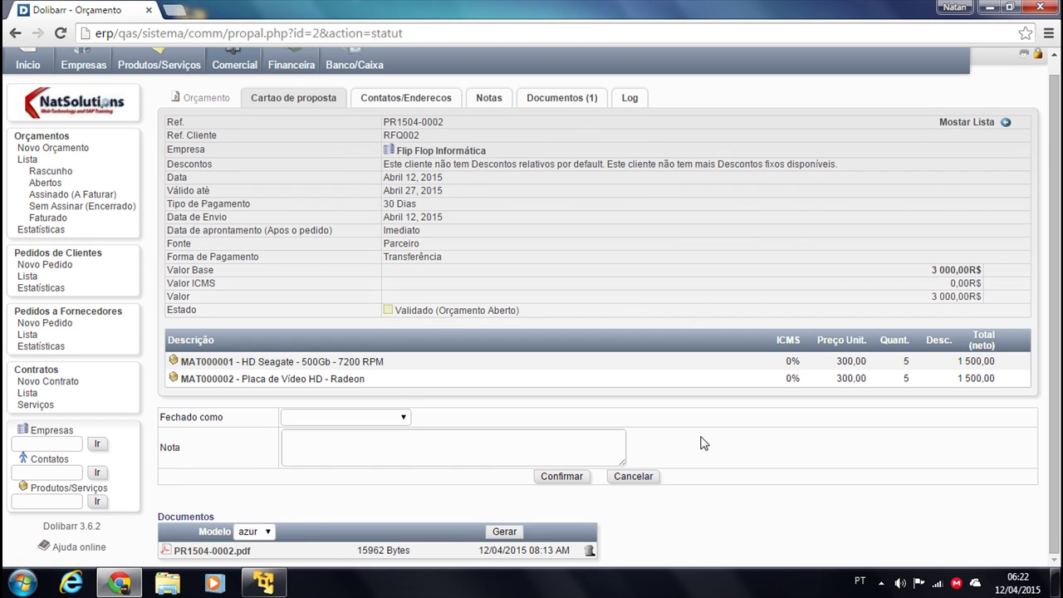
left_click(347, 417)
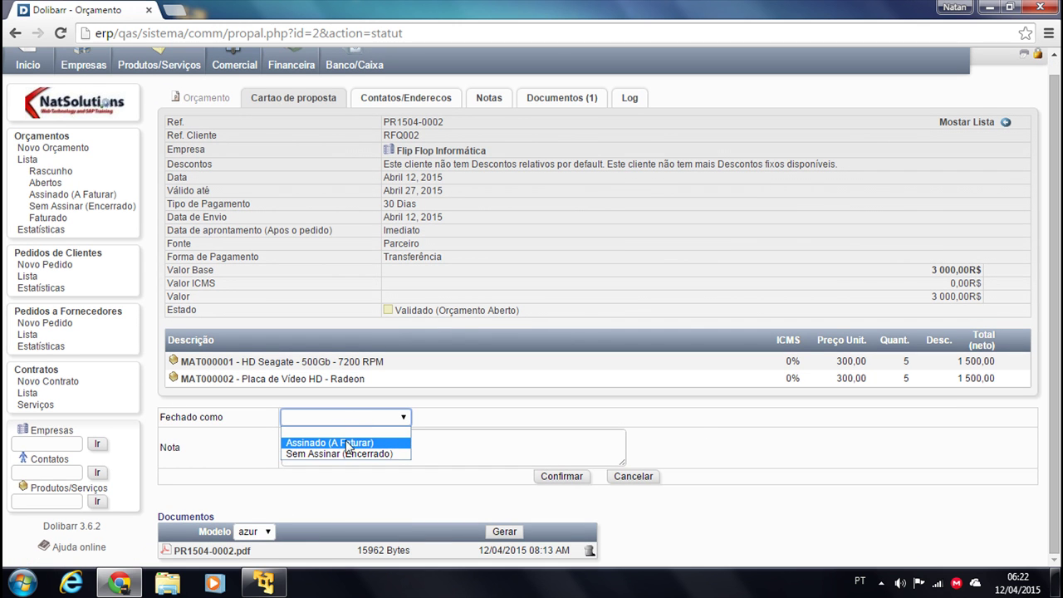
left_click(324, 443)
left_click(344, 448)
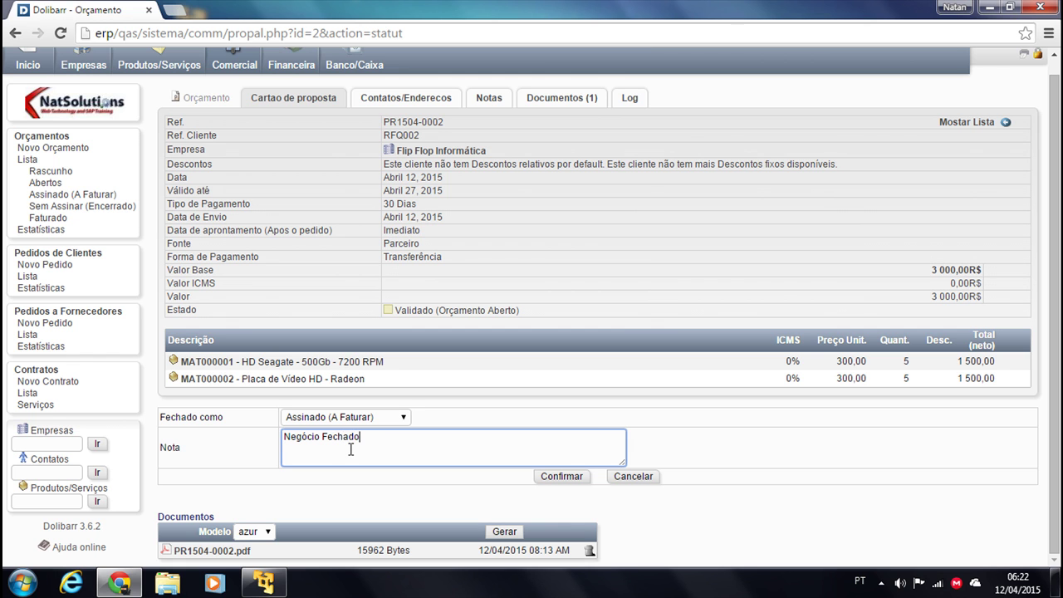
left_click(562, 479)
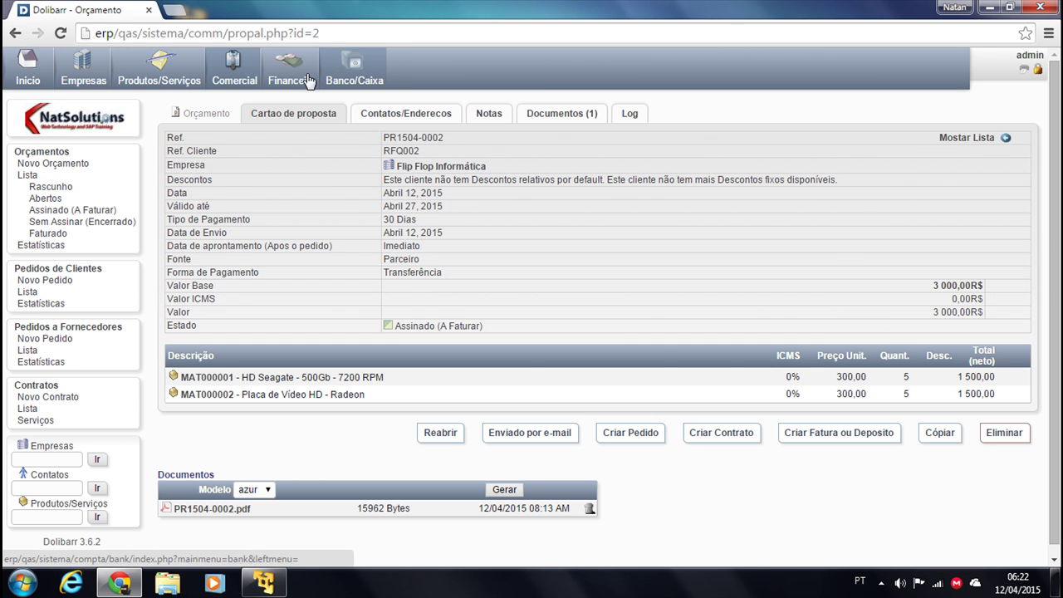
left_click(27, 175)
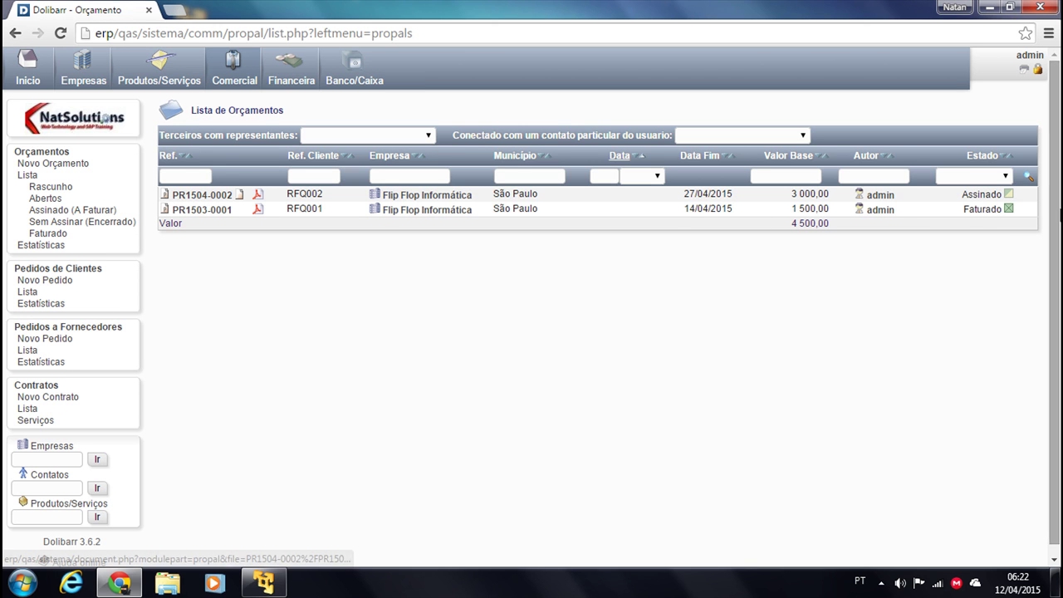
left_click(191, 198)
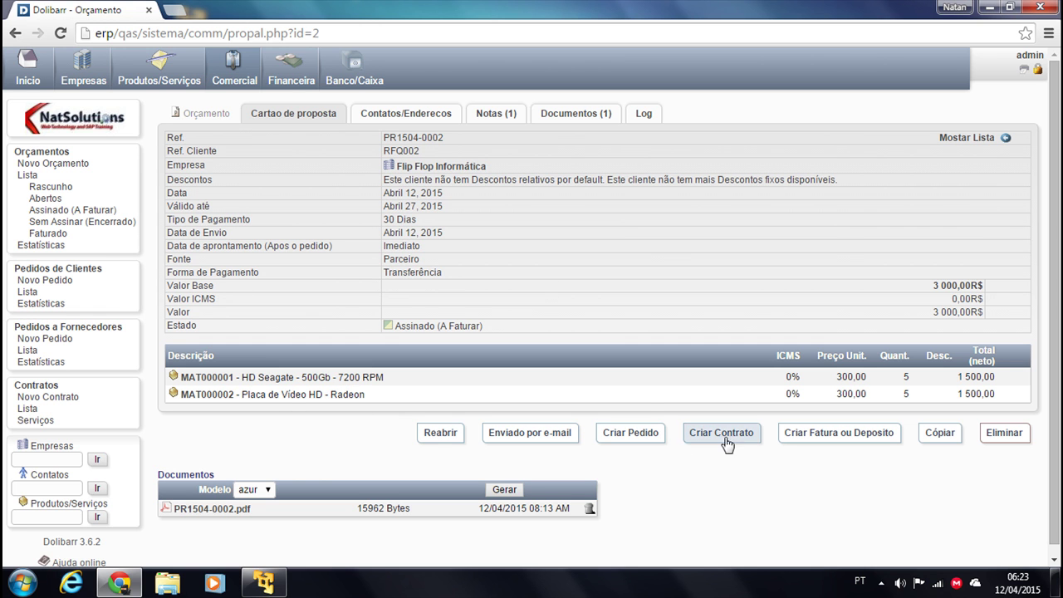
Start a customer order from PR1504-0002 and pick RFQ002 as its customer reference
left_click(633, 436)
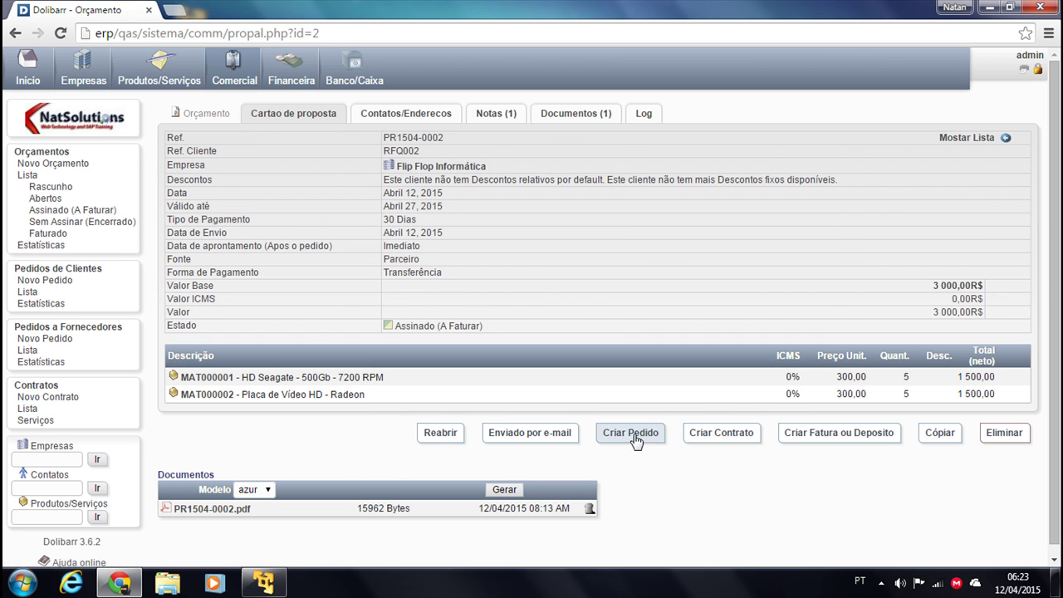
left_click(369, 149)
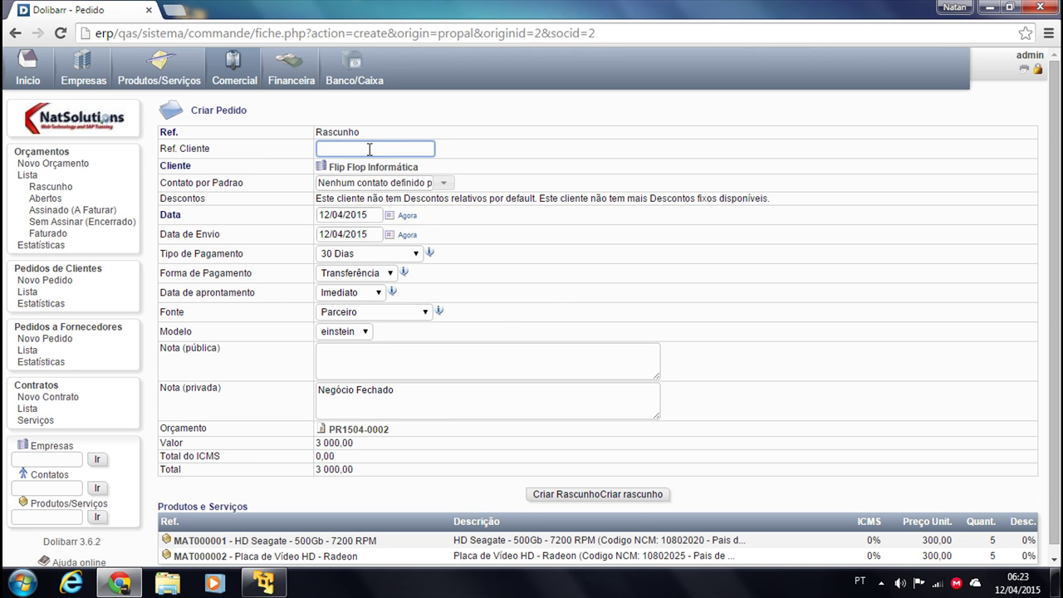
type("R")
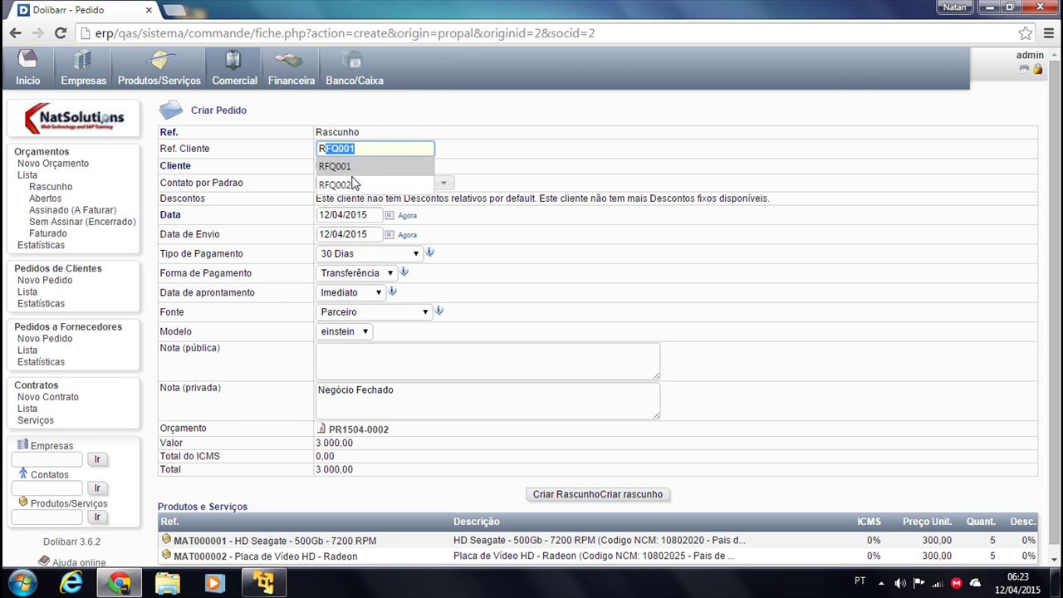
left_click(353, 184)
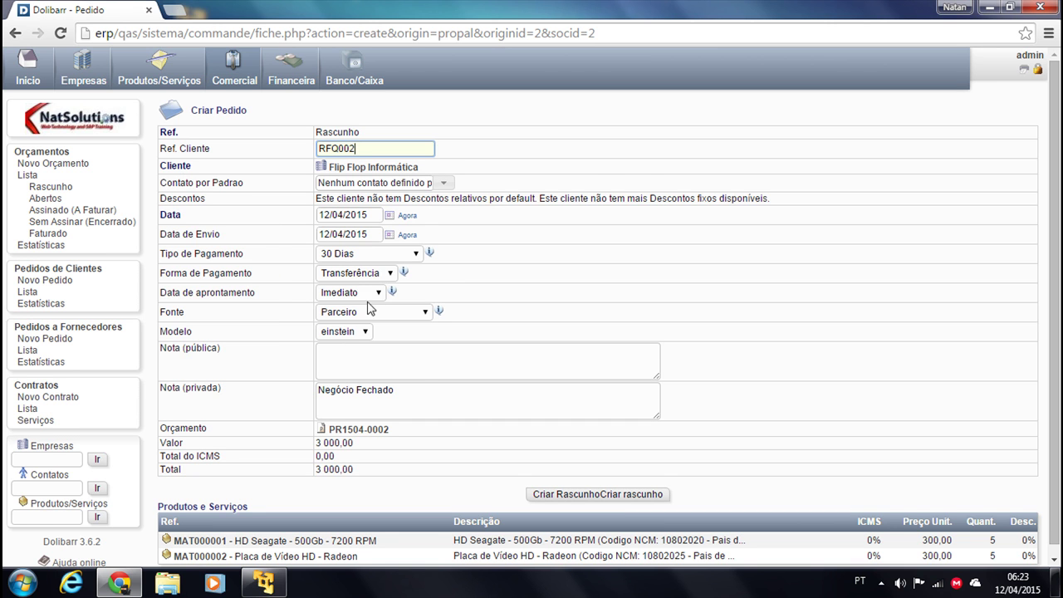
scroll(403, 380, "down", 1)
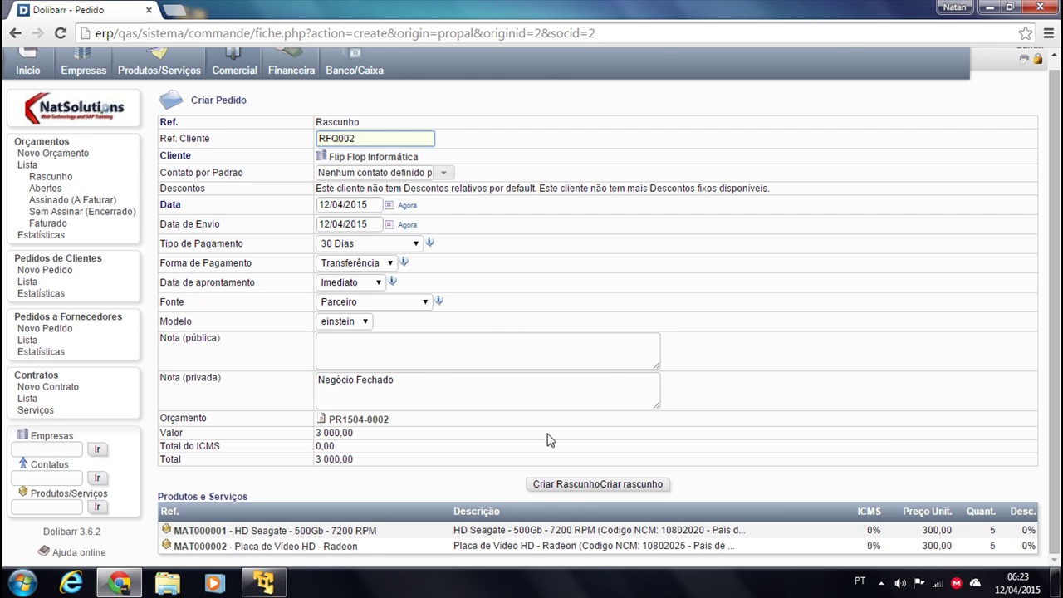
Create draft order PROV2 and browse its Envio, Contatos, Notas, Documentos and Log tabs
left_click(558, 487)
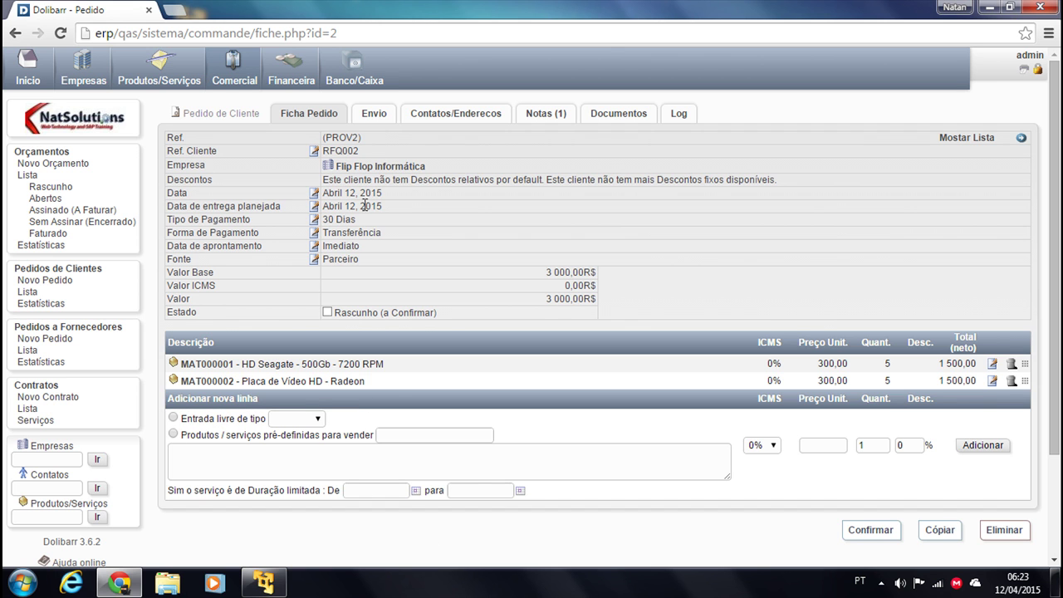
left_click(375, 118)
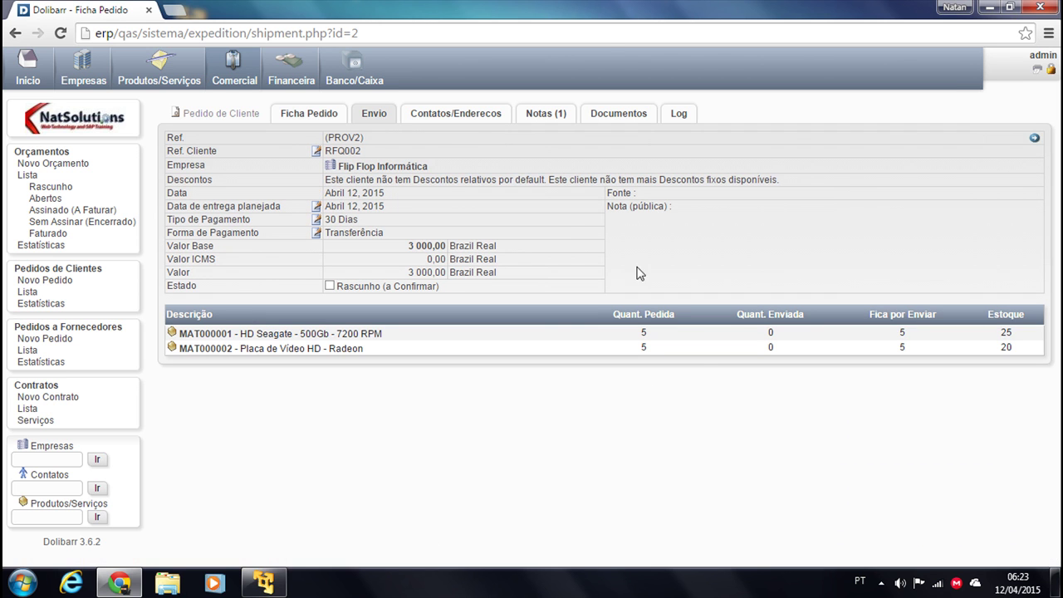
left_click(458, 119)
left_click(545, 124)
left_click(610, 123)
left_click(669, 120)
Review the order card with its two 1 500,00 lines, then open the proposal list
left_click(303, 120)
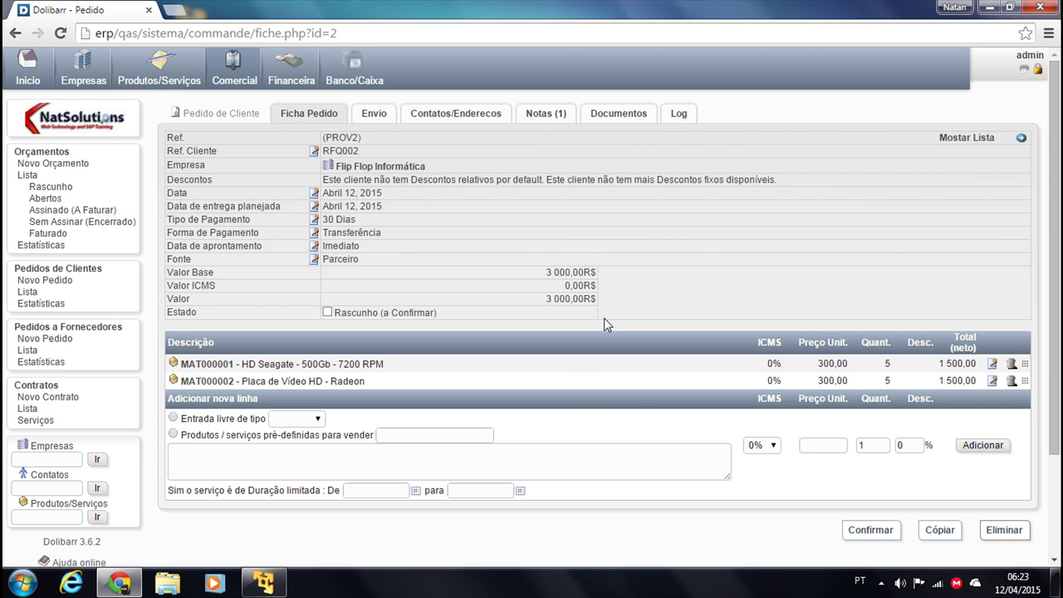
scroll(648, 398, "down", 1)
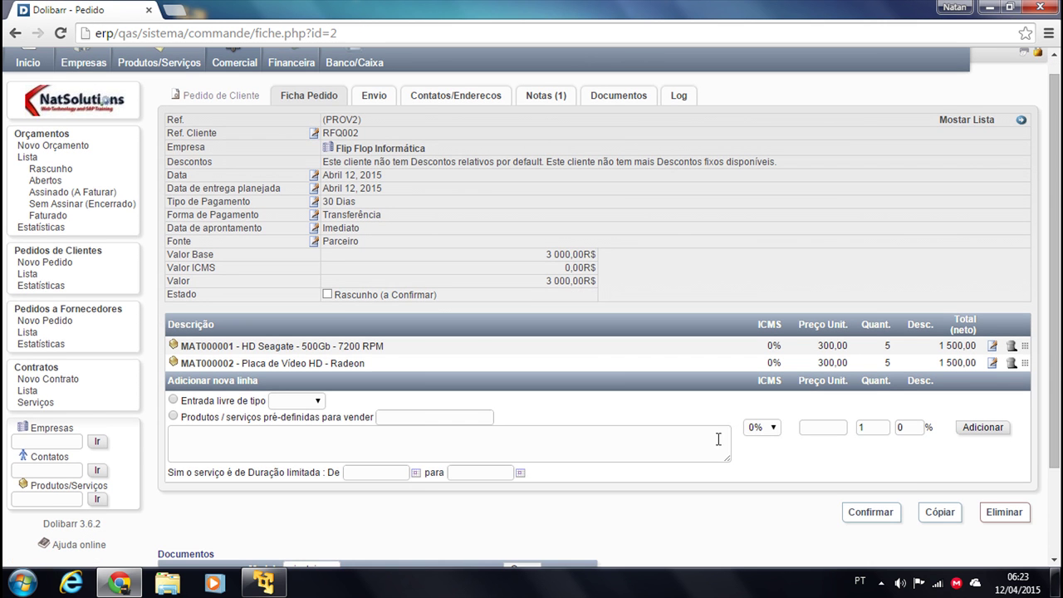
left_click(29, 158)
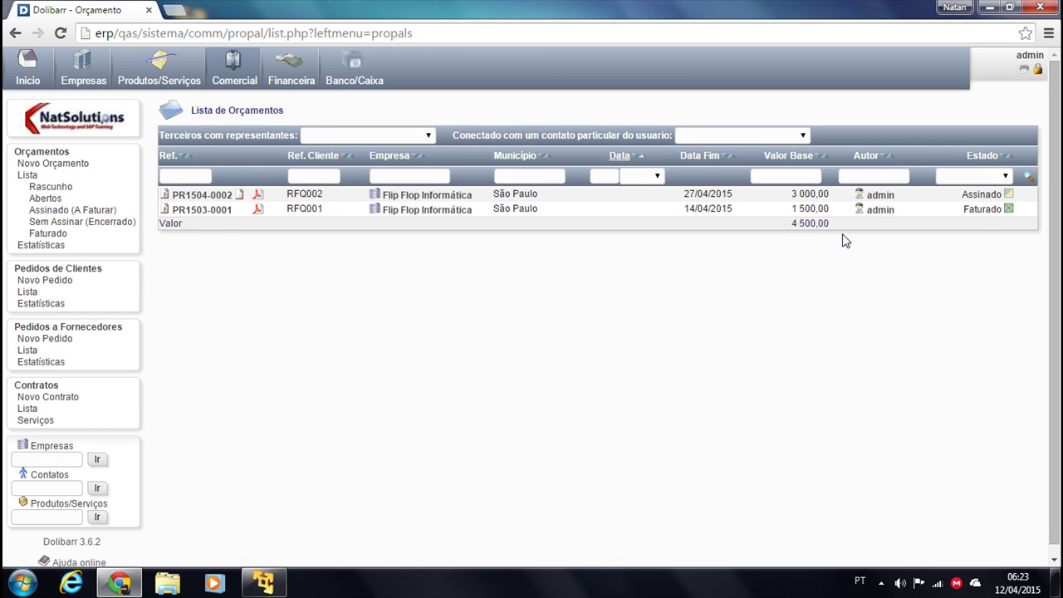
Move from the customer order list through Produtos/Serviços and Estoques to the warehouse list
left_click(26, 294)
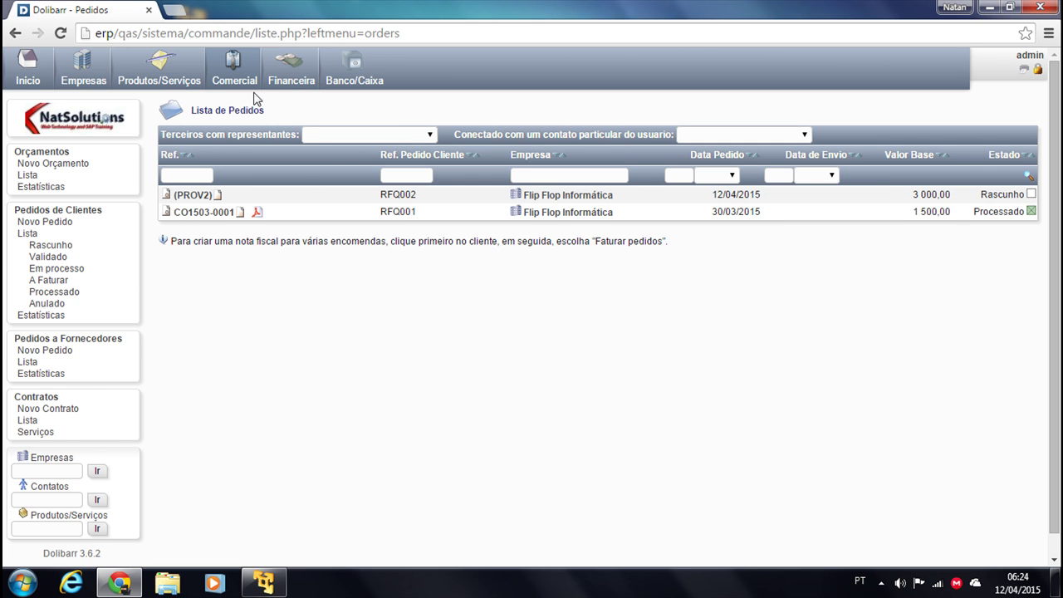
left_click(162, 72)
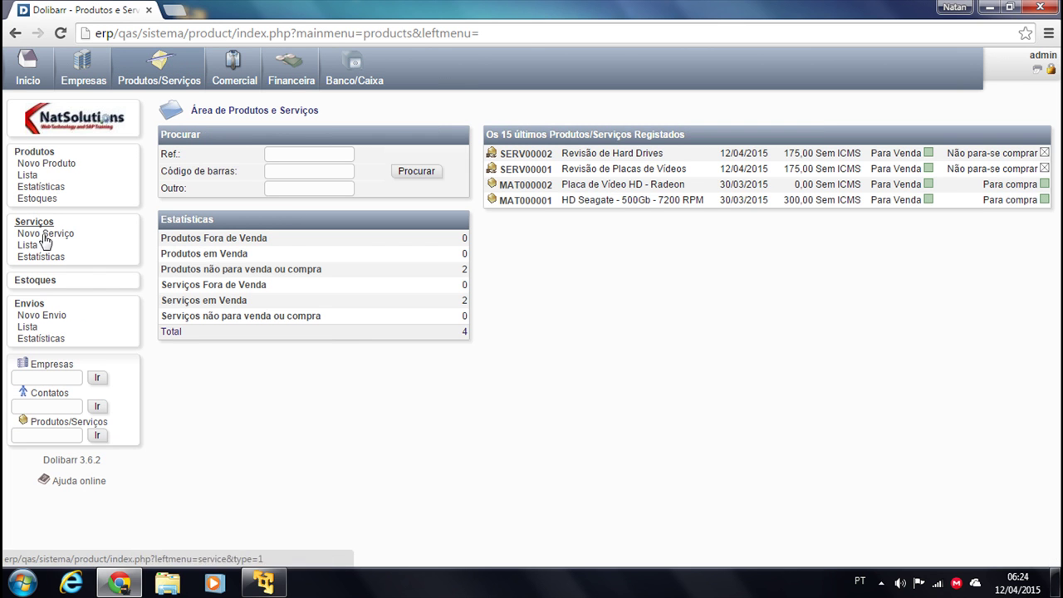
left_click(39, 280)
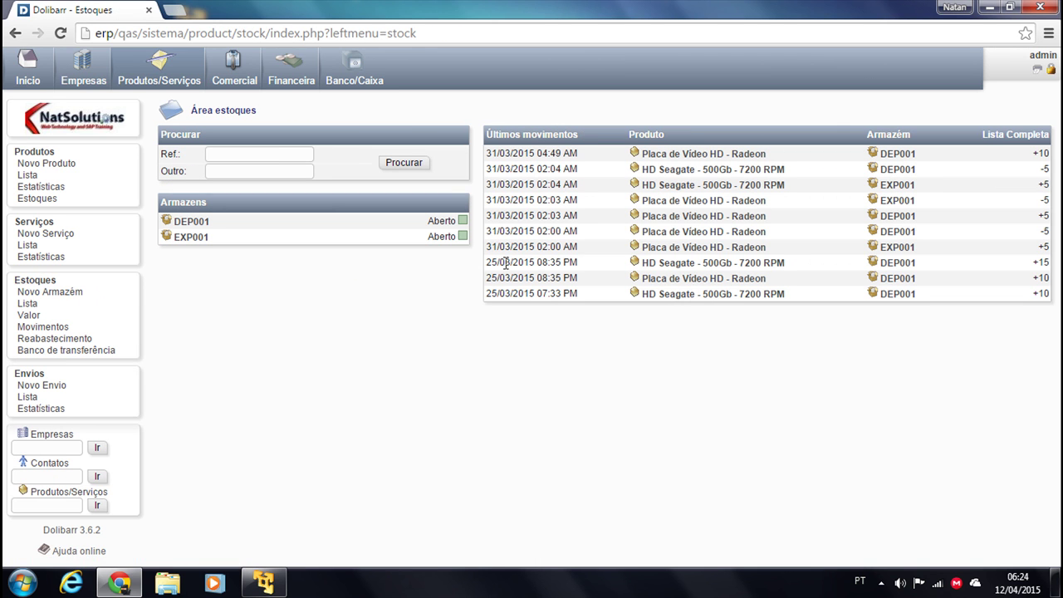
left_click(27, 304)
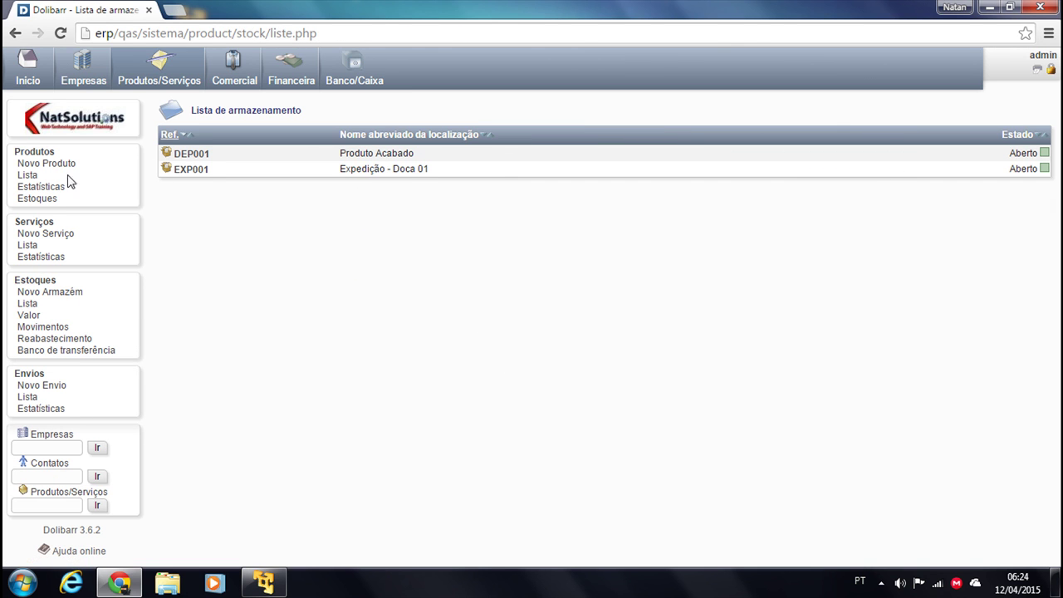
left_click(194, 160)
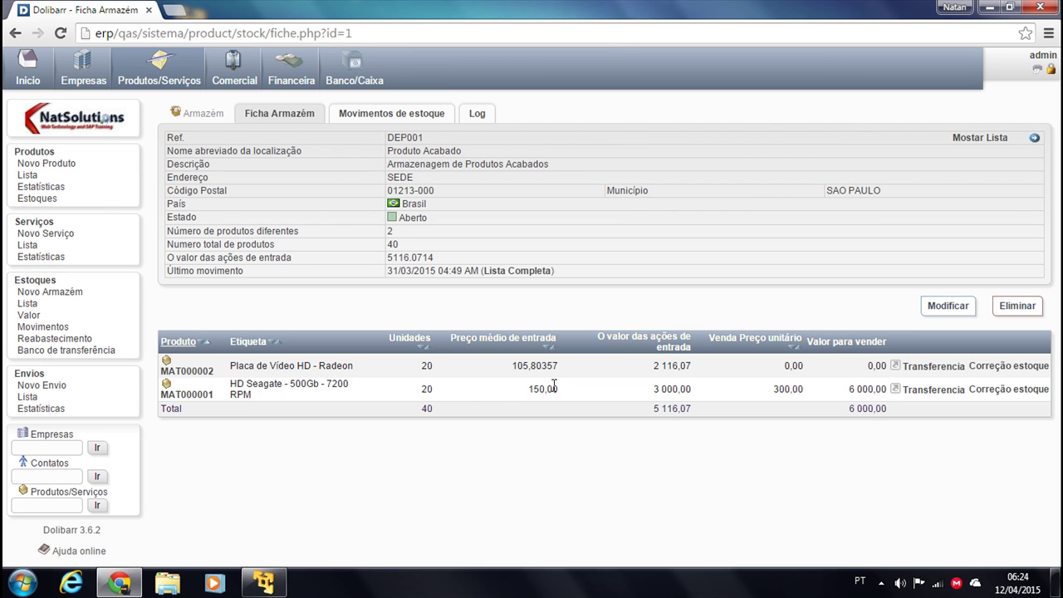
left_click(367, 121)
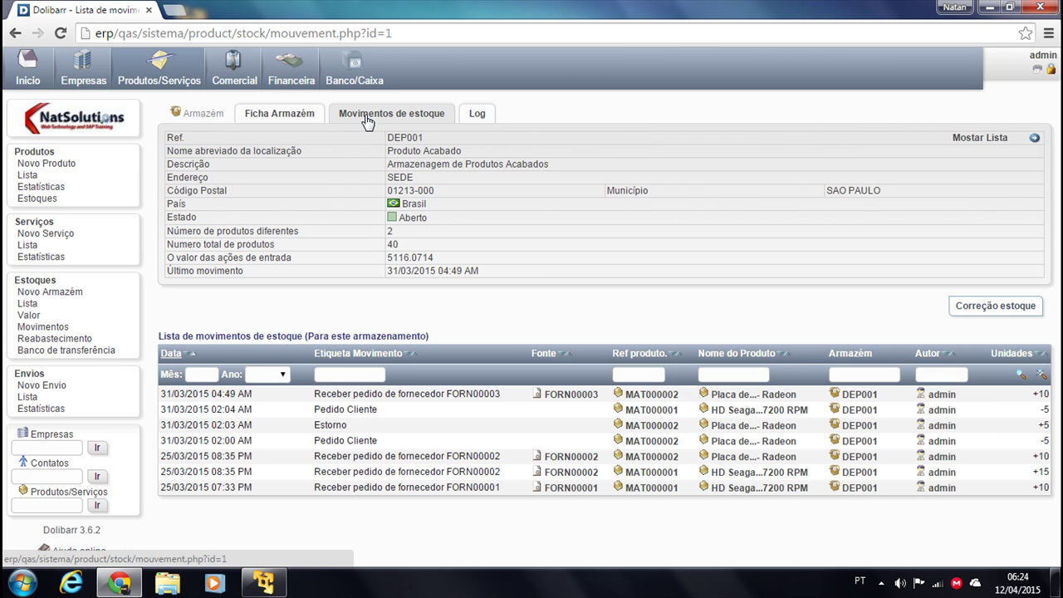
left_click(292, 116)
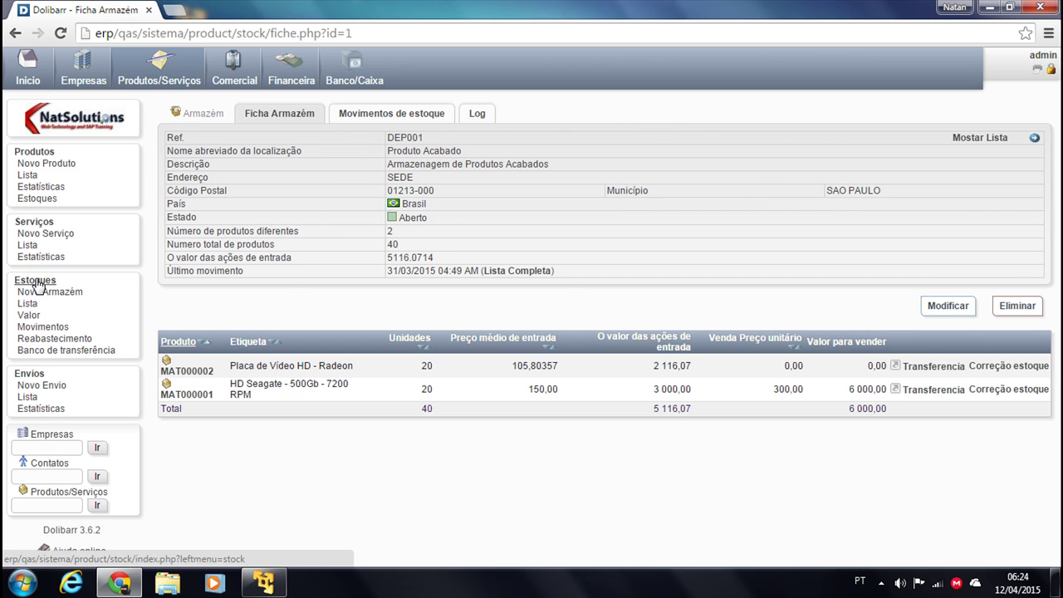
left_click(40, 304)
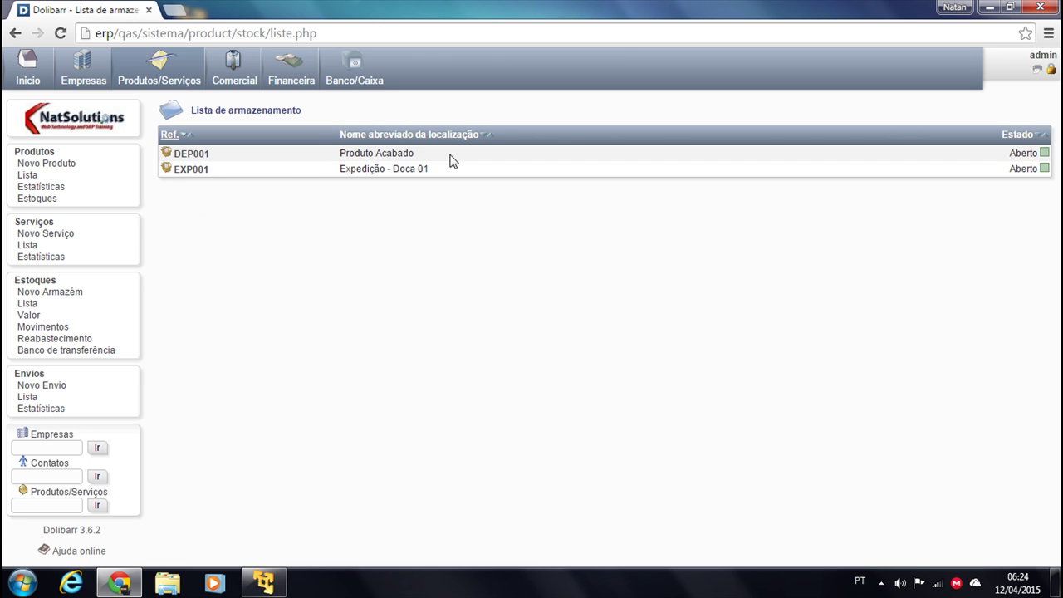
Check EXP001's stock of 5 MAT000001 units worth 750,00, view all movements, then open Área de Clientes
left_click(190, 171)
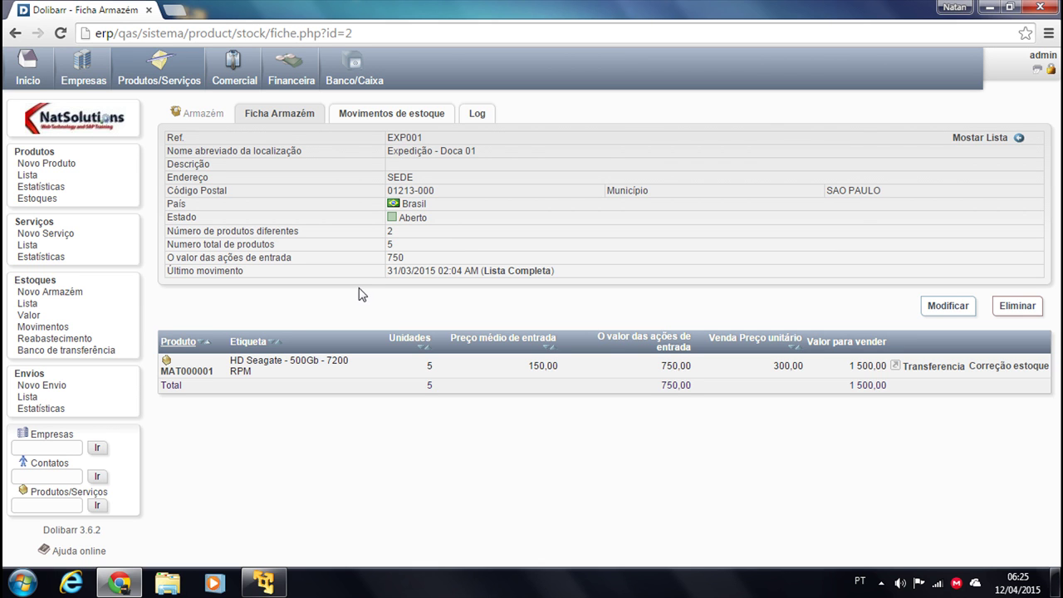
left_click(38, 329)
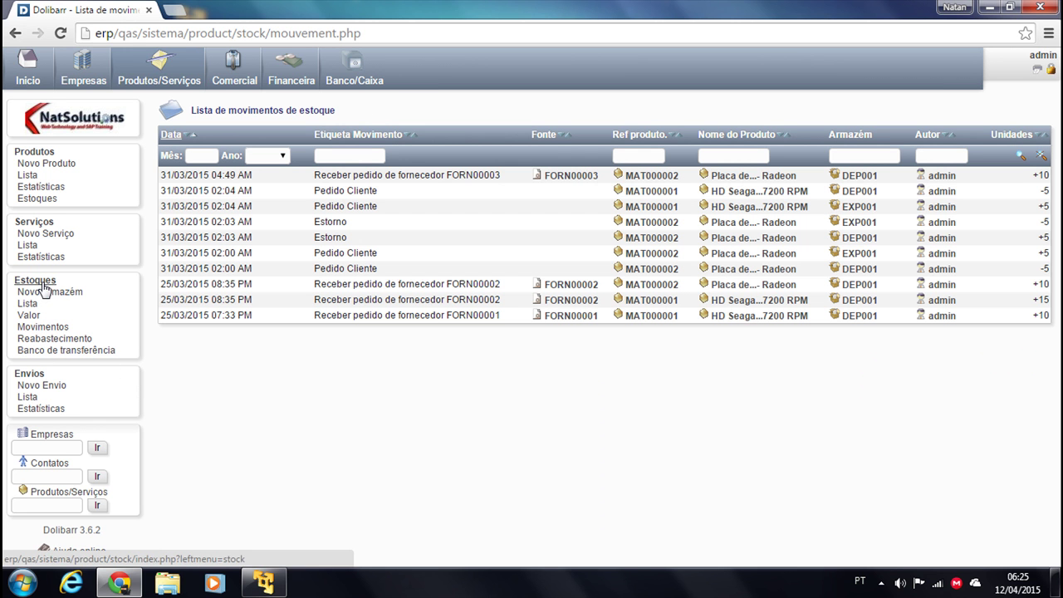
left_click(232, 73)
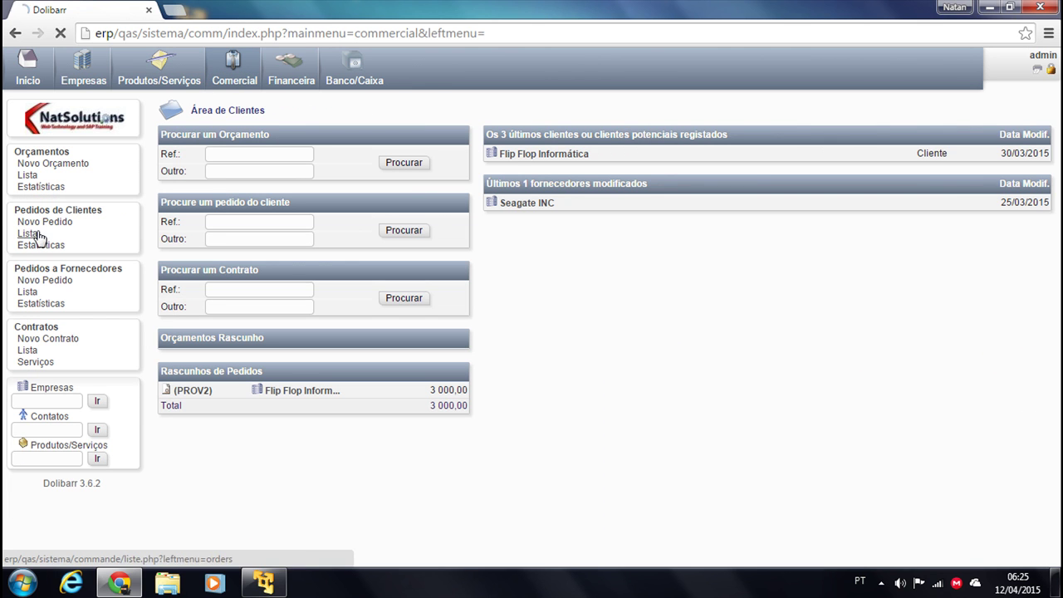
Open draft order PROV2 from the customer order list and validate it as CO1504-0002
left_click(28, 235)
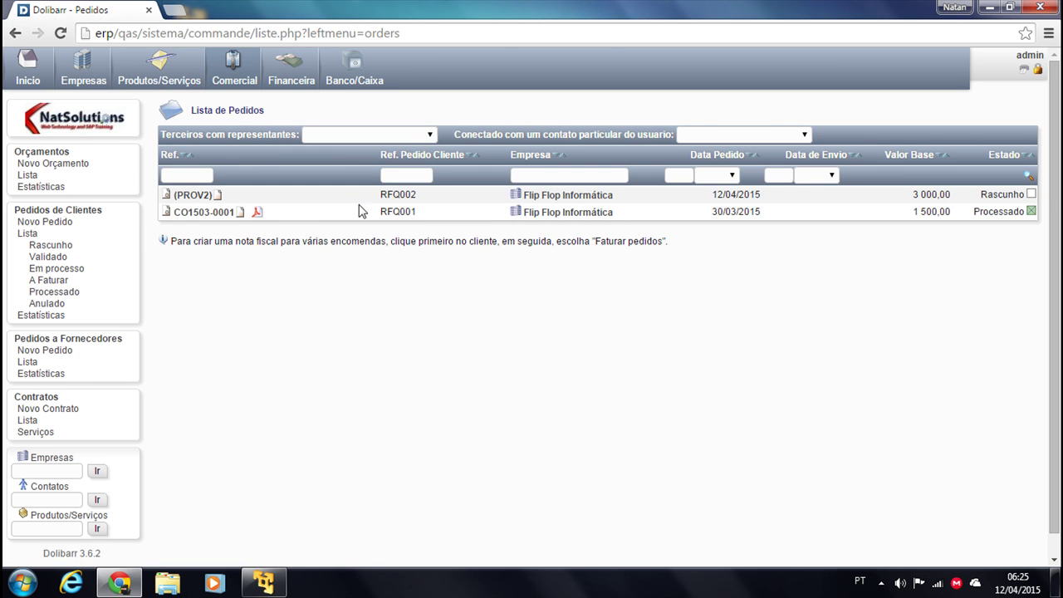
left_click(191, 194)
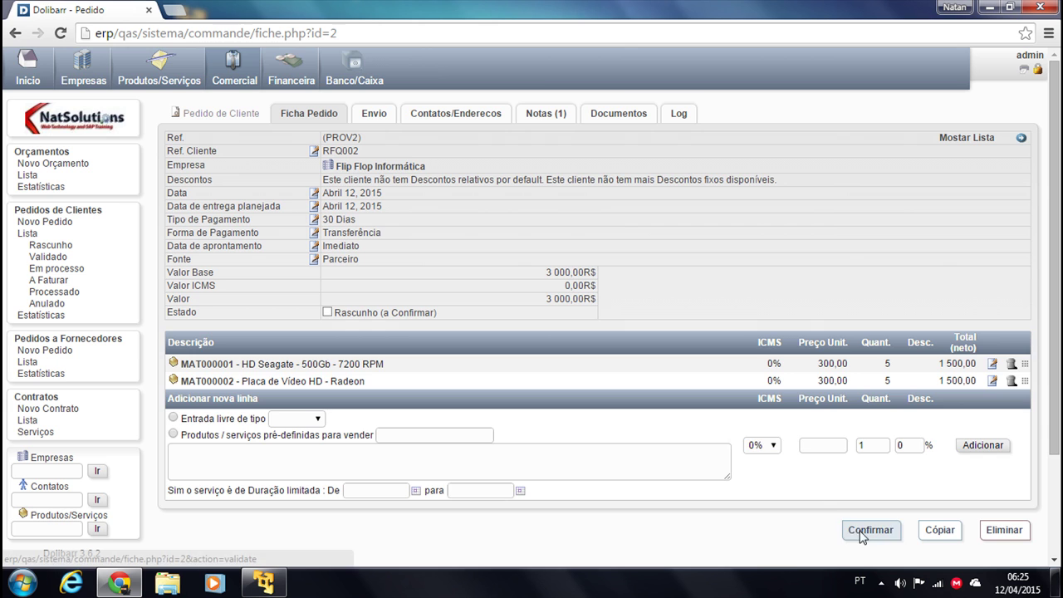
left_click(861, 534)
left_click(636, 375)
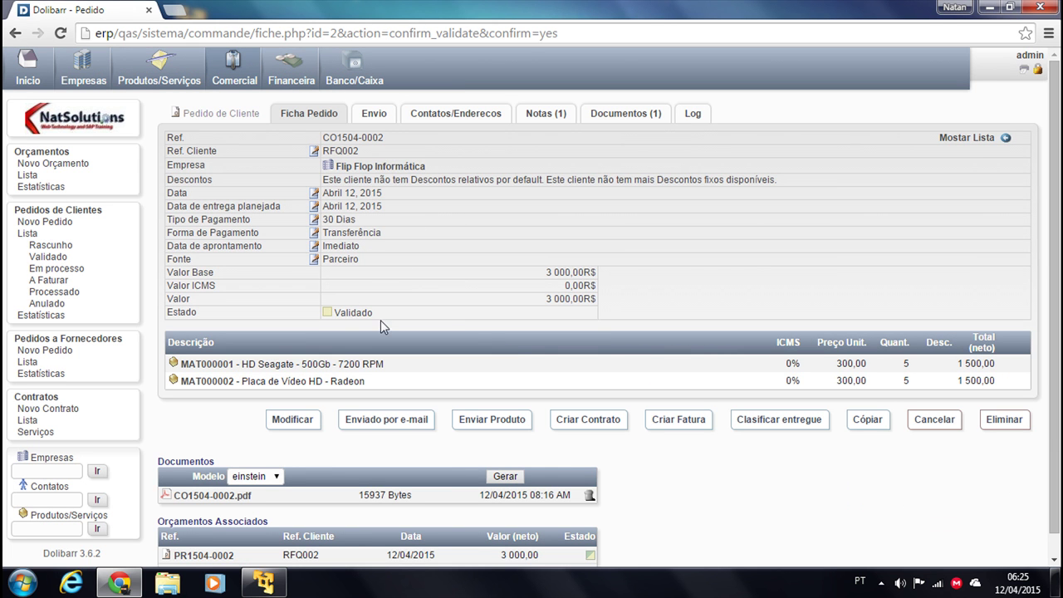
scroll(504, 364, "down", 1)
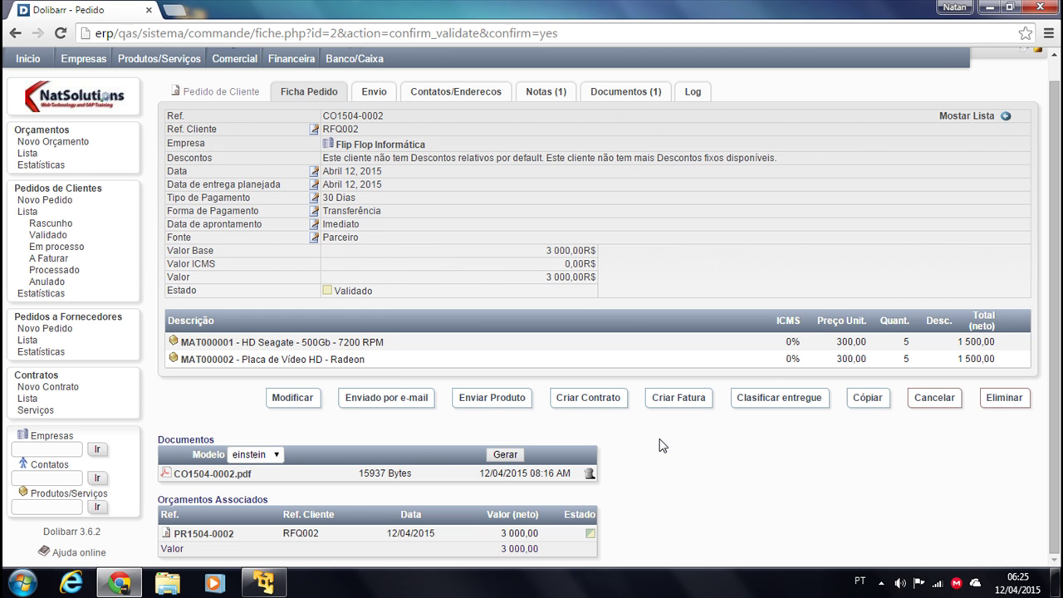
Open the shipment form for CO1504-0002, inspect the Armazém Origem choices, then go to Produtos/Serviços
left_click(479, 405)
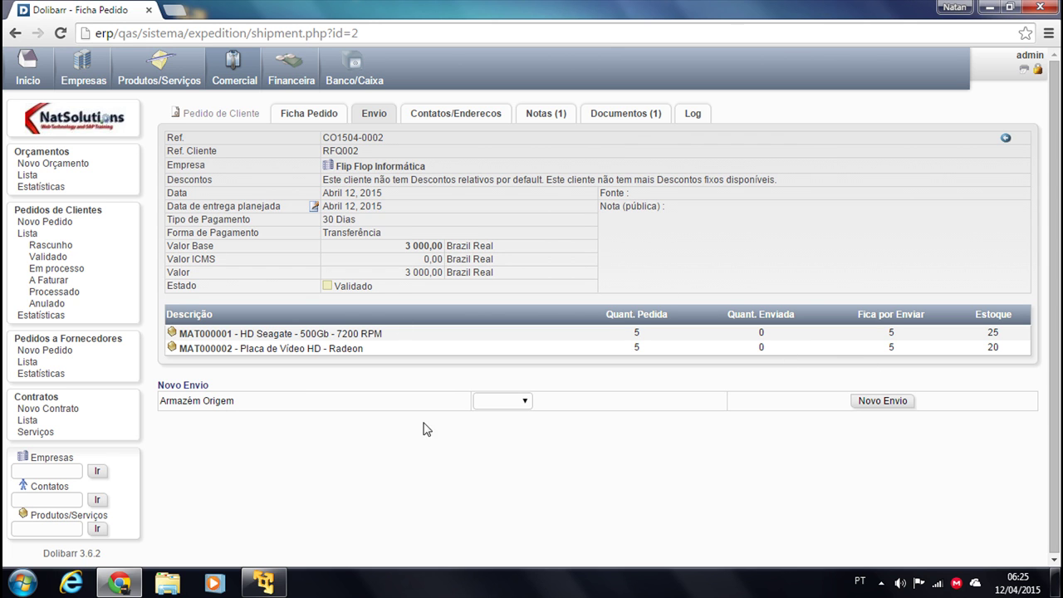
left_click(526, 403)
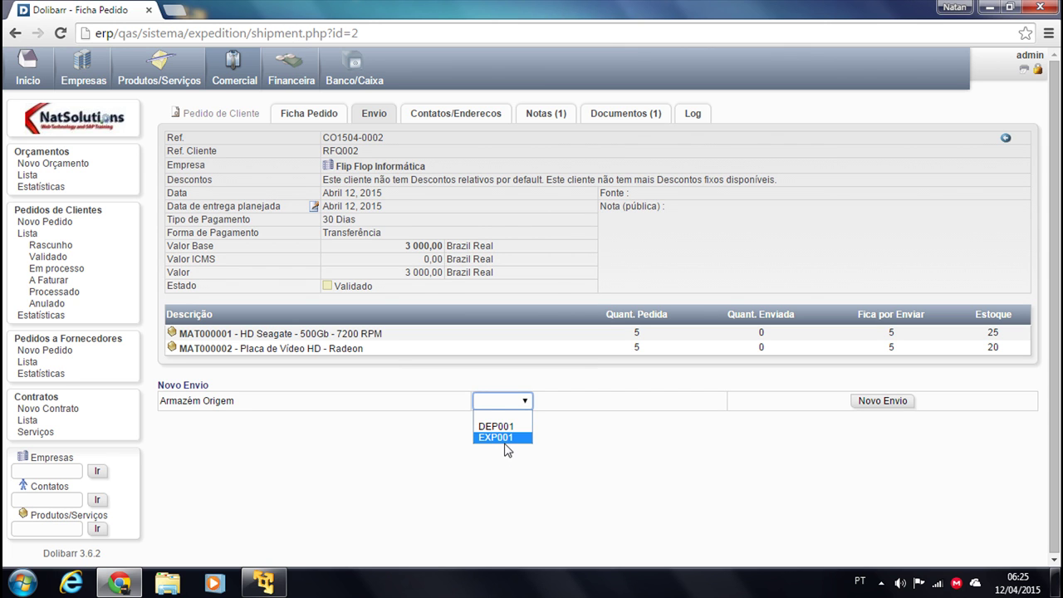
left_click(688, 493)
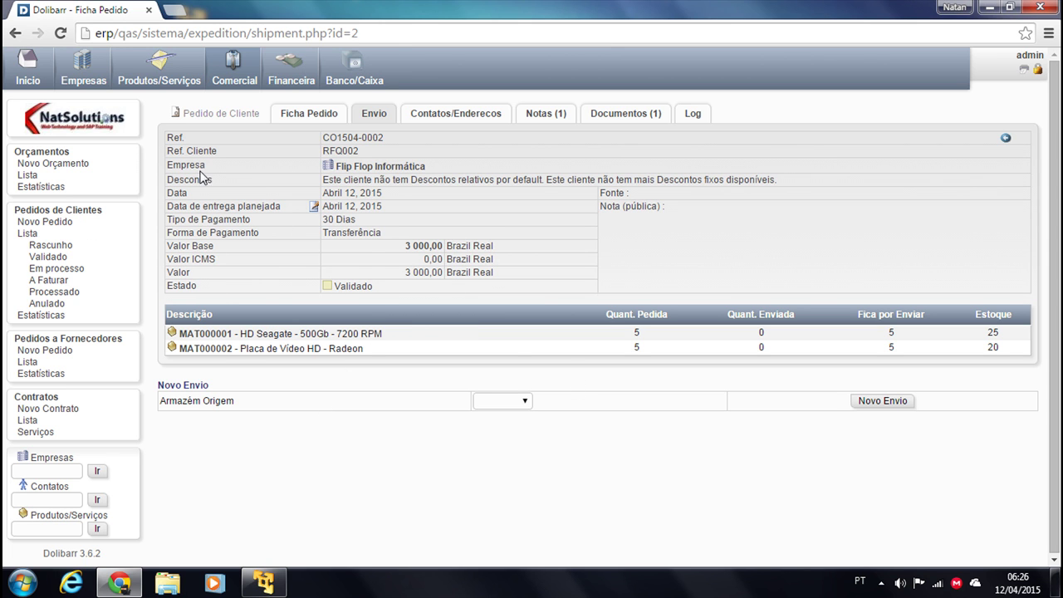
left_click(147, 71)
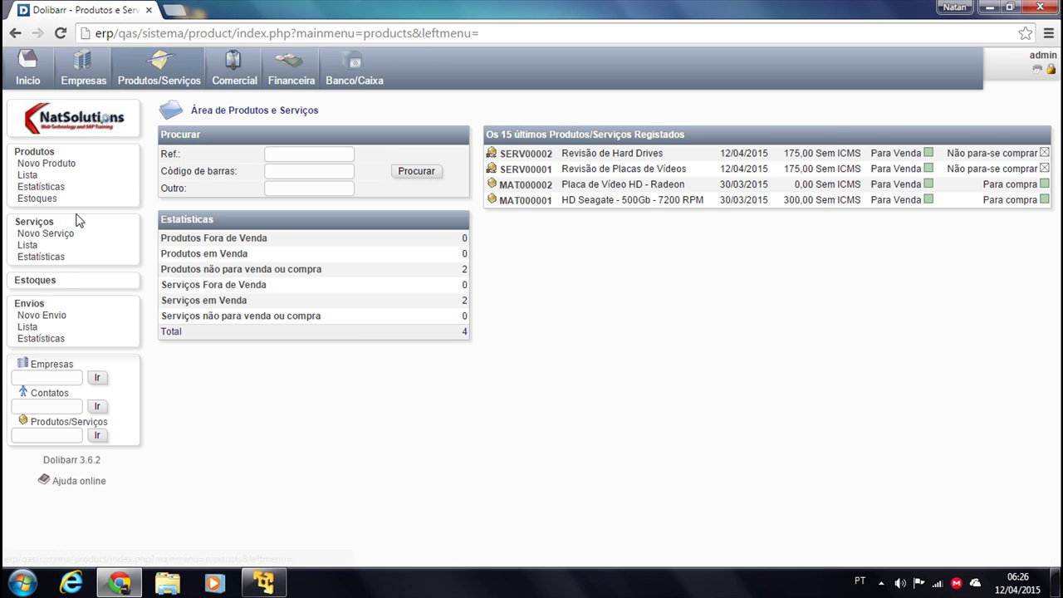
Open warehouse DEP001 from Estoques and start a stock transfer of MAT000002
left_click(37, 283)
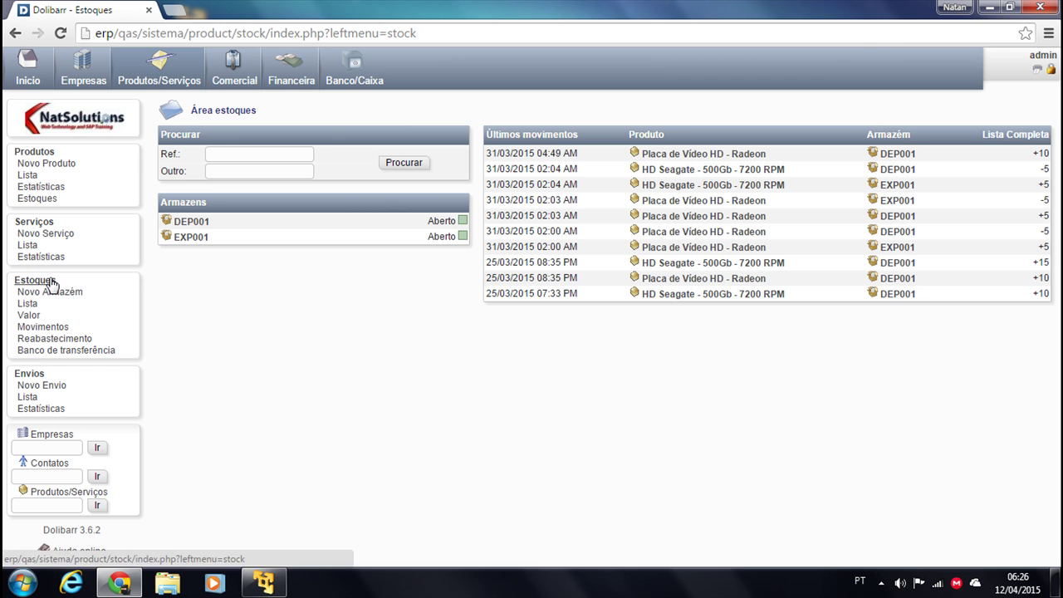
left_click(191, 221)
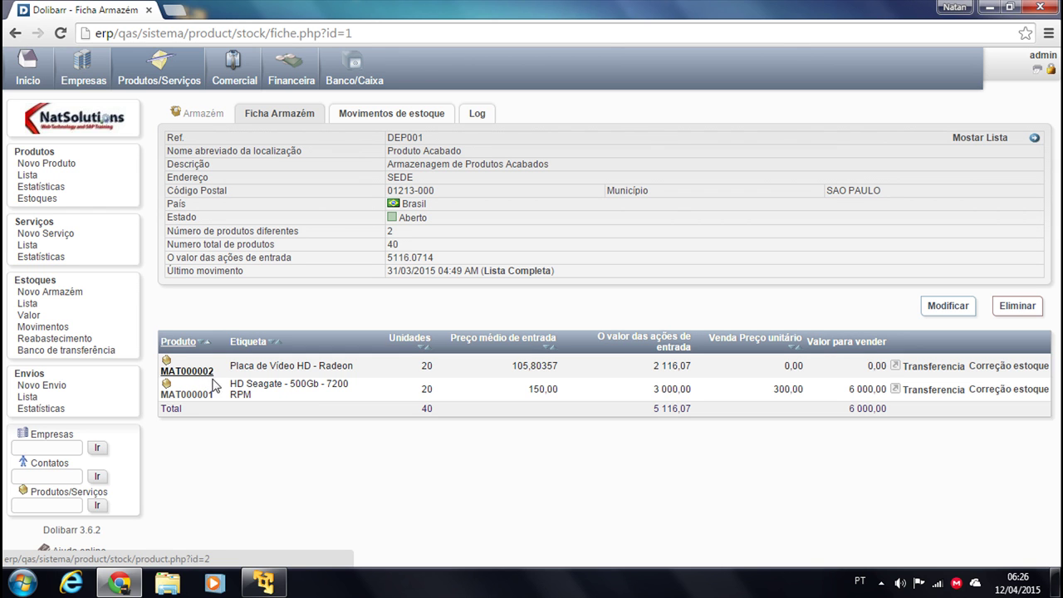
left_click(933, 367)
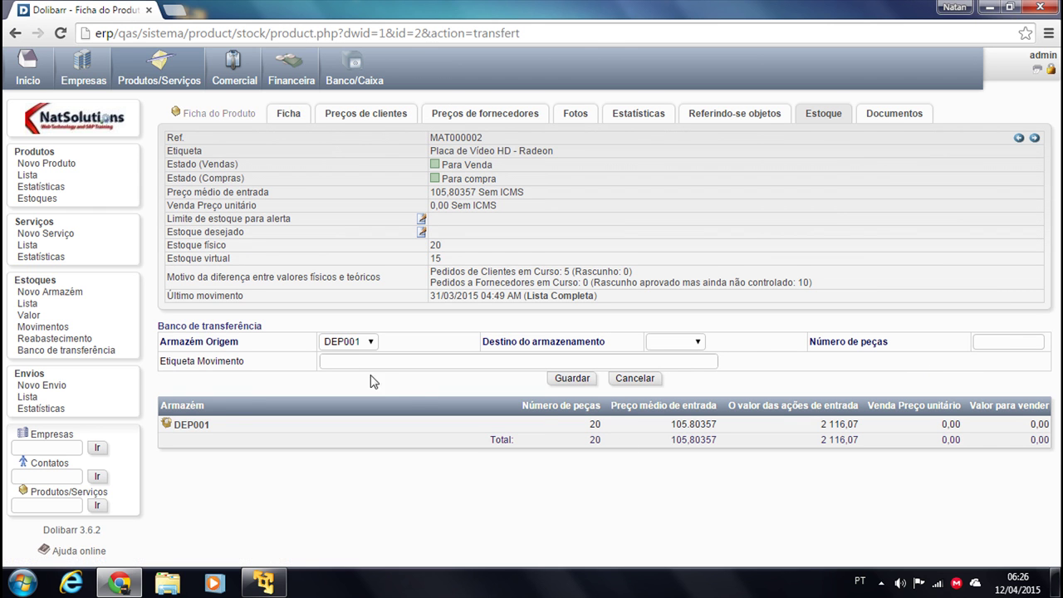
Set the transfer destination to warehouse EXP001 and the number of pieces to 5
left_click(707, 342)
left_click(674, 375)
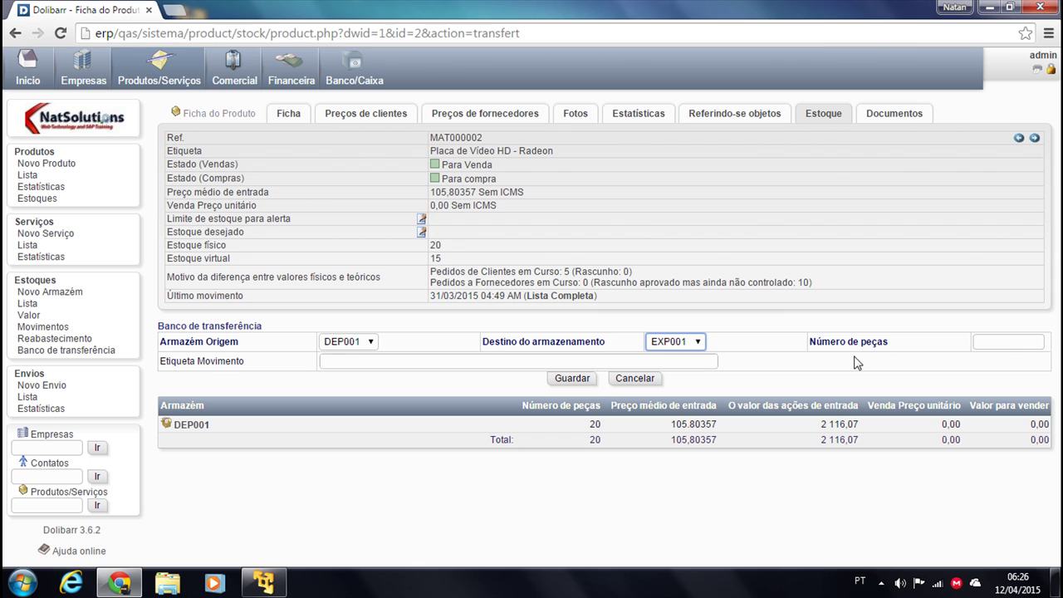
double_click(1004, 337)
left_click(1001, 342)
type("5")
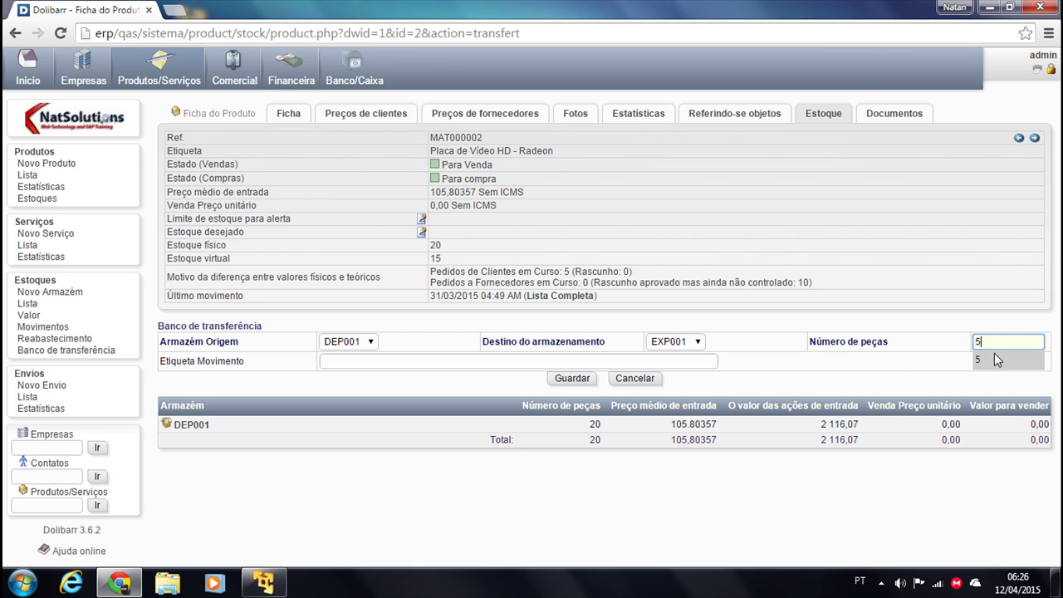
left_click(994, 353)
left_click(732, 372)
Label the movement 'Pedido xyx', save the transfer, and return to the warehouse list
left_click(358, 361)
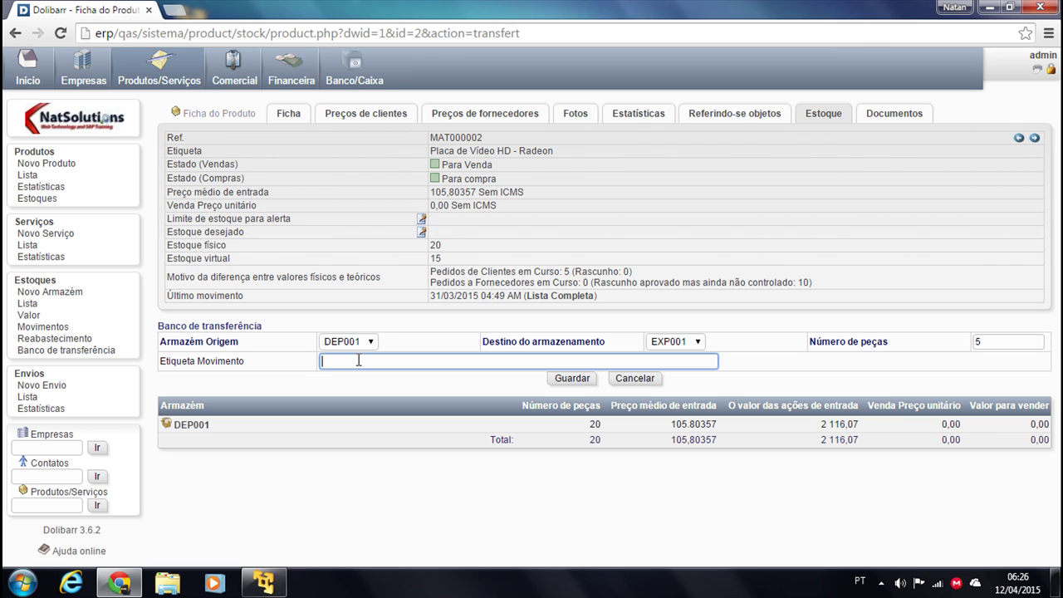
type("Pedido ")
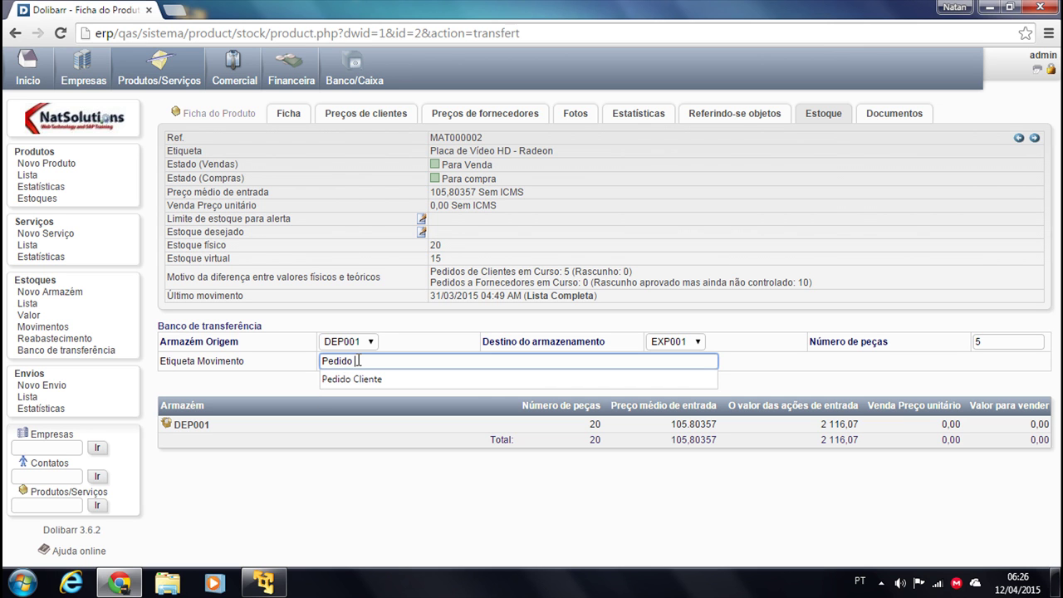
type("xyx")
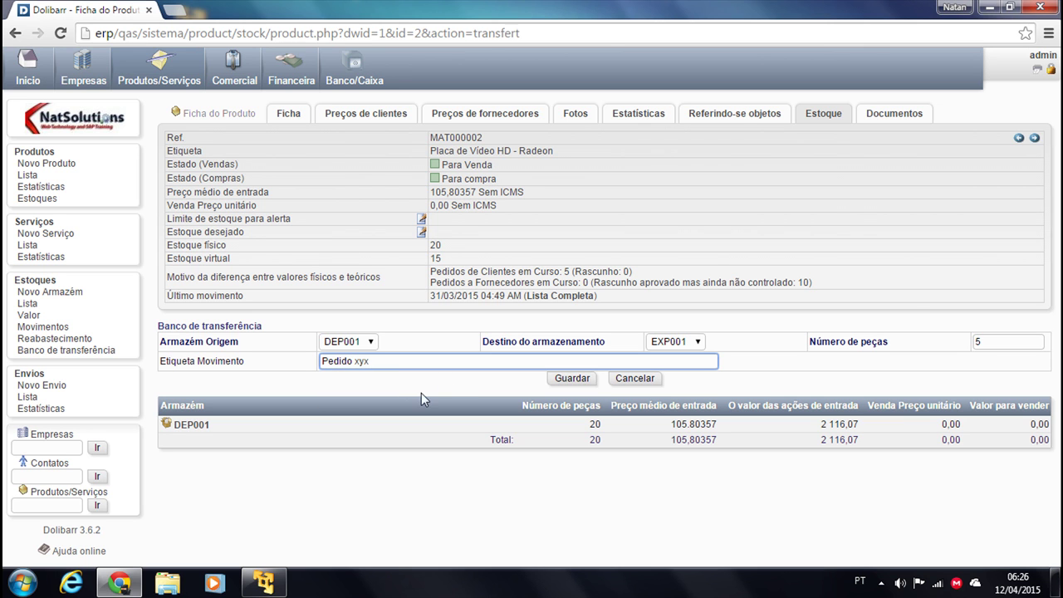
left_click(571, 380)
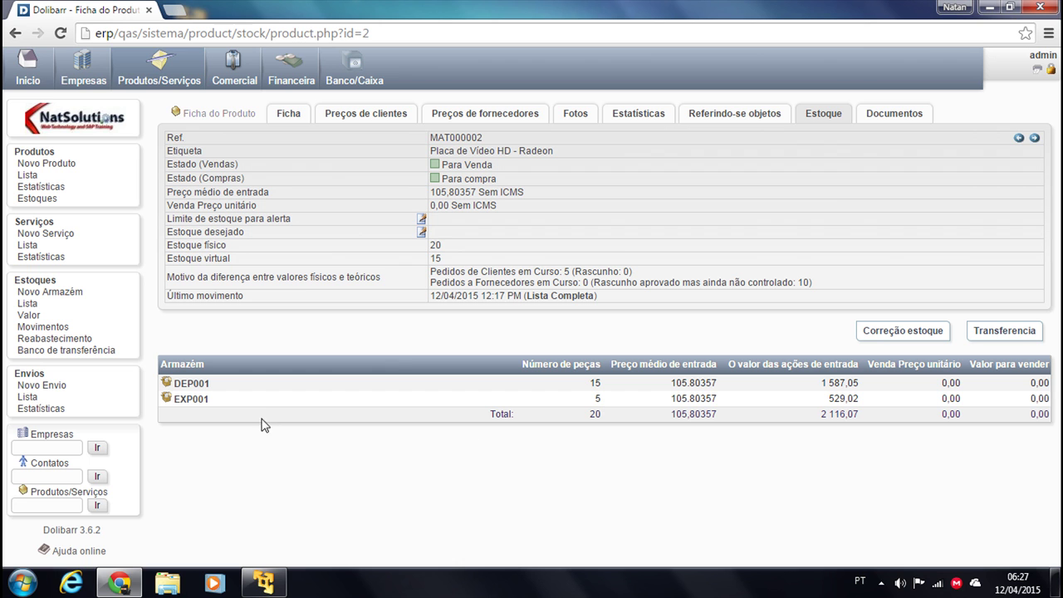
left_click(27, 304)
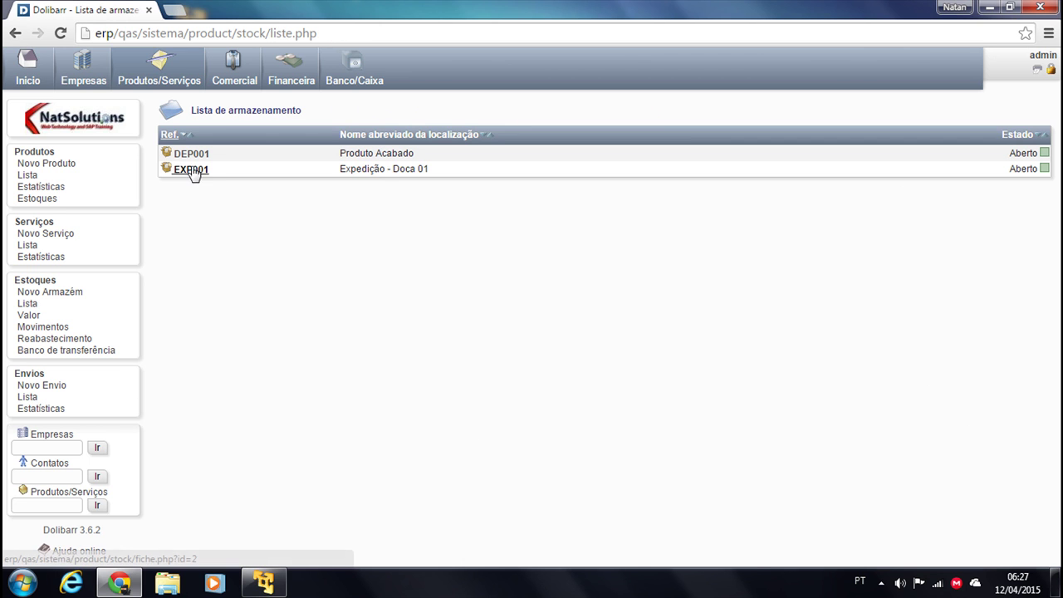
Open HD Seagate MAT000001 from warehouse DEP001 and set up a transfer from DEP001 to EXP001
left_click(190, 154)
left_click(190, 397)
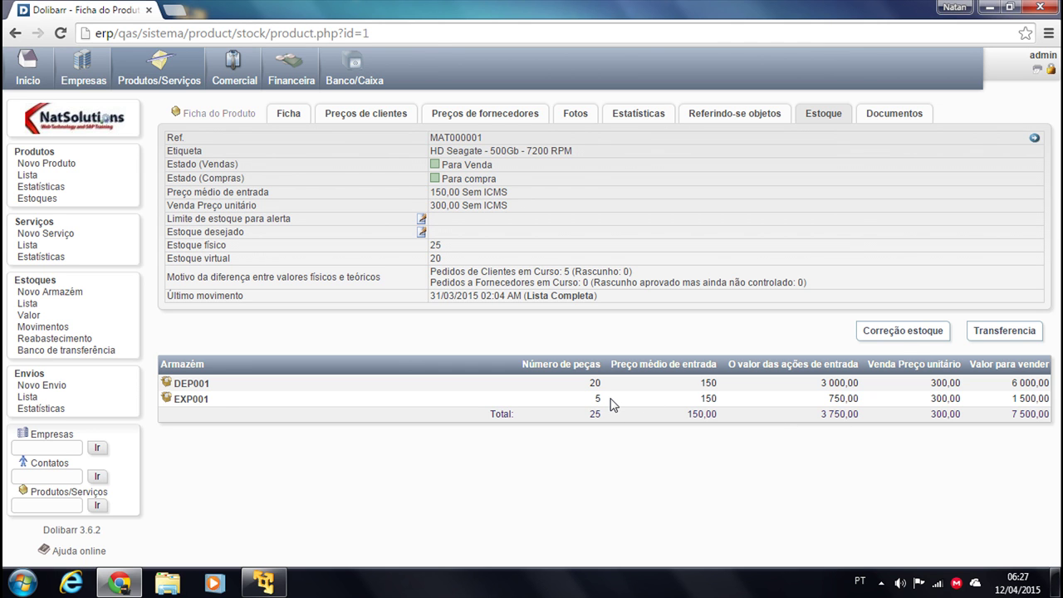
left_click(1004, 332)
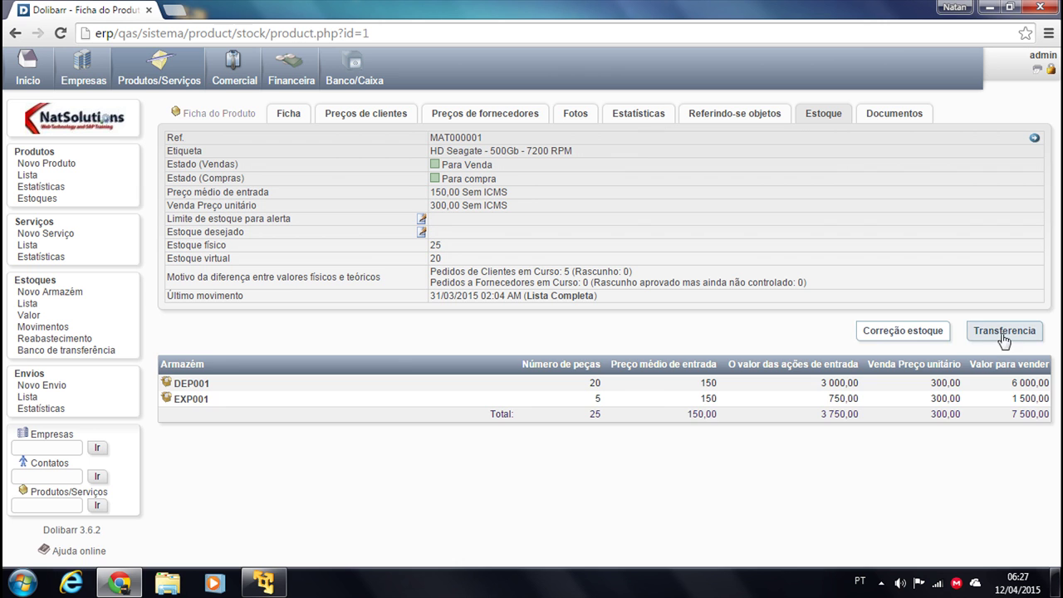
left_click(356, 343)
left_click(342, 366)
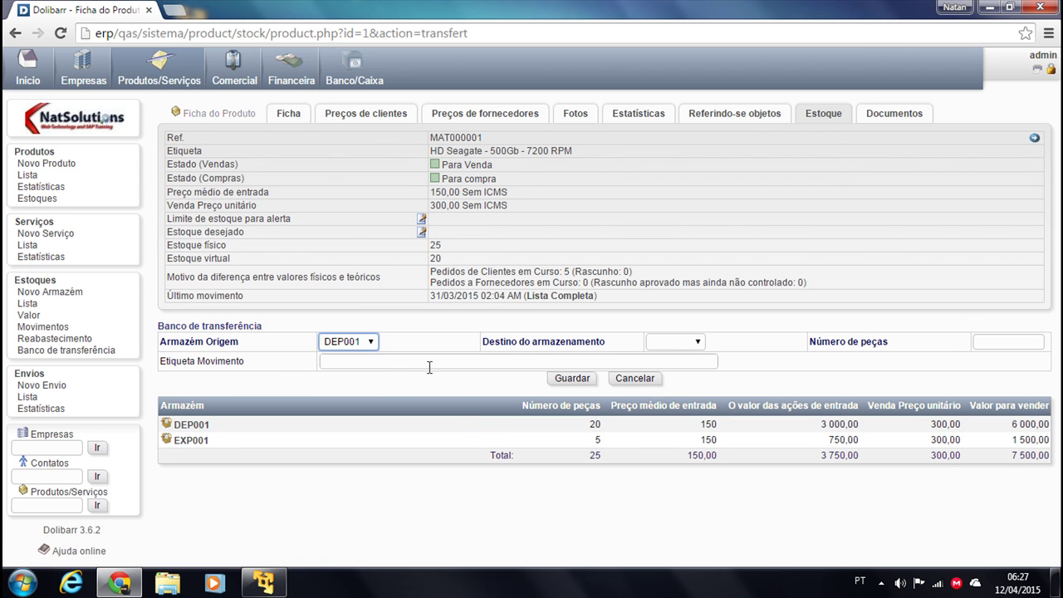
left_click(678, 344)
left_click(676, 379)
Transfer 5 units with the movement label 'Pedido xyx' and save it
left_click(1004, 342)
type("5")
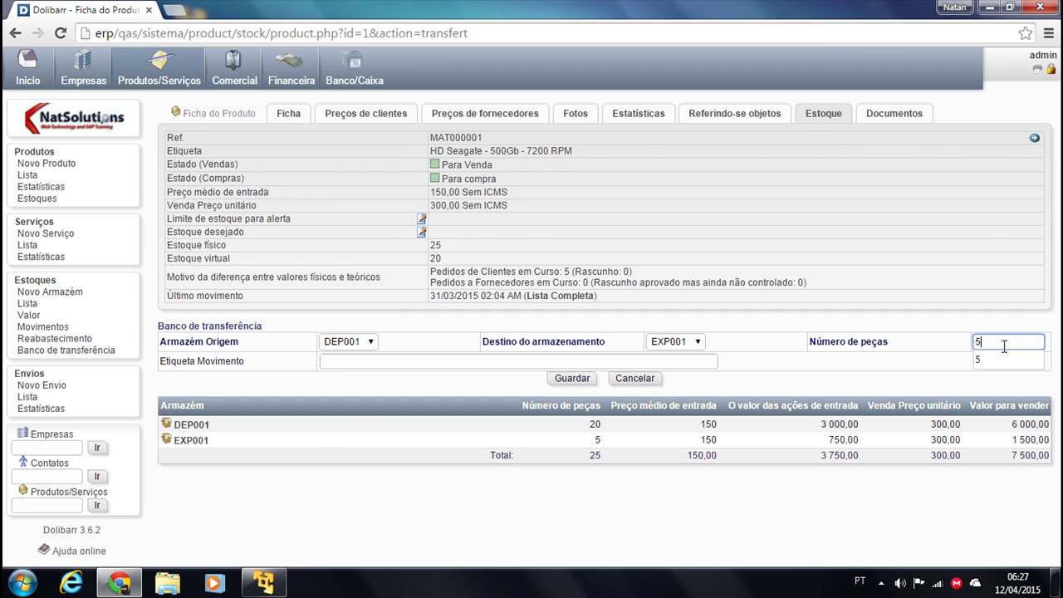
left_click(348, 362)
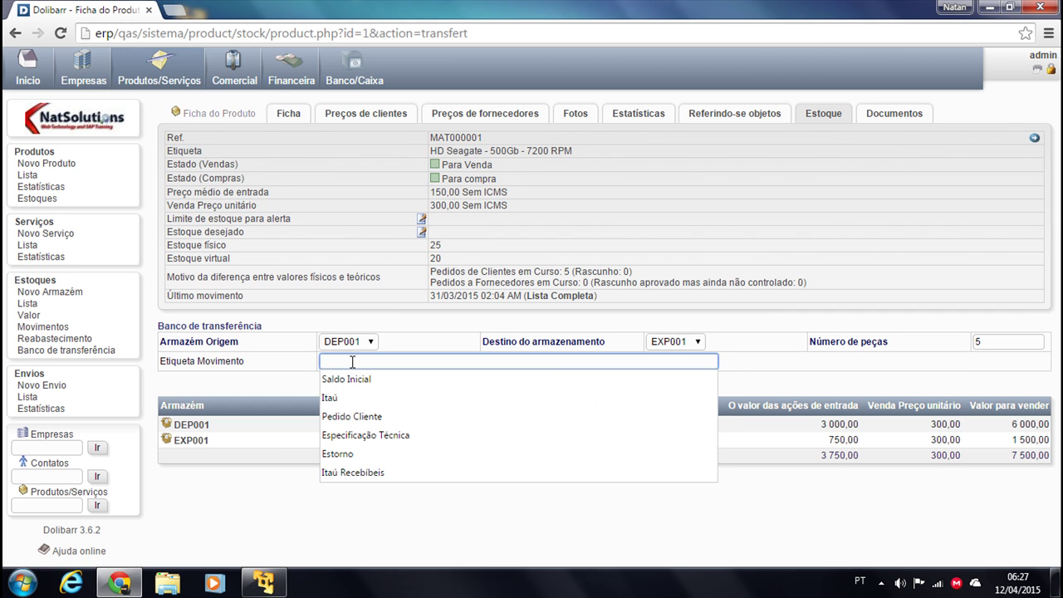
type("Pe")
type("dido xyx")
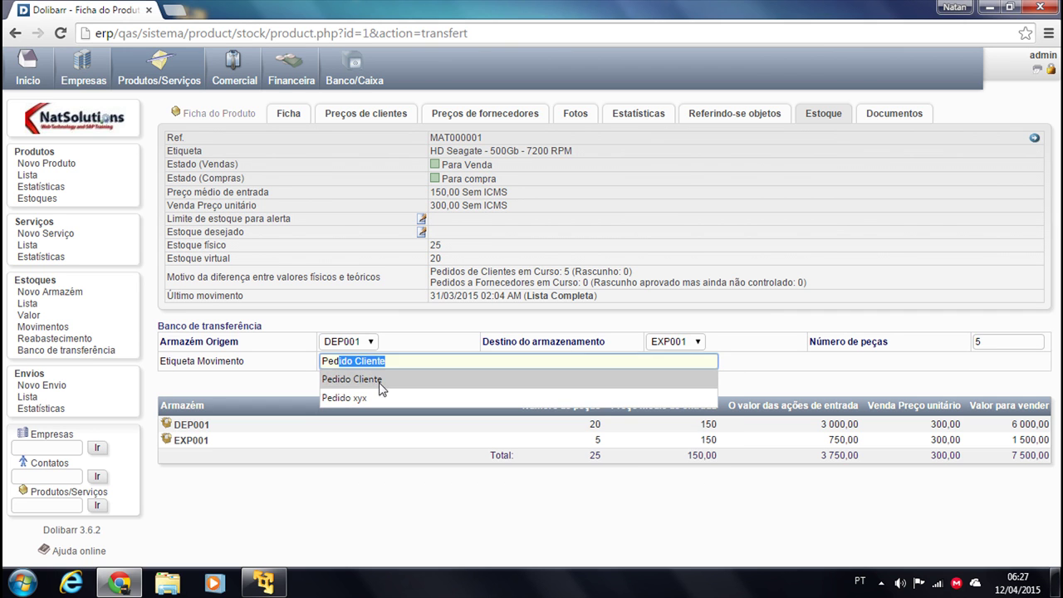
left_click(357, 398)
left_click(564, 385)
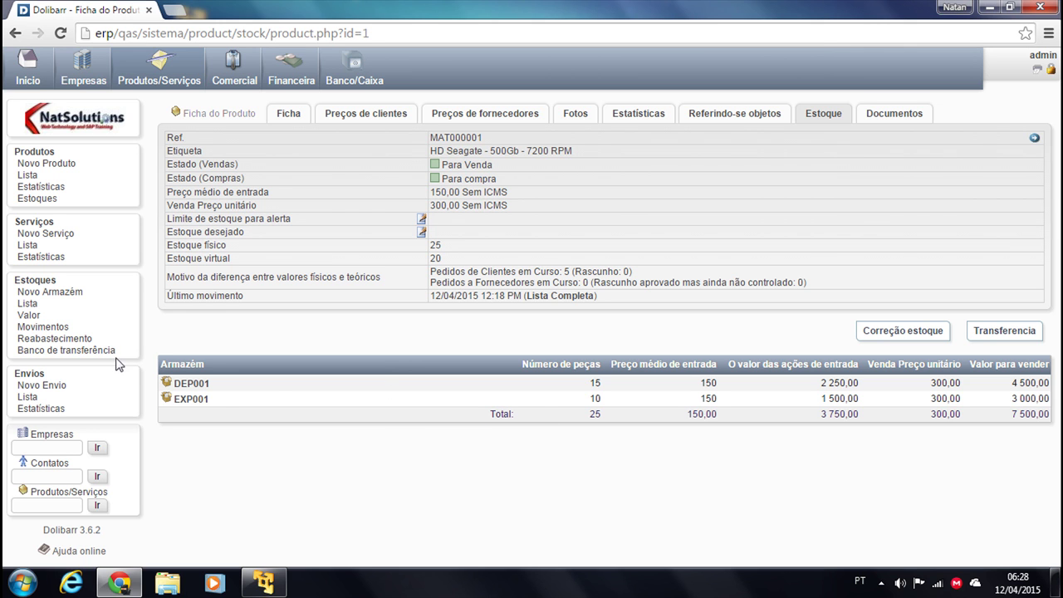
Open order CO1504-0002's shipments and start a new shipment from warehouse EXP001
left_click(223, 70)
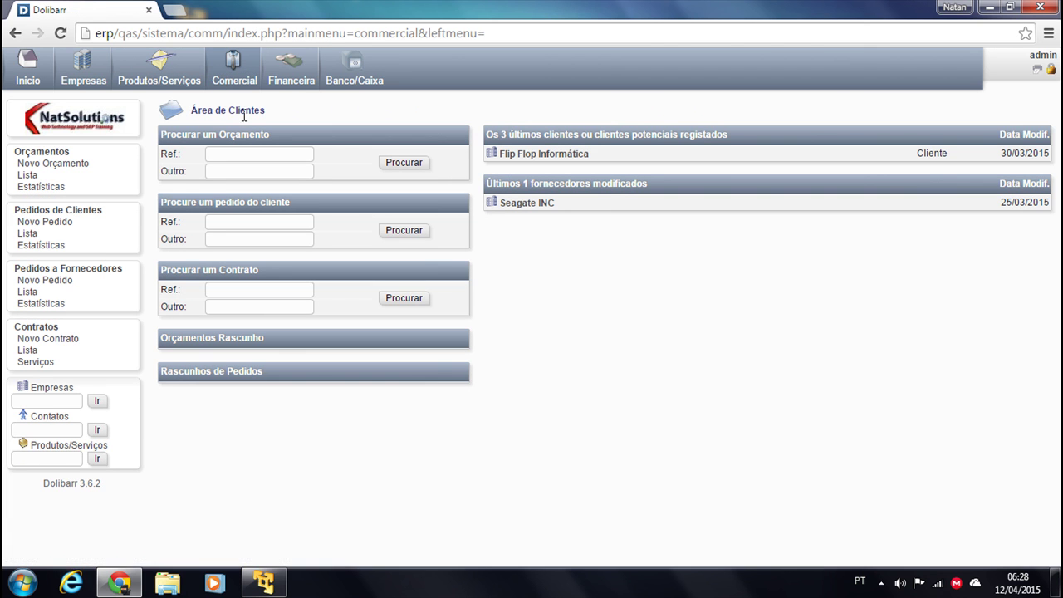
left_click(32, 233)
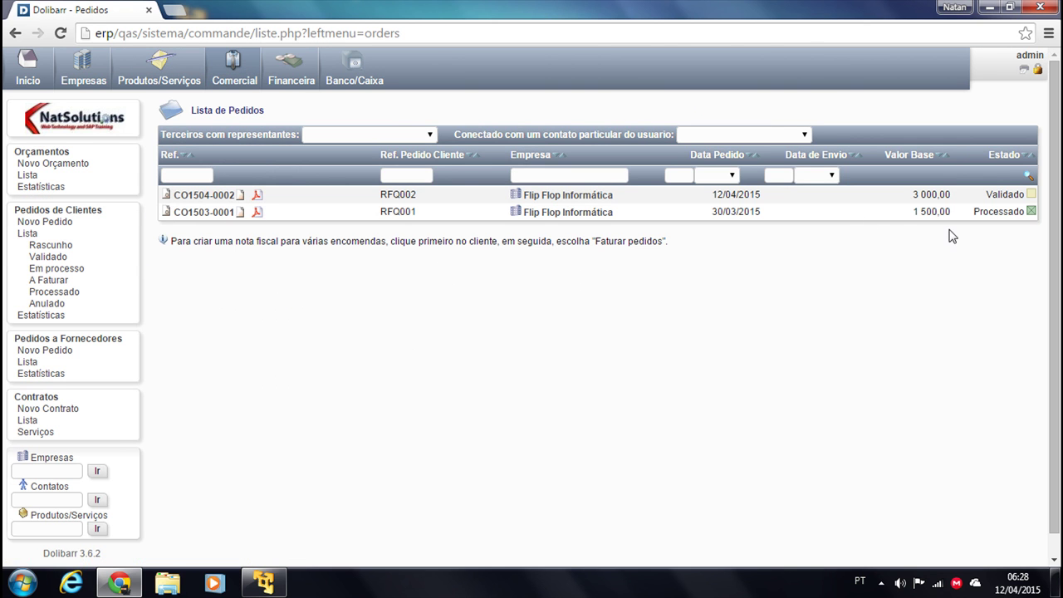
left_click(206, 197)
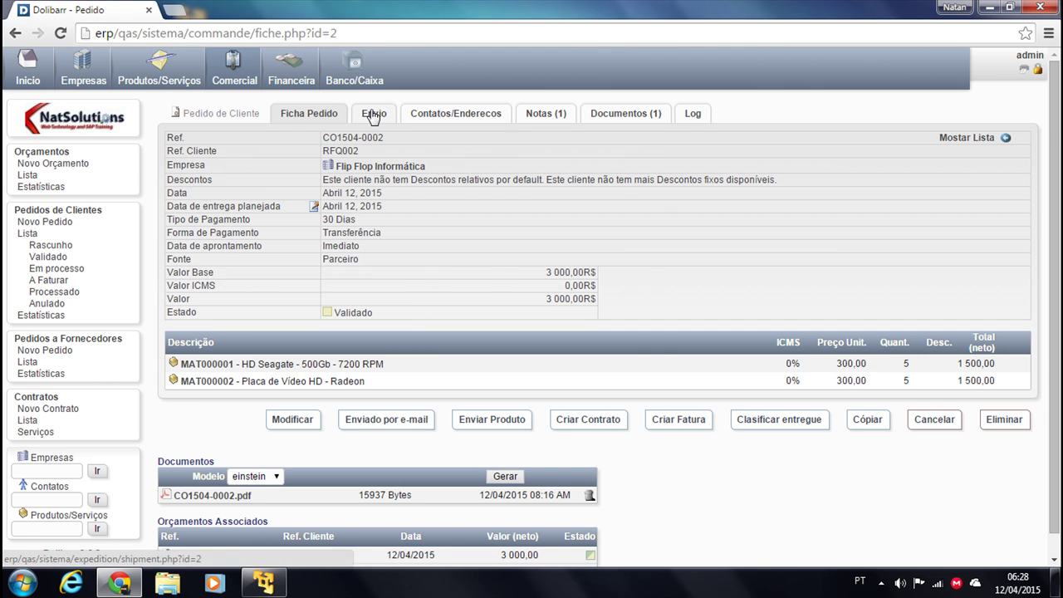
left_click(373, 113)
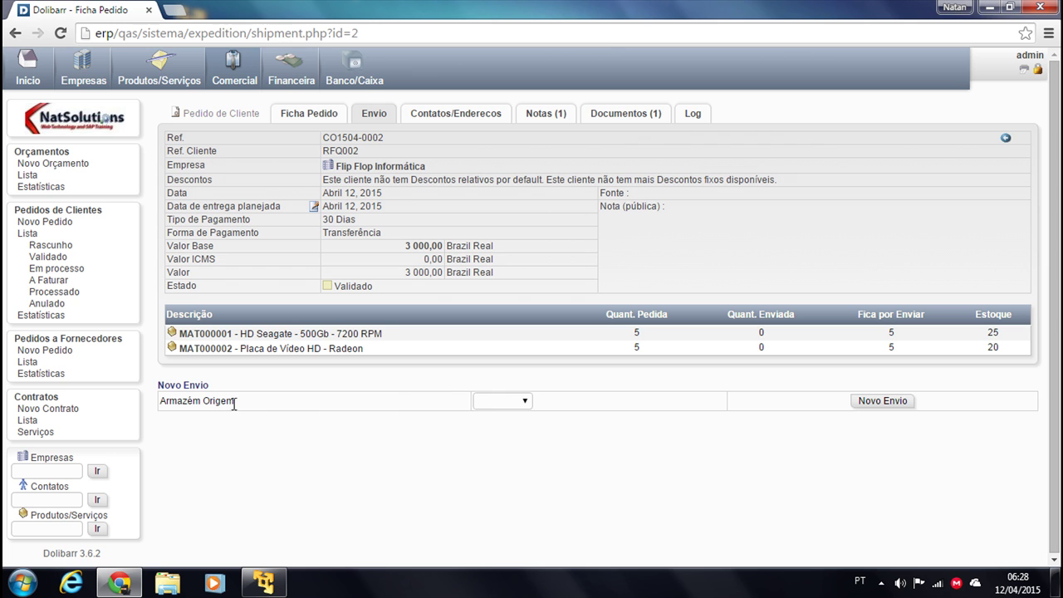
left_click(488, 401)
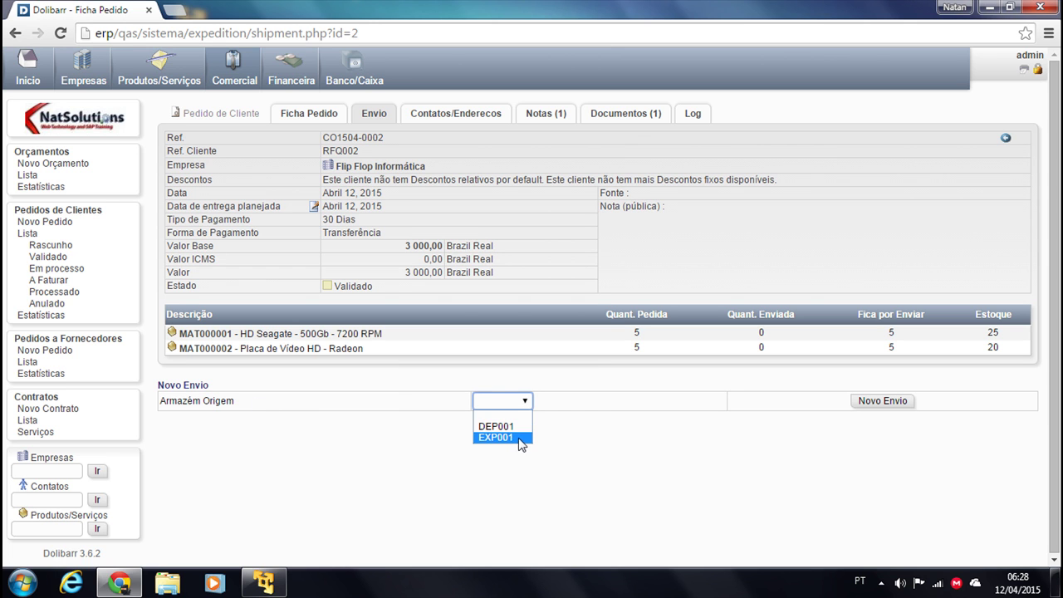
left_click(498, 438)
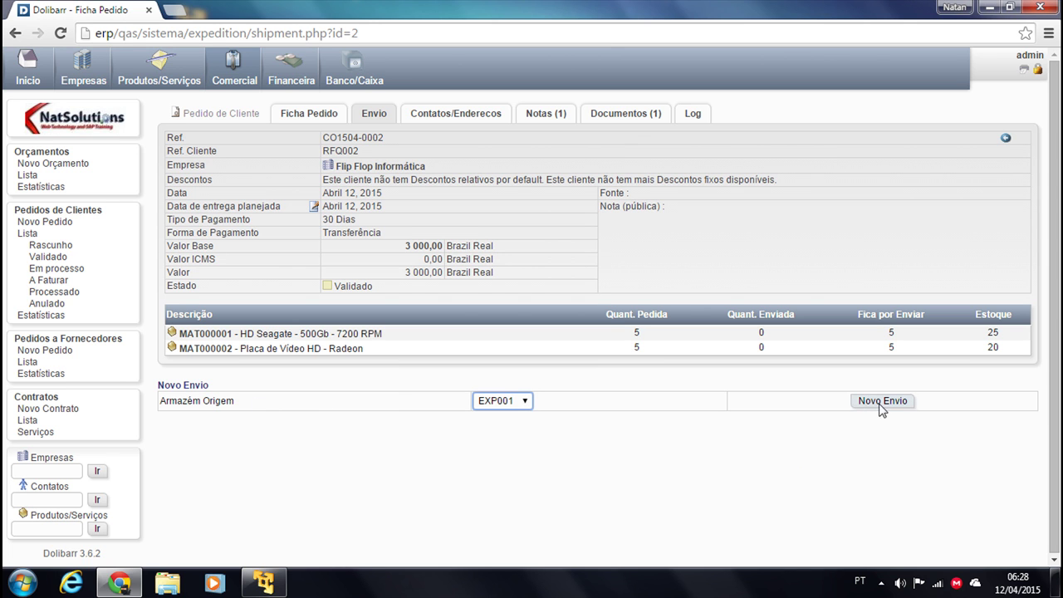
left_click(864, 406)
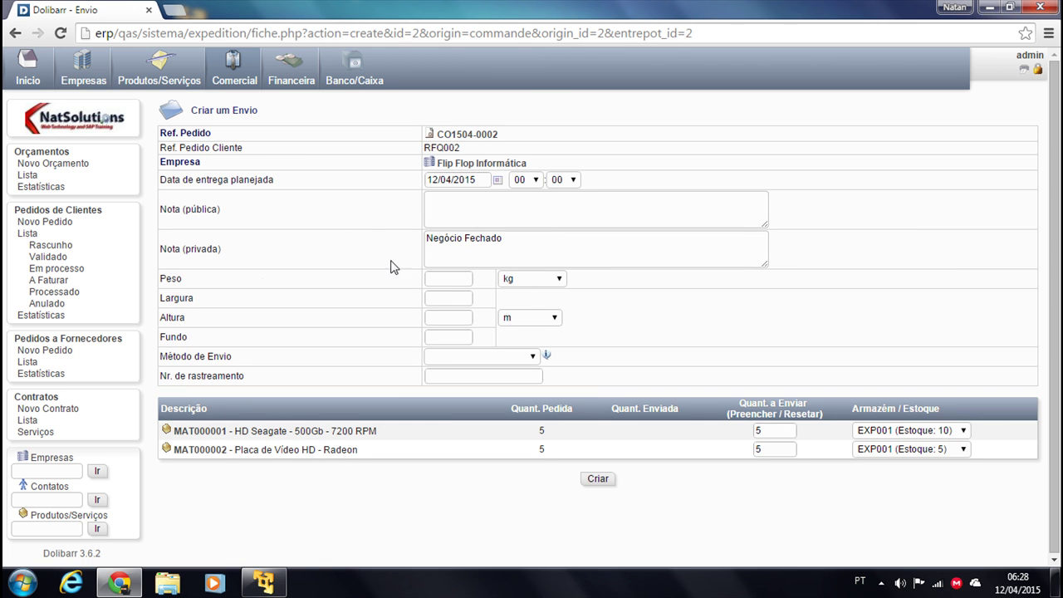
Set the weight to 2 kg, clear the tracking number, keep EXP001, and create the draft shipment
left_click(462, 276)
left_click_drag(451, 278, 328, 284)
left_click(463, 374)
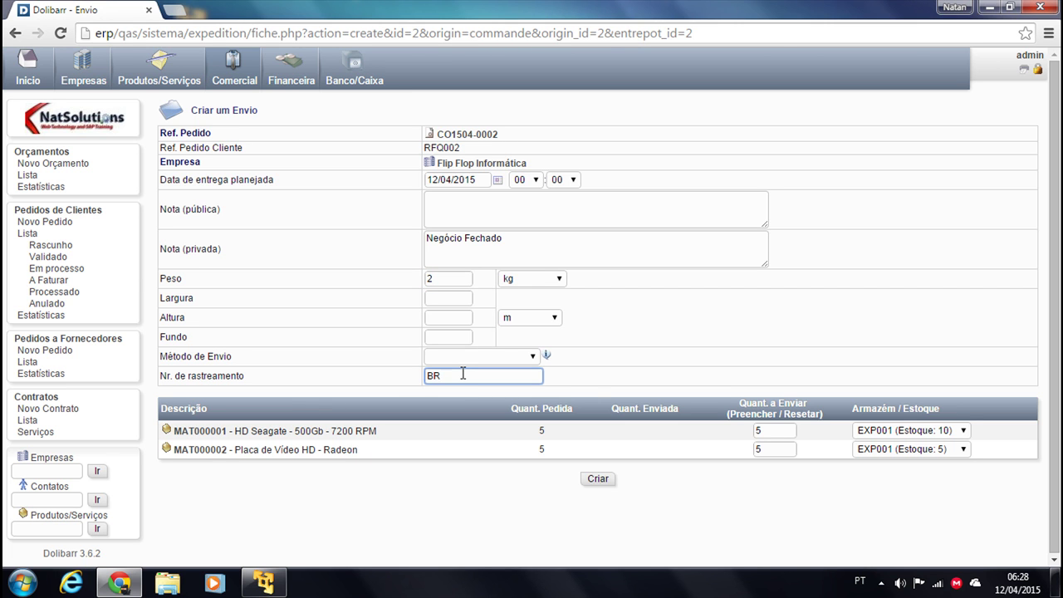
left_click_drag(497, 379, 202, 384)
left_click_drag(473, 374, 160, 376)
key("BackSpace")
left_click(942, 432)
left_click(943, 432)
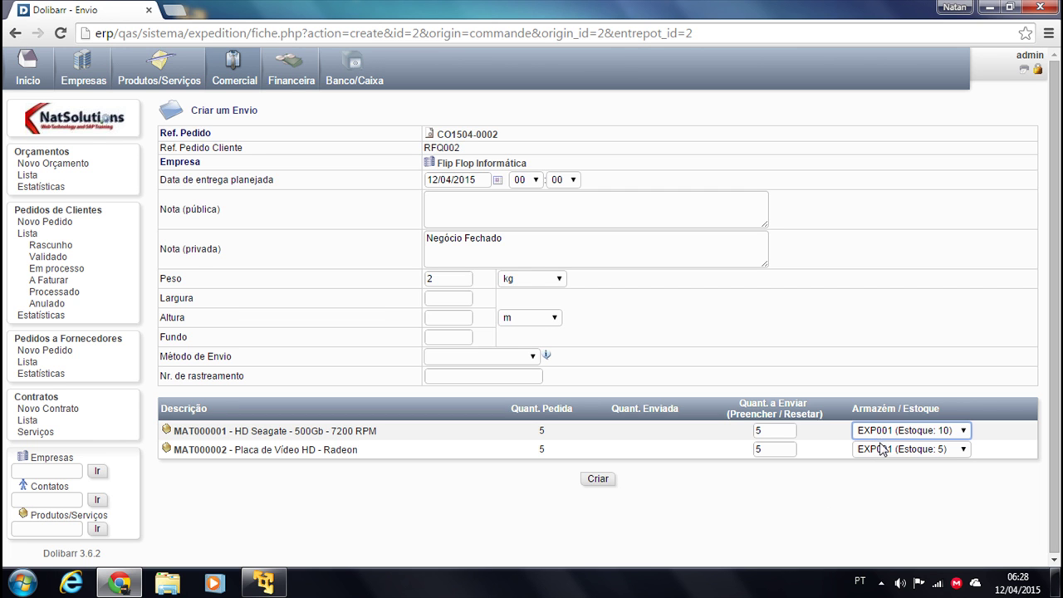
left_click(597, 479)
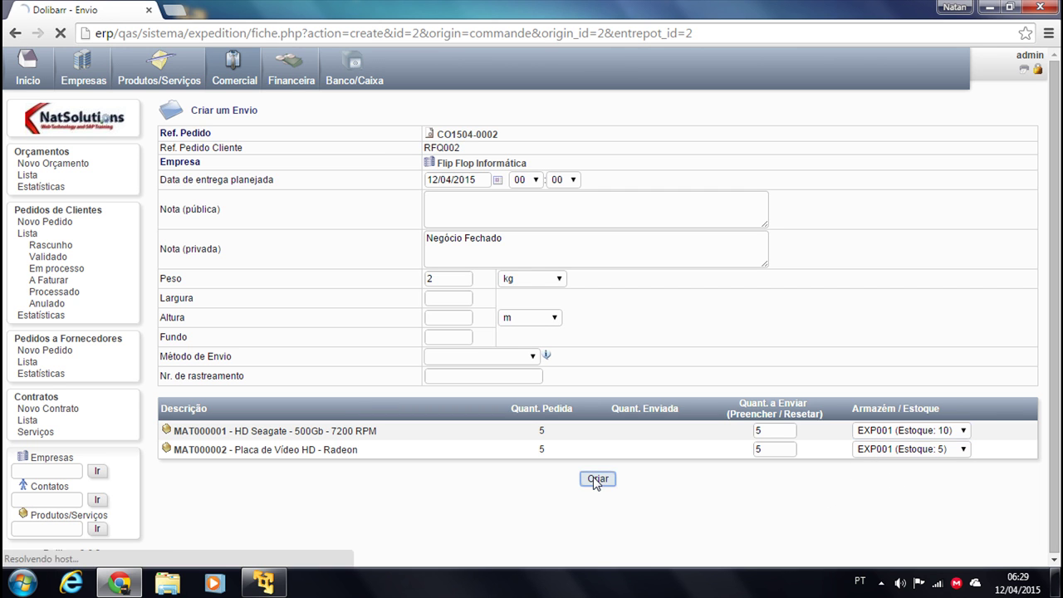
Confirm the draft shipment so it is validated as SH1504-0002
scroll(607, 421, "down", 1)
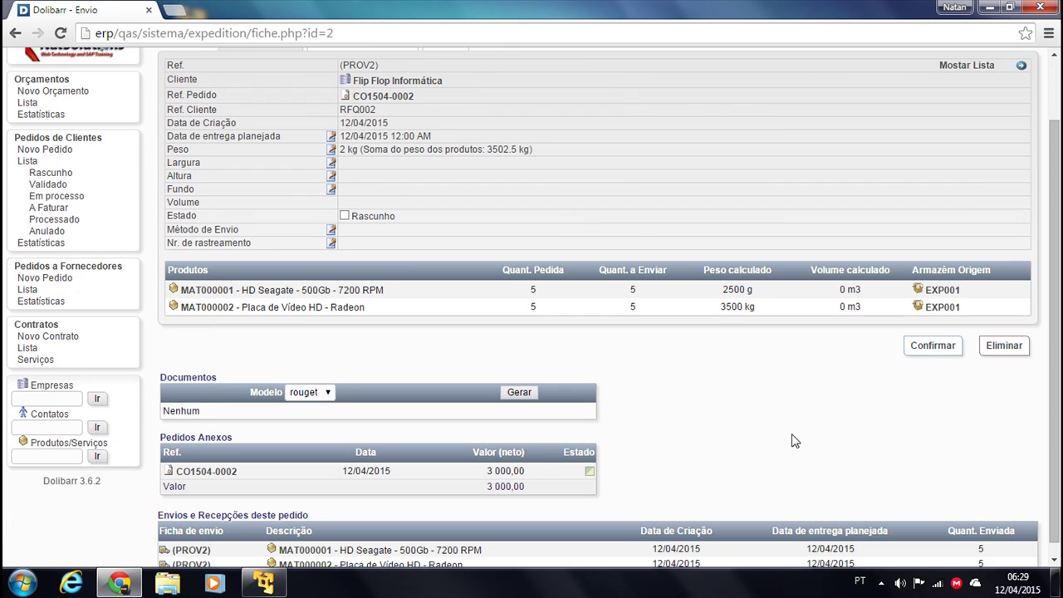
scroll(791, 440, "down", 1)
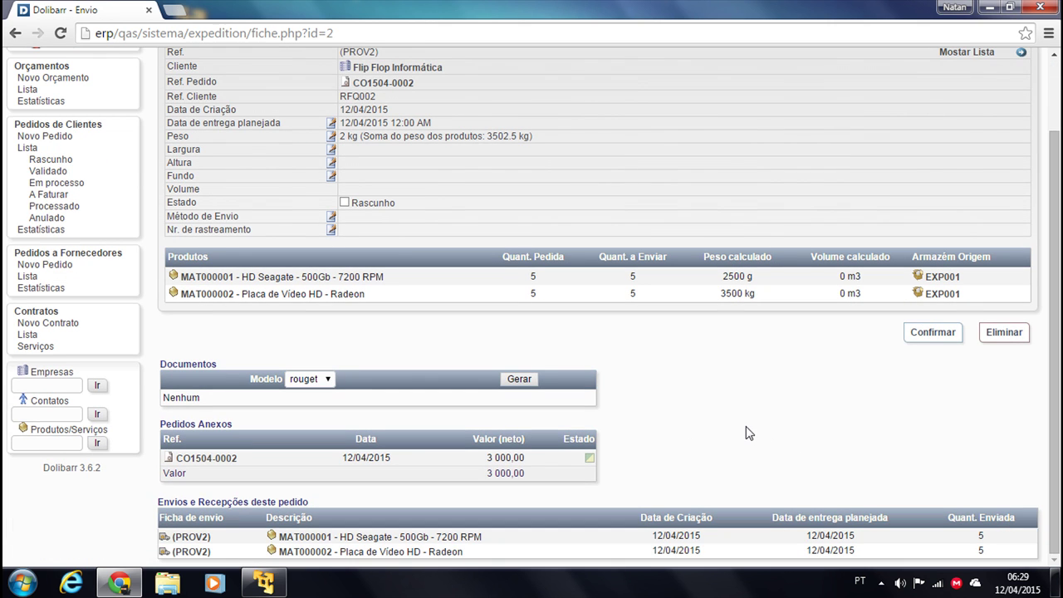
scroll(805, 437, "up", 1)
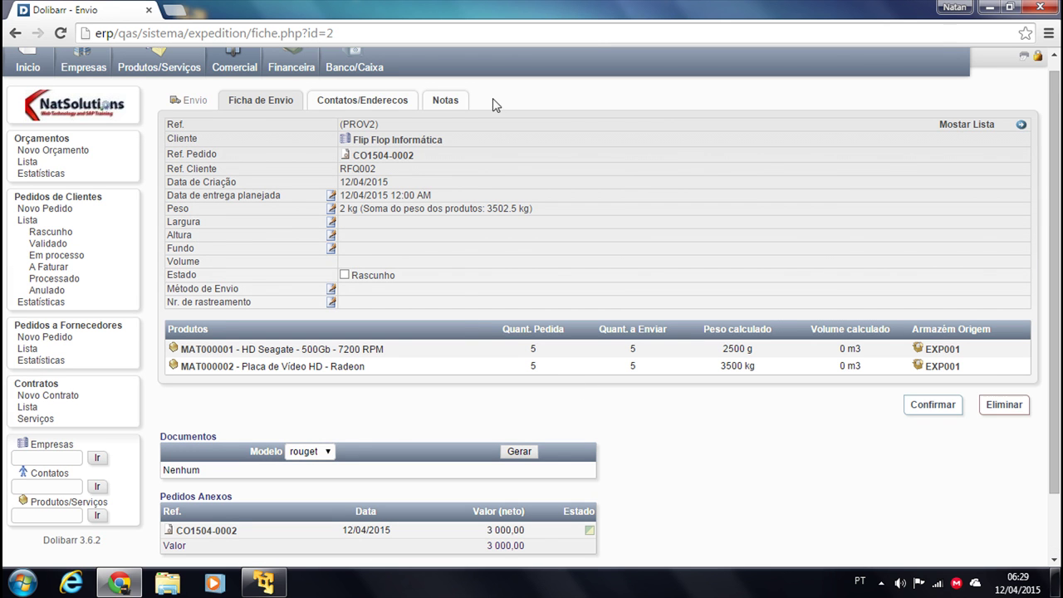
left_click(932, 405)
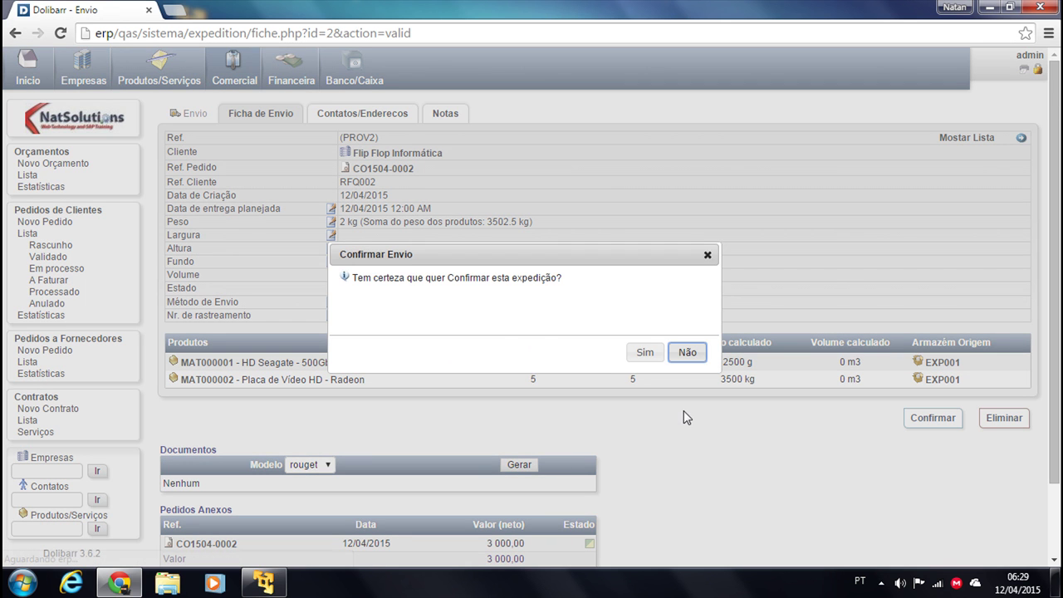
left_click(646, 351)
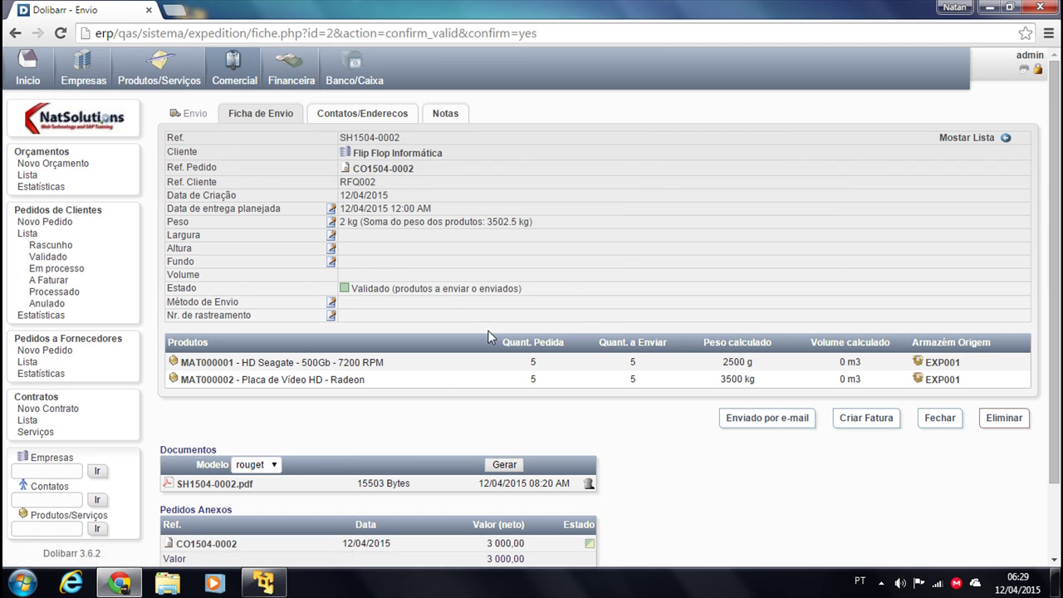
scroll(582, 374, "down", 1)
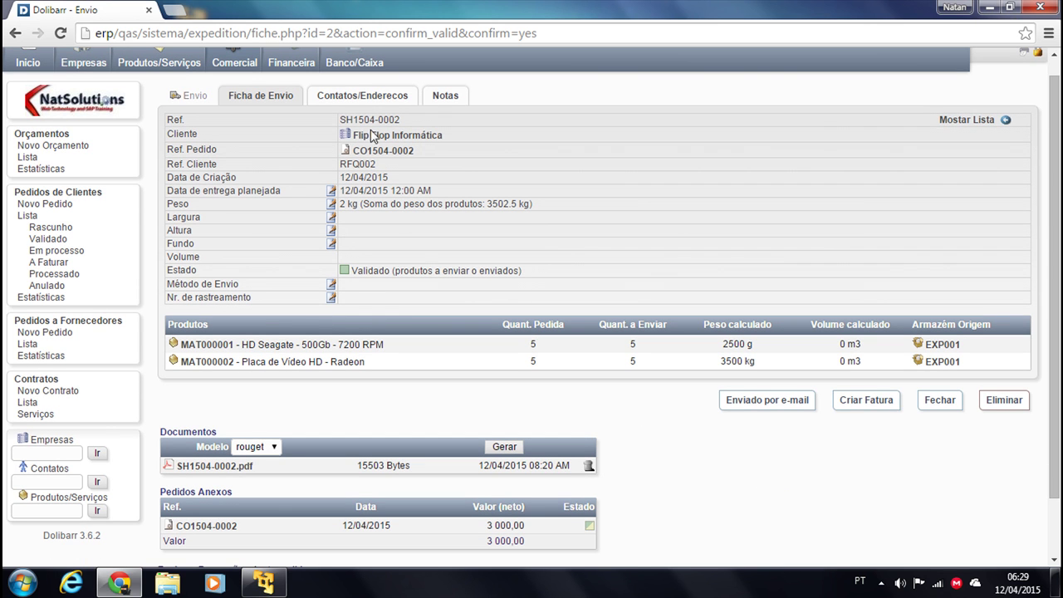
Open order CO1504-0002 and check its shipping page
left_click(31, 216)
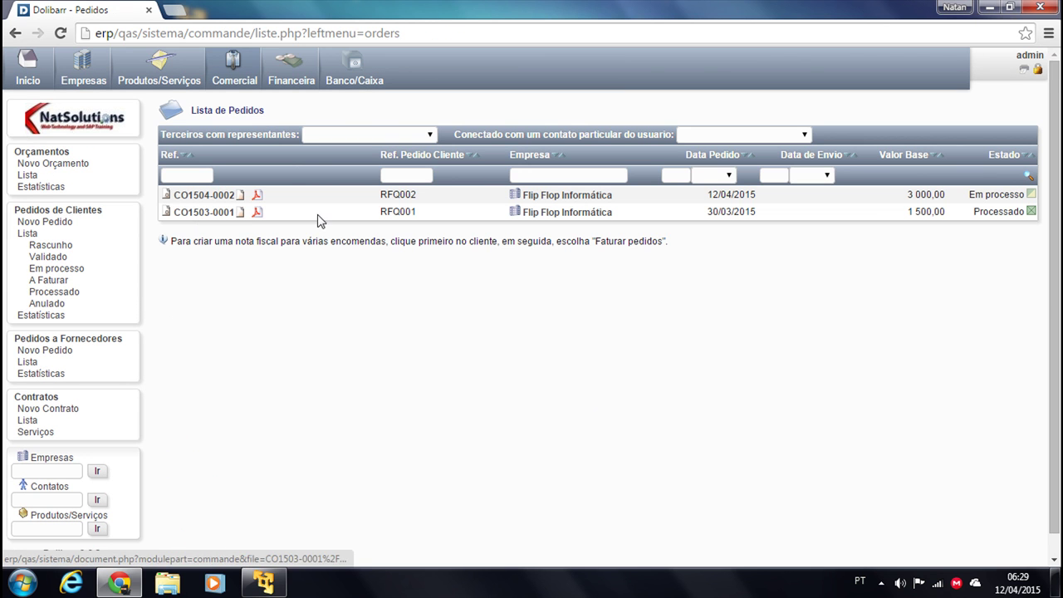
left_click(218, 196)
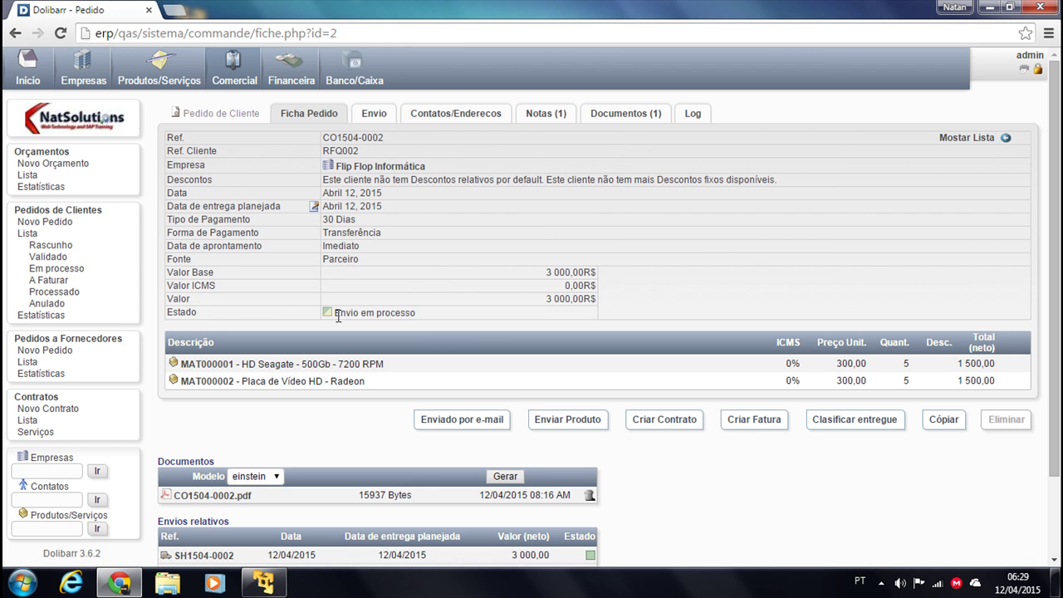
scroll(664, 490, "down", 2)
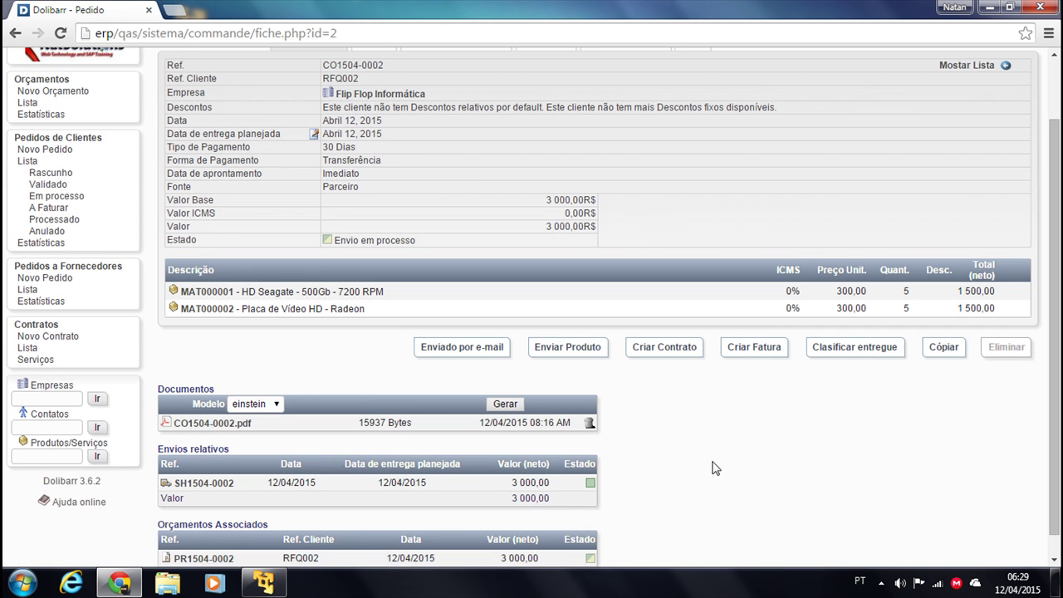
left_click(578, 355)
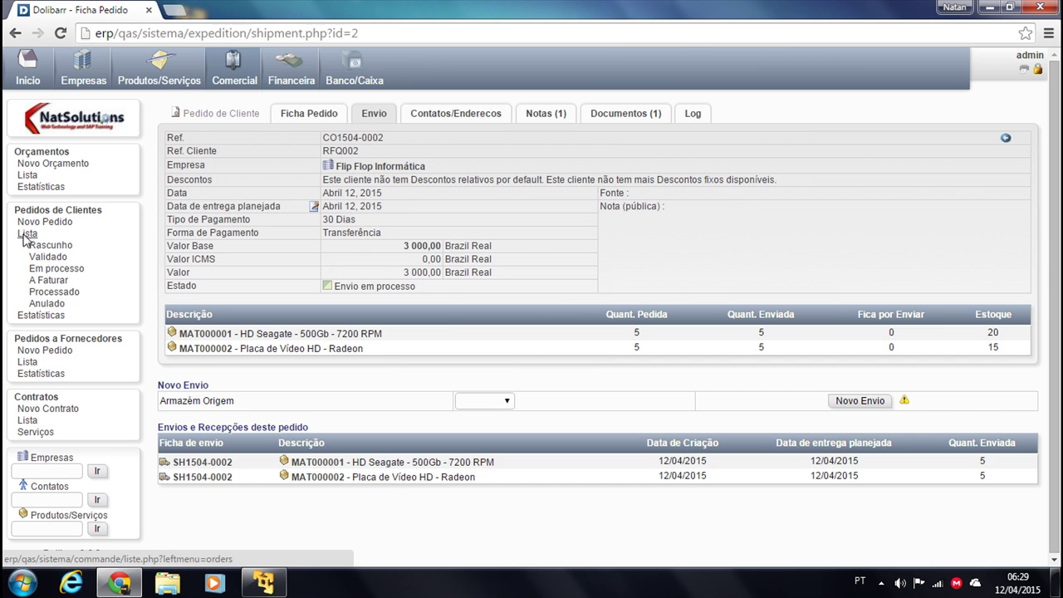
Classify CO1504-0002 as delivered, review its shipments, and return to the order card
left_click(25, 236)
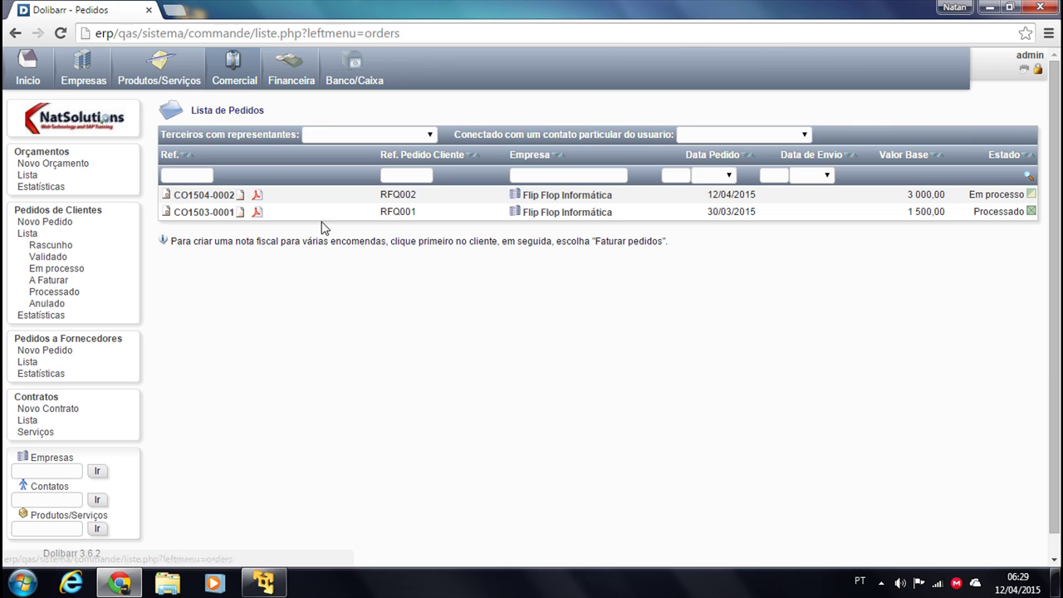
left_click(206, 197)
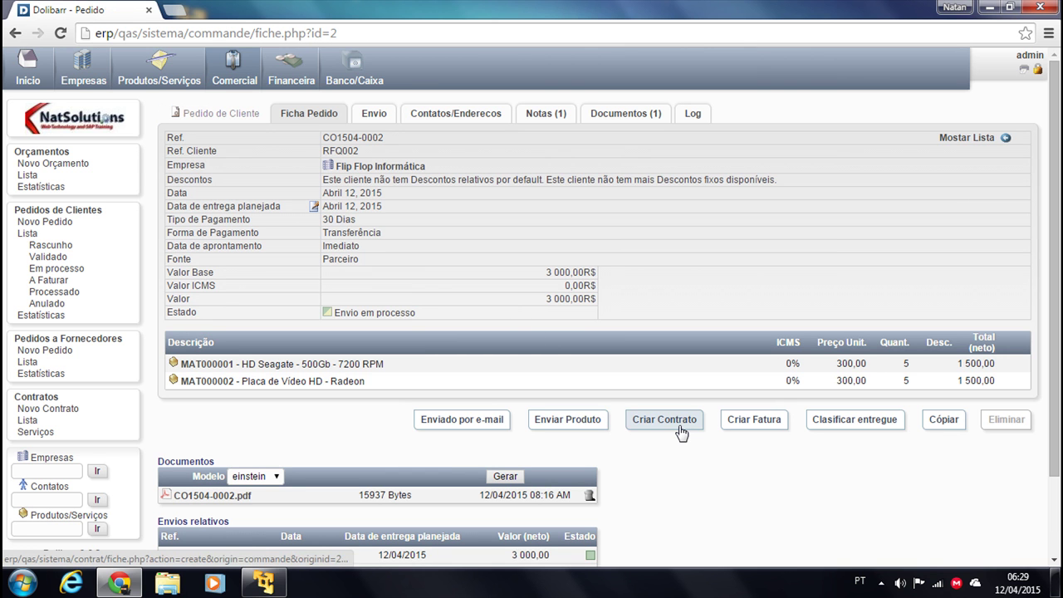
left_click(855, 423)
left_click(644, 354)
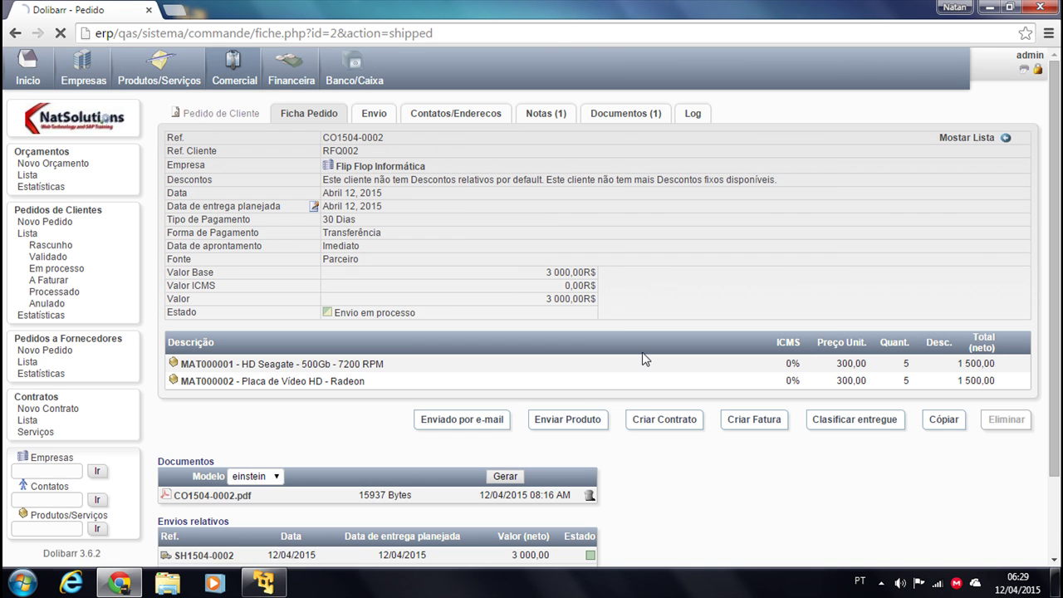
left_click(385, 121)
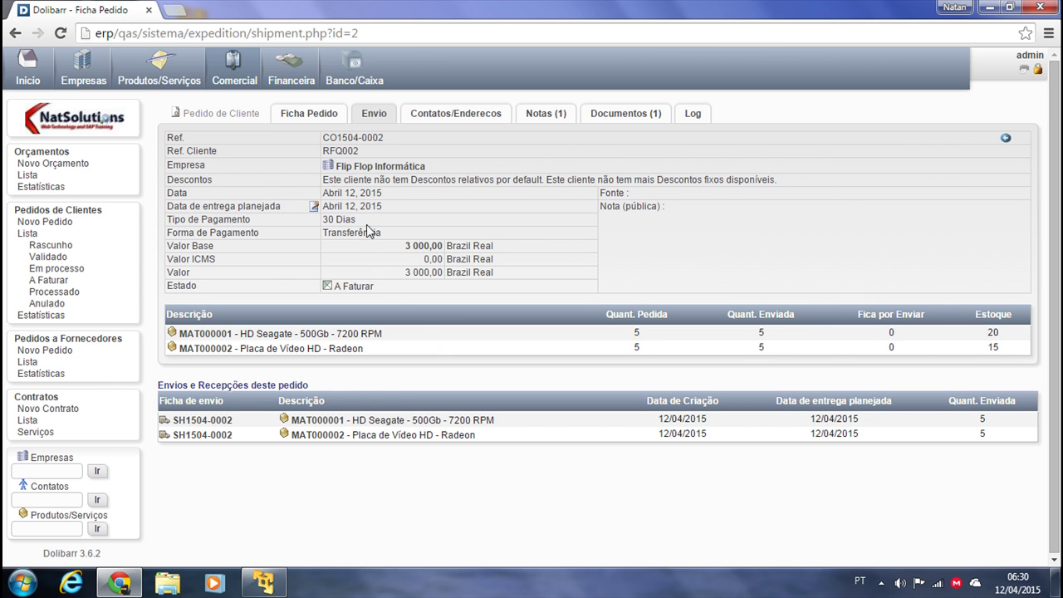
left_click(304, 114)
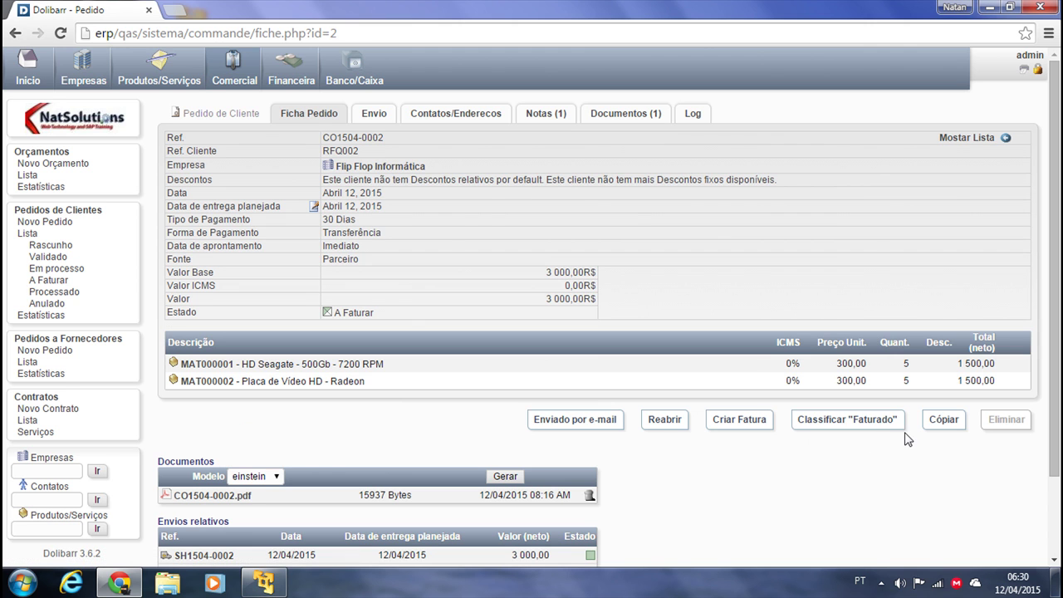
Create a draft invoice from the order dated today
left_click(736, 429)
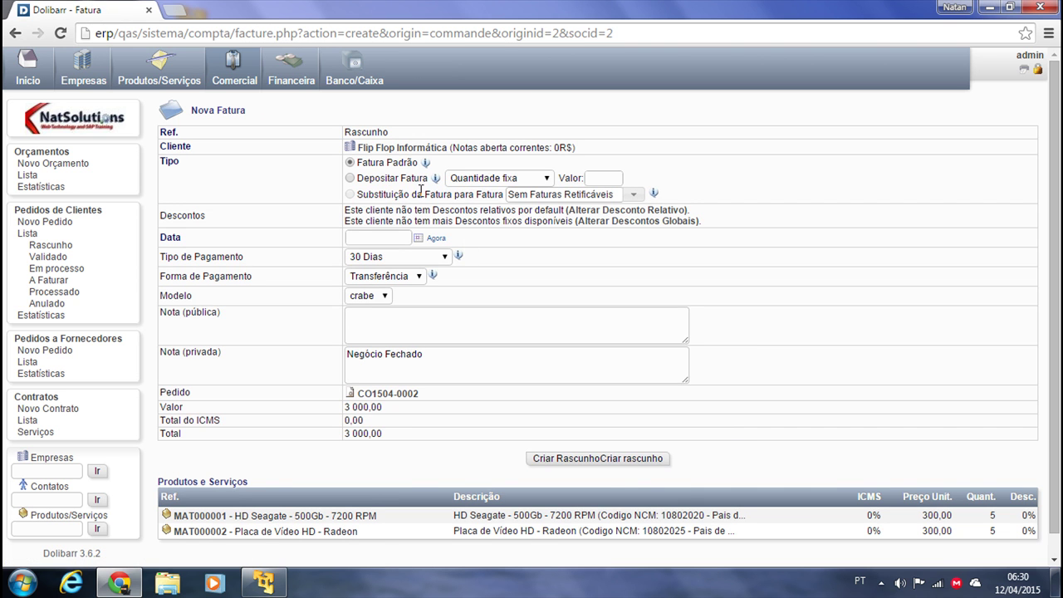
left_click(436, 241)
scroll(428, 445, "down", 1)
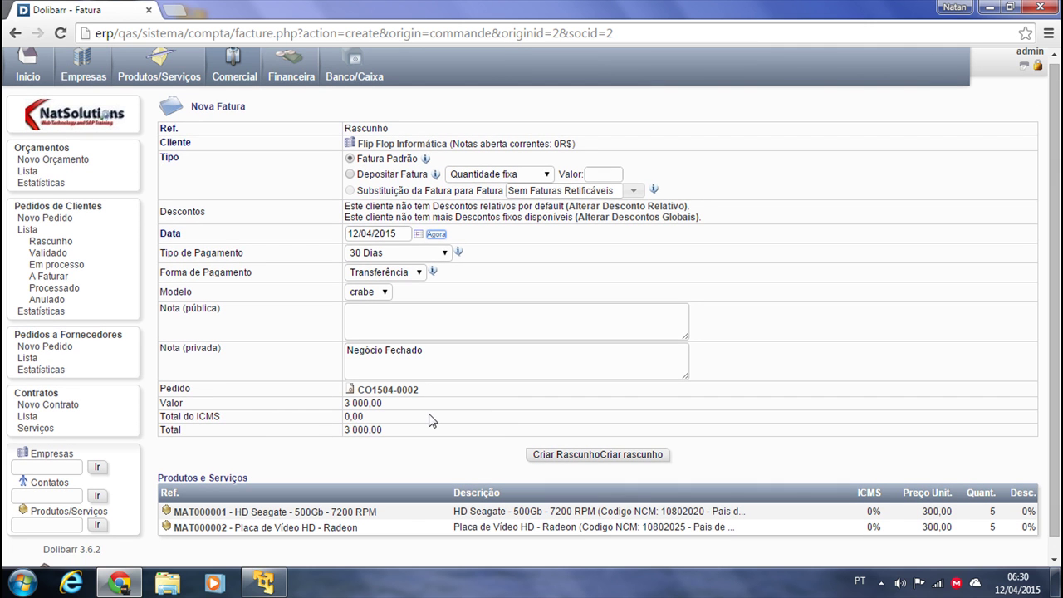
left_click(557, 458)
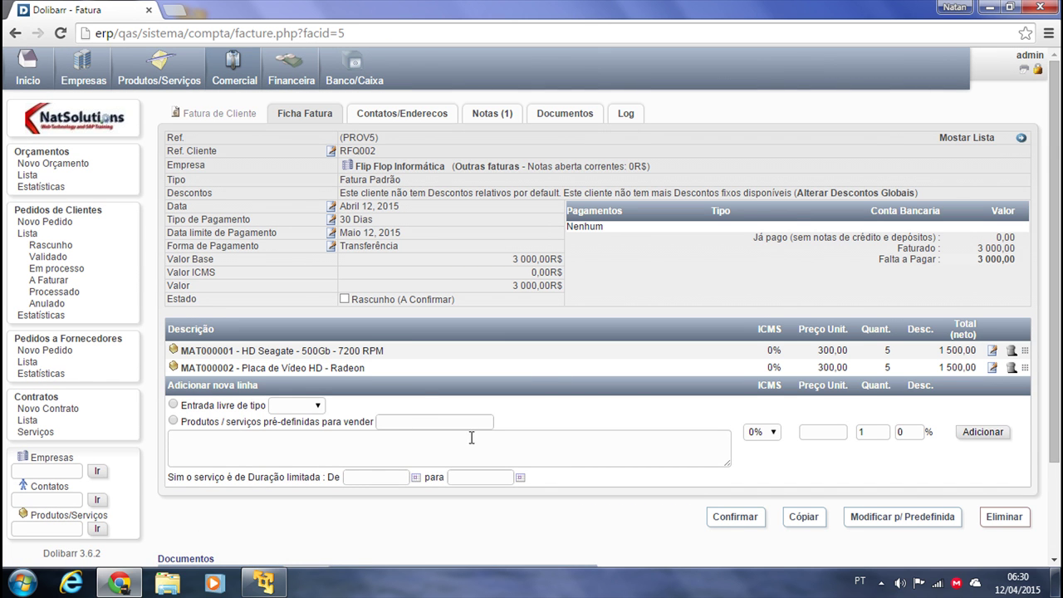
Validate the draft invoice as FA1504-0003
scroll(417, 463, "down", 3)
scroll(551, 395, "up", 3)
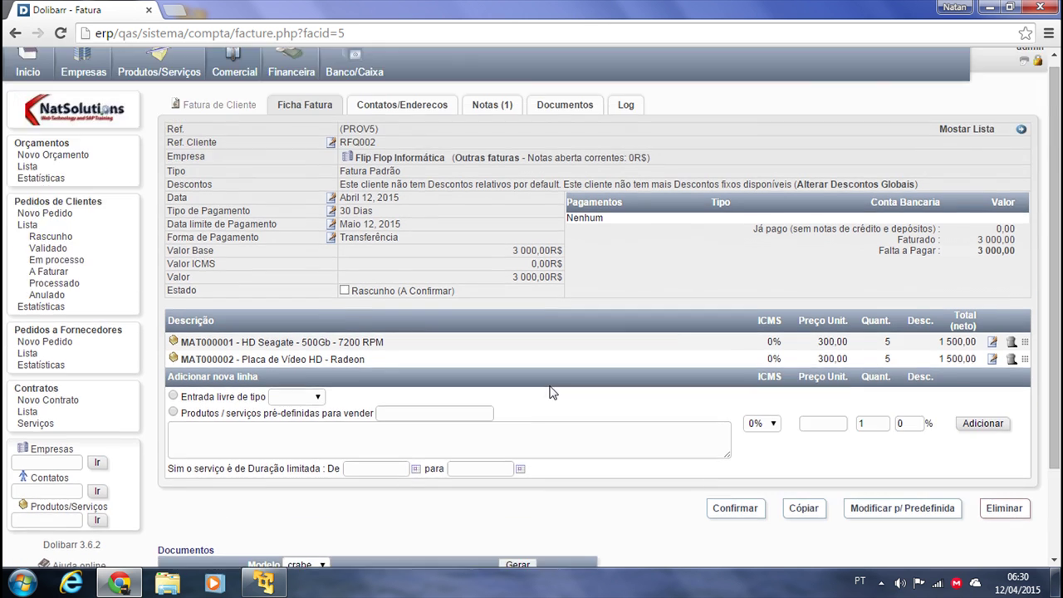
scroll(551, 393, "up", 1)
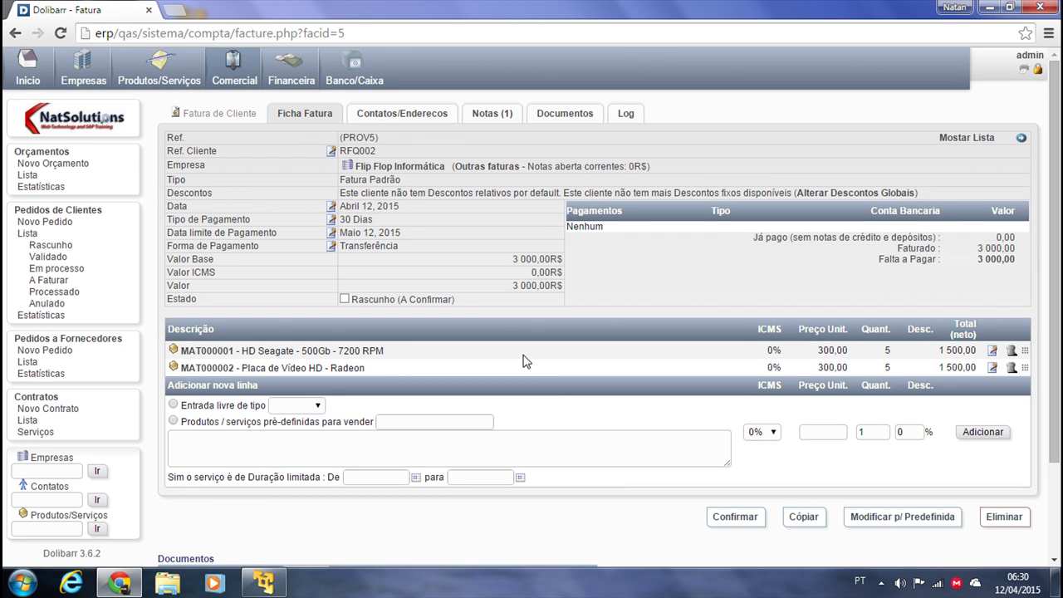
scroll(614, 423, "down", 1)
left_click(734, 464)
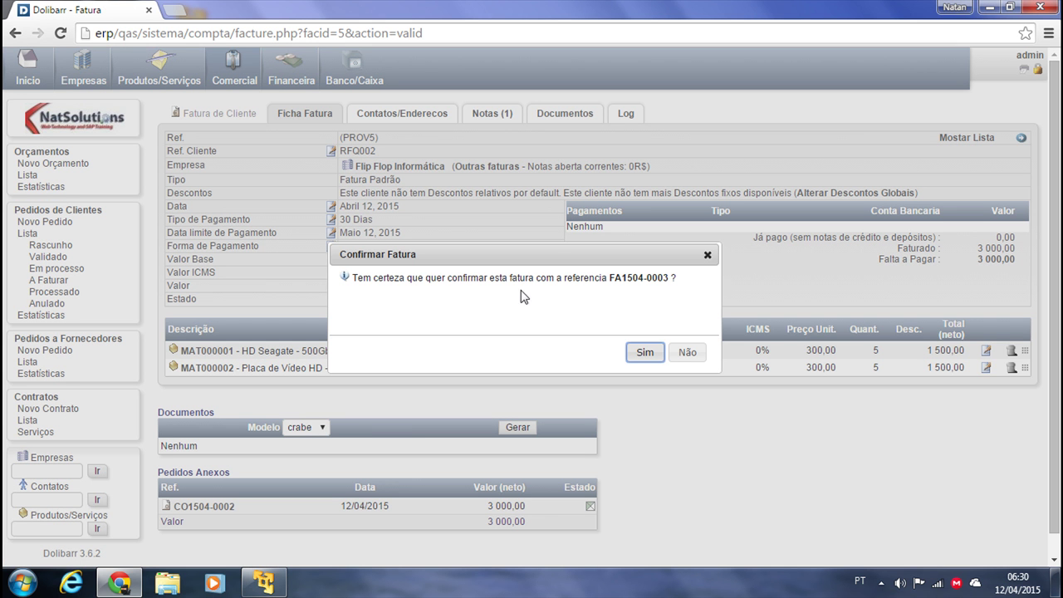
left_click(645, 353)
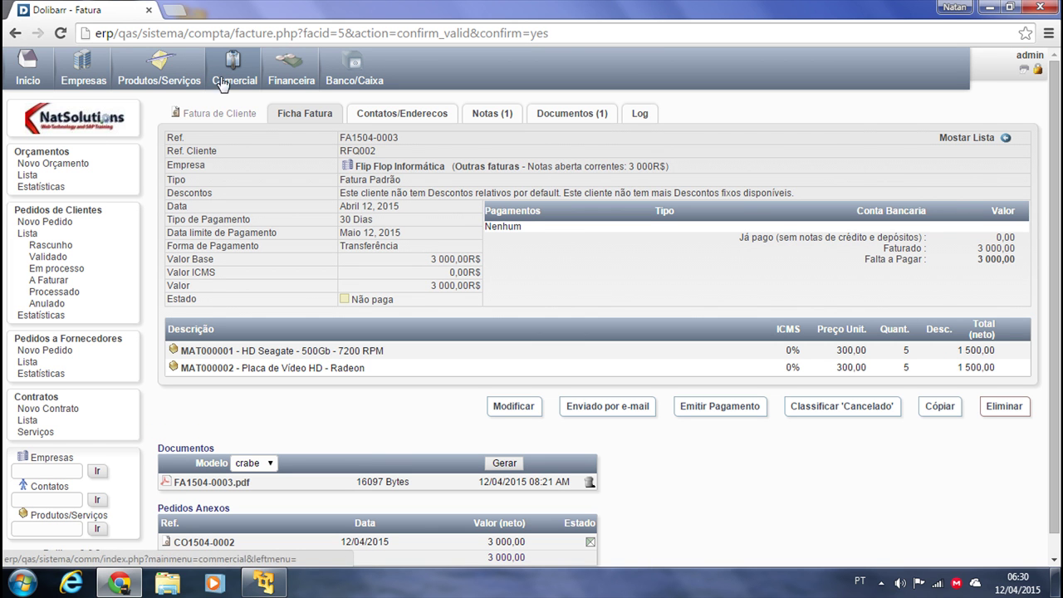
Open invoice FA1504-0003 and begin a payment dated today
left_click(283, 75)
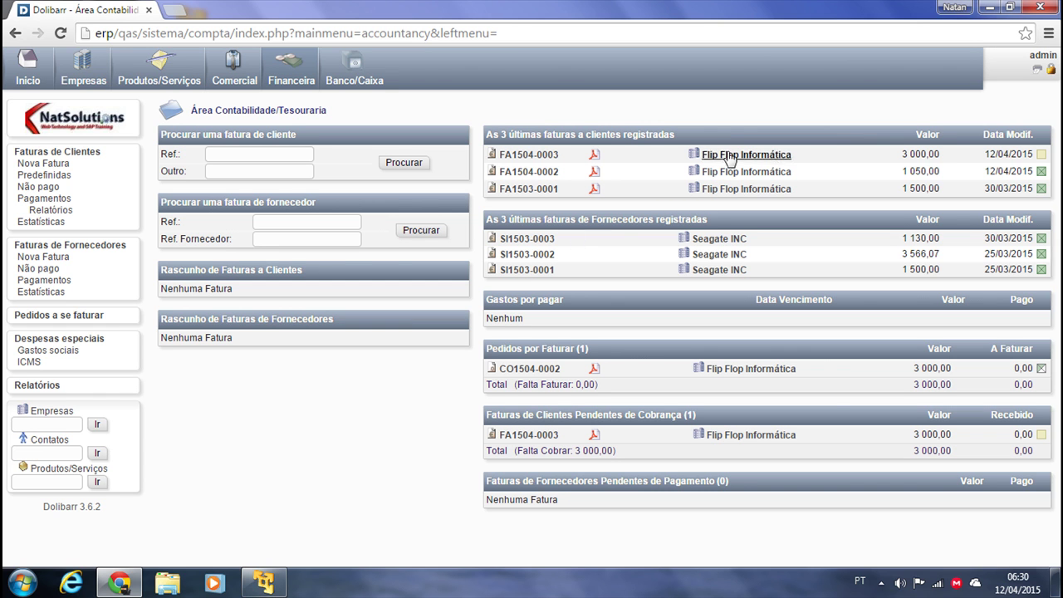
left_click(529, 158)
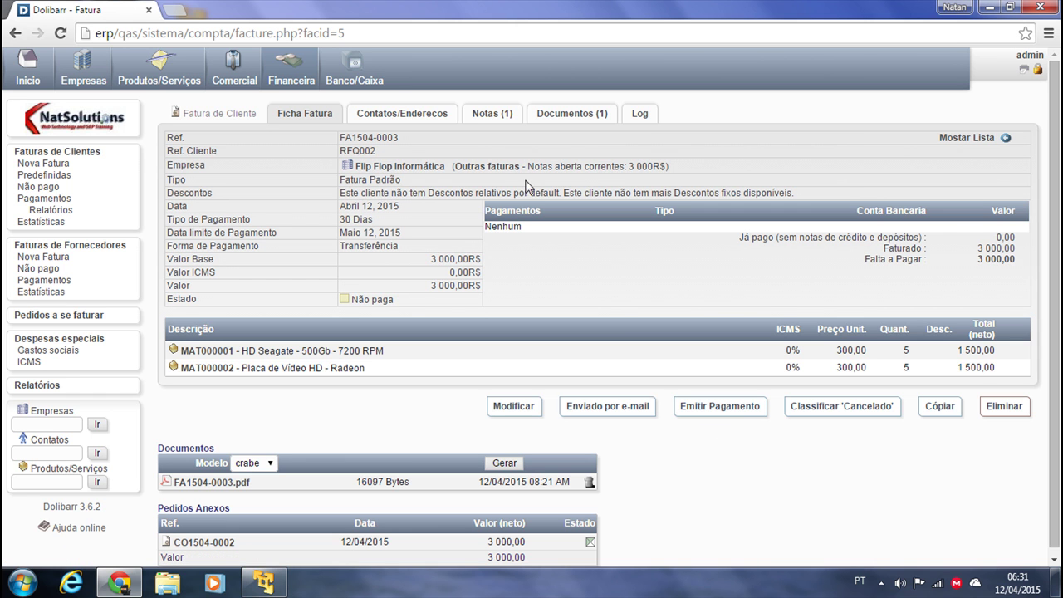
left_click(718, 406)
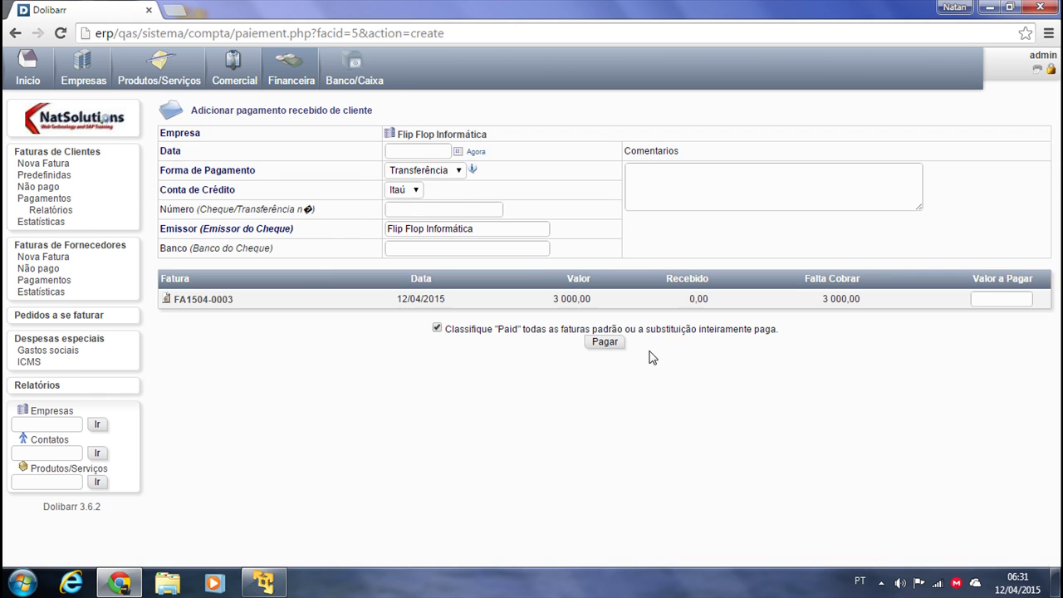
left_click(421, 152)
left_click(476, 153)
Pay 3000 with a comment, confirm it, then open the list of proposals
left_click(699, 200)
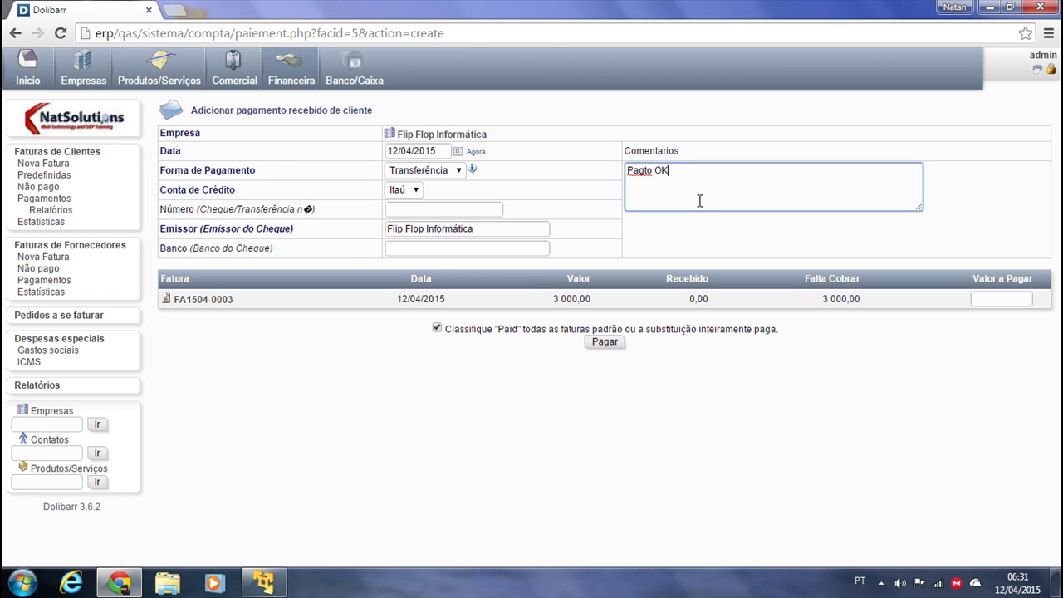
left_click(597, 344)
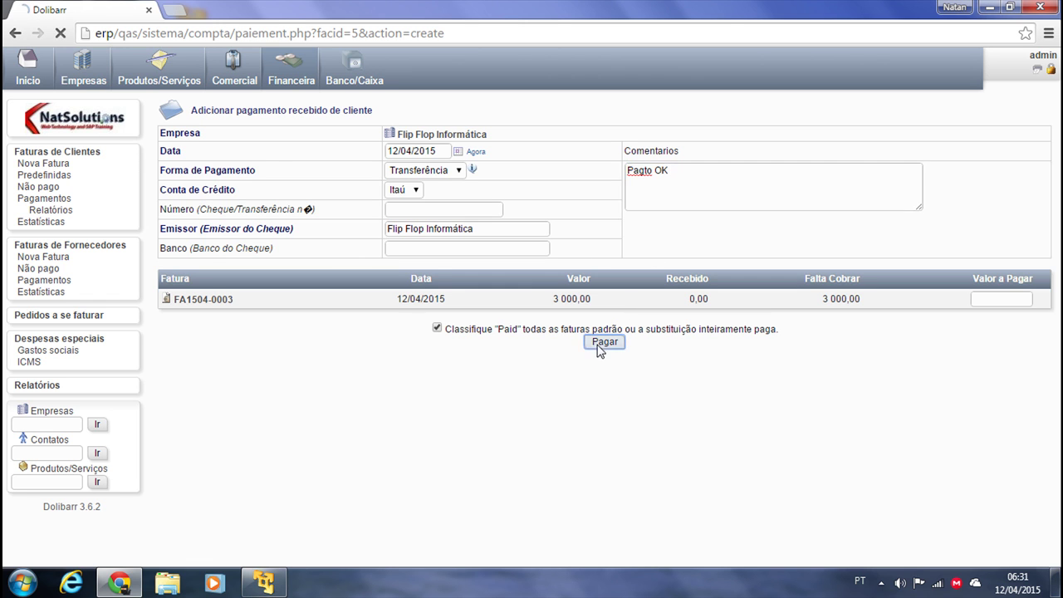
left_click(996, 301)
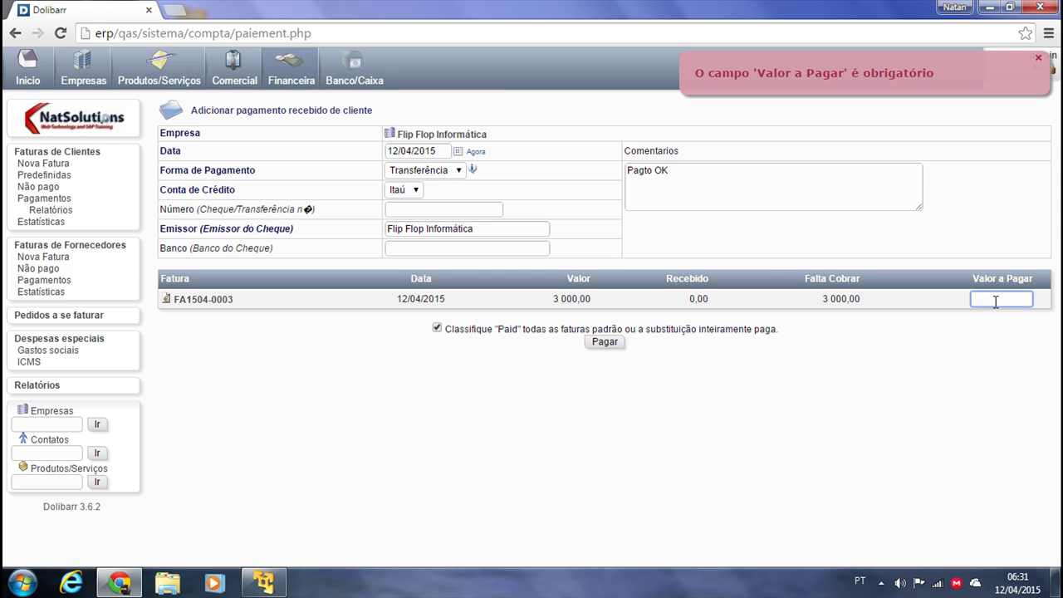
left_click(586, 344)
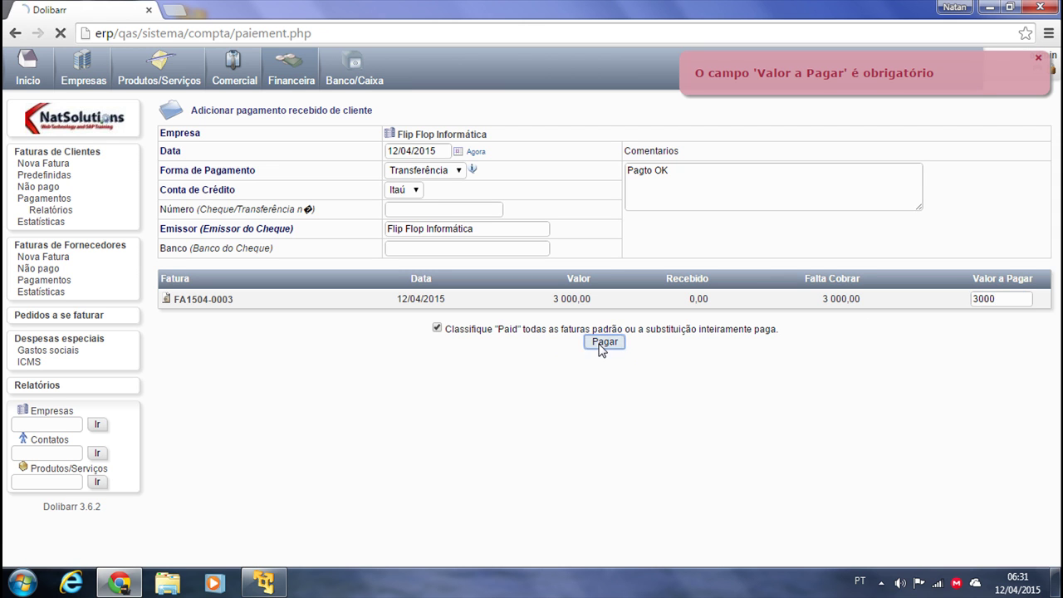
left_click(993, 355)
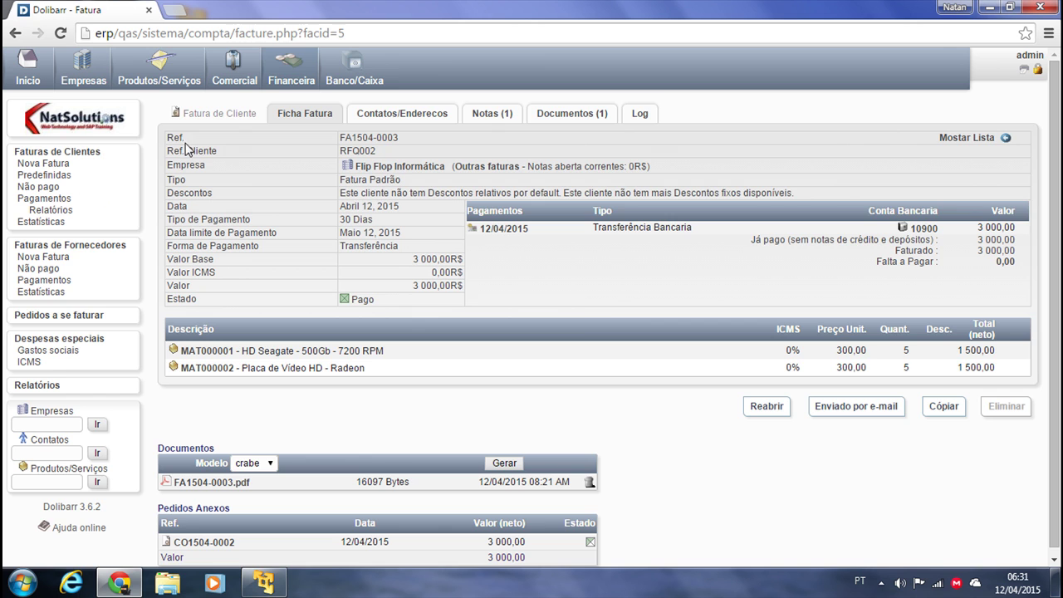
left_click(233, 68)
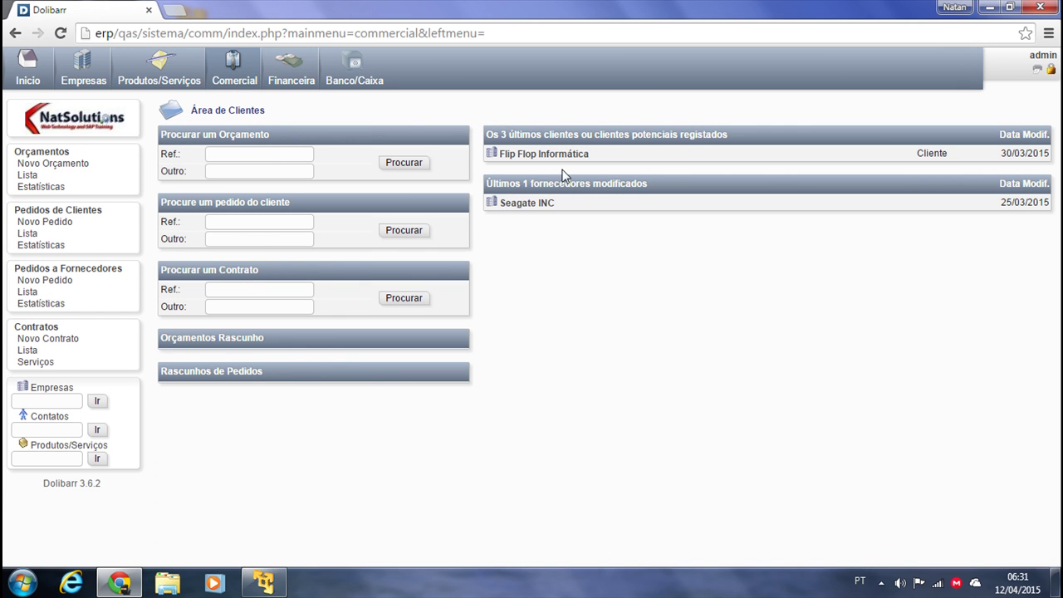
left_click(27, 176)
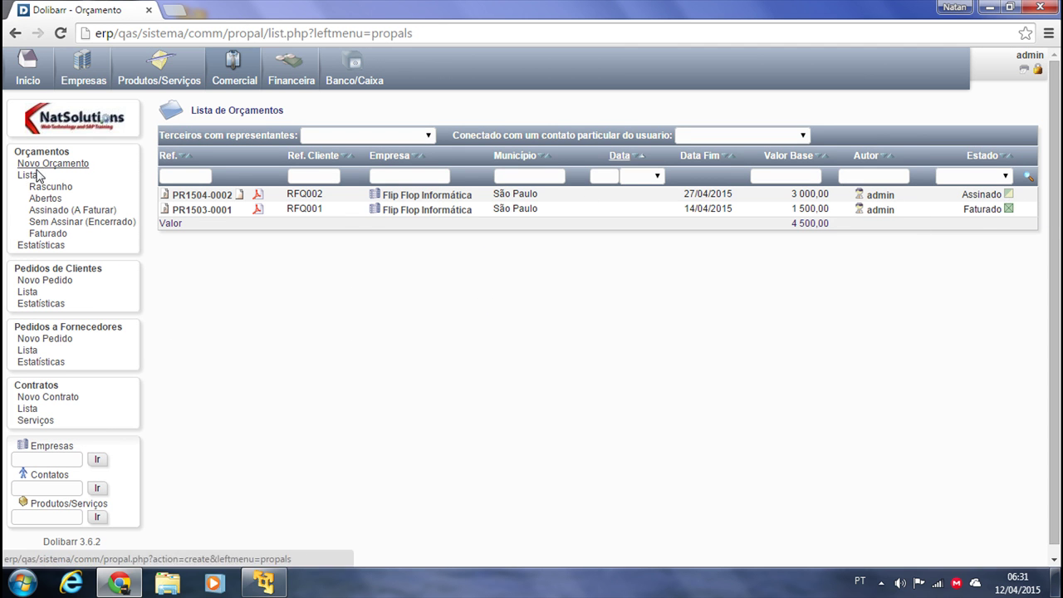
Open order CO1504-0002 and classify it as Faturado, making it Processado
left_click(28, 291)
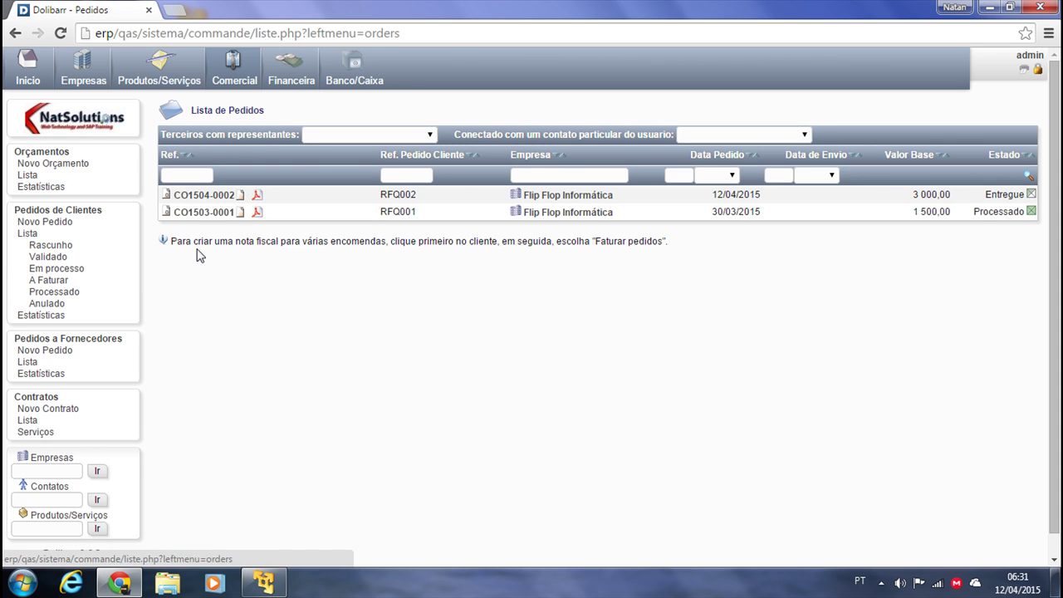
left_click(207, 196)
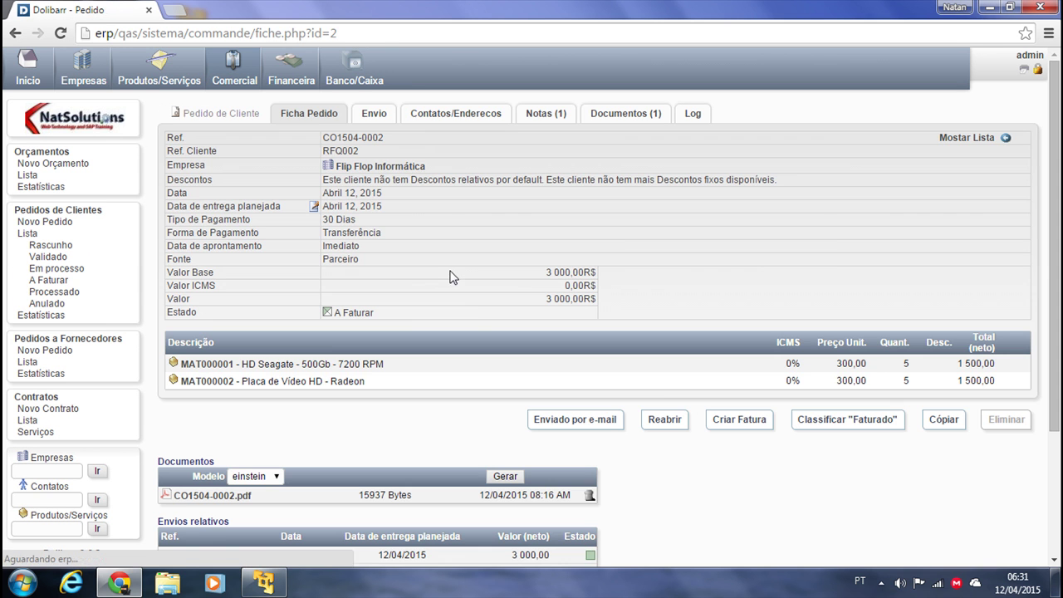
left_click(864, 425)
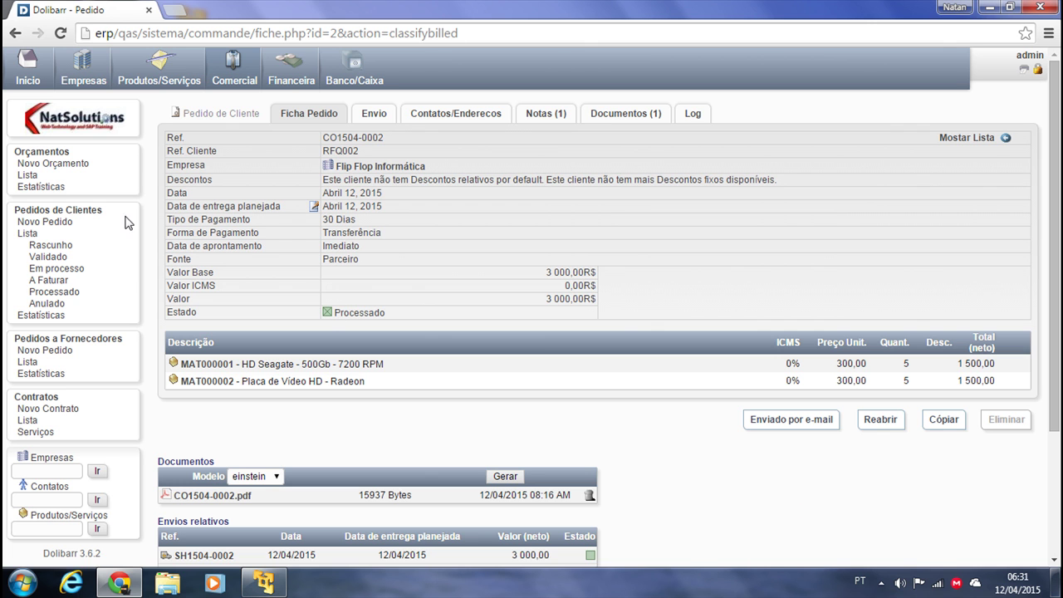
Classify proposal PR1504-0002 as Faturado and go back to the quotations list
left_click(28, 176)
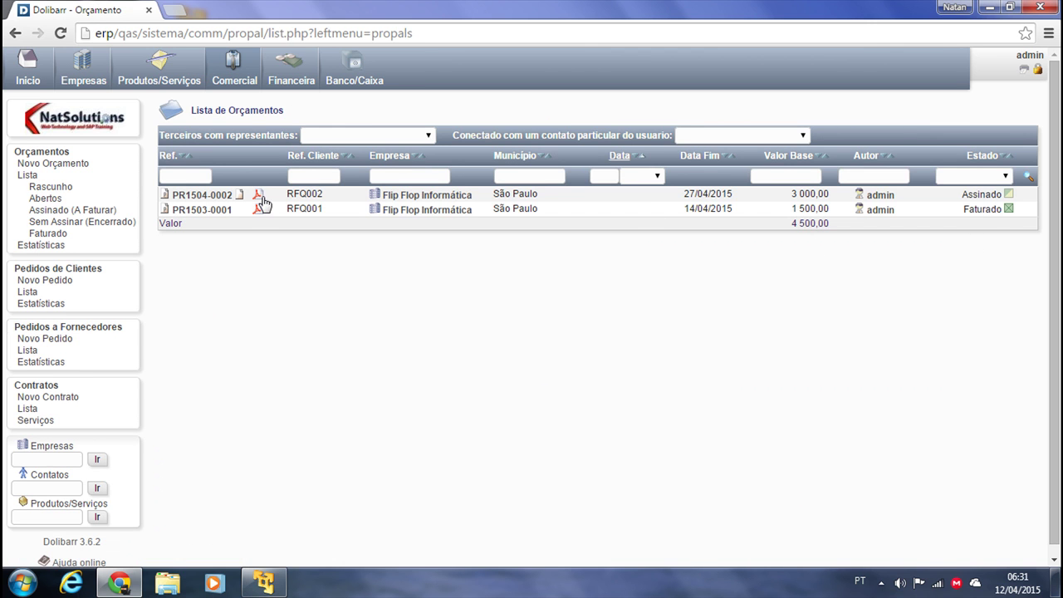
left_click(205, 196)
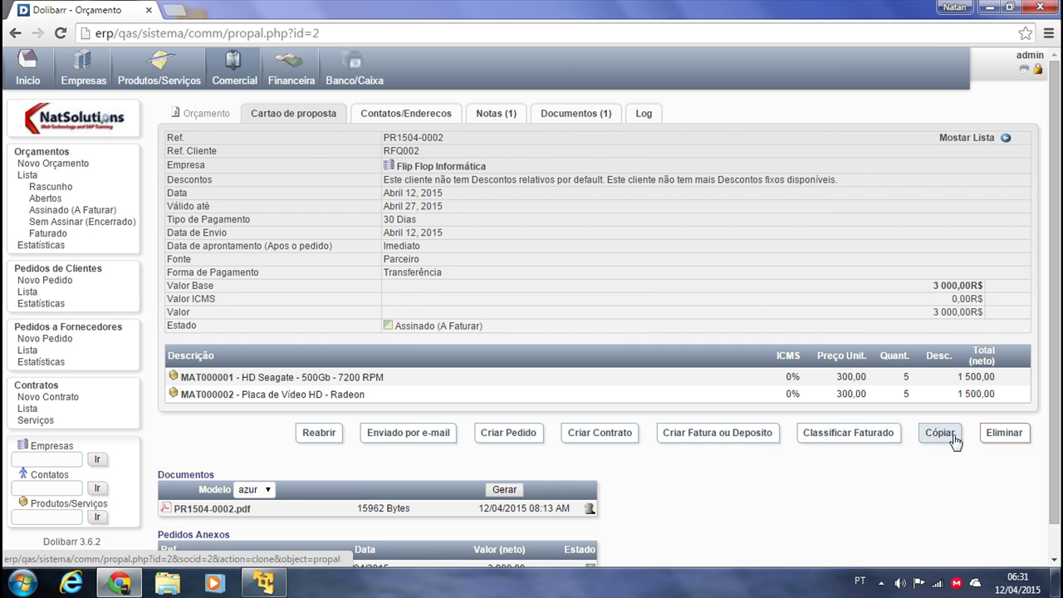
scroll(822, 508, "down", 1)
left_click(845, 399)
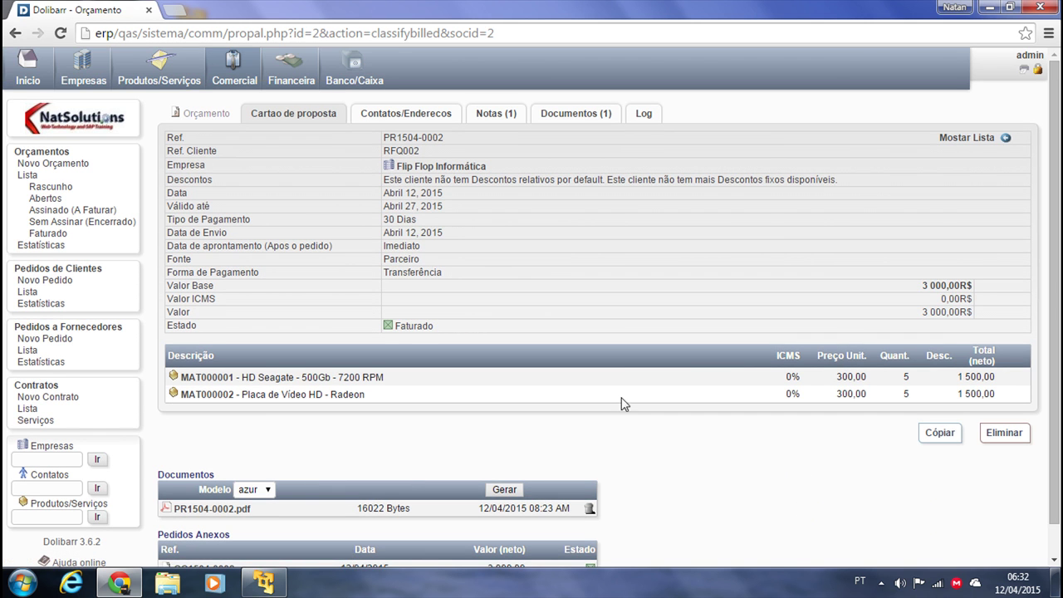
left_click(29, 175)
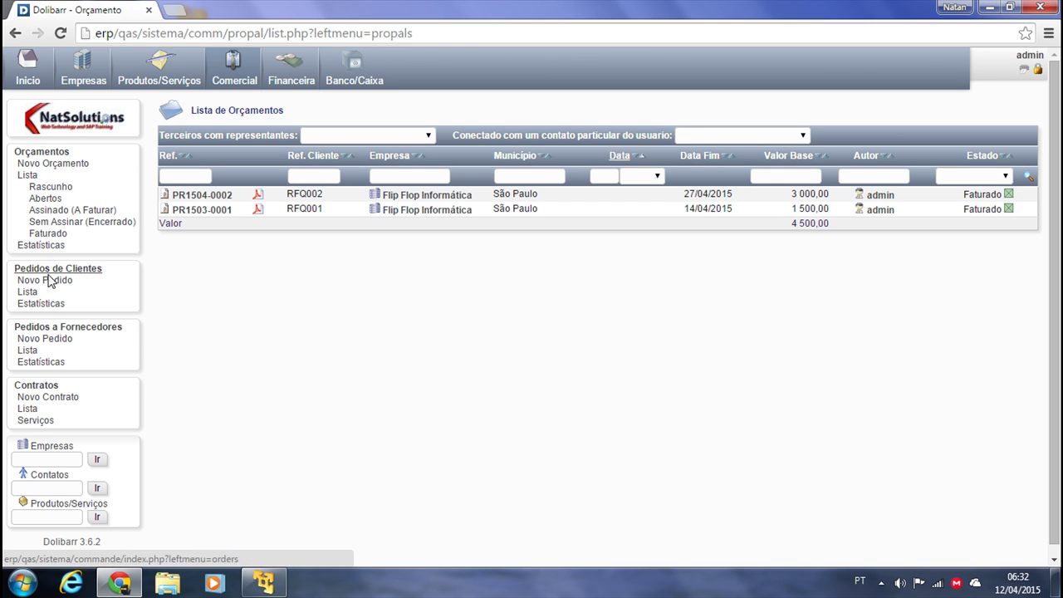
Open order CO1504-0002 and browse its Envio, Contatos/Enderecos, Notas, Documentos and Log tabs
left_click(29, 293)
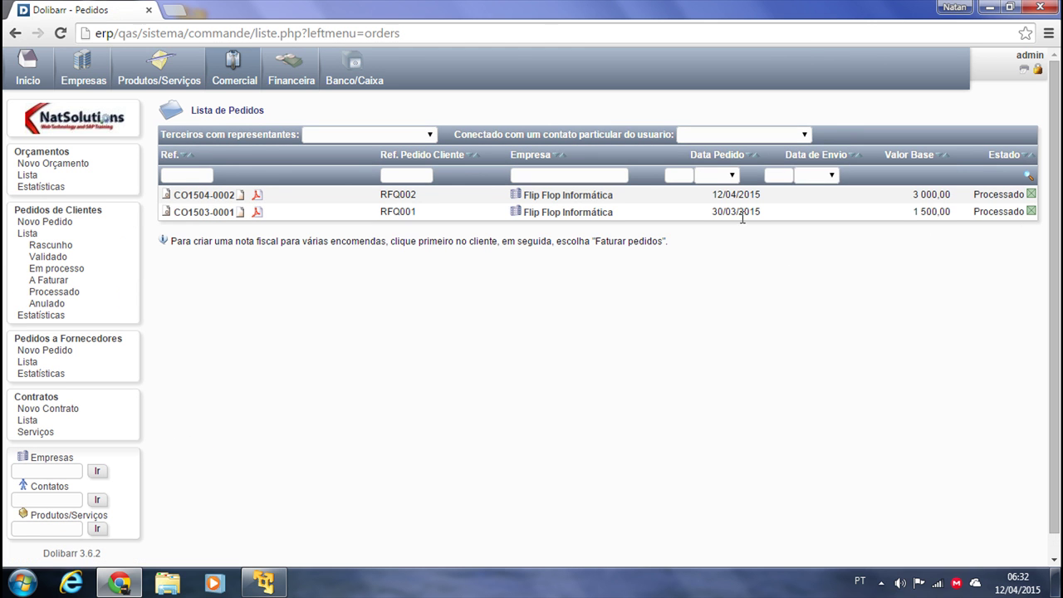
left_click(192, 198)
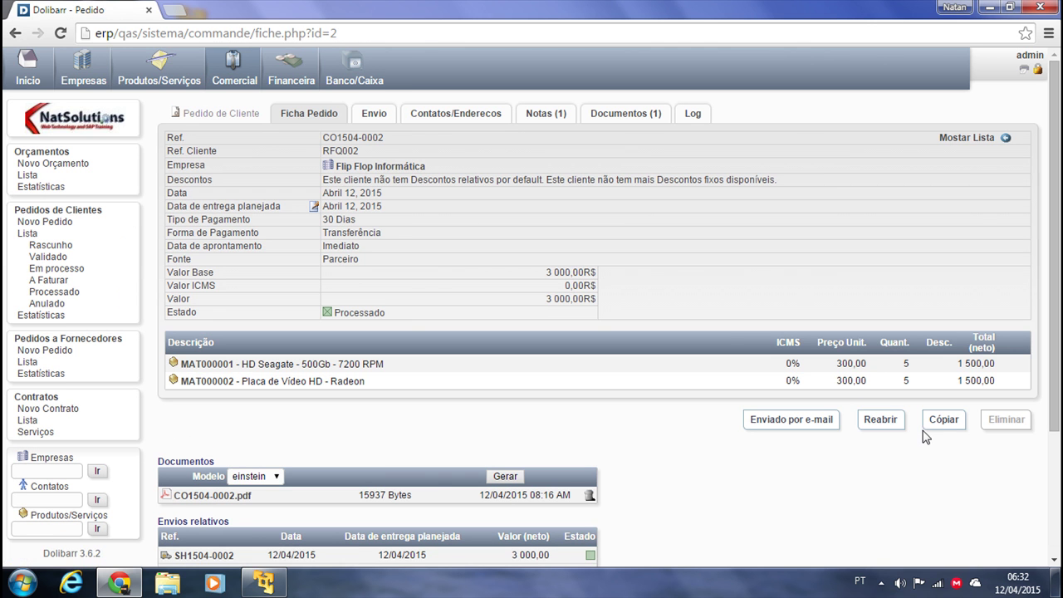
scroll(640, 417, "down", 2)
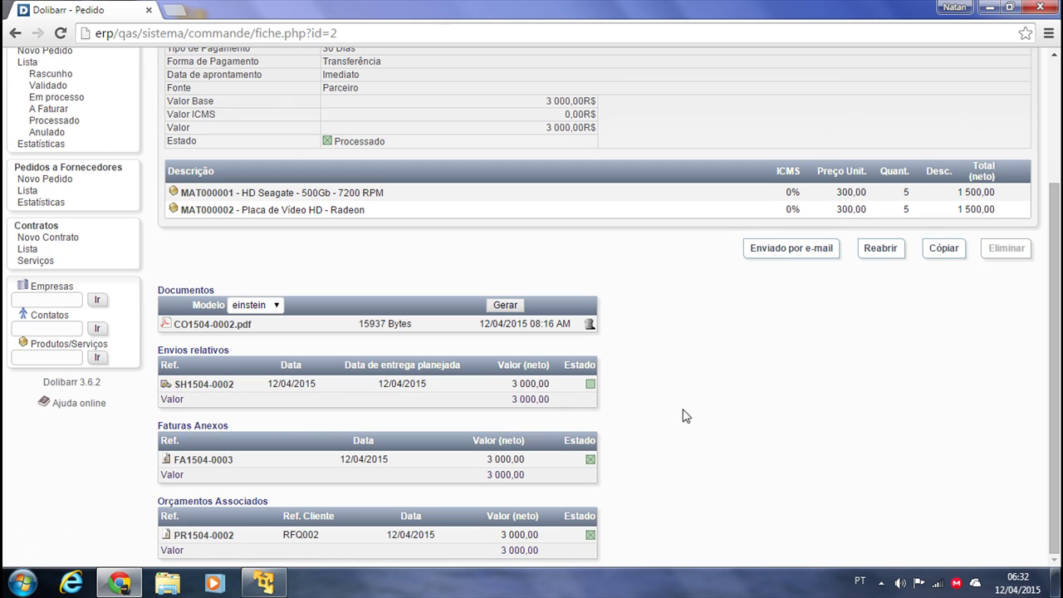
scroll(732, 447, "up", 2)
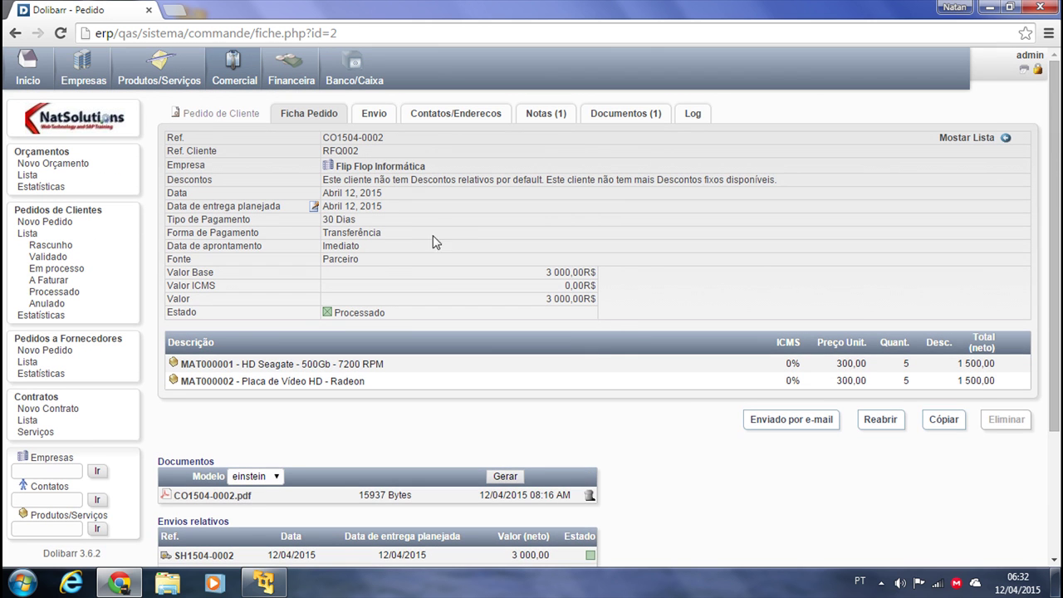
left_click(385, 121)
left_click(472, 118)
left_click(539, 121)
left_click(621, 115)
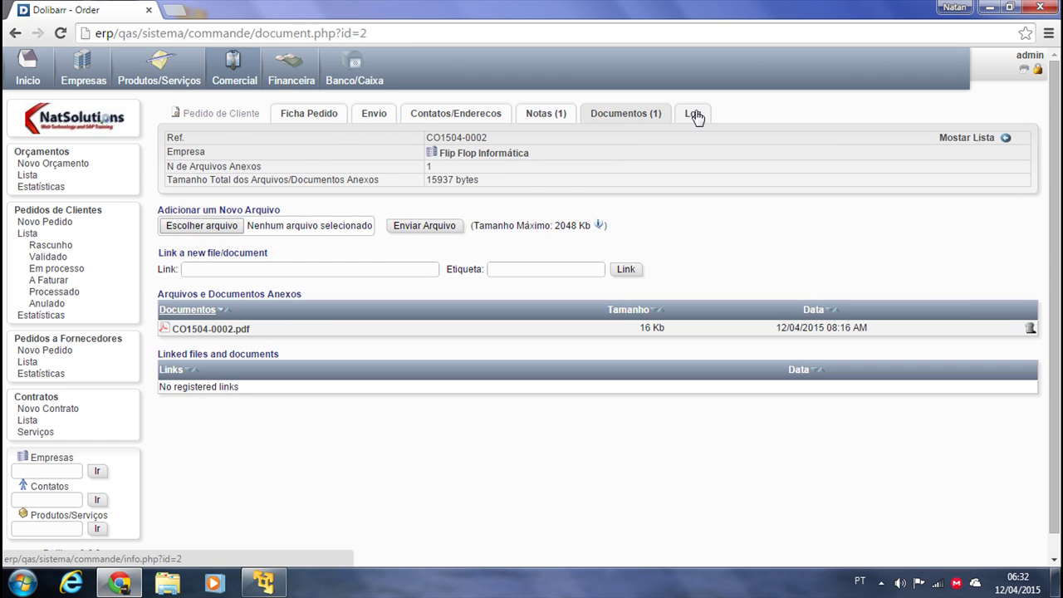
left_click(694, 114)
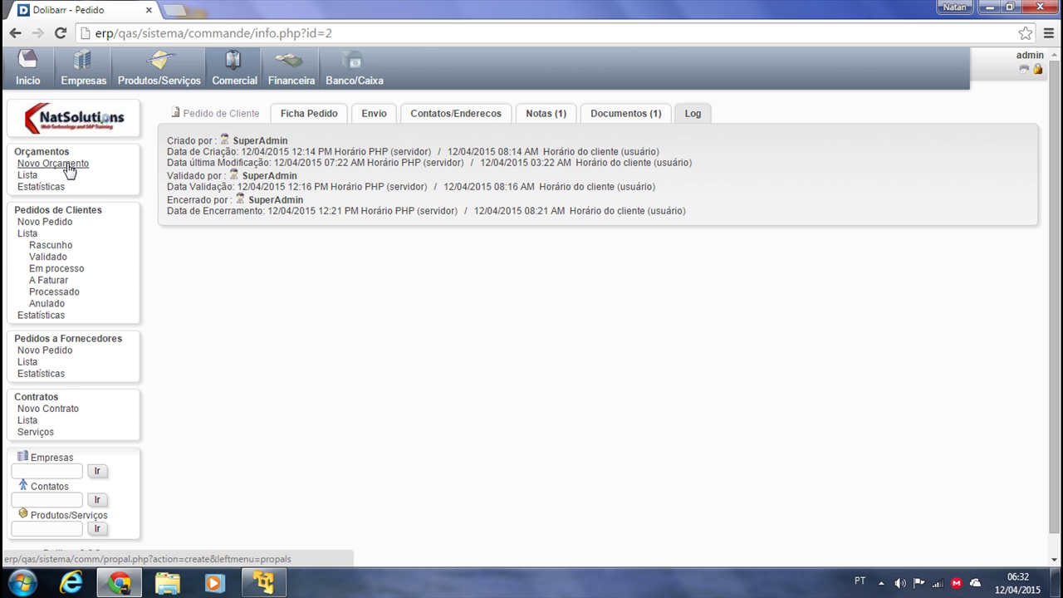
Browse the quotations filtered by draft, open, signed, unsigned-closed and billed status
left_click(31, 179)
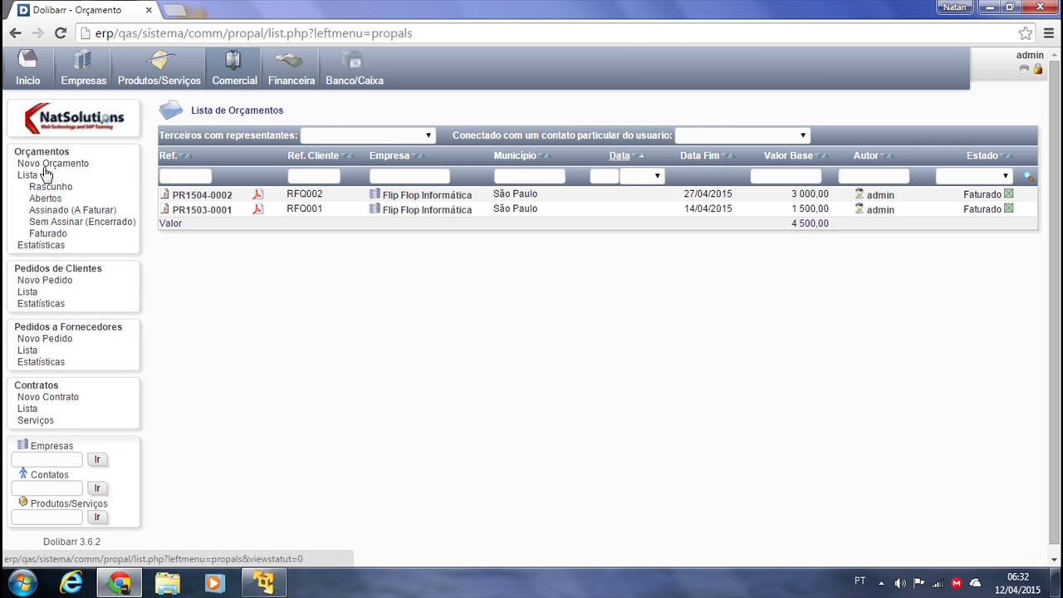
left_click(48, 156)
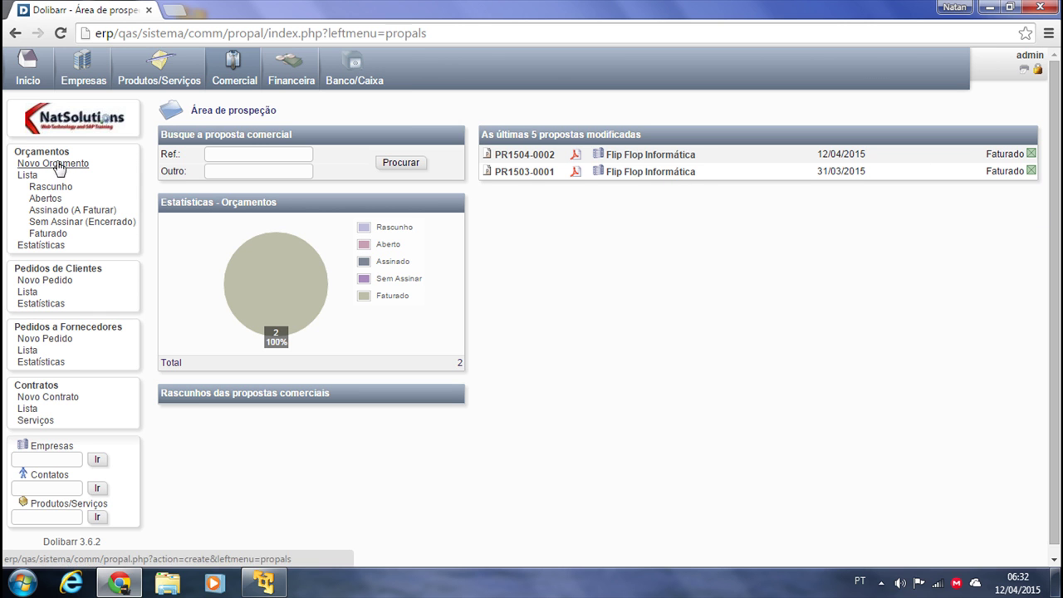
left_click(40, 187)
left_click(38, 202)
left_click(53, 211)
left_click(58, 223)
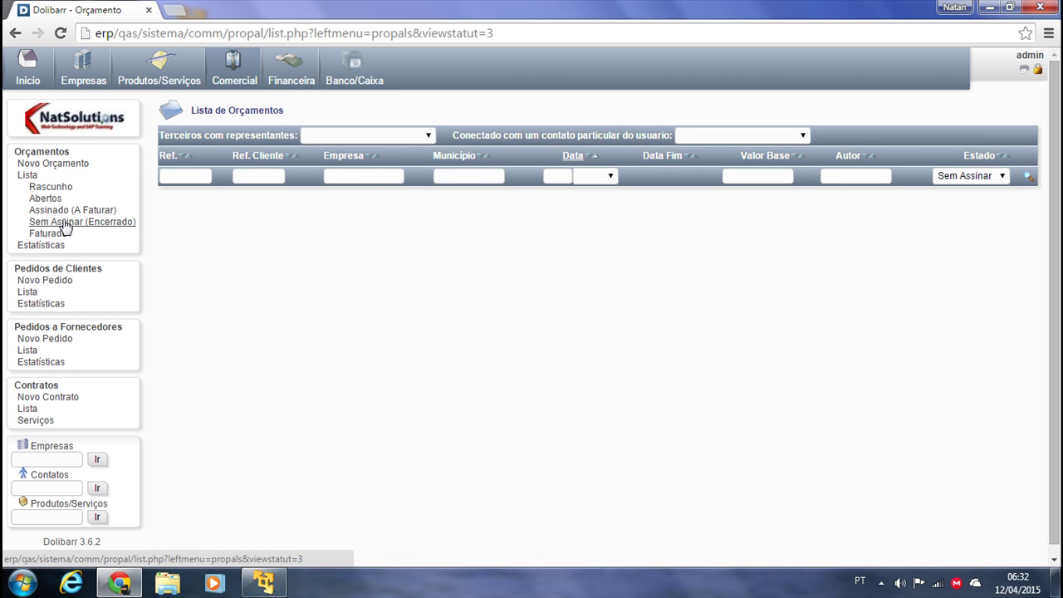
left_click(55, 240)
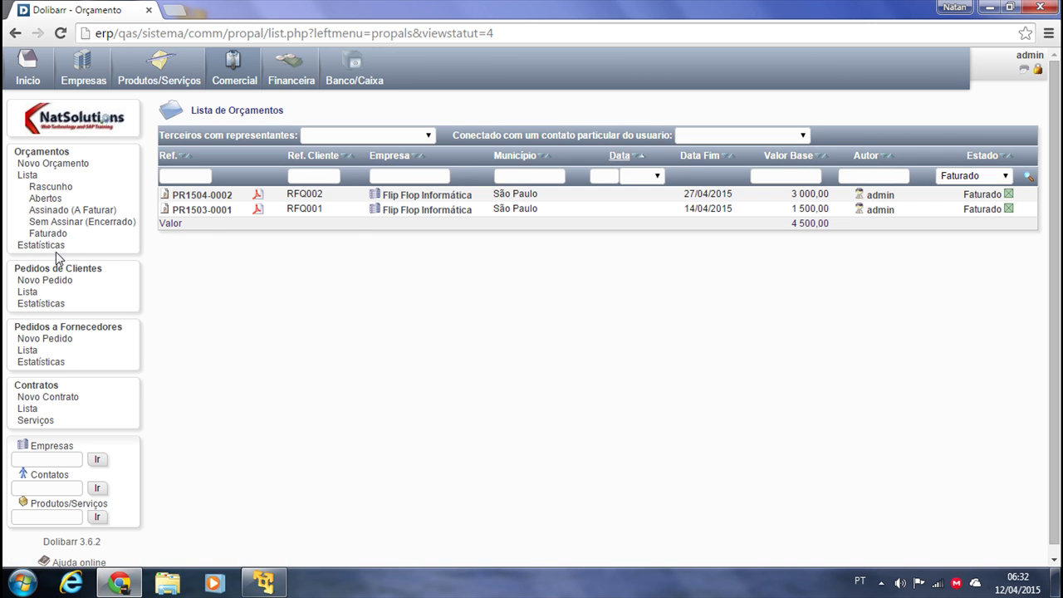
Bring up the quotation statistics page
left_click(48, 245)
scroll(826, 503, "down", 2)
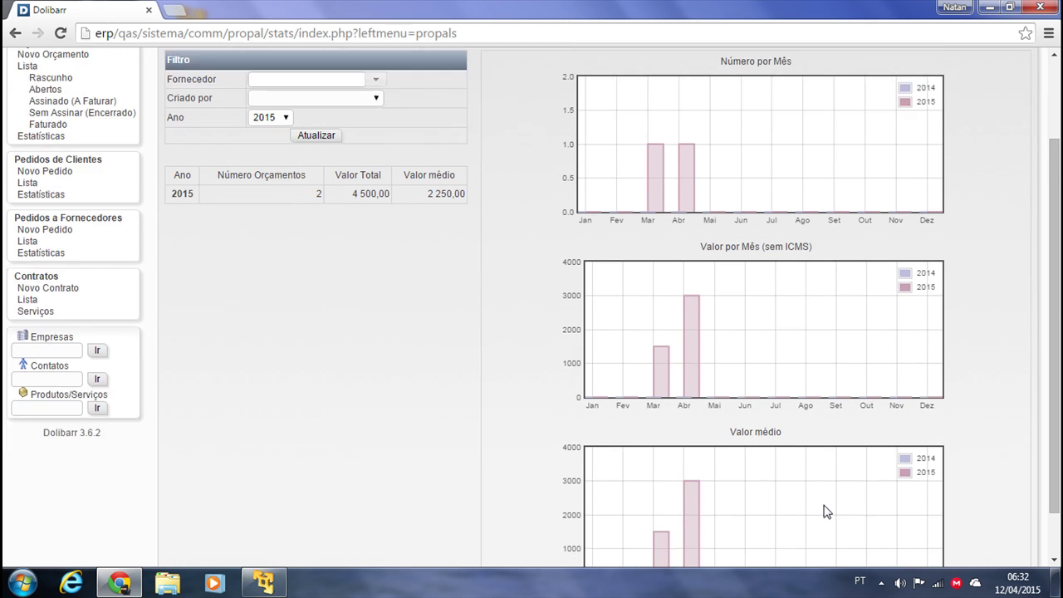
scroll(878, 475, "up", 2)
scroll(545, 362, "up", 1)
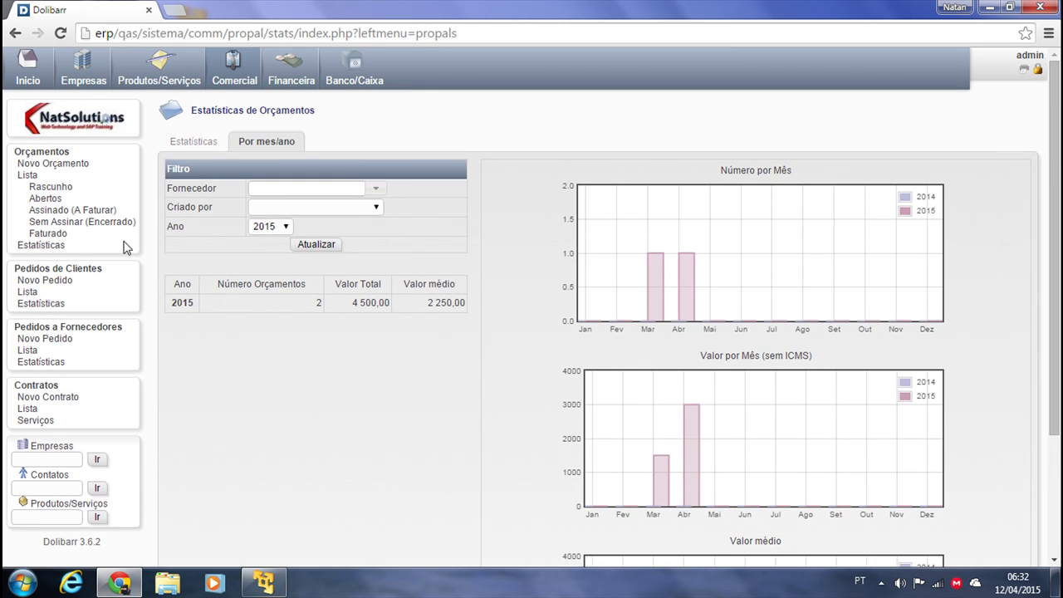
Browse customer orders filtered by draft, validated, in-progress, delivered, processed and cancelled status
left_click(74, 268)
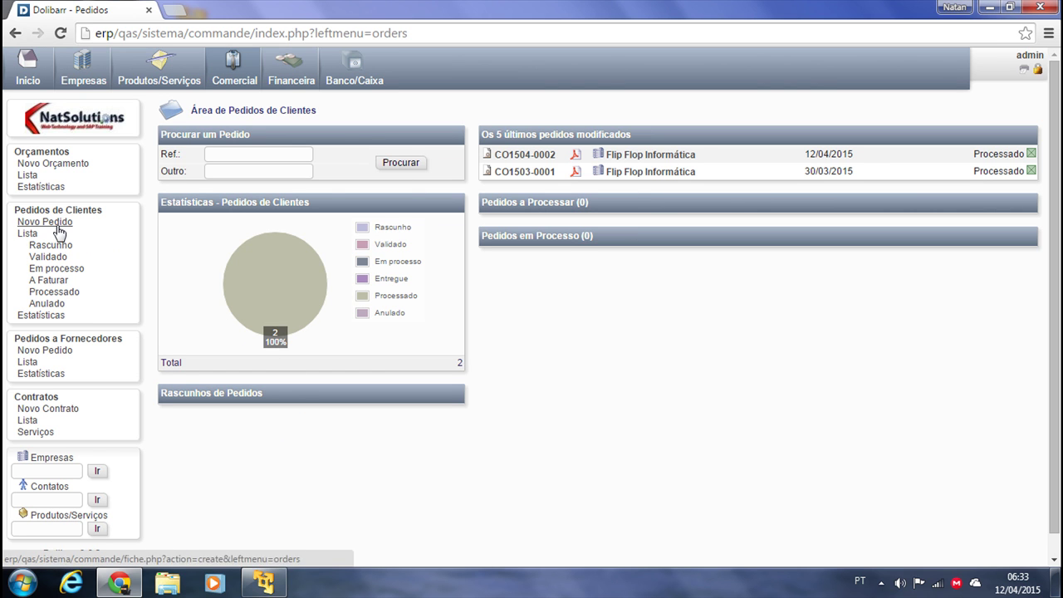
left_click(30, 234)
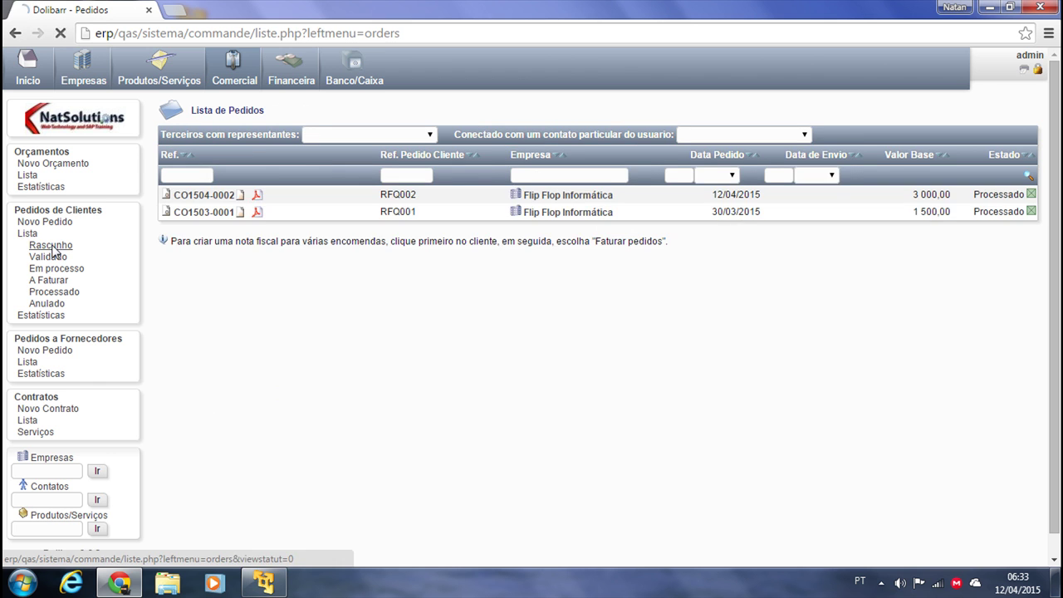
left_click(51, 245)
left_click(47, 257)
left_click(57, 269)
left_click(50, 281)
left_click(54, 292)
left_click(56, 308)
Open the customer order statistics showing 2 orders in 2015 totalling 4 500,00
left_click(41, 315)
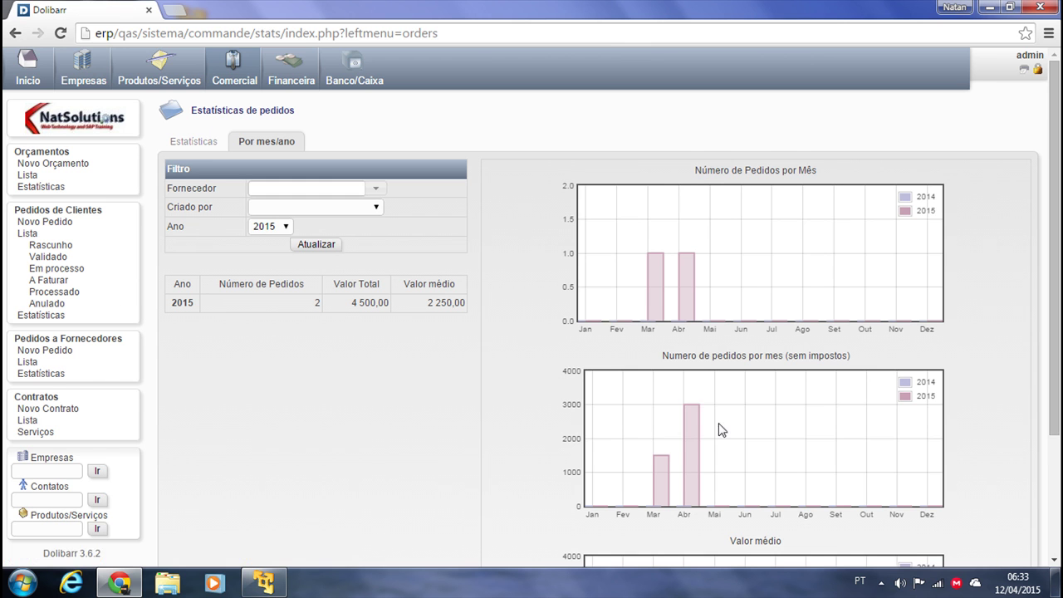
scroll(674, 360, "down", 1)
left_click_drag(332, 262, 438, 300)
left_click(420, 319)
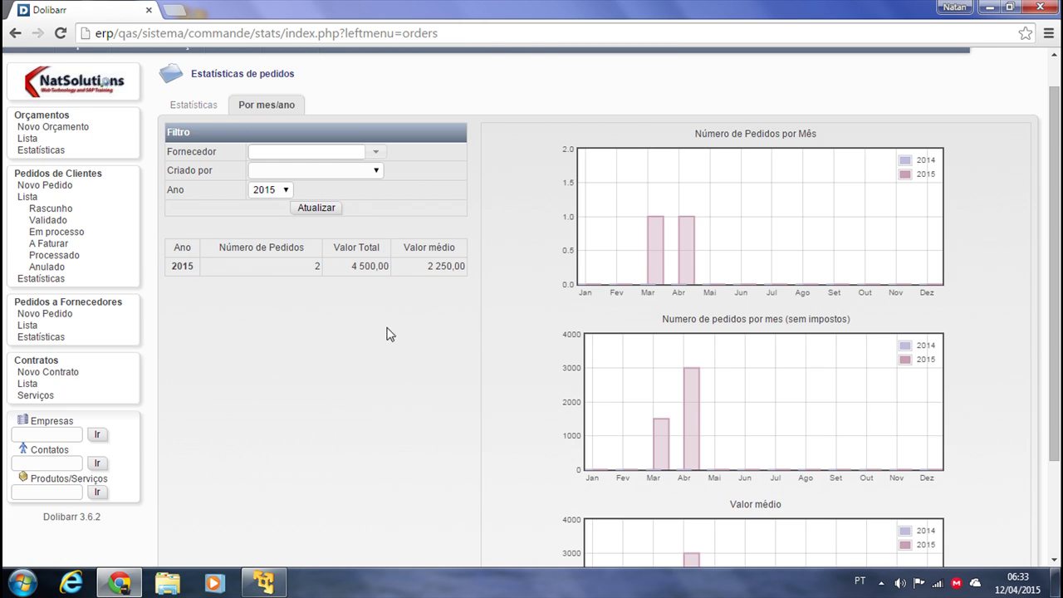
scroll(403, 349, "down", 1)
scroll(404, 385, "up", 2)
scroll(440, 484, "up", 1)
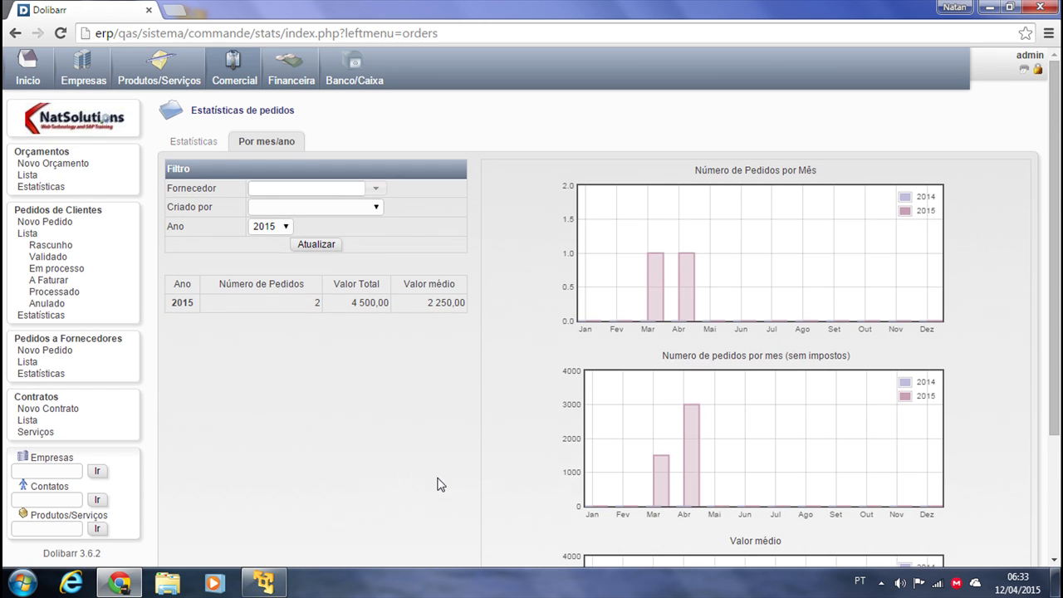
Create draft contract PROV3 for client Flip Flop Informática, dated 12/04/2015
left_click(38, 398)
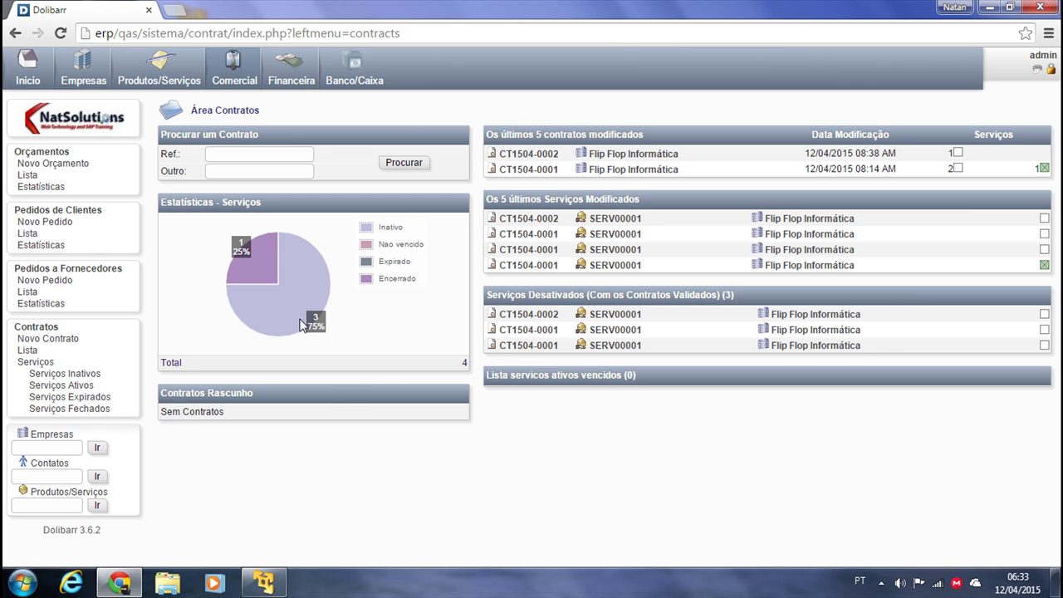
left_click(33, 340)
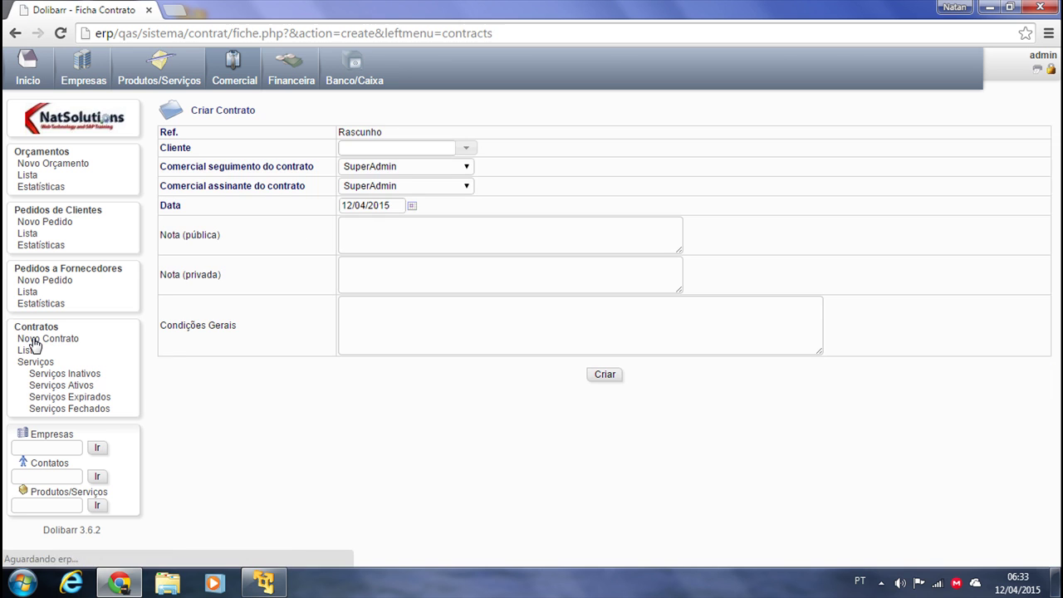
left_click(455, 148)
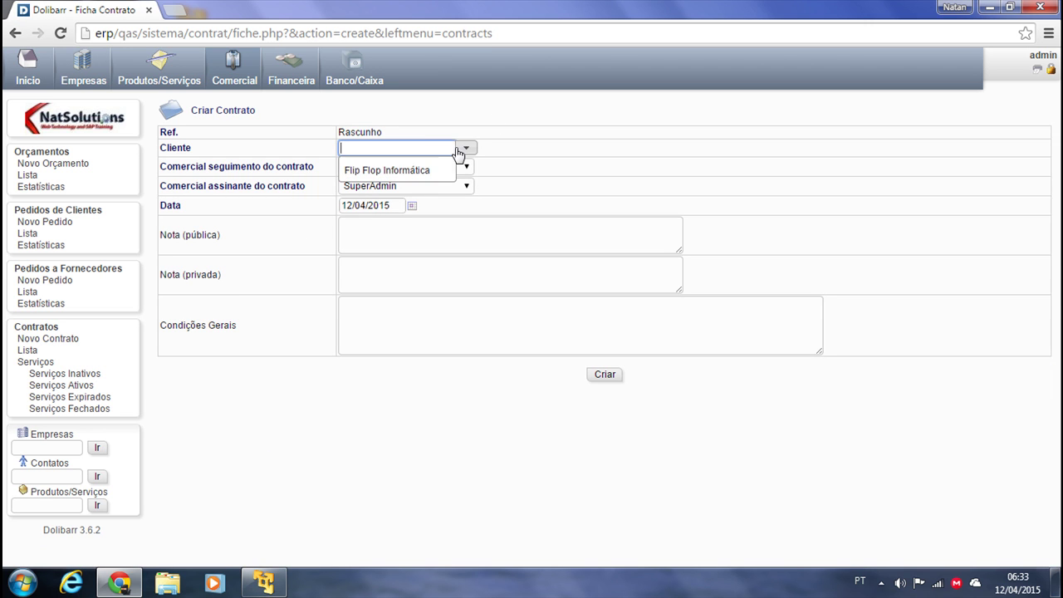
left_click(388, 170)
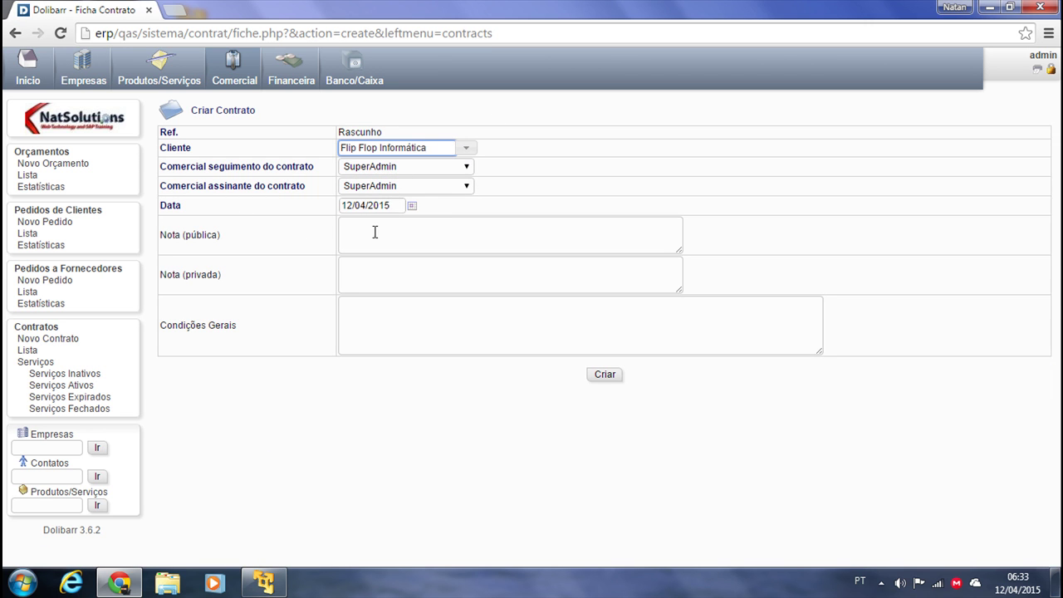
left_click(407, 337)
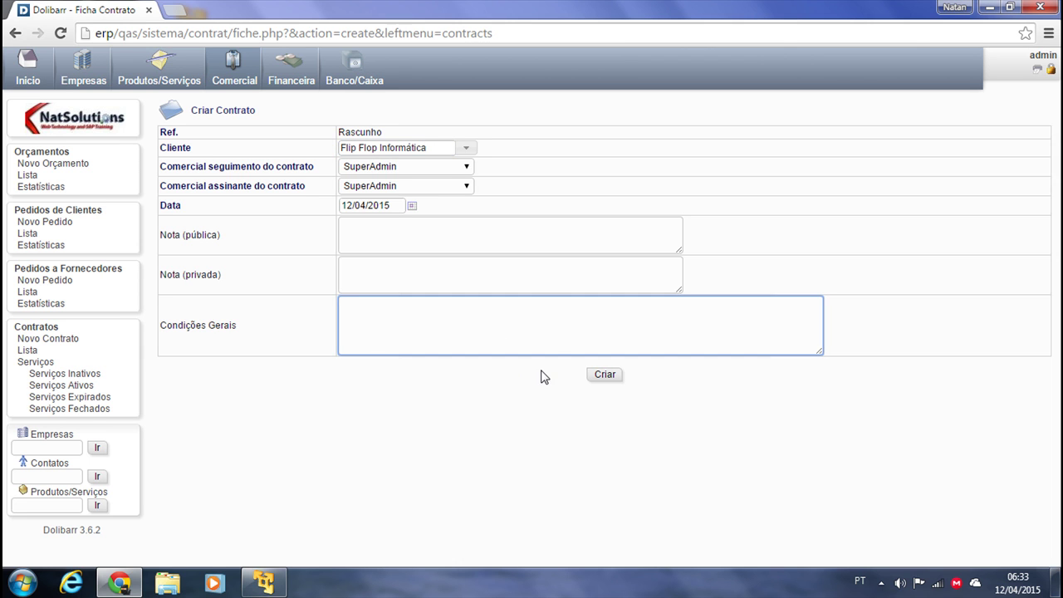
left_click(612, 376)
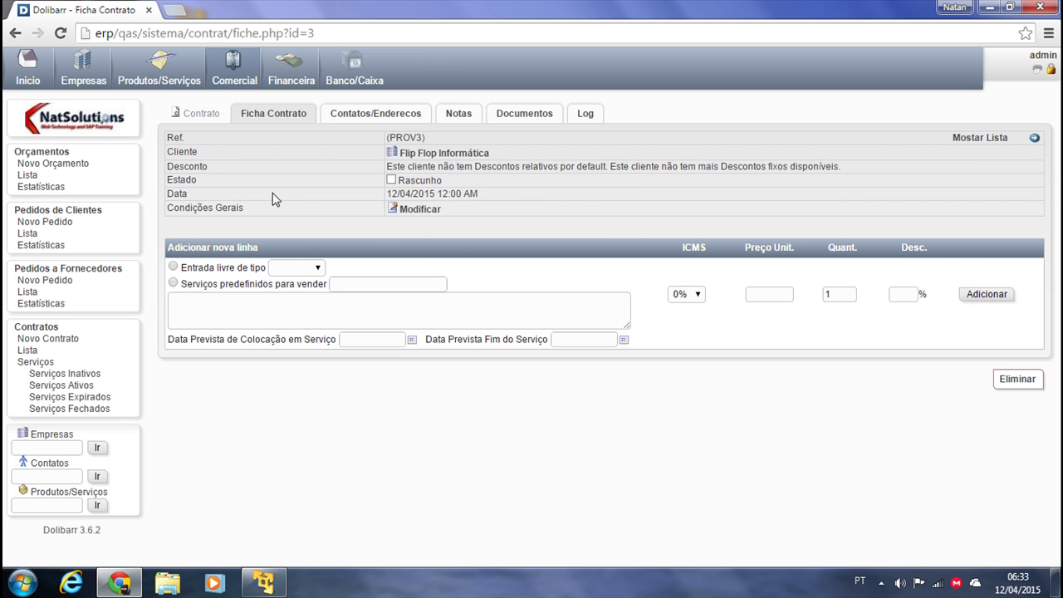
Choose predefined service SERV00001 for the new line with quantity 10
left_click(173, 284)
left_click(364, 284)
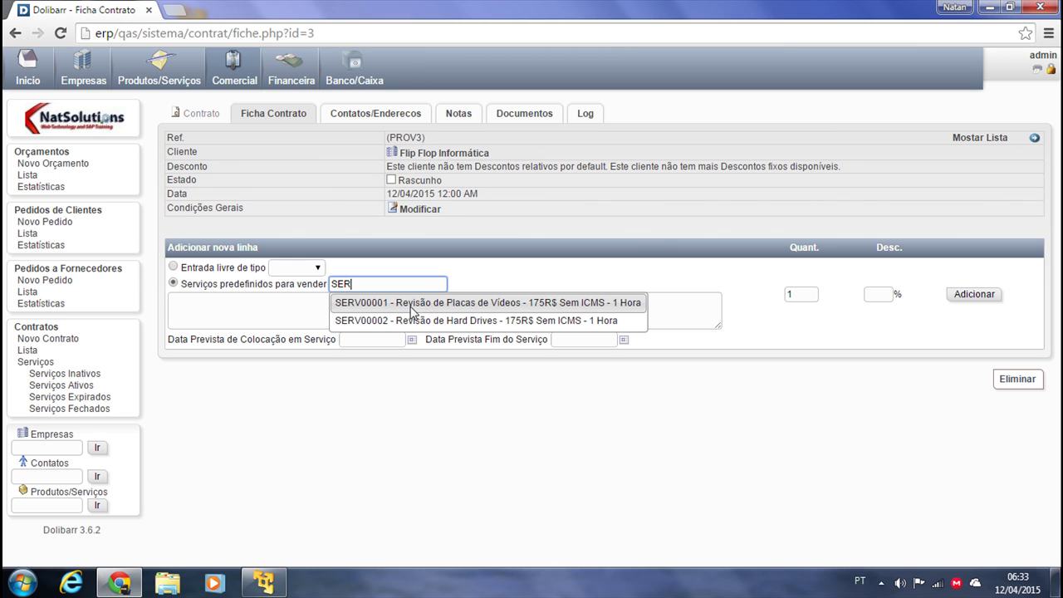
left_click(413, 304)
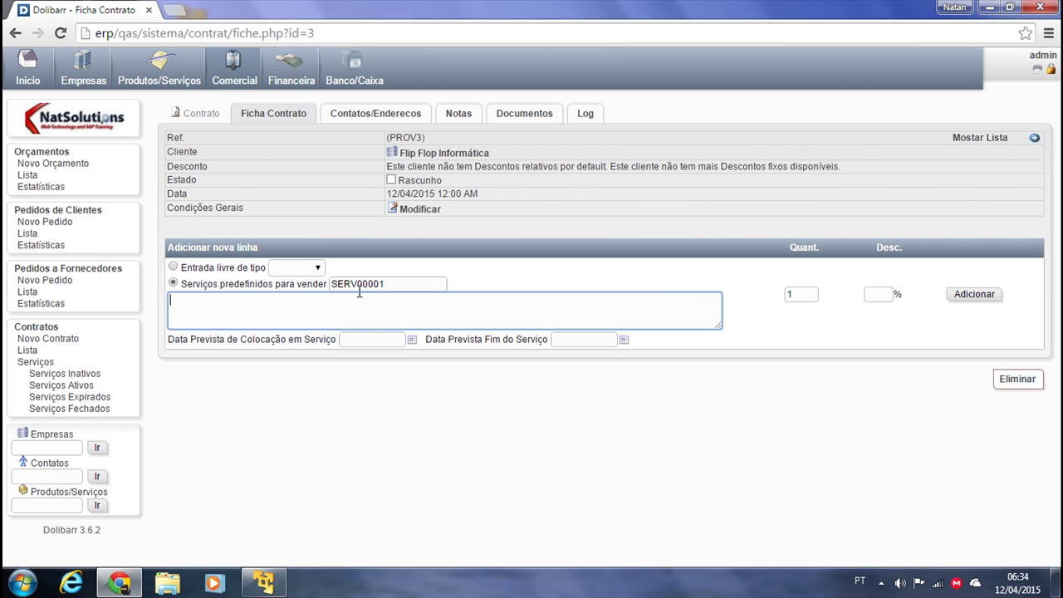
left_click(793, 294)
type("0")
left_click(575, 313)
Plan the SERV00001 line from 12/04/2015 to 18/04/2015 and add it to the contract
left_click(411, 339)
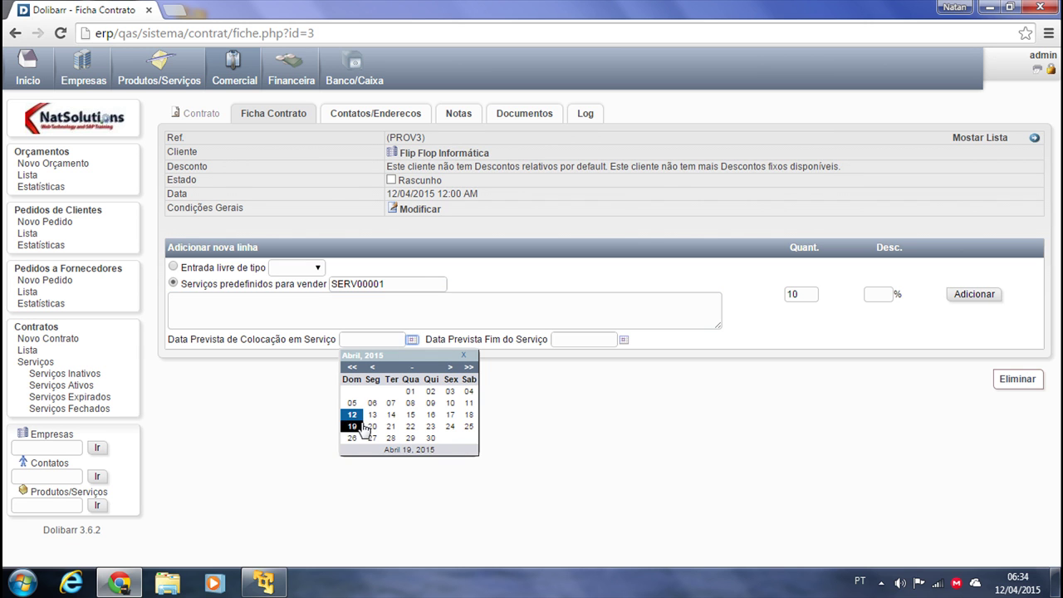
left_click(449, 367)
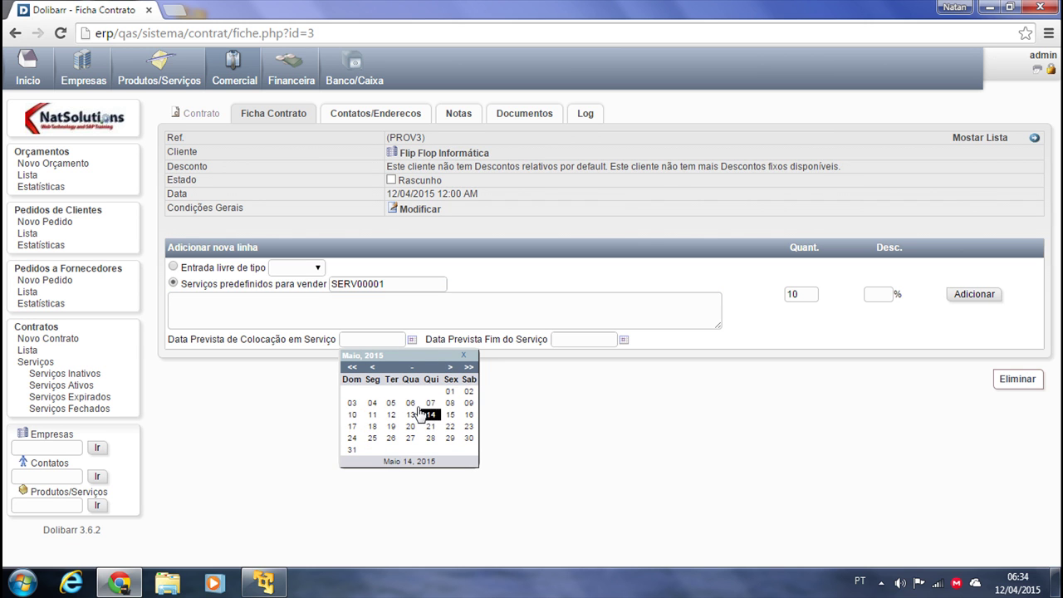
left_click(372, 367)
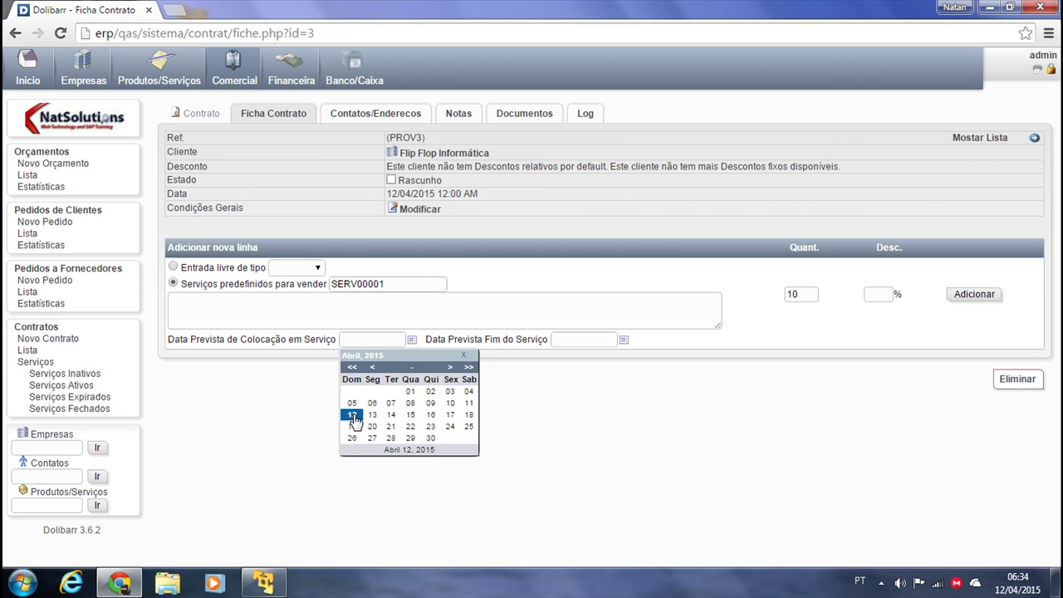
left_click(352, 415)
left_click(618, 339)
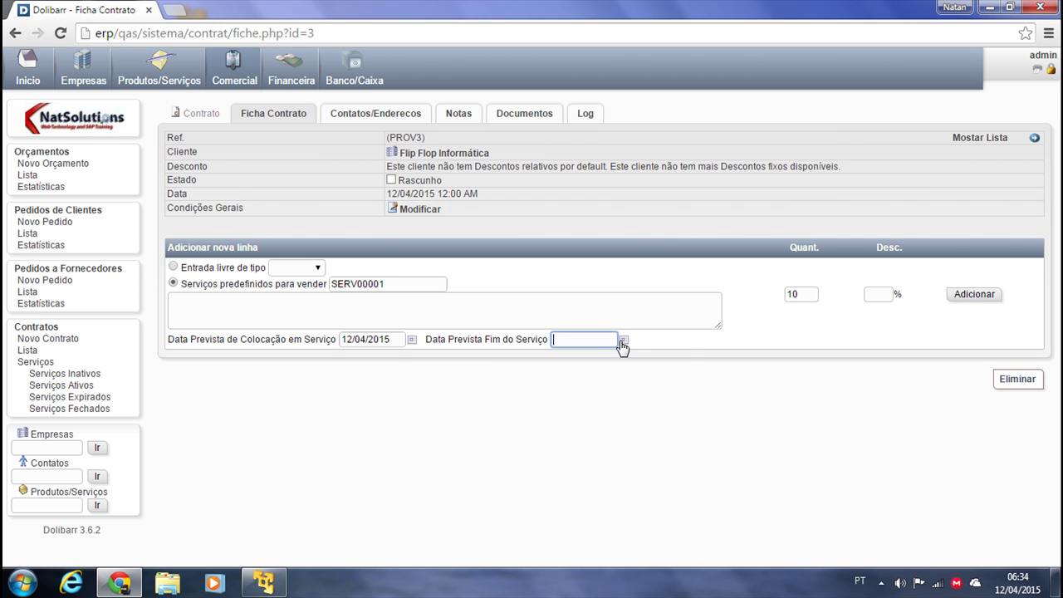
left_click(623, 340)
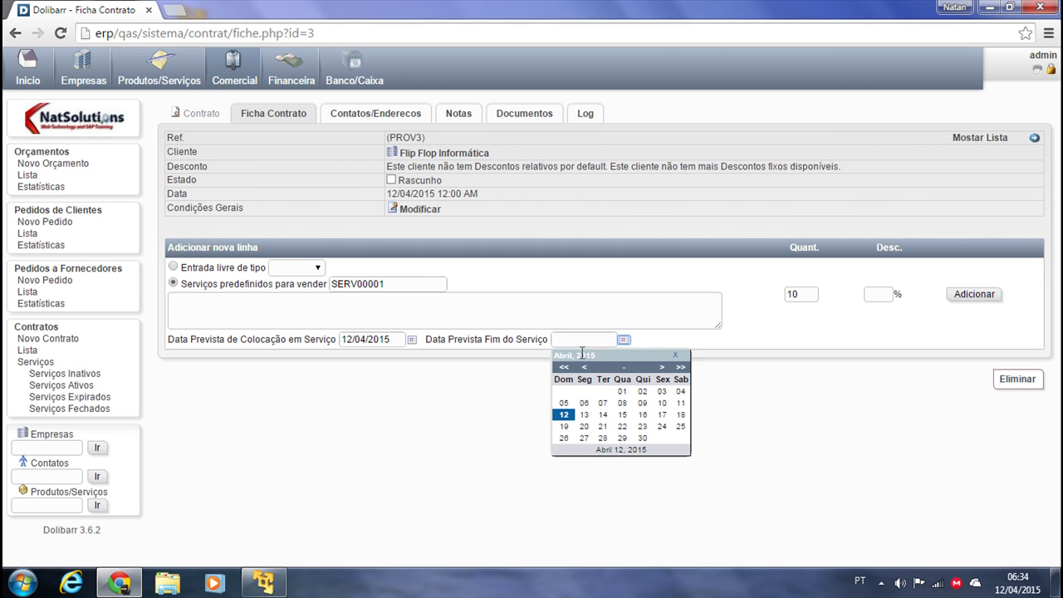
left_click(680, 414)
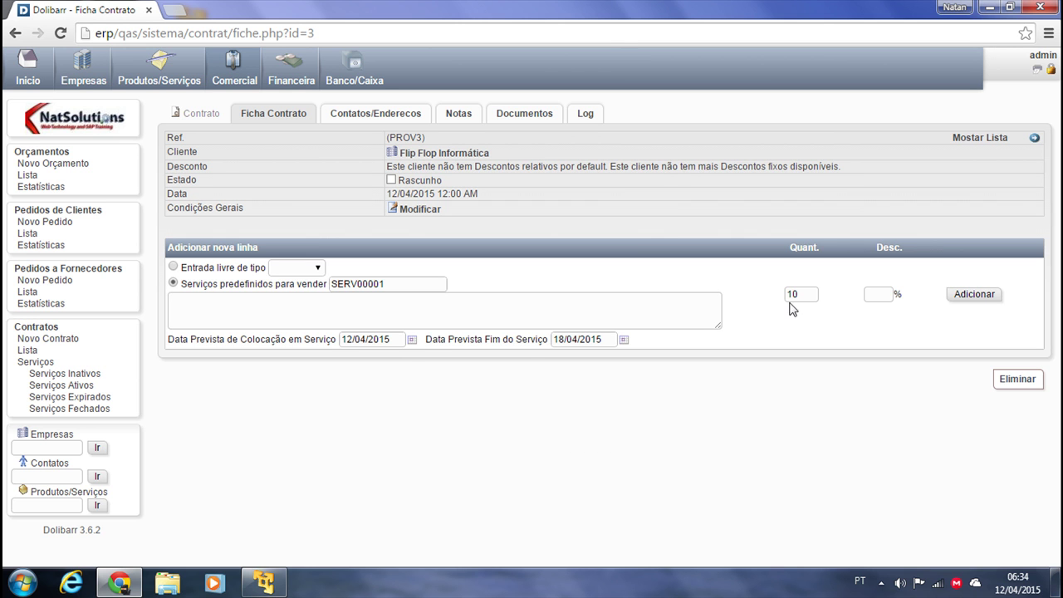
left_click(975, 298)
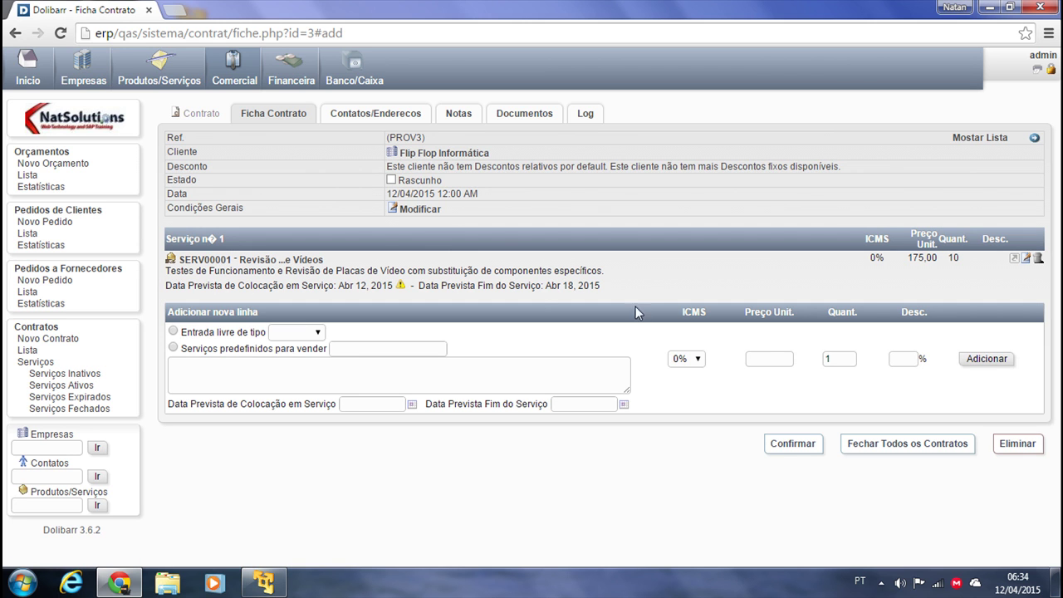
Pick service SERV00002 with quantity 15 for the second contract line
left_click(366, 350)
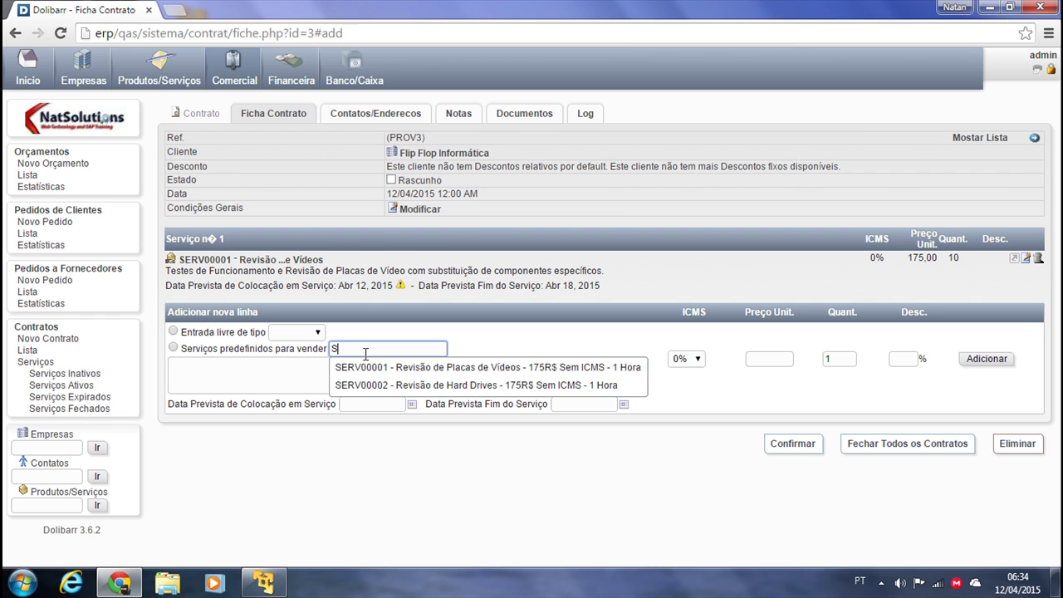
left_click(388, 385)
left_click(814, 362)
type("15")
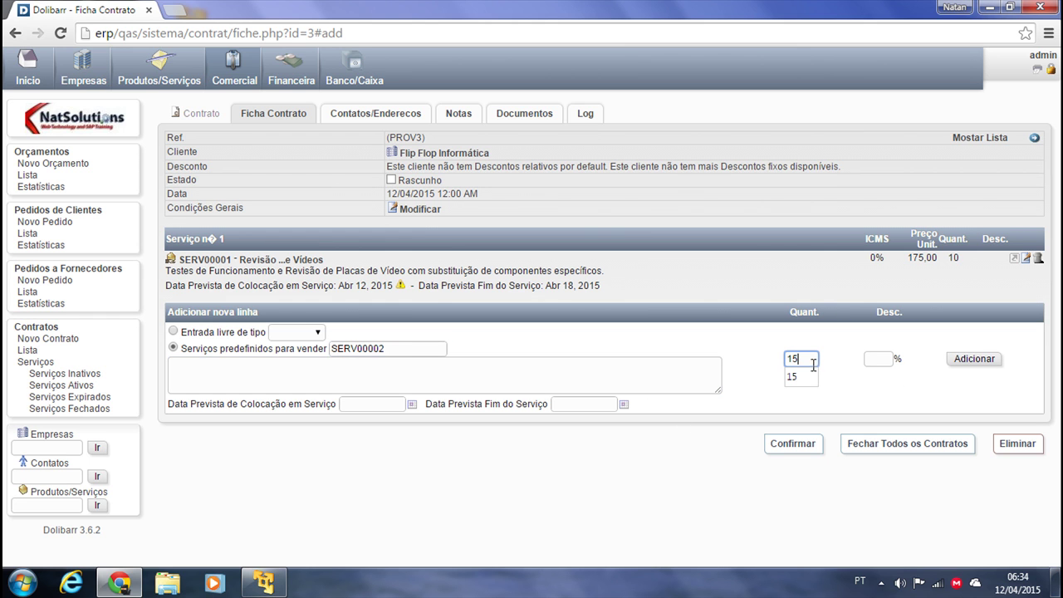
Plan SERV00002 from 04/05/2015 to 08/05/2015, add the line, and start validating the contract
left_click(414, 405)
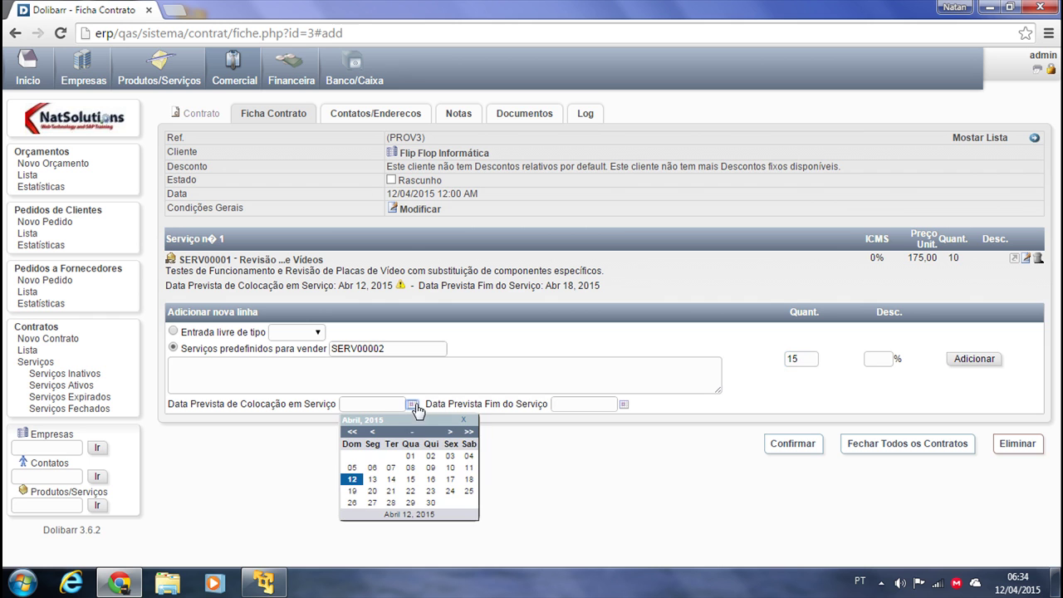
left_click(450, 431)
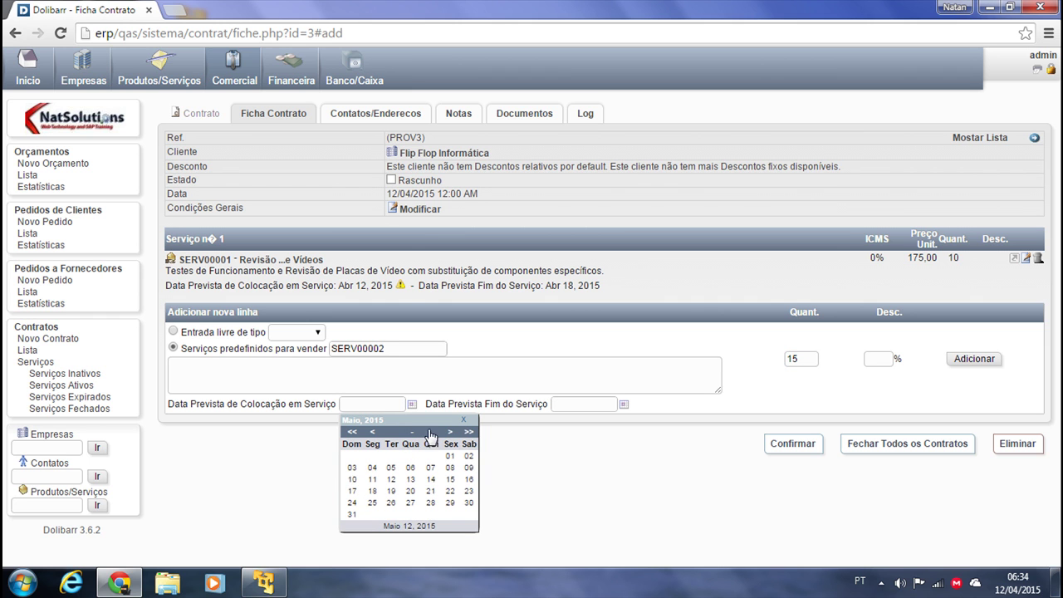
left_click(372, 467)
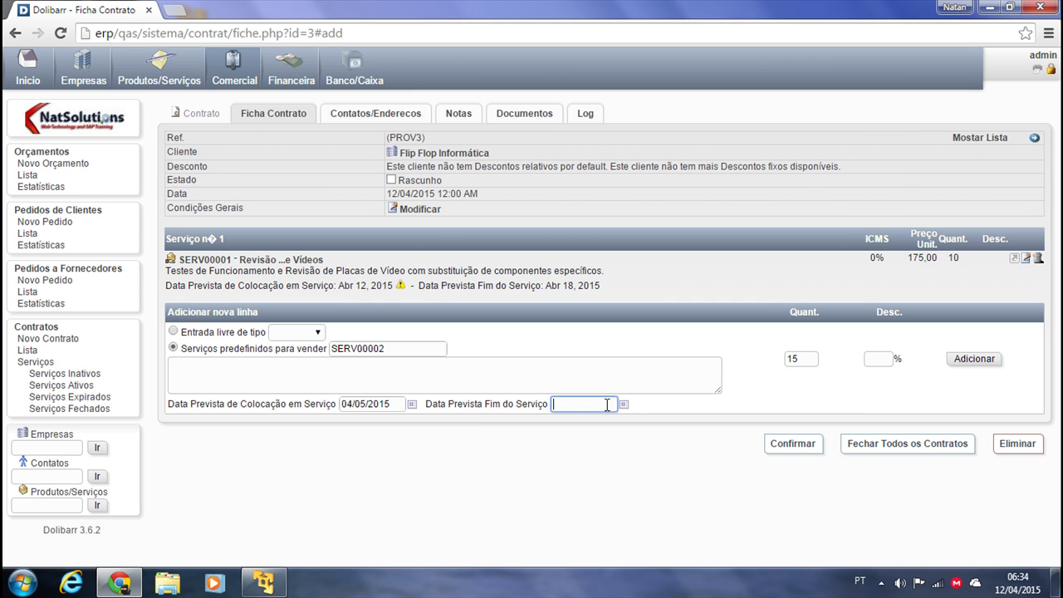
left_click(623, 404)
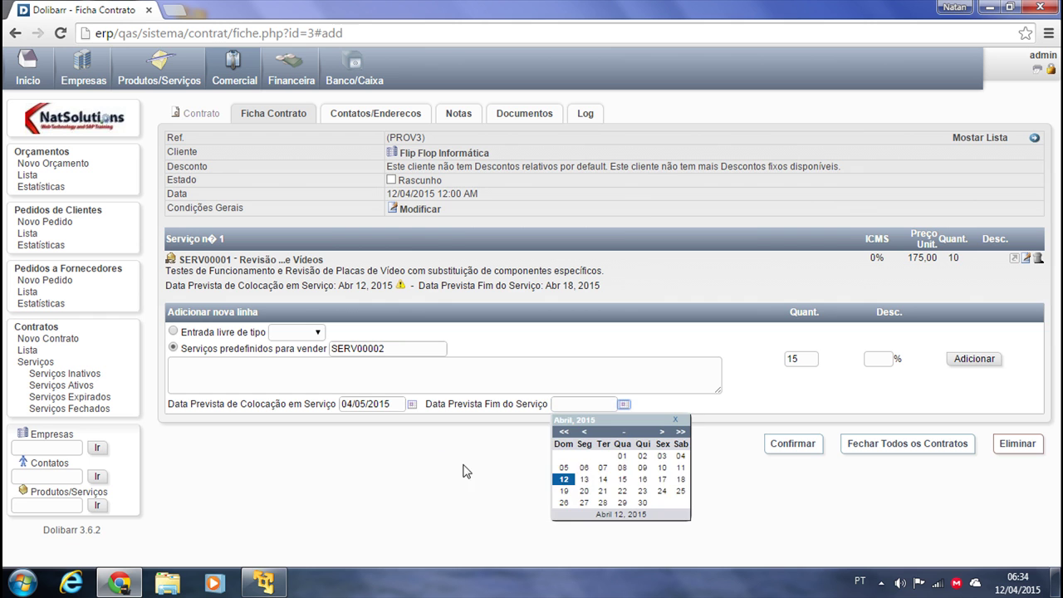
left_click(662, 479)
left_click(624, 404)
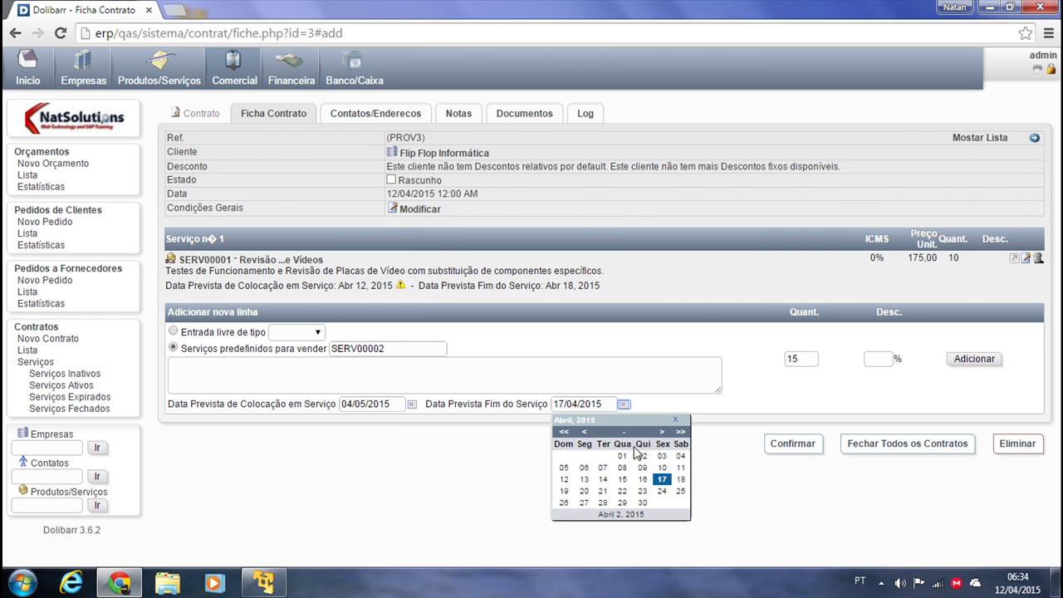
left_click(662, 432)
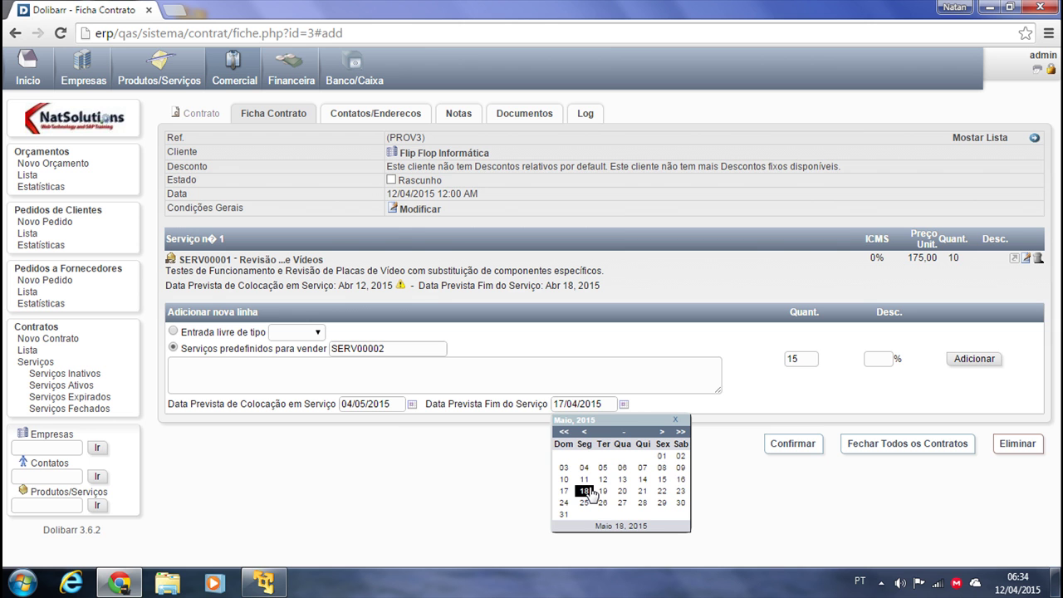
left_click(661, 468)
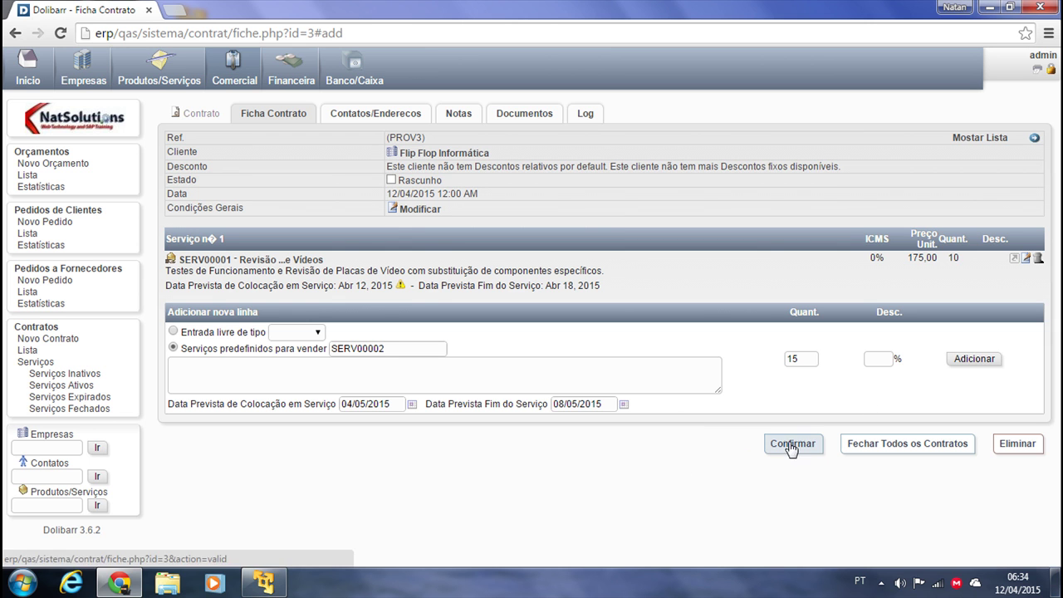
left_click(974, 360)
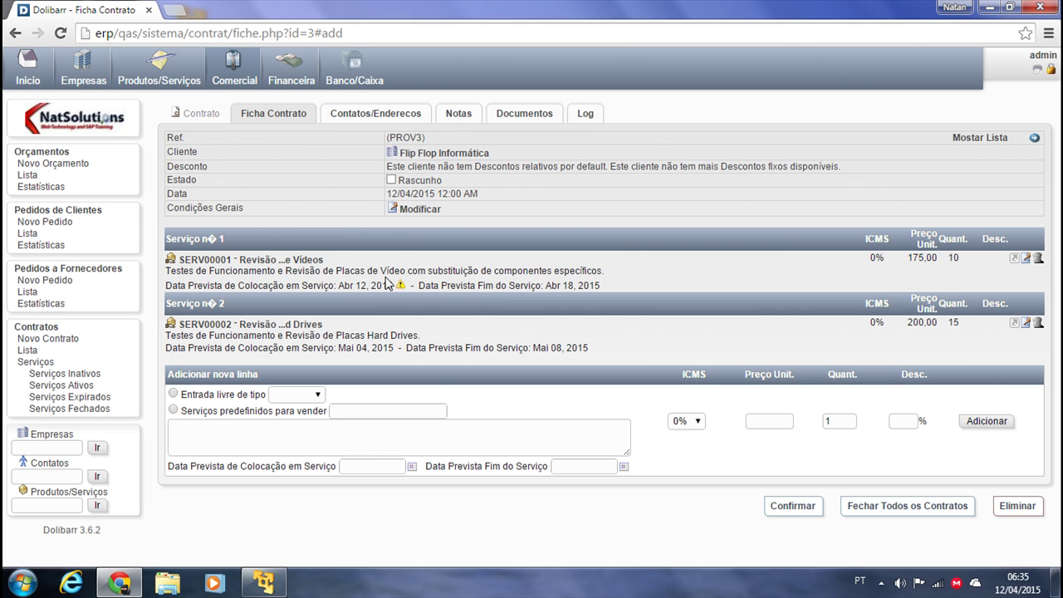
left_click(790, 505)
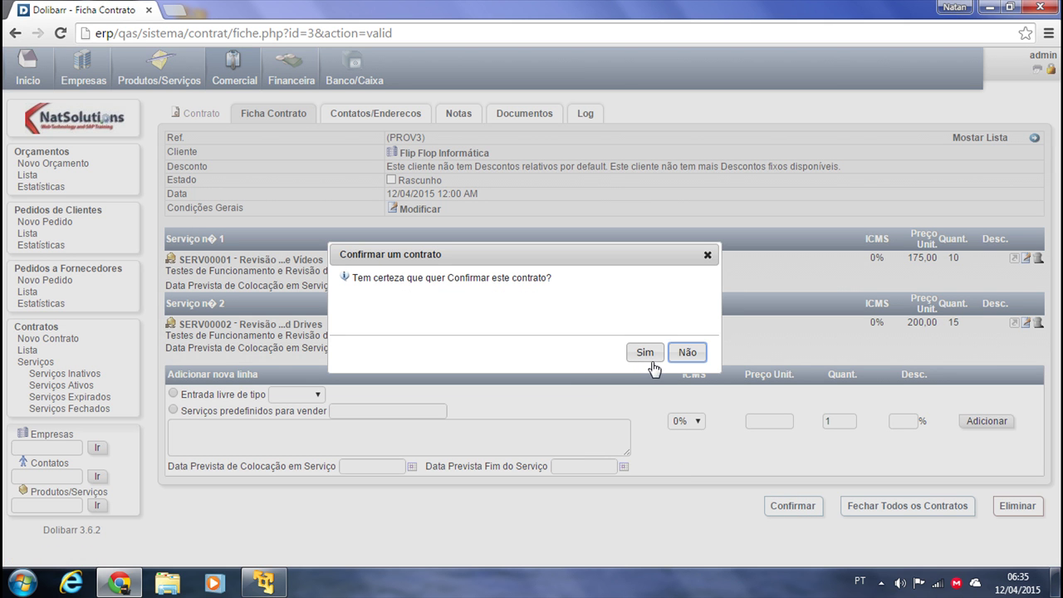
Confirm validation and open the resulting contract CT1504-0003 from the contracts list
left_click(648, 356)
scroll(569, 378, "down", 1)
scroll(569, 374, "up", 1)
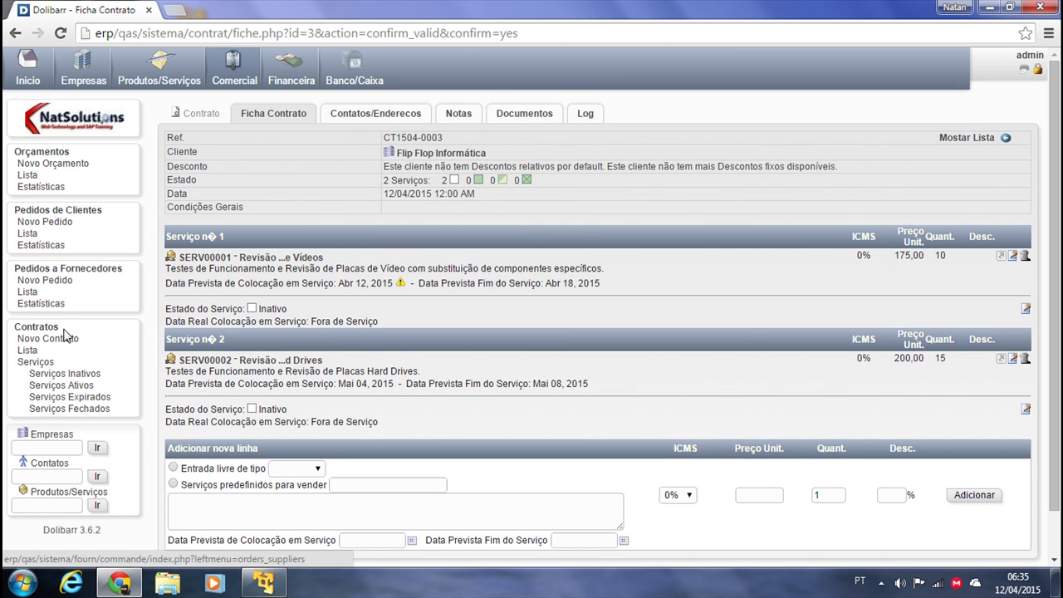
left_click(28, 350)
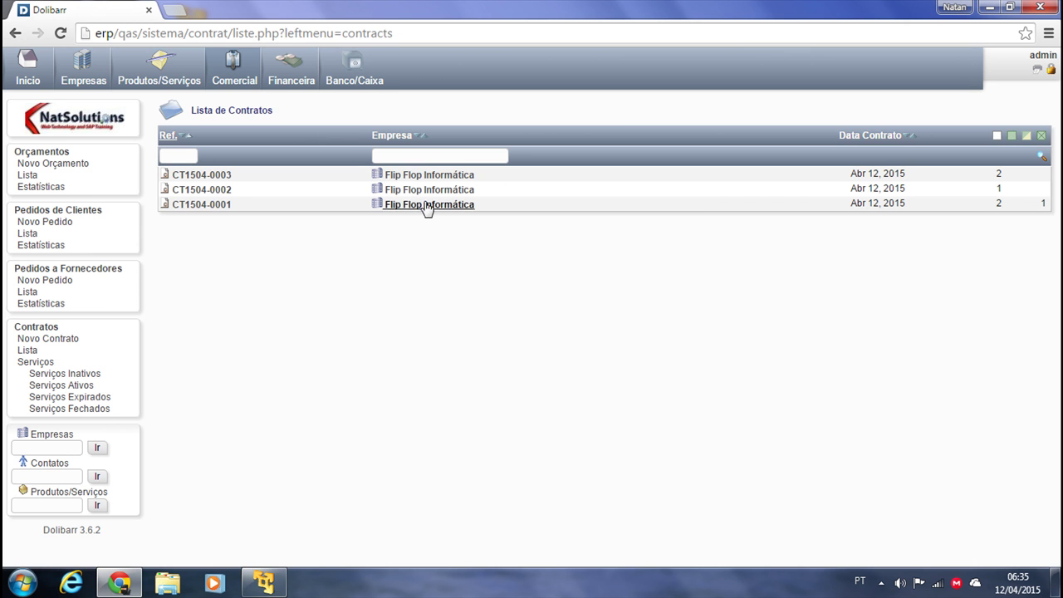
left_click(209, 175)
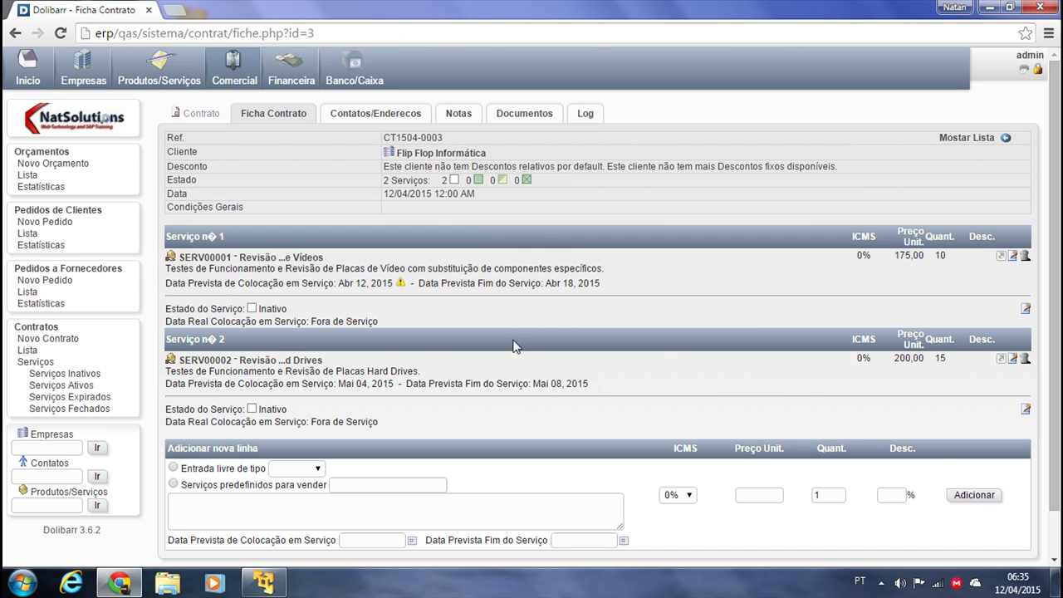
scroll(352, 463, "down", 1)
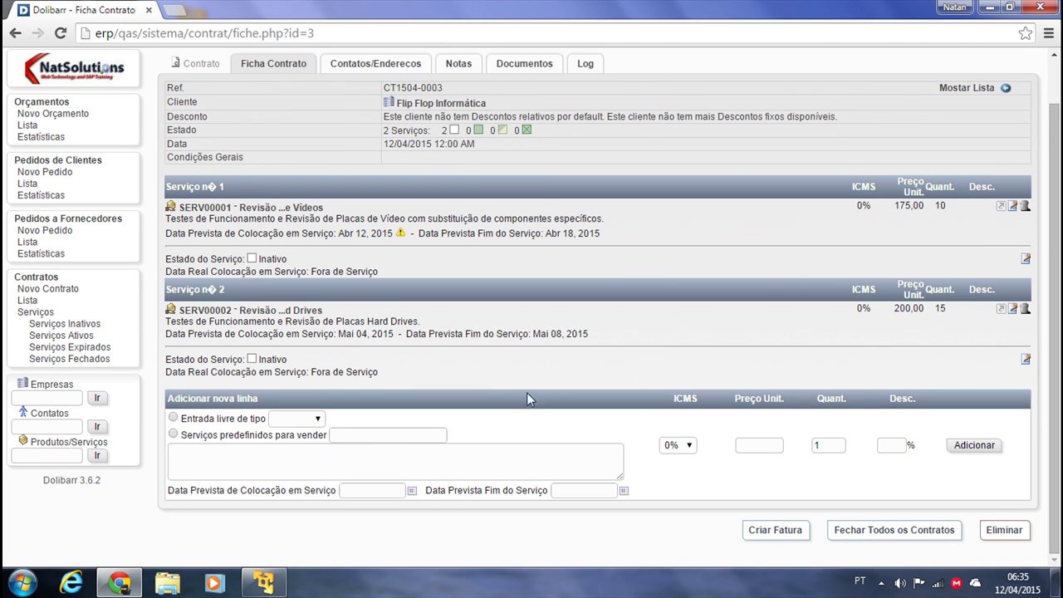
scroll(498, 387, "up", 1)
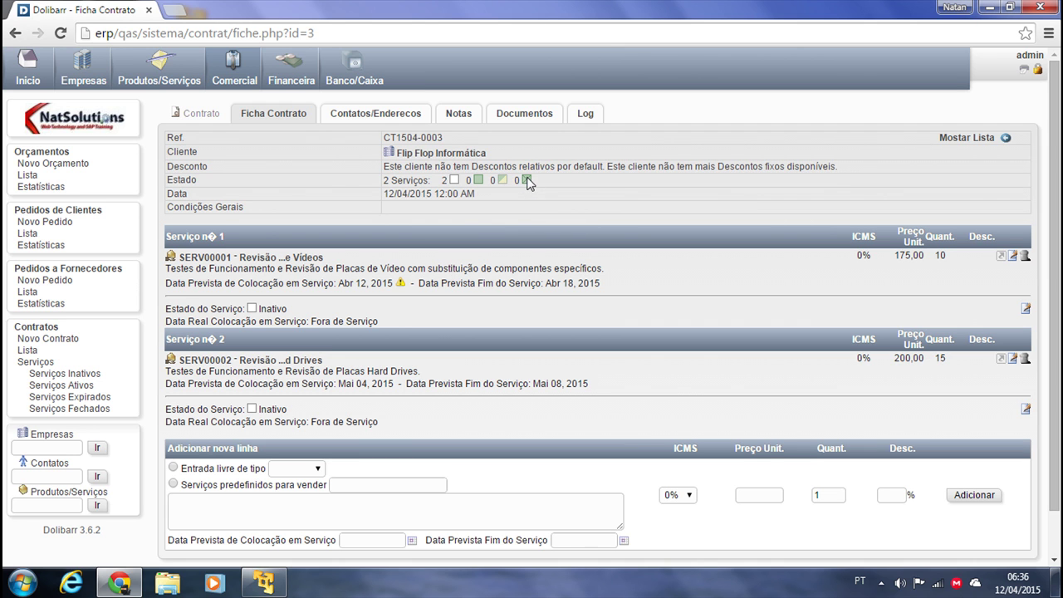
scroll(519, 334, "down", 1)
scroll(519, 334, "up", 1)
Choose modelo-contrato-92.pdf as the file to upload on CT1504-0003's Documents page
left_click(524, 114)
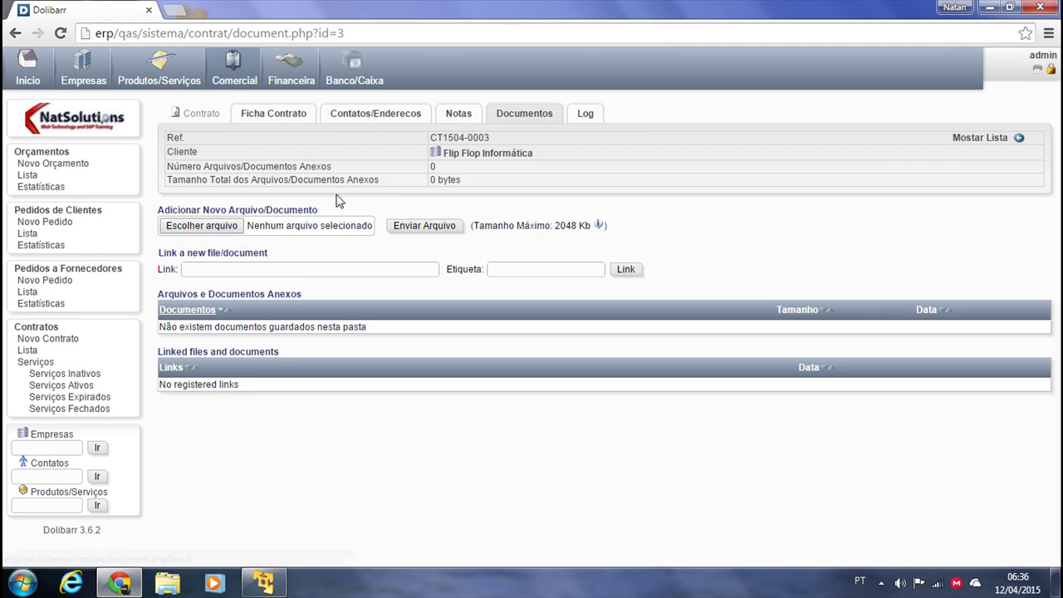
left_click(193, 228)
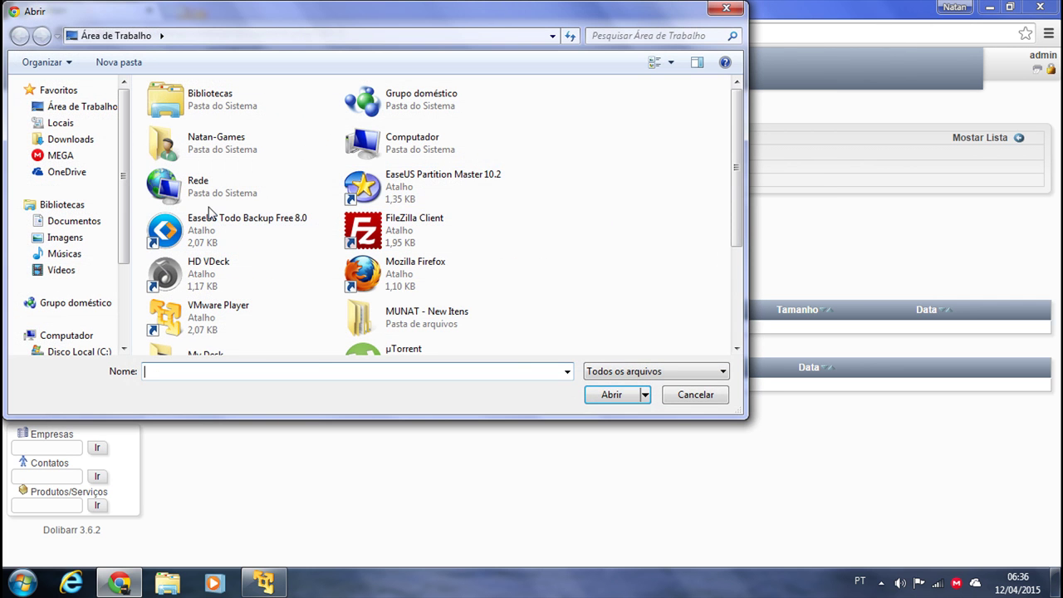
scroll(736, 212, "down", 3)
left_click(424, 295)
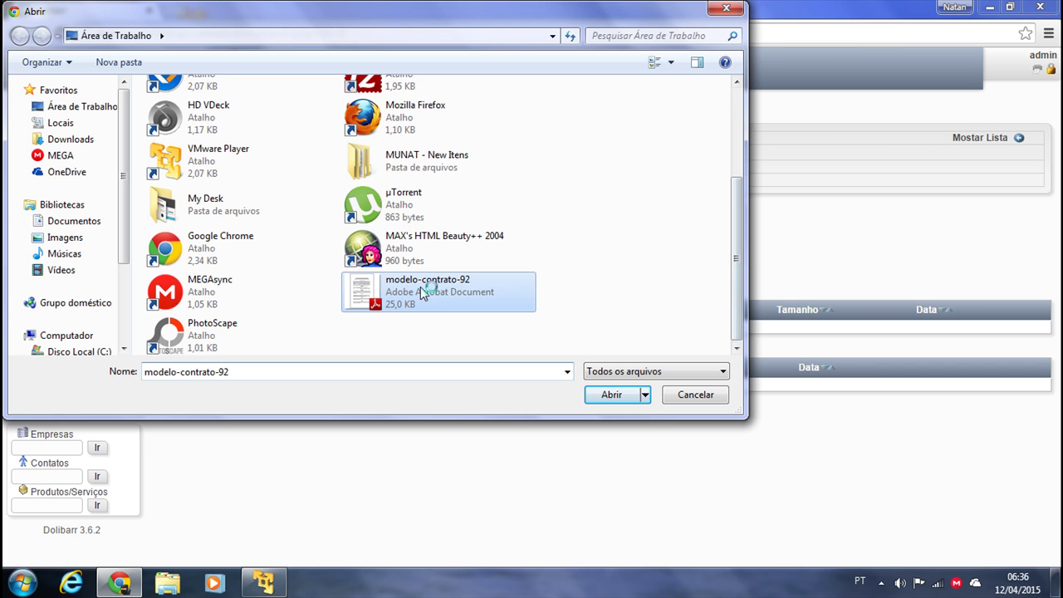
left_click(609, 400)
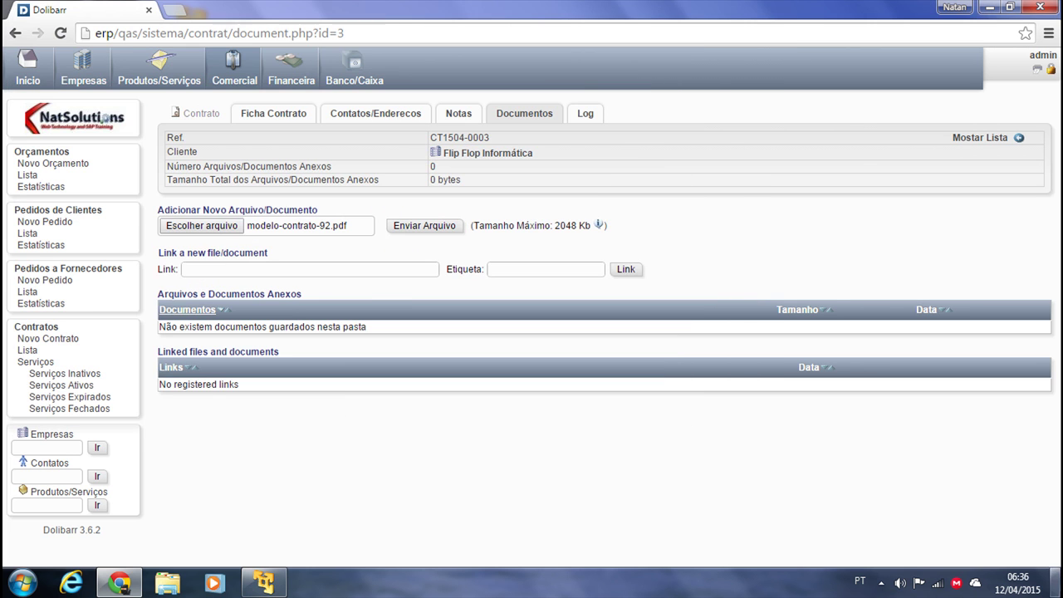
key("super+d")
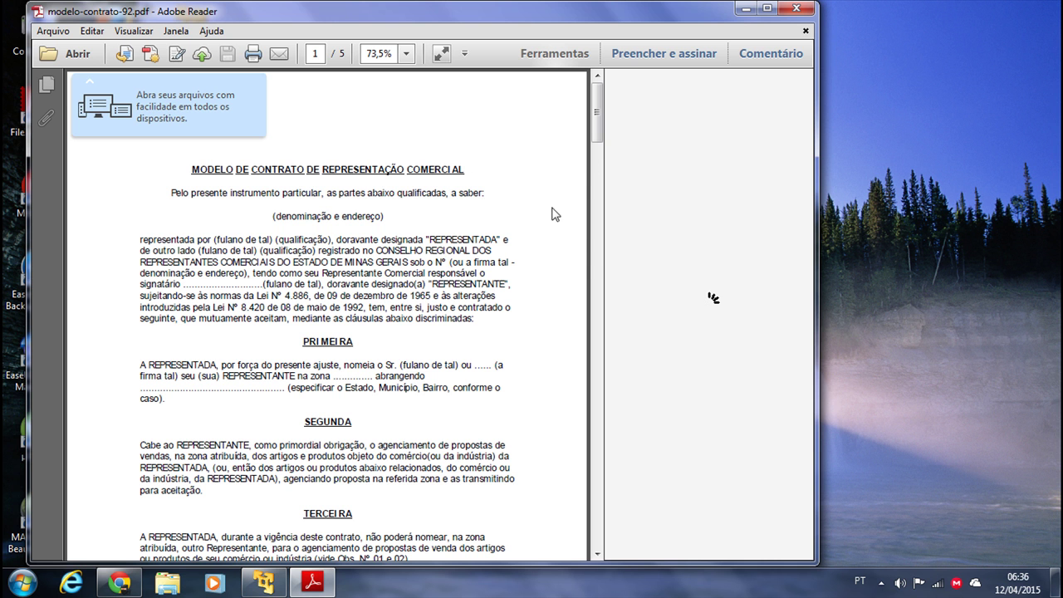
Scroll through the contract PDF, close Adobe Reader, and upload modelo-contrato-92.pdf to CT1504-0003
scroll(592, 226, "down", 3)
scroll(834, 48, "down", 15)
scroll(501, 382, "down", 3)
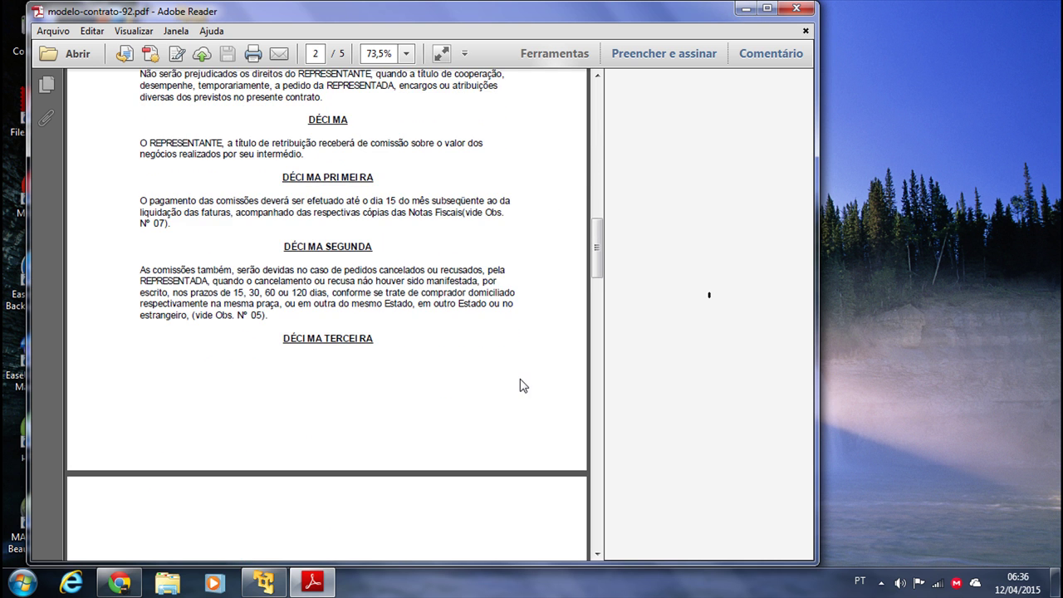
mouse_move(596, 248)
left_mouse_down()
mouse_move(592, 487)
mouse_move(596, 228)
left_mouse_up()
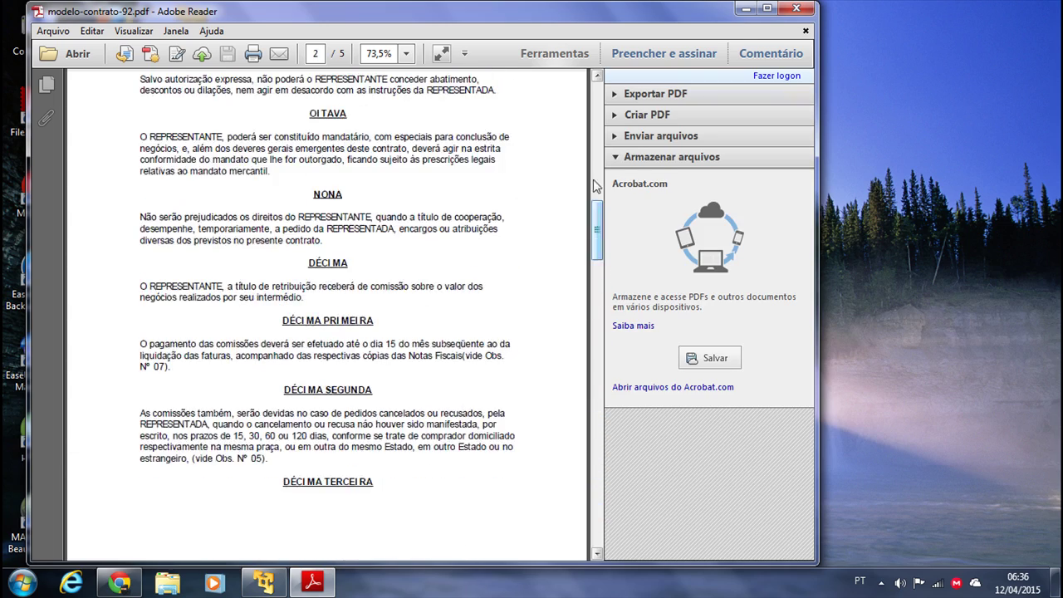
left_click(796, 8)
left_click(119, 583)
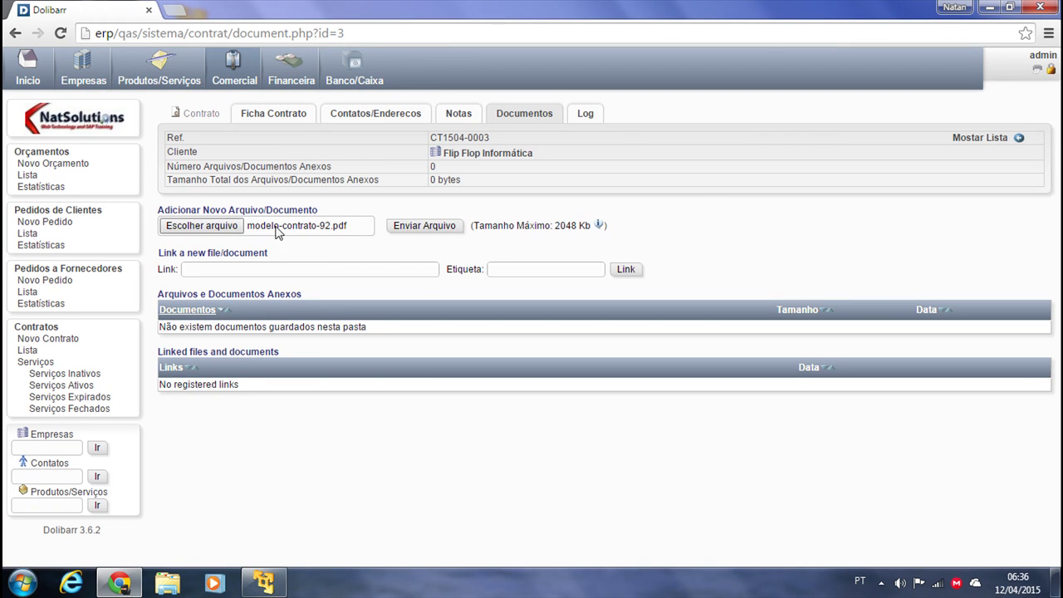
left_click(419, 227)
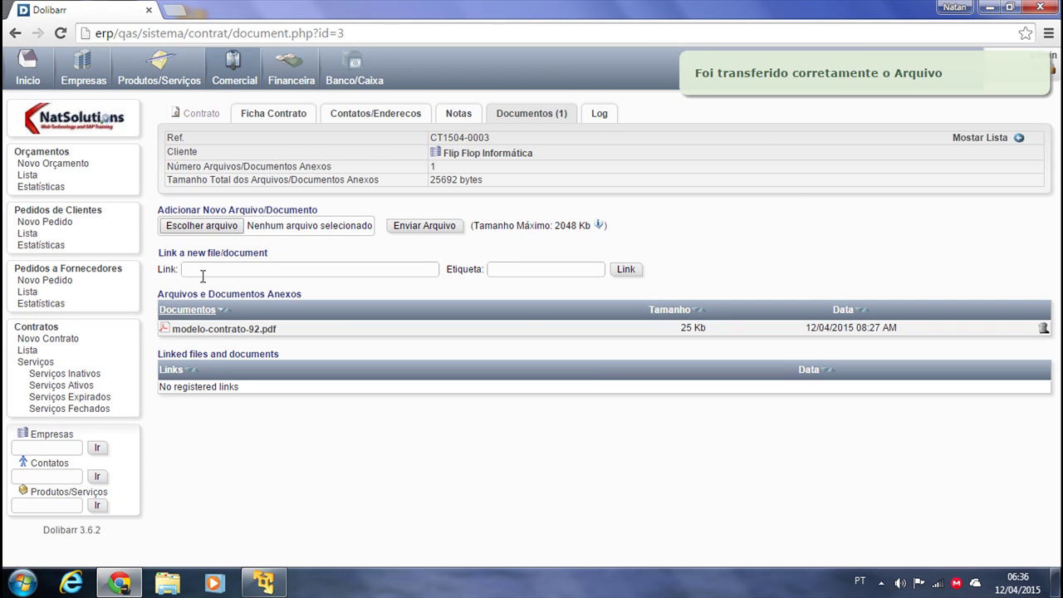
View the attached modelo-contrato-92.pdf, then close its tab to return to the documents page
left_click(239, 330)
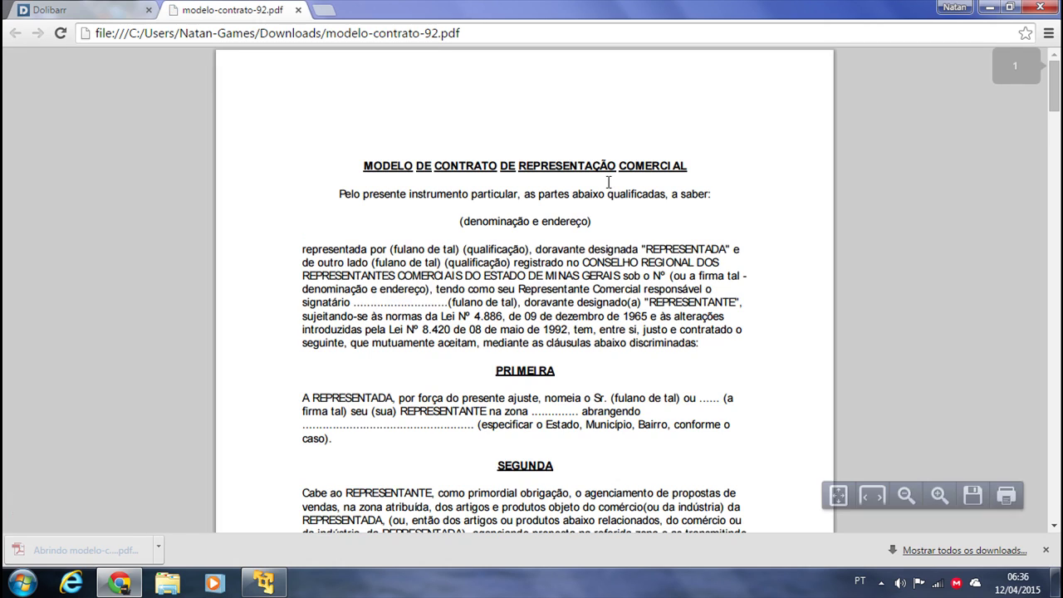
left_click(298, 10)
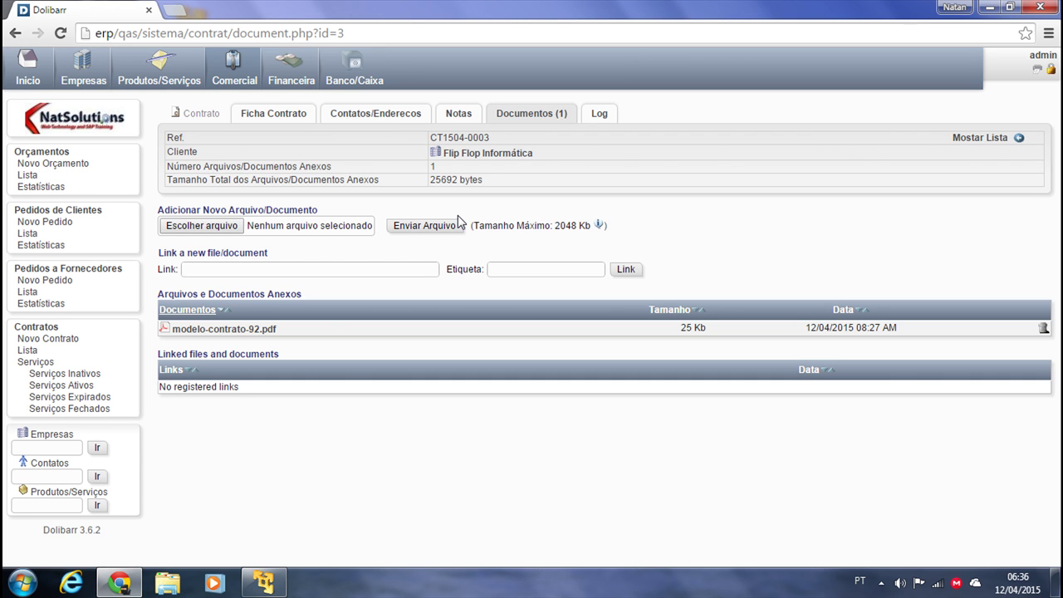
Check the contract log, return to the card, and cancel an edit of SERV00001 unchanged
left_click(599, 118)
left_click(246, 119)
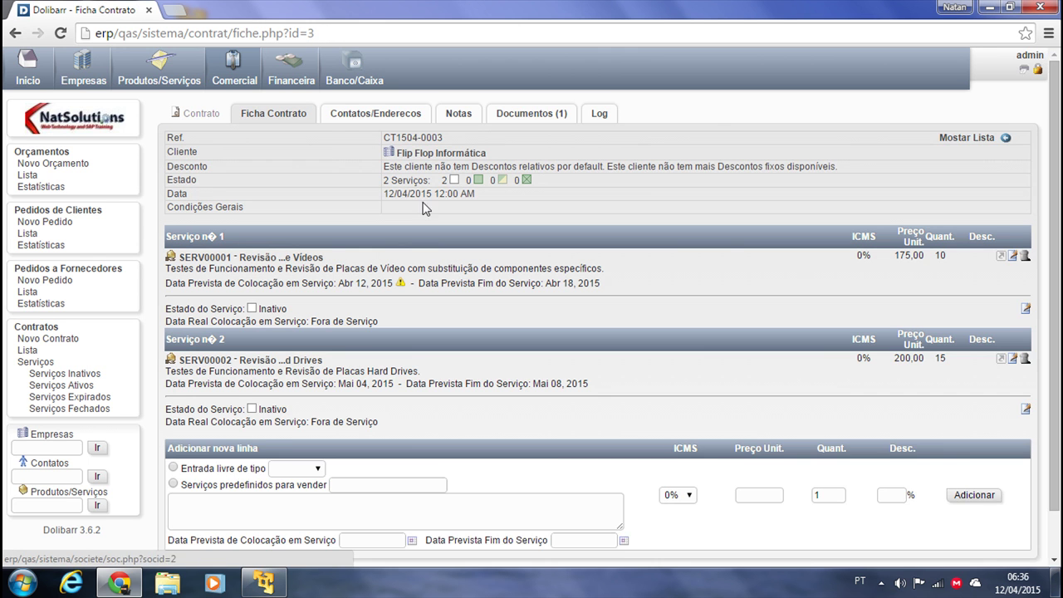
scroll(388, 158, "down", 1)
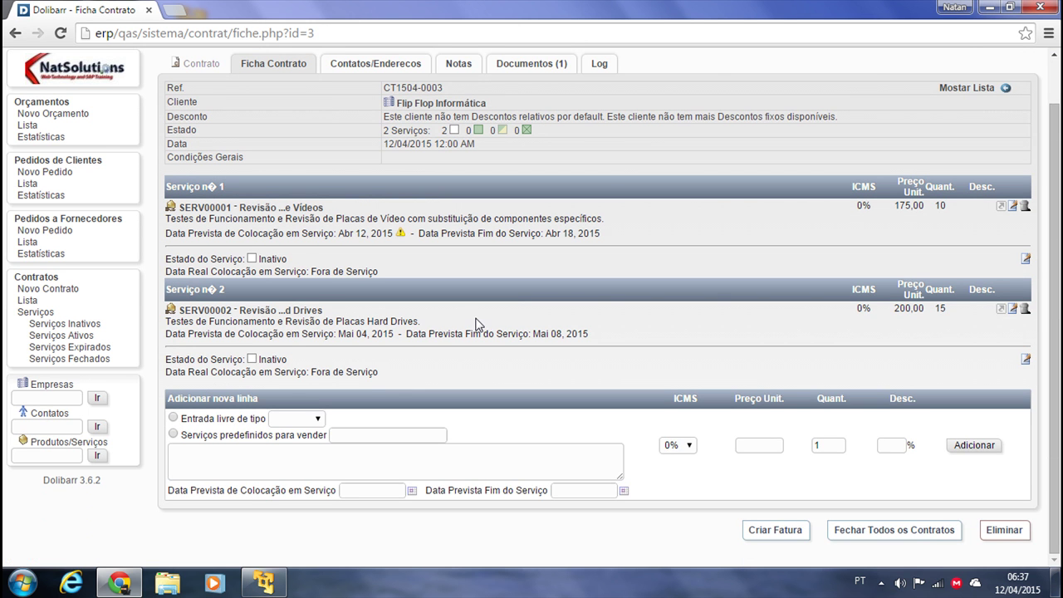
scroll(475, 324, "up", 1)
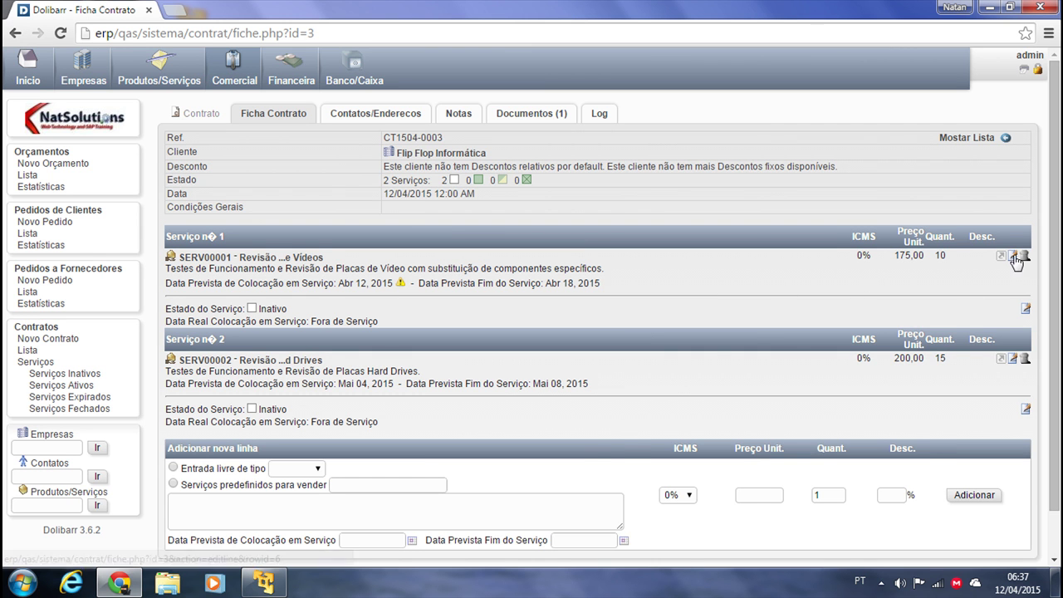
left_click(1013, 255)
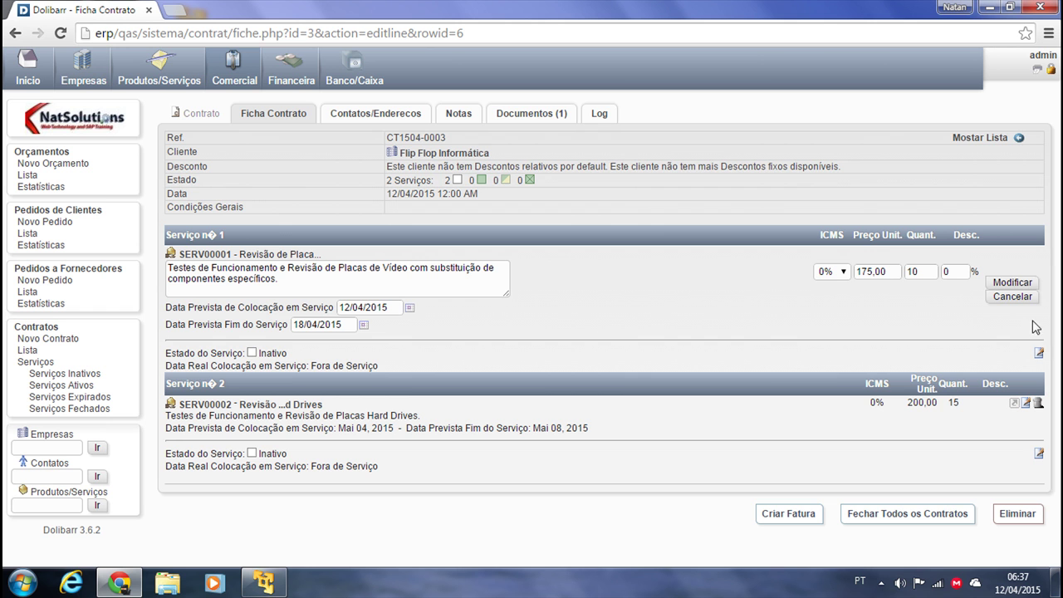
left_click(1013, 300)
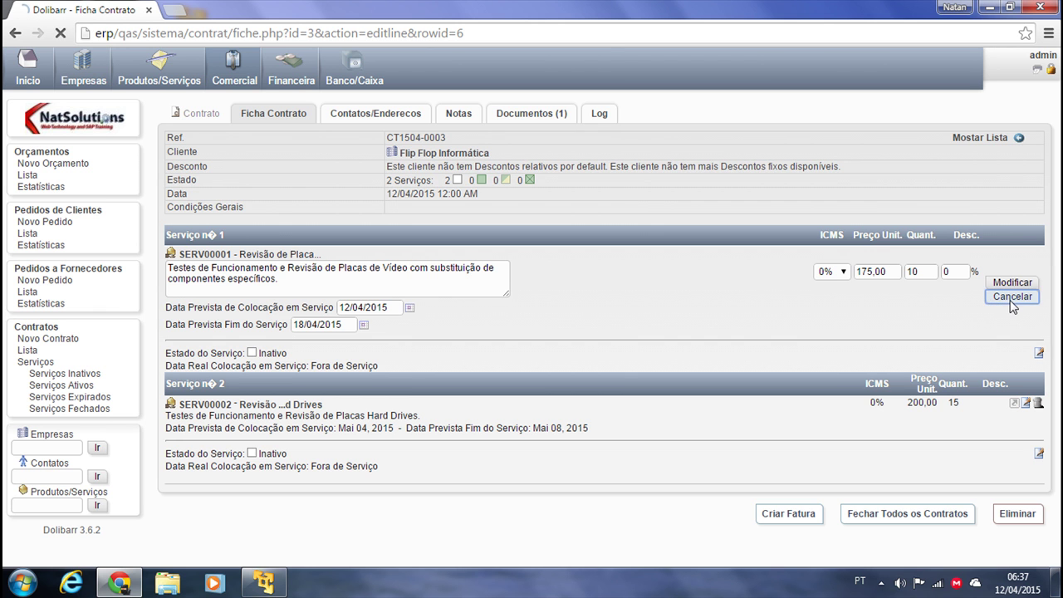
scroll(562, 311, "down", 1)
scroll(604, 322, "up", 1)
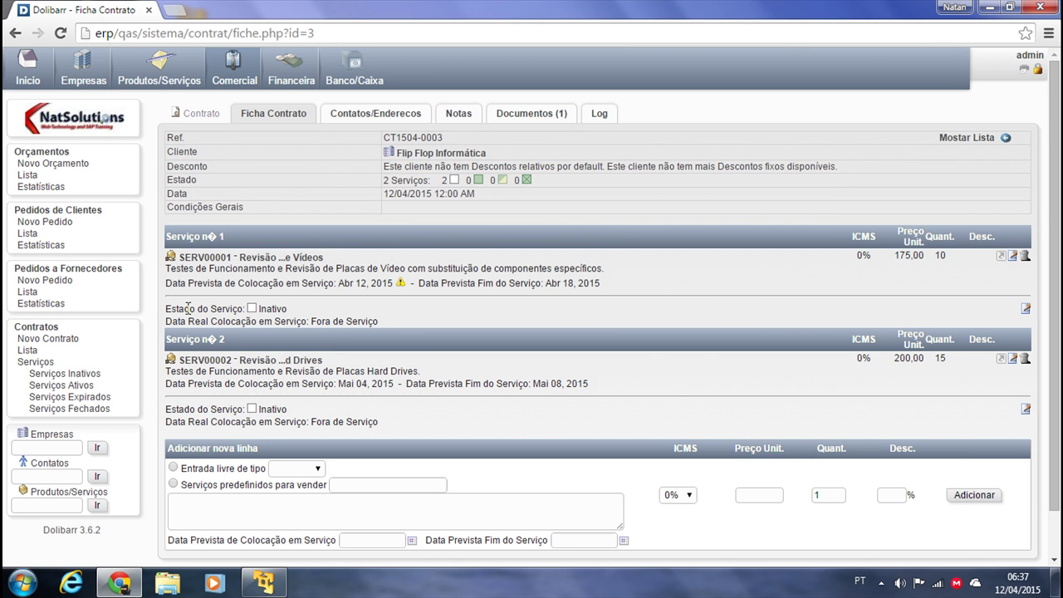
Activate service SERV00001 with activation date 12/04/2015 and confirm
left_click(1025, 308)
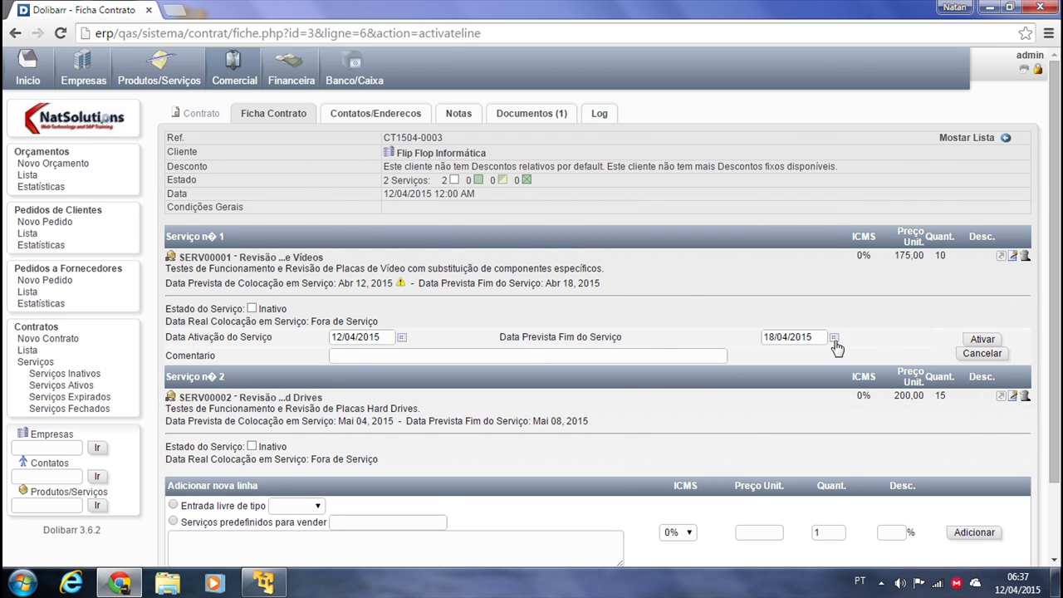
left_click(981, 340)
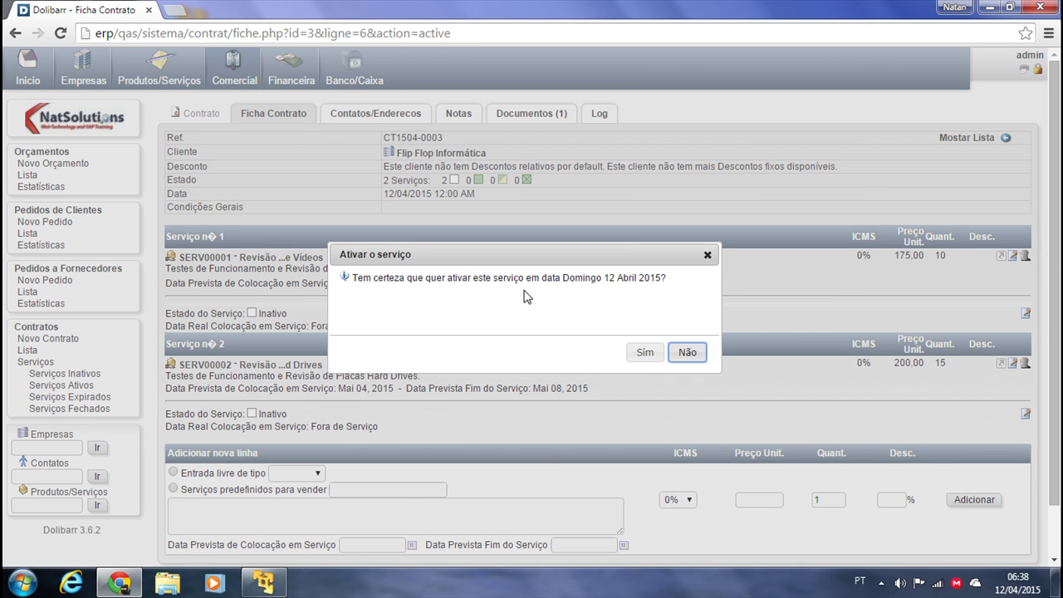
left_click(648, 356)
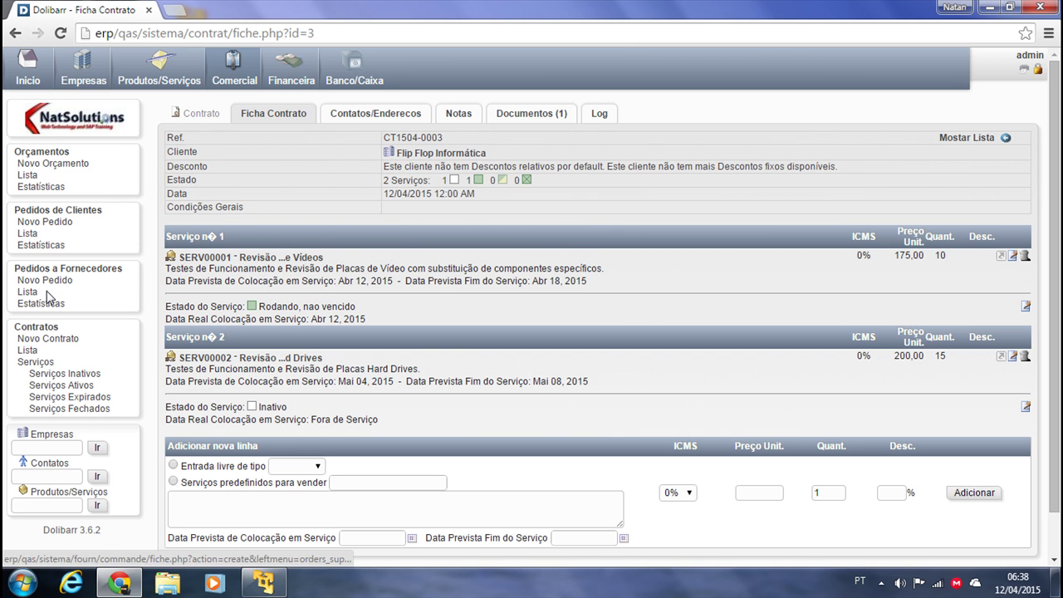
left_click(28, 351)
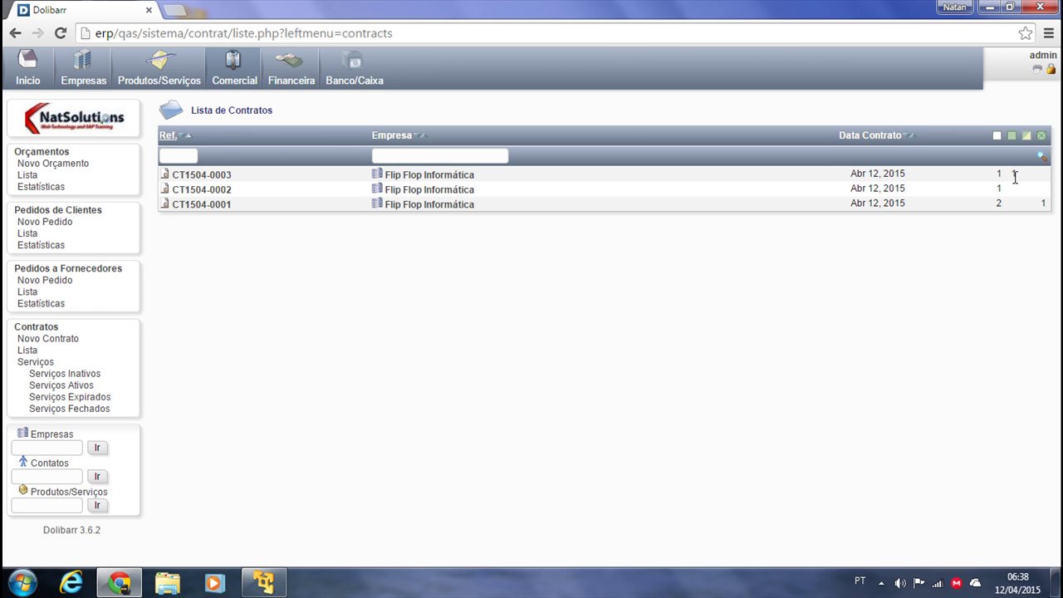
left_click(212, 175)
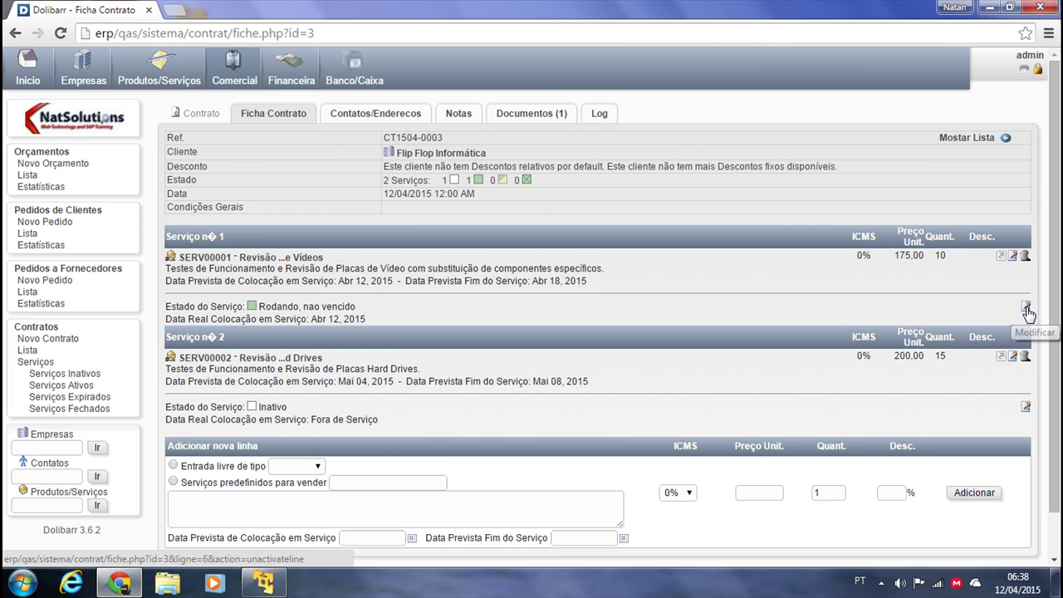
Close service SERV00001 on 12/04/2015 with the comment 'Serviço Finalizado', confirming with Sim
left_click(1026, 307)
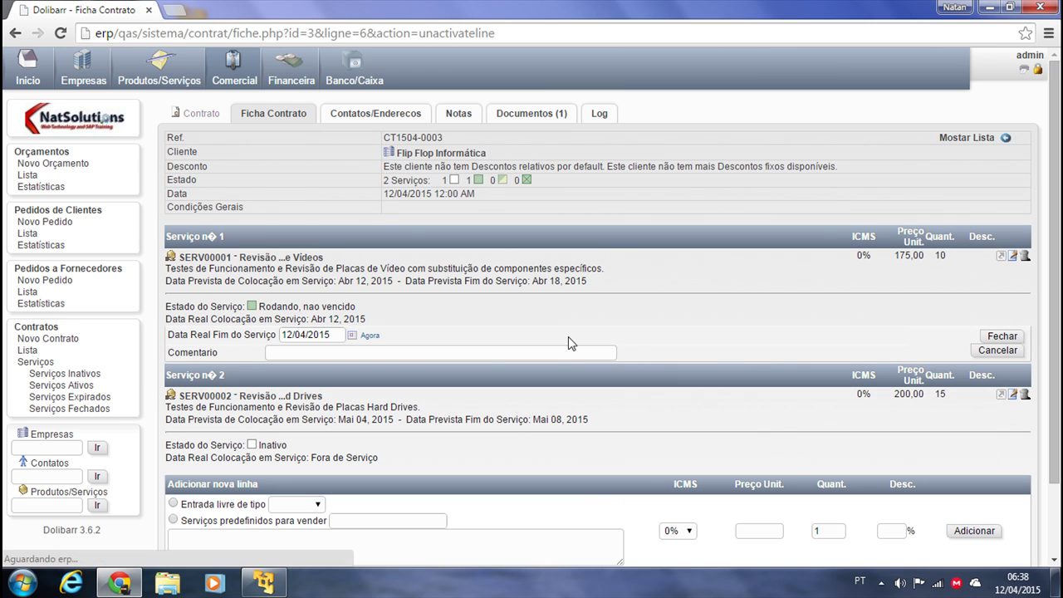
left_click(300, 352)
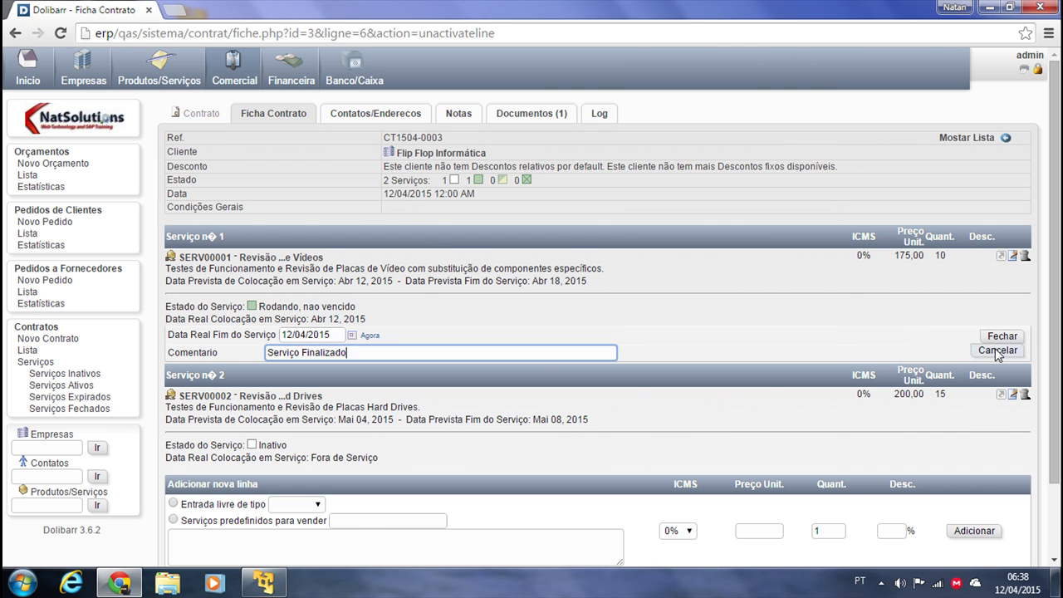
left_click(1002, 337)
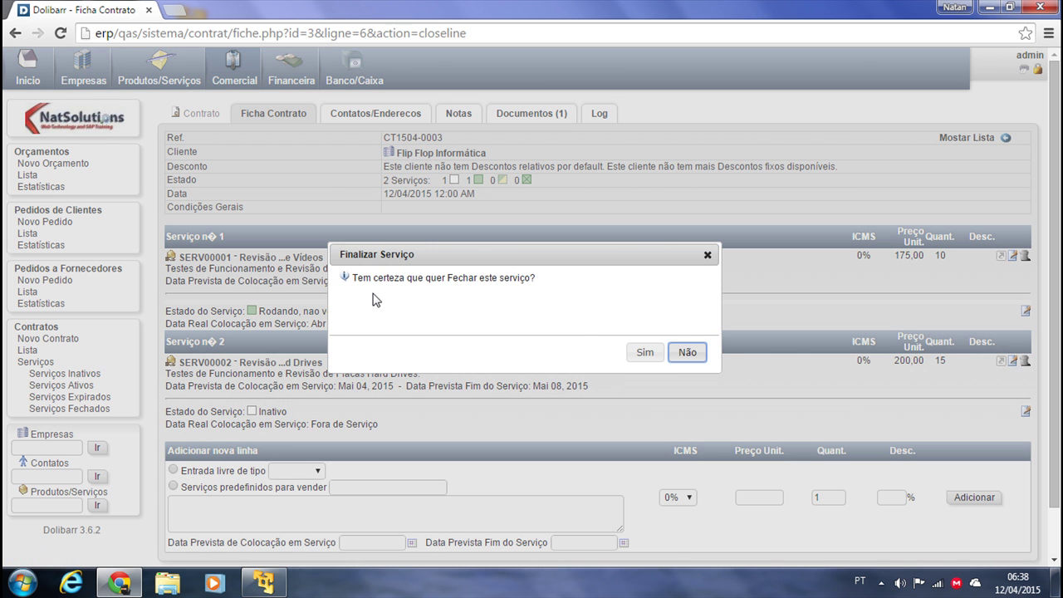
left_click(643, 352)
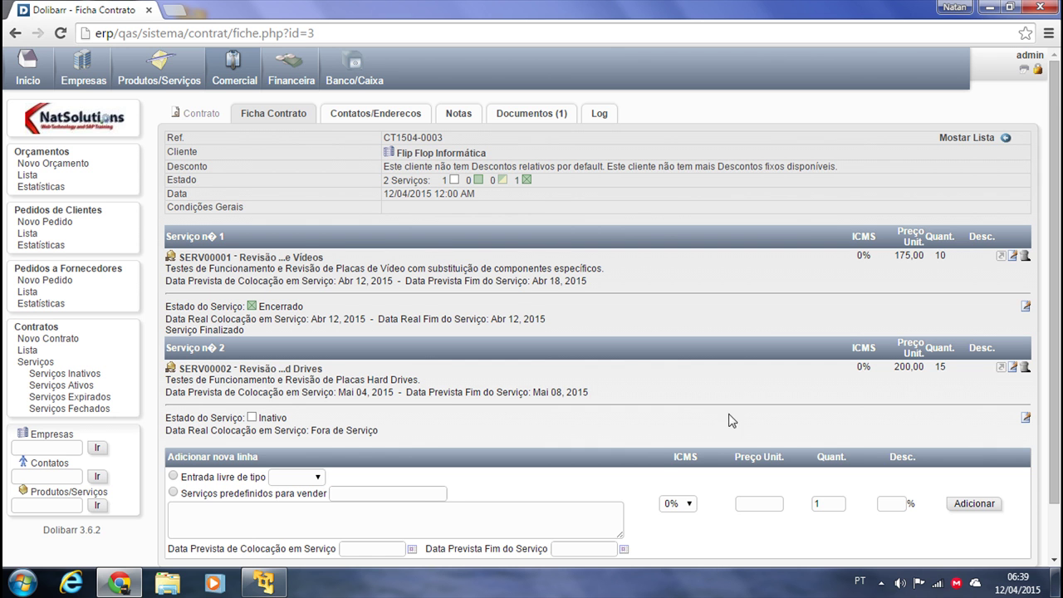
scroll(679, 388, "down", 1)
Create a draft invoice dated today, paid by Transferência, billing SERV00001 and SERV00002 for 4 750,00
left_click(781, 532)
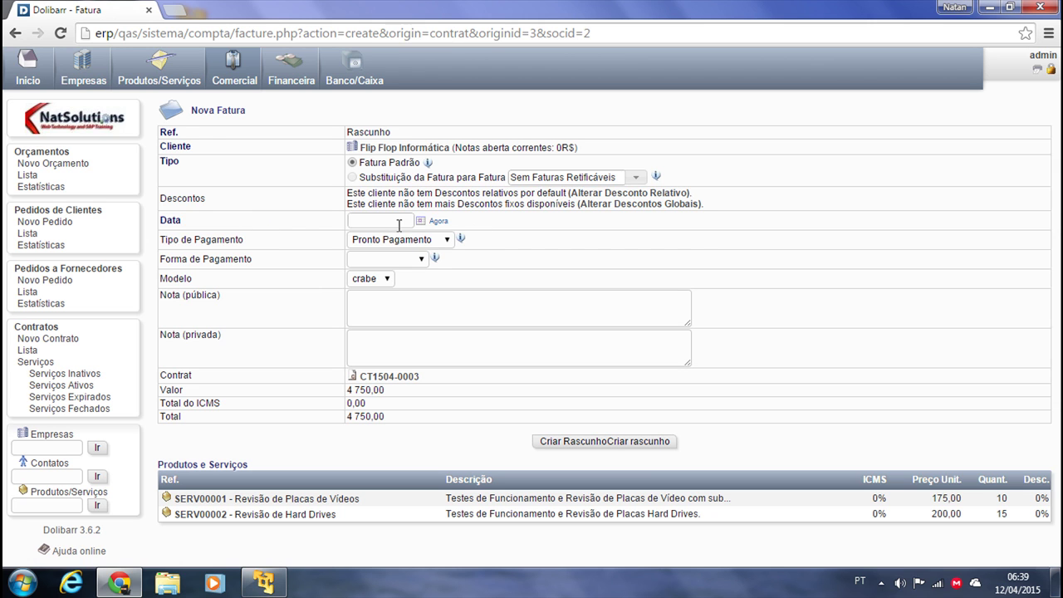
left_click(437, 221)
left_click(381, 259)
left_click(387, 295)
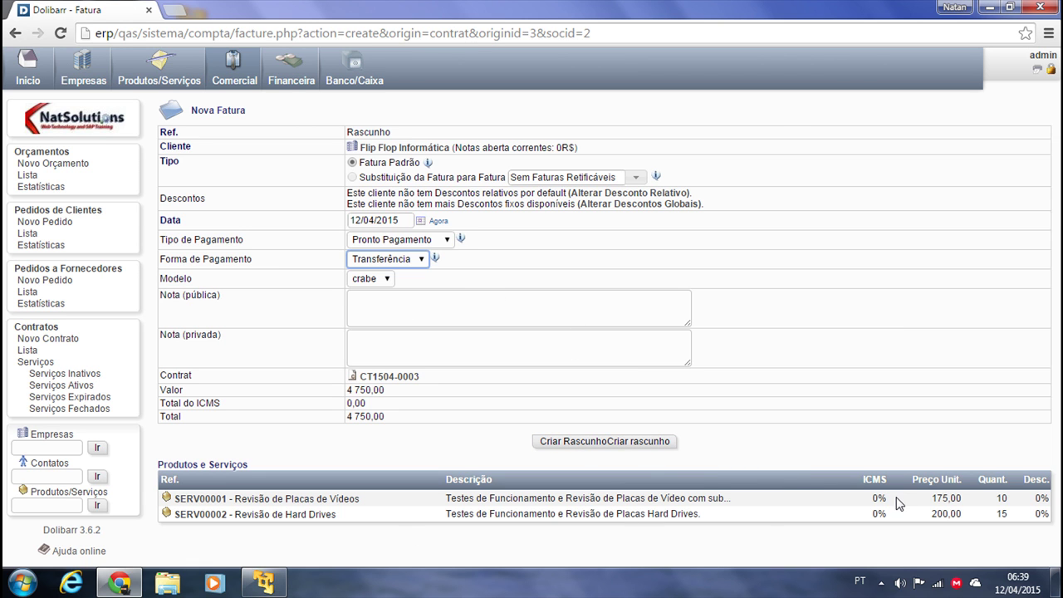
left_click(603, 443)
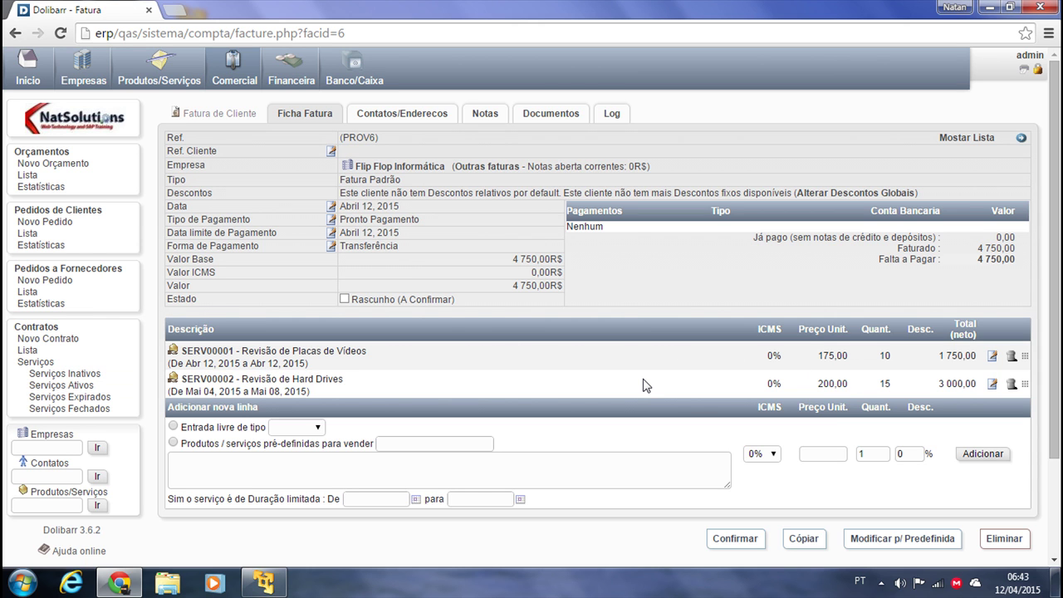
Delete the SERV00002 hard drive review line from draft invoice PROV6 and confirm
left_click(1011, 384)
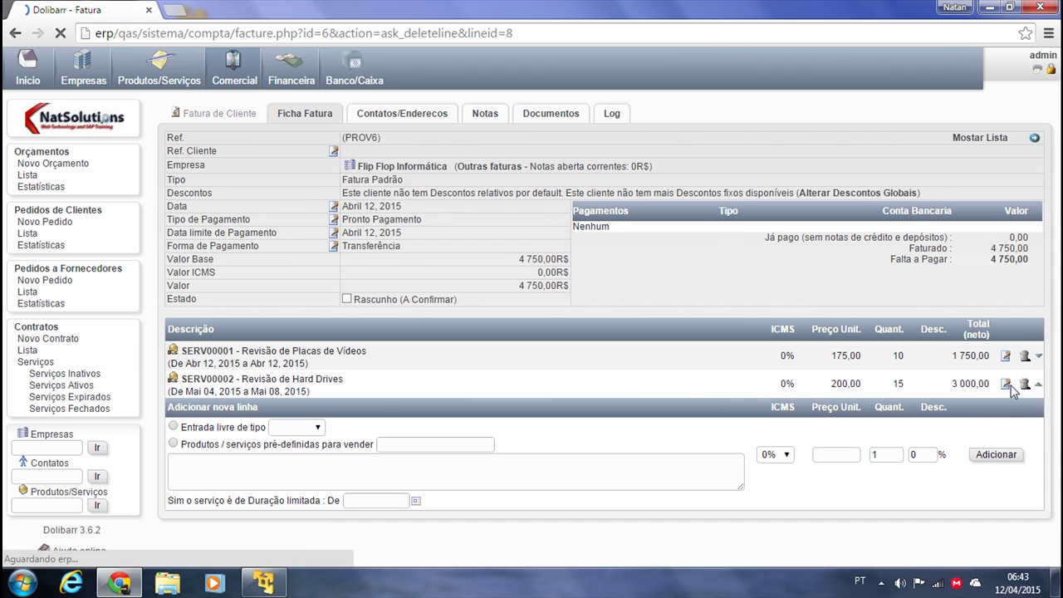
left_click(643, 358)
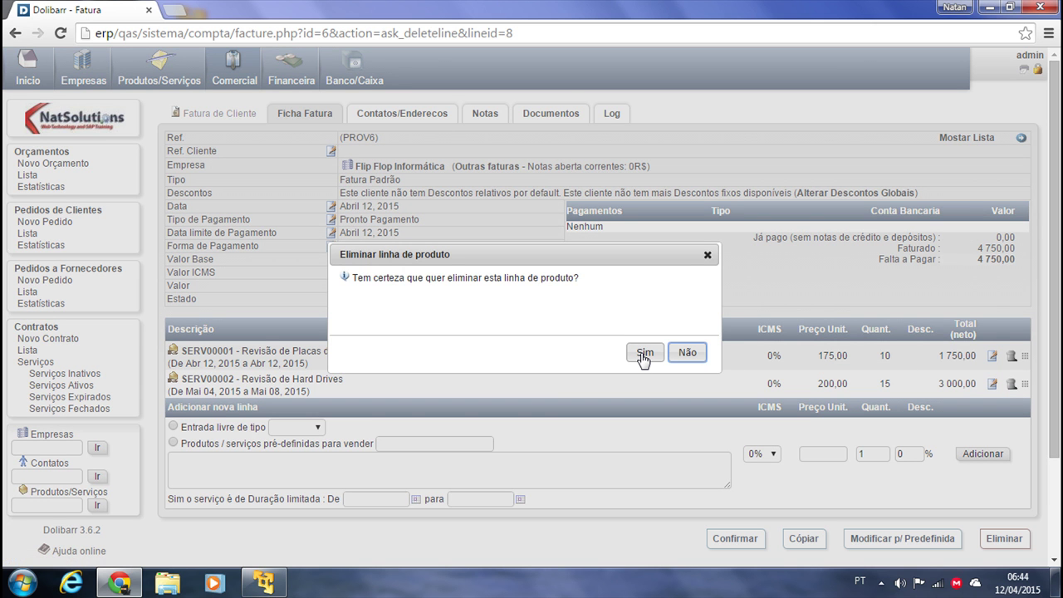
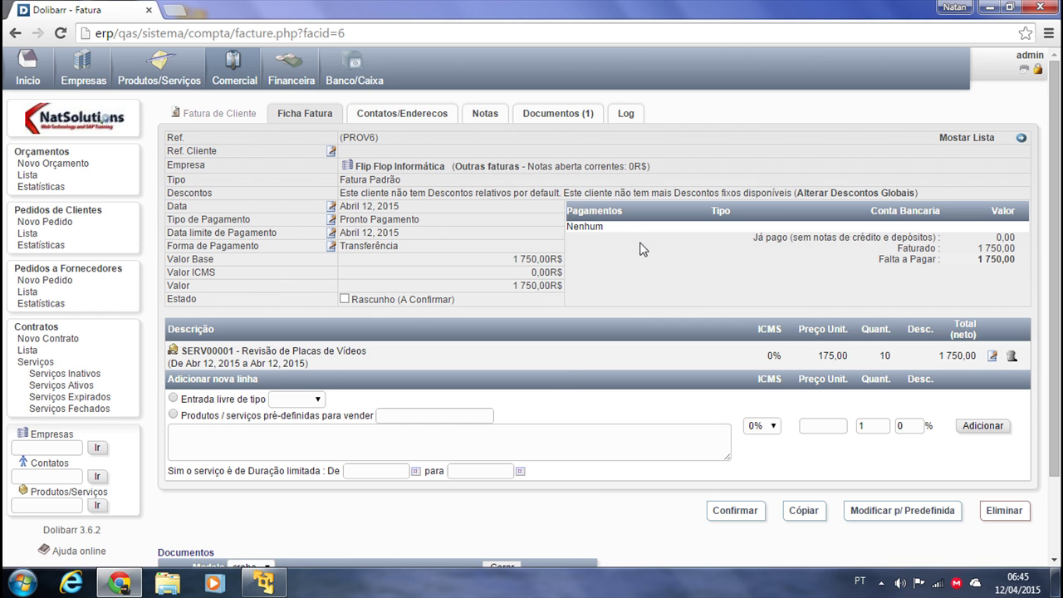
Validate the Flip Flop Informática draft invoice, confirming with Sim, so it becomes FA1504-0004
scroll(689, 396, "down", 2)
scroll(697, 386, "up", 2)
left_click(735, 513)
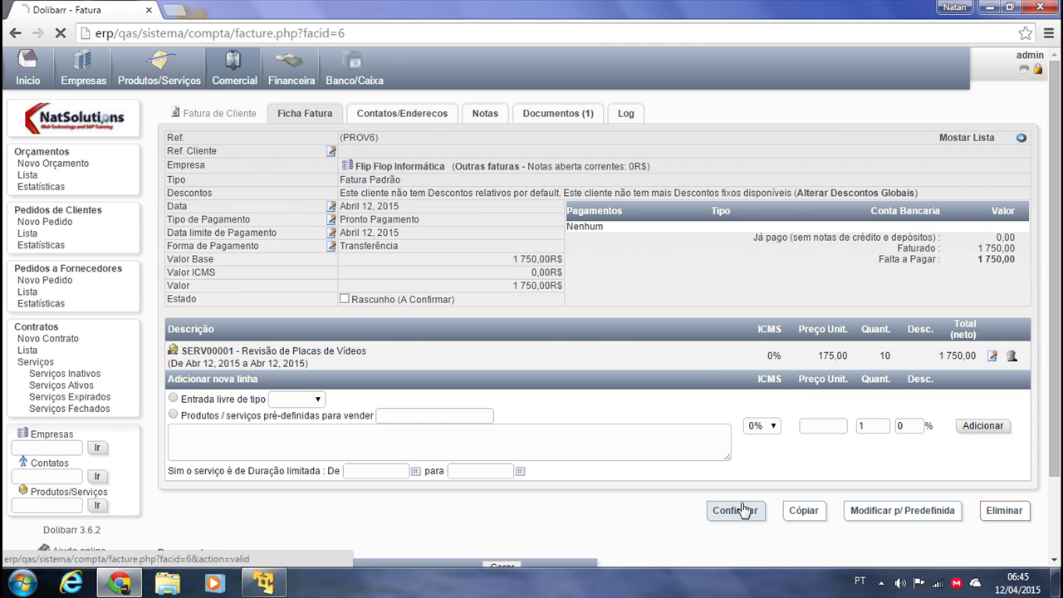
left_click(643, 353)
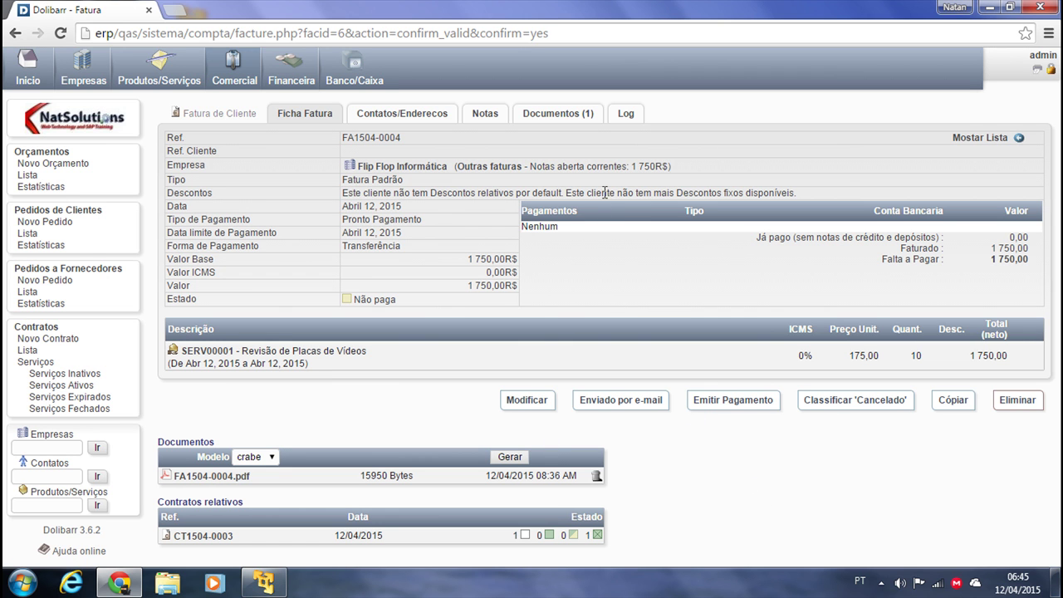
Review the FA1504-0004.pdf invoice in the PDF viewer, then start recording its payment
left_click(196, 476)
left_click(50, 552)
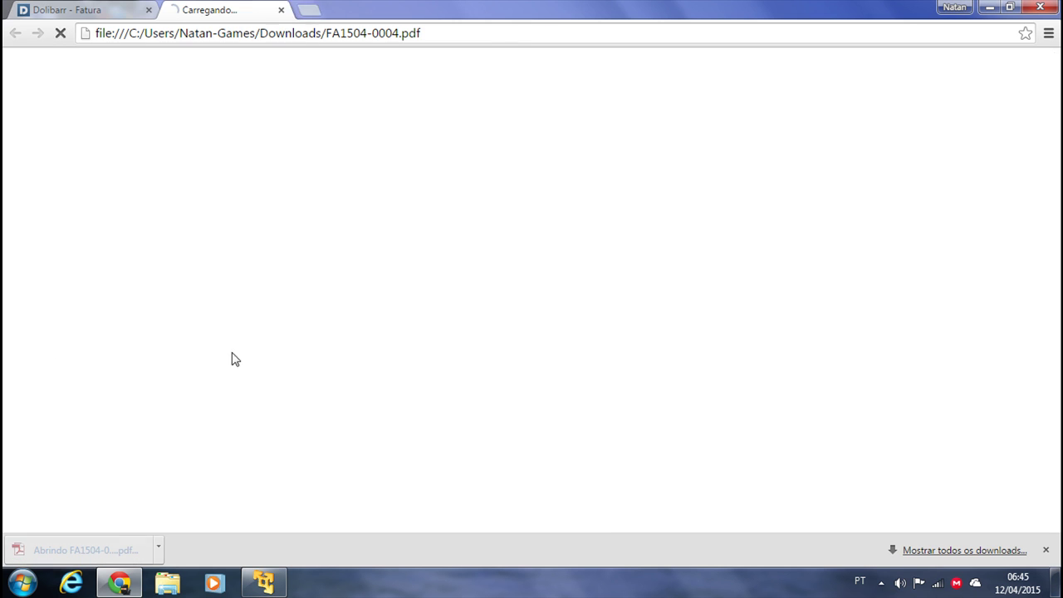
scroll(711, 415, "down", 1)
scroll(712, 416, "down", 5)
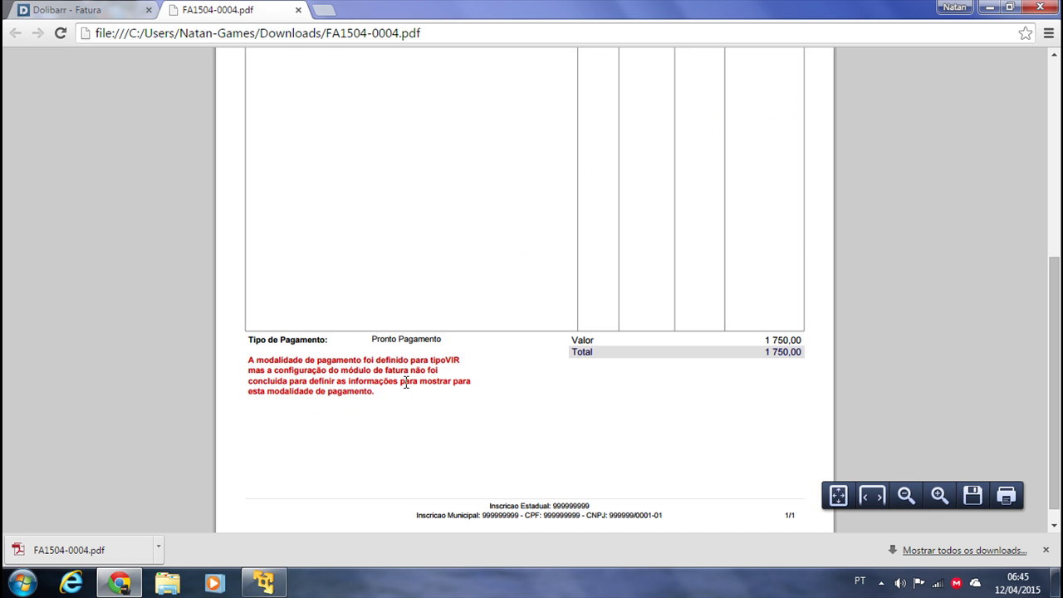
scroll(705, 290, "up", 4)
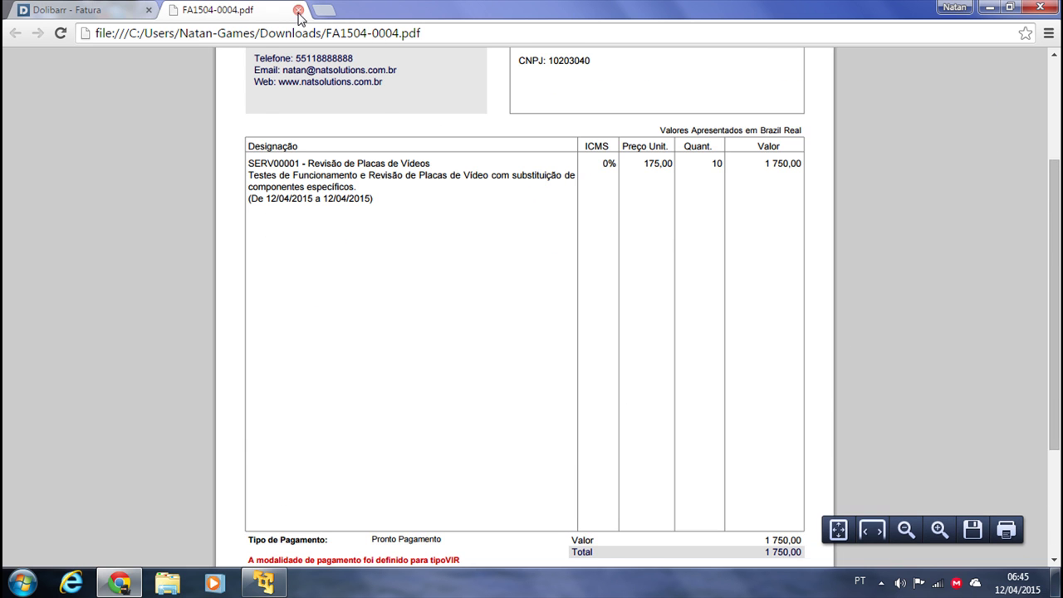
left_click(298, 10)
left_click(737, 402)
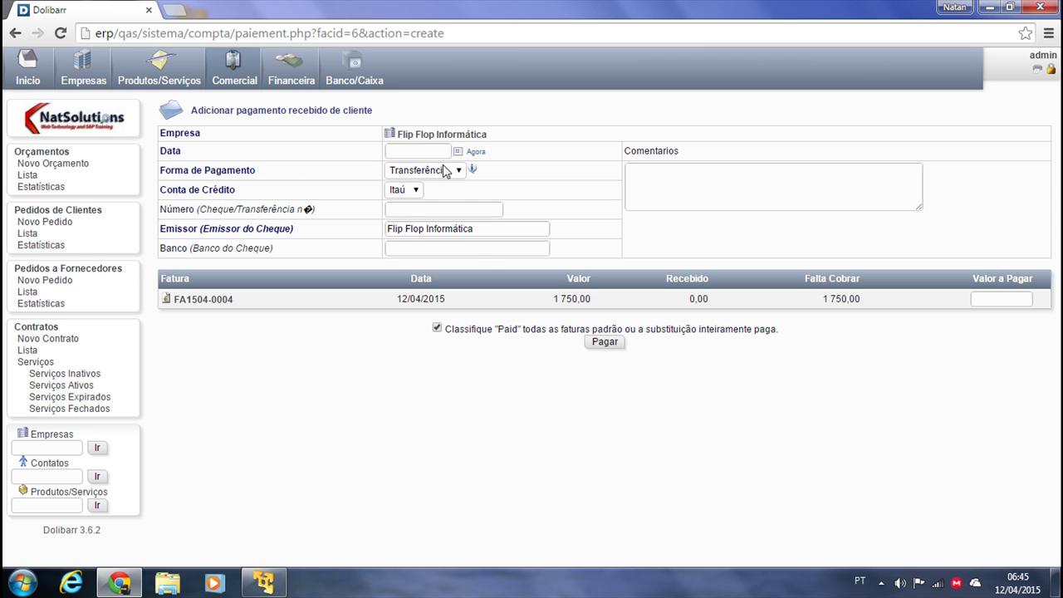
Pay 1750 dated today with comment 'Pagto OK', and confirm the payment
left_click(475, 151)
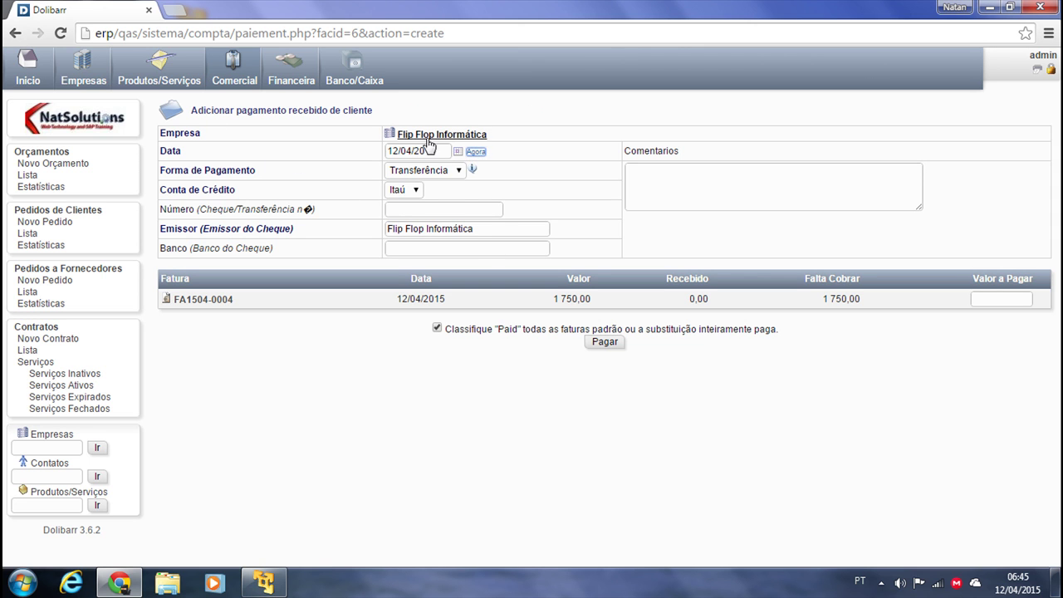
left_click(703, 191)
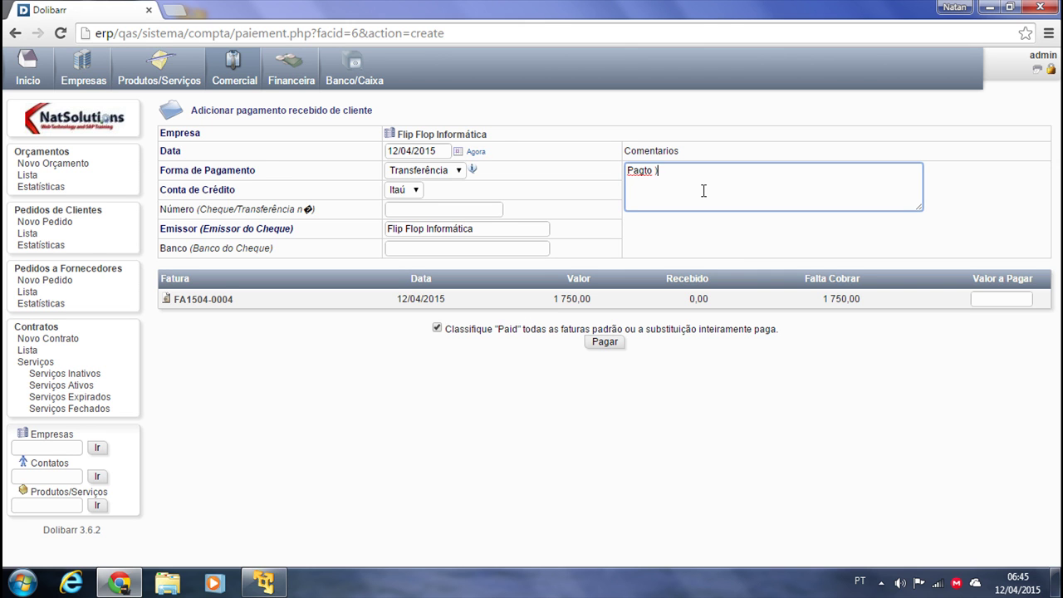
type("Pagto OK")
left_click(599, 347)
left_click(1019, 301)
type("1750")
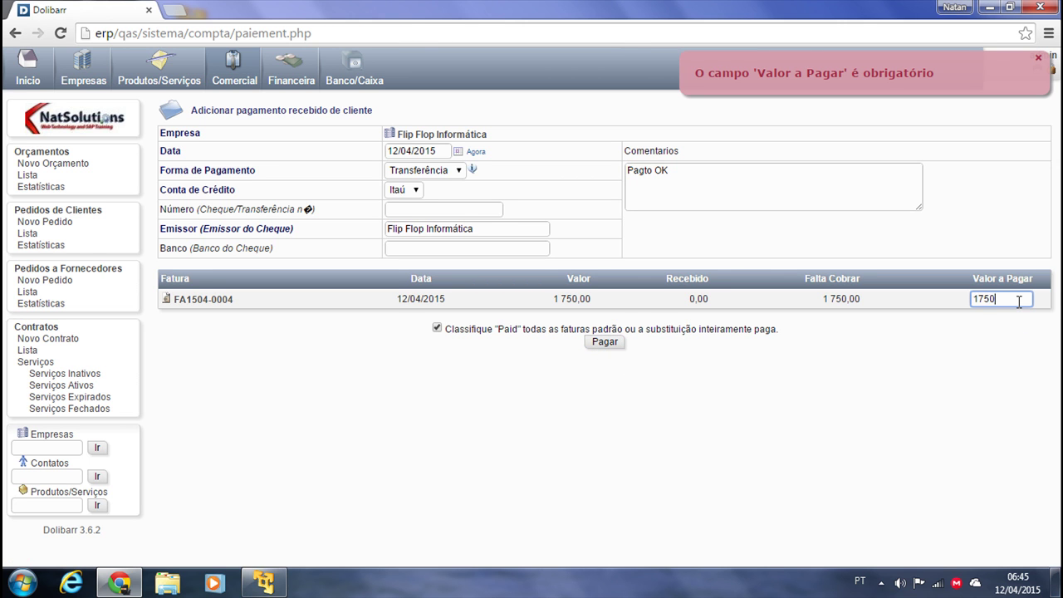
left_click(613, 343)
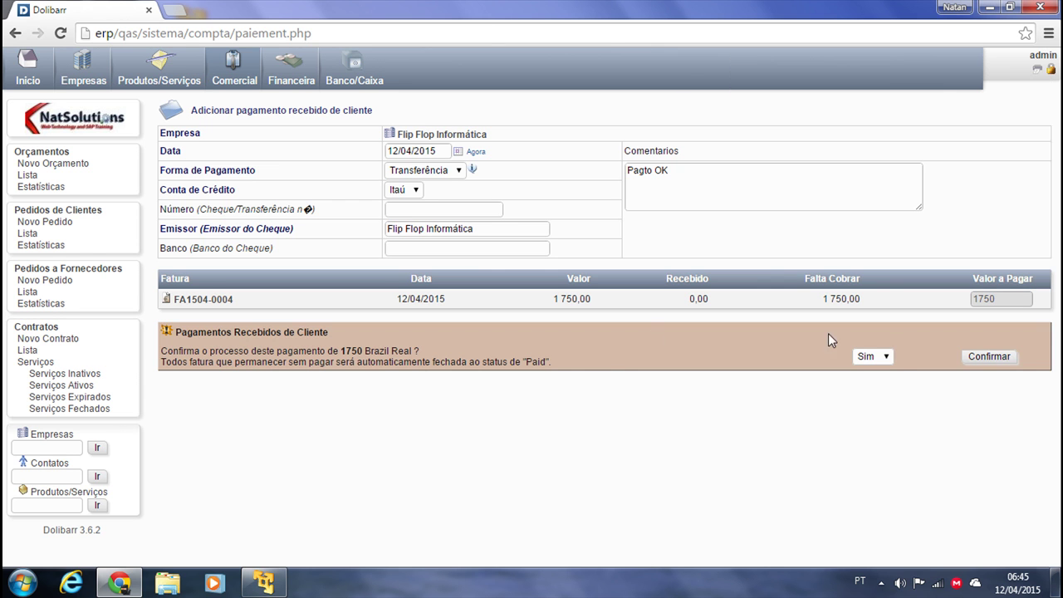
left_click(978, 358)
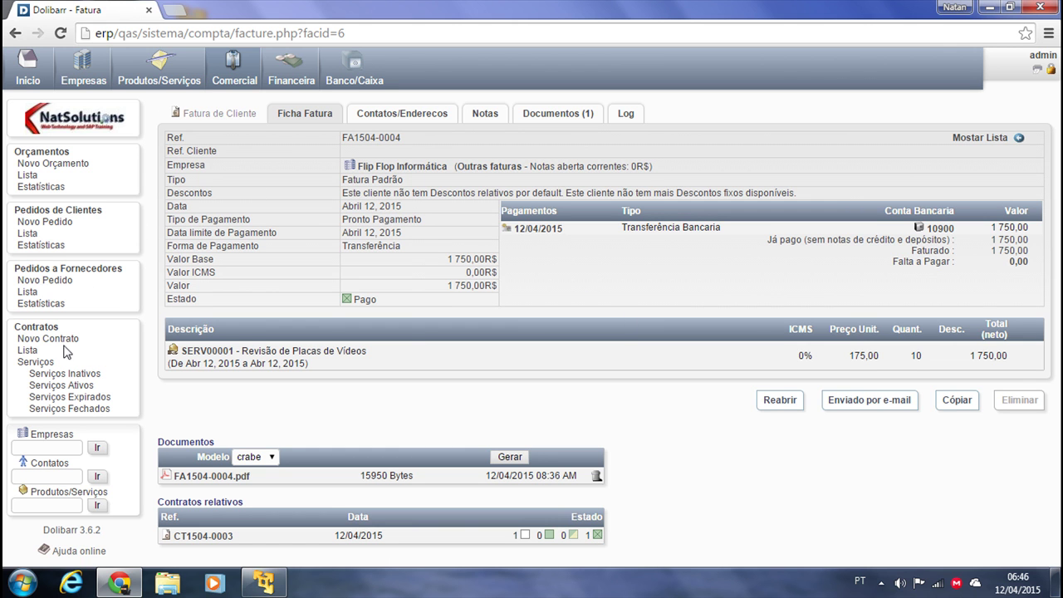
Open contract CT1504-0003 from the contracts overview
left_click(43, 327)
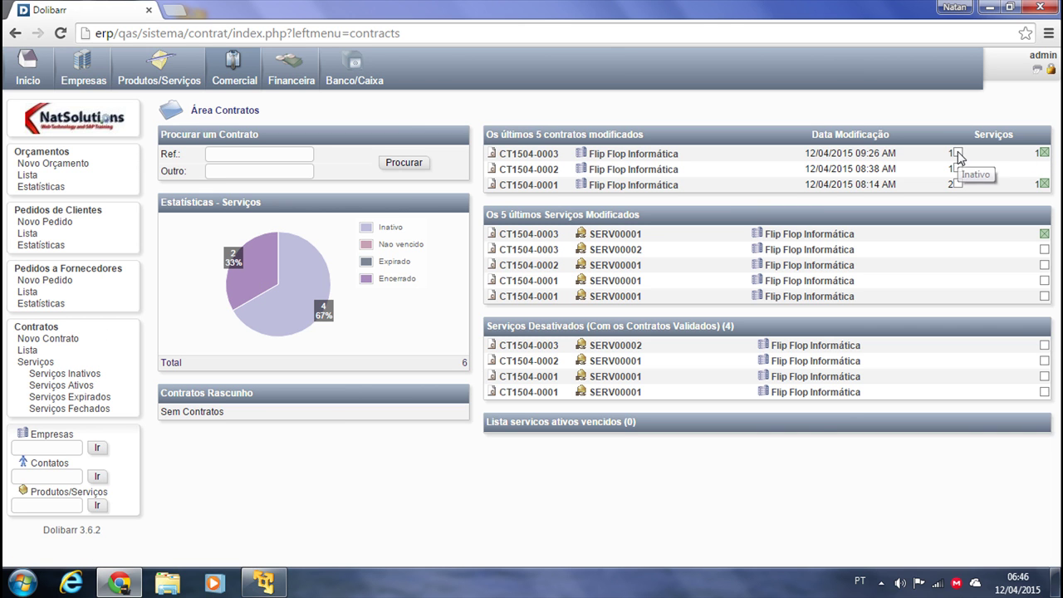
left_click(521, 154)
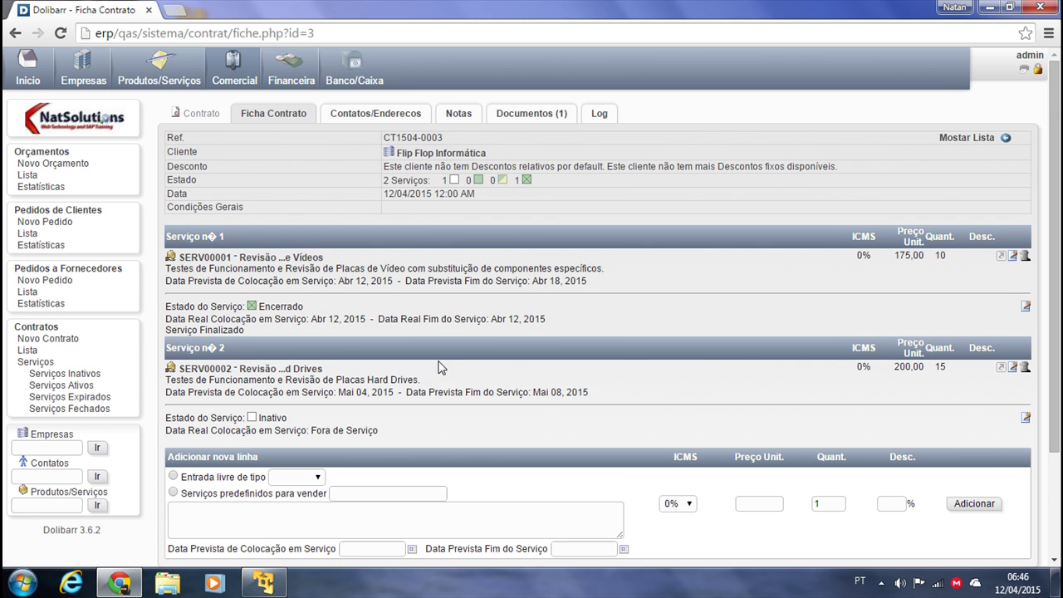
scroll(443, 365, "down", 1)
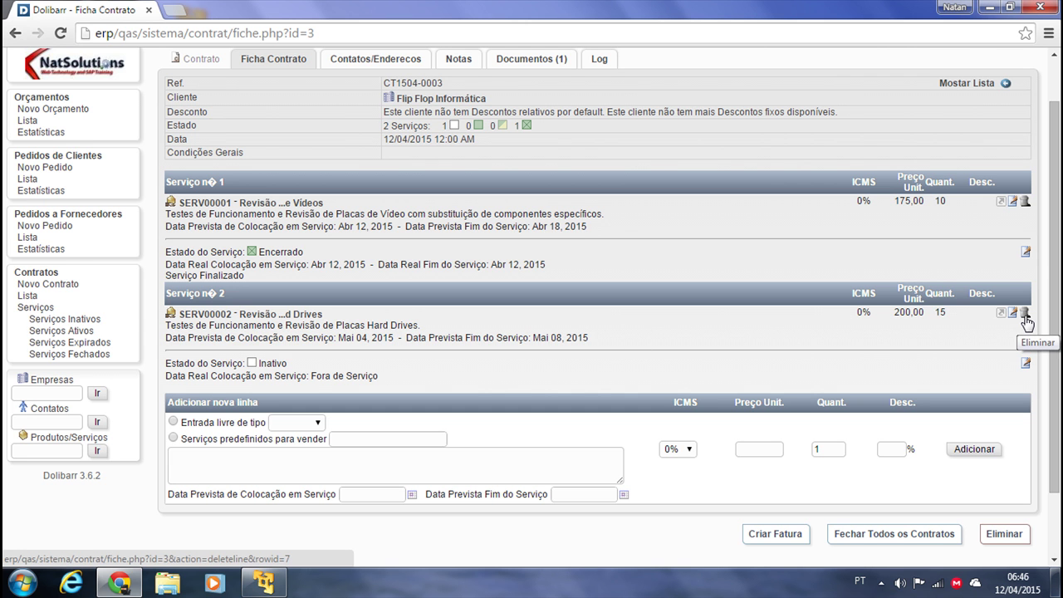
Delete the inactive SERV00002 service line from the contract, confirming with Sim
left_click(1025, 315)
left_click(642, 354)
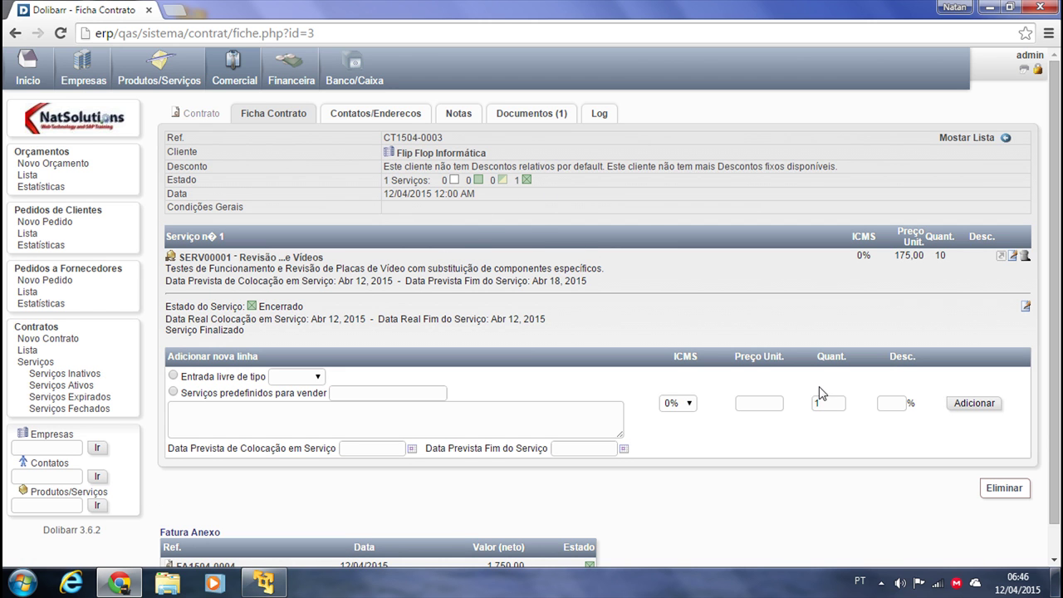
scroll(567, 507, "down", 1)
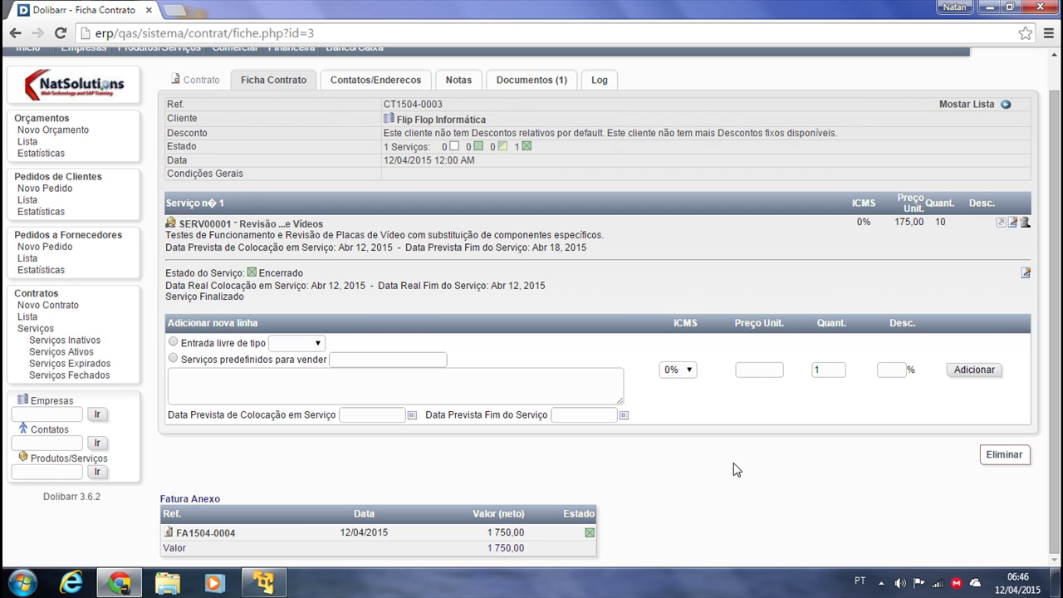
scroll(714, 466, "up", 1)
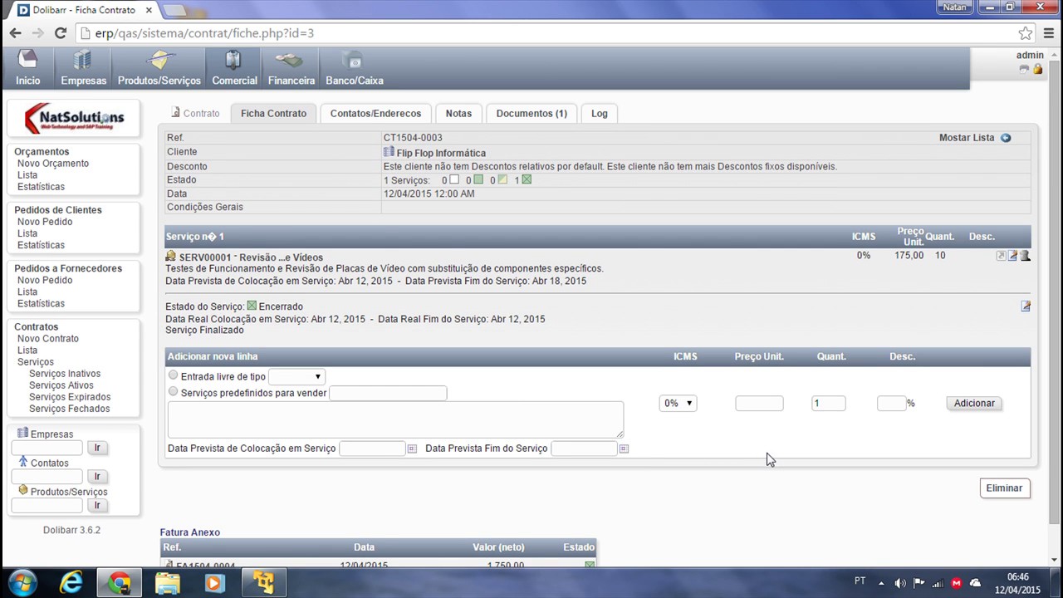
scroll(768, 452, "down", 1)
scroll(695, 462, "up", 1)
Reload the CT1504-0003 contract card and return to the contracts overview
left_click(253, 116)
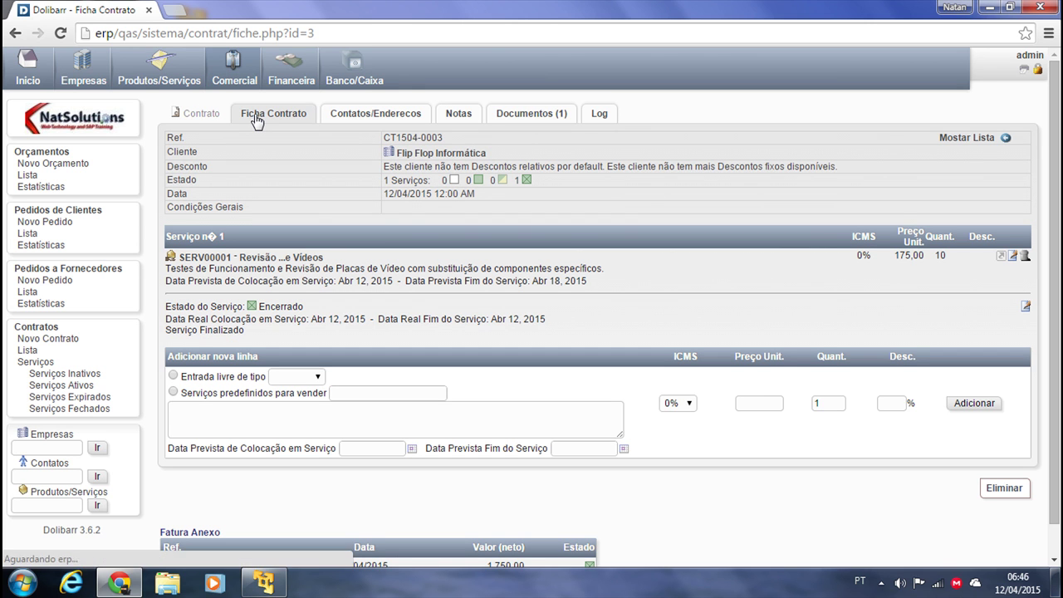
scroll(598, 424, "down", 1)
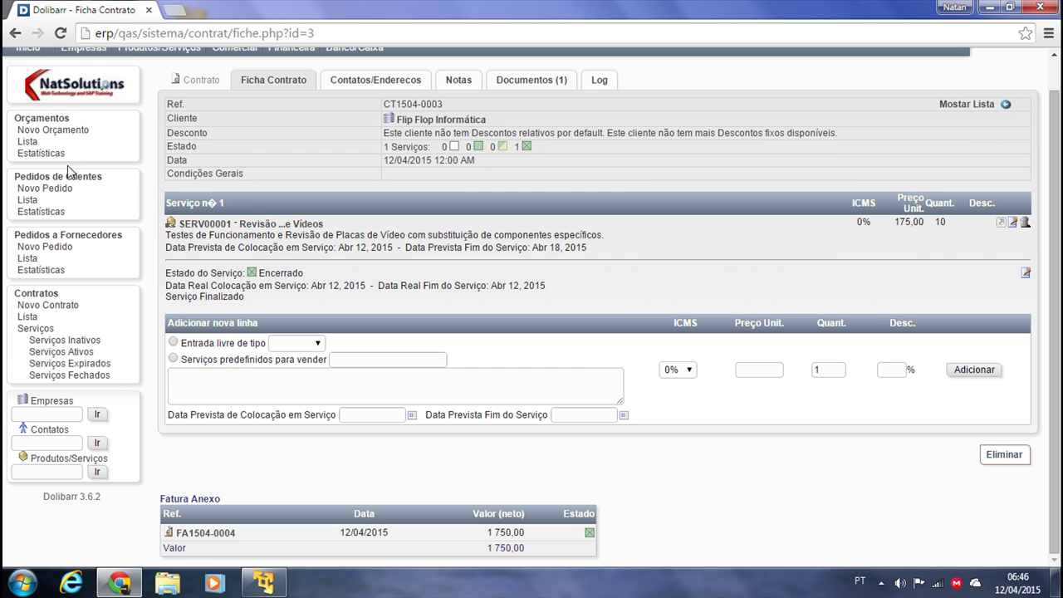
left_click(32, 296)
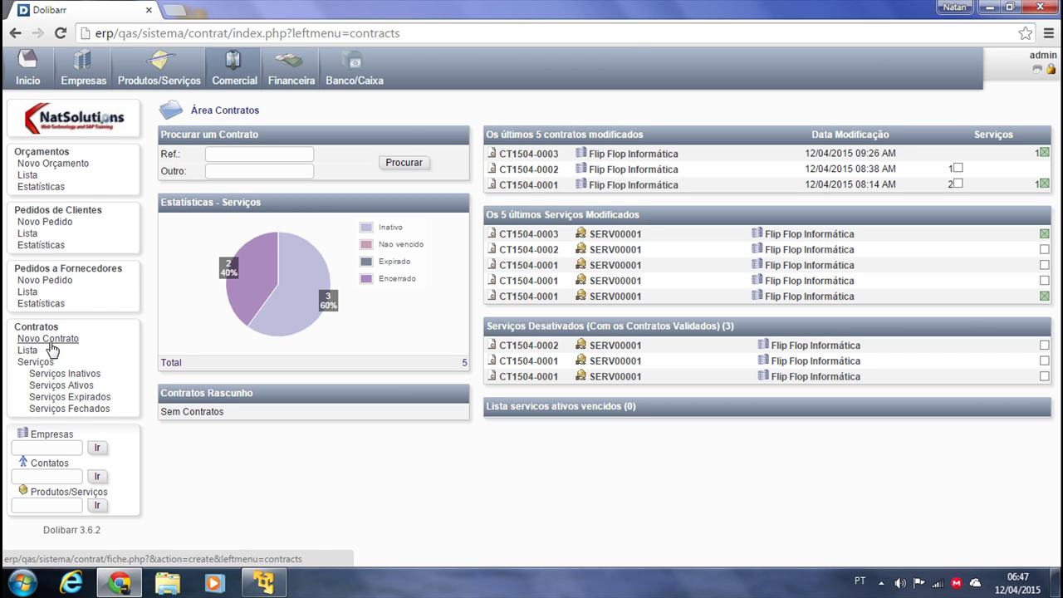
Step through the service lists, contract list and new contract, ending at Área Contratos
left_click(83, 408)
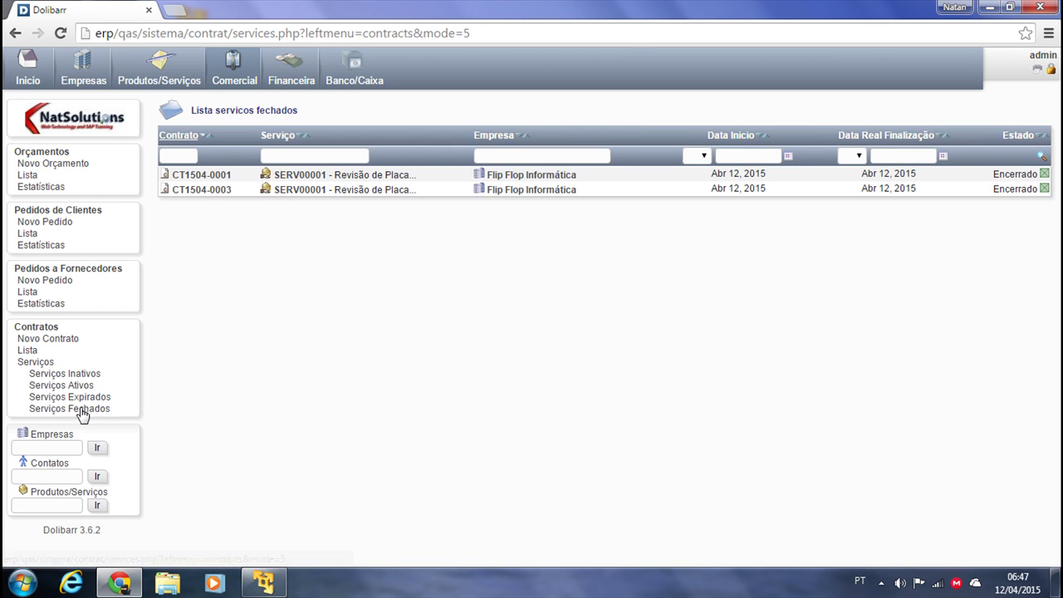
left_click(76, 397)
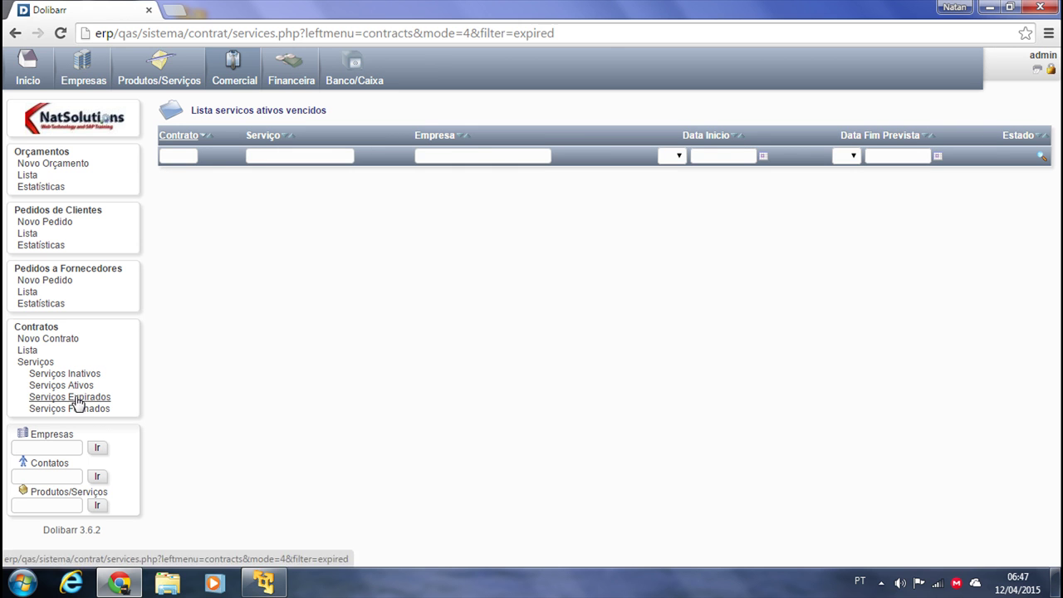
left_click(74, 387)
left_click(79, 375)
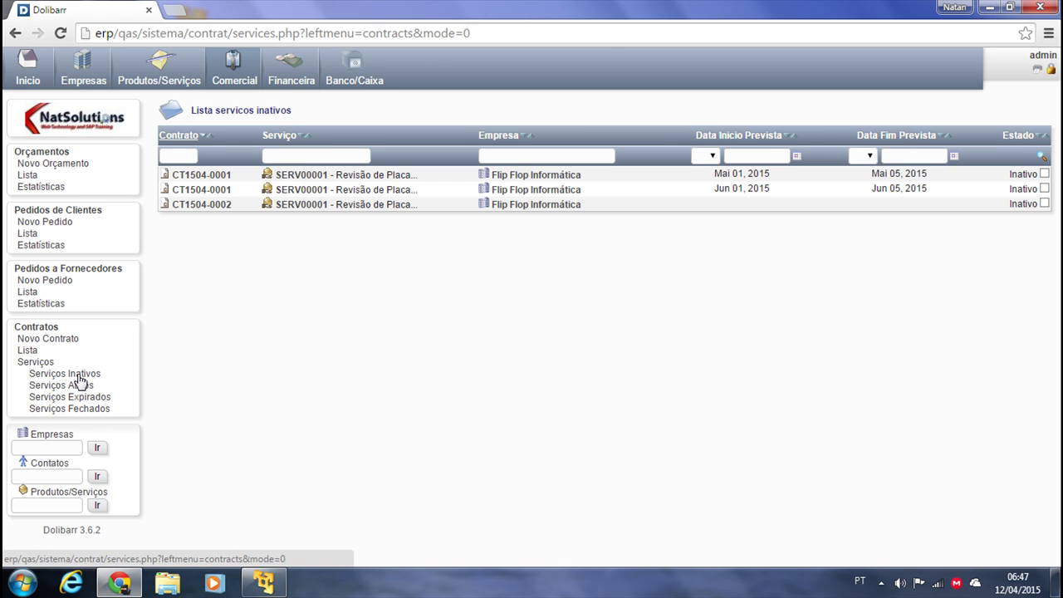
left_click(36, 363)
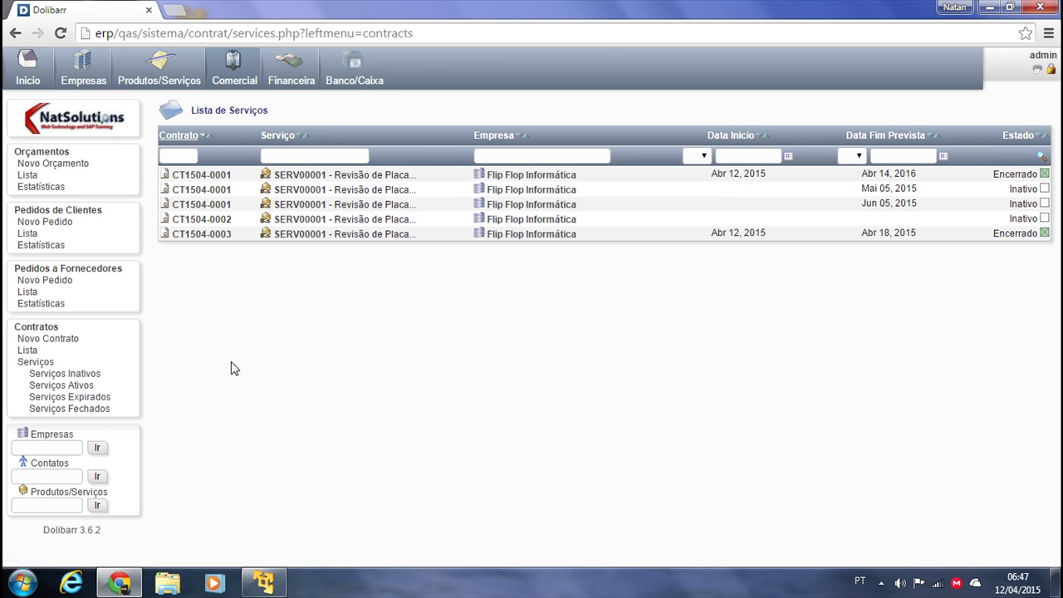
left_click(28, 349)
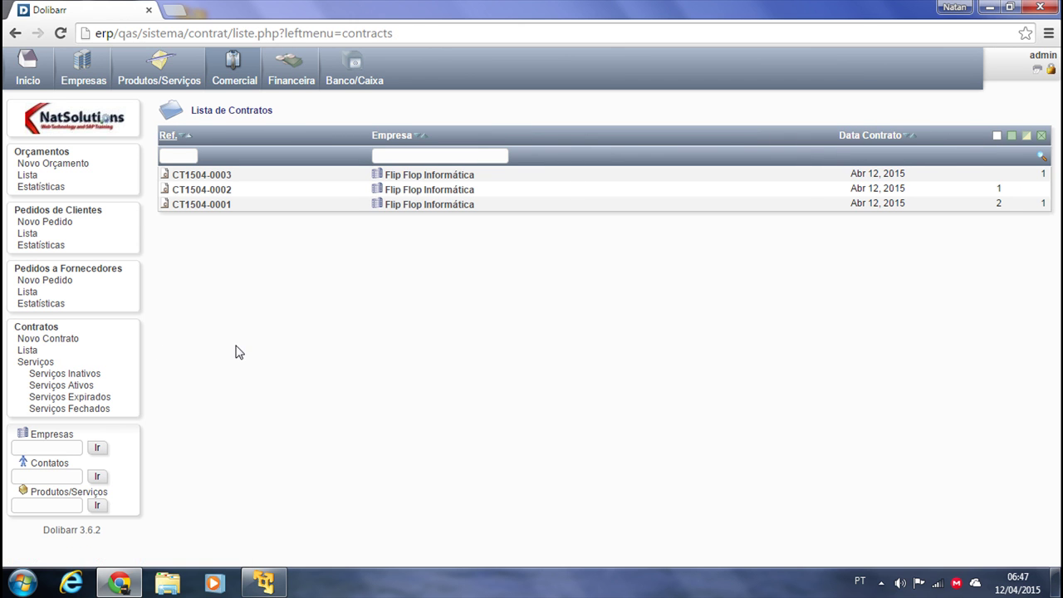
left_click(29, 340)
left_click(42, 326)
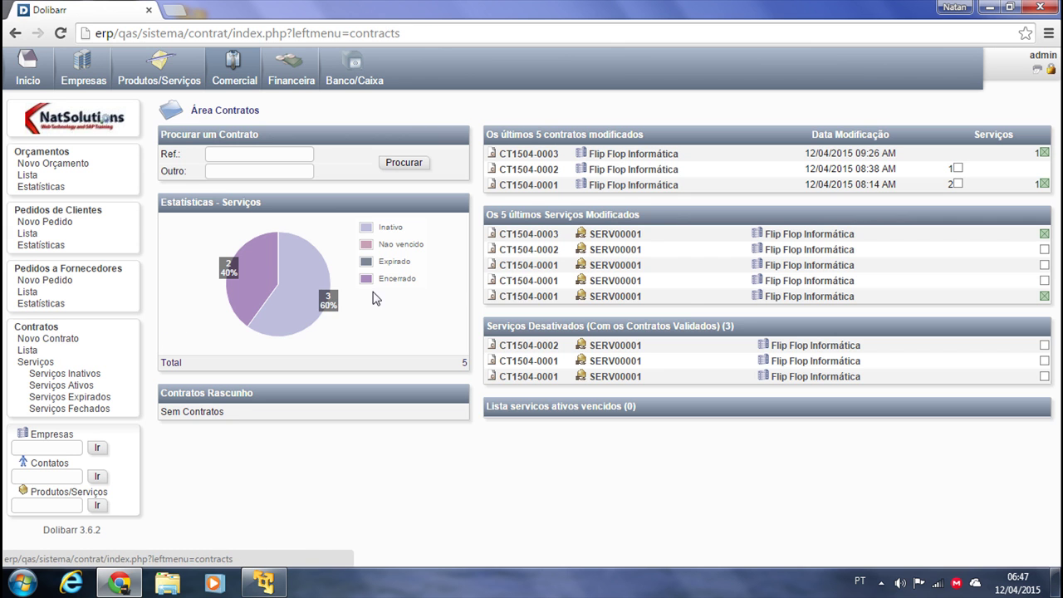
Open contract CT1504-0003, check its Contatos/Endereços tab, and return to Ficha Contrato
left_click(548, 156)
scroll(226, 448, "down", 2)
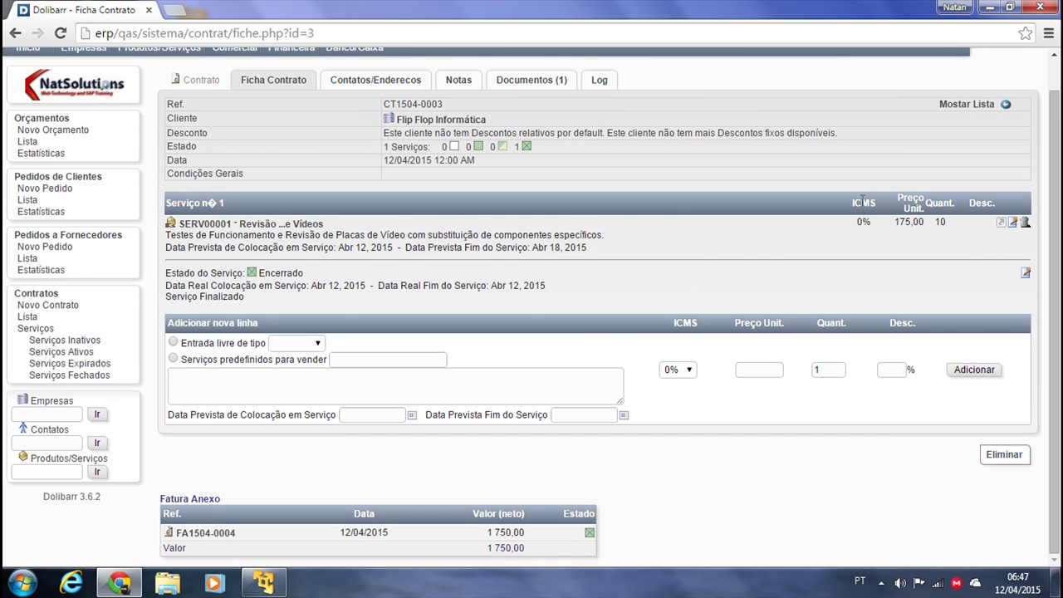
scroll(906, 175, "up", 1)
left_click(356, 123)
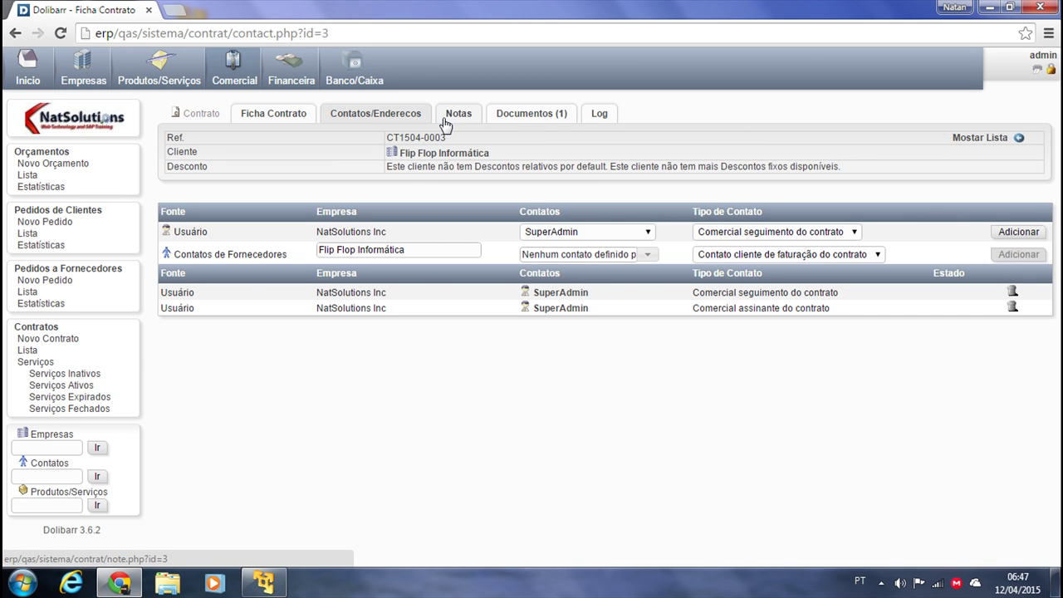
left_click(279, 114)
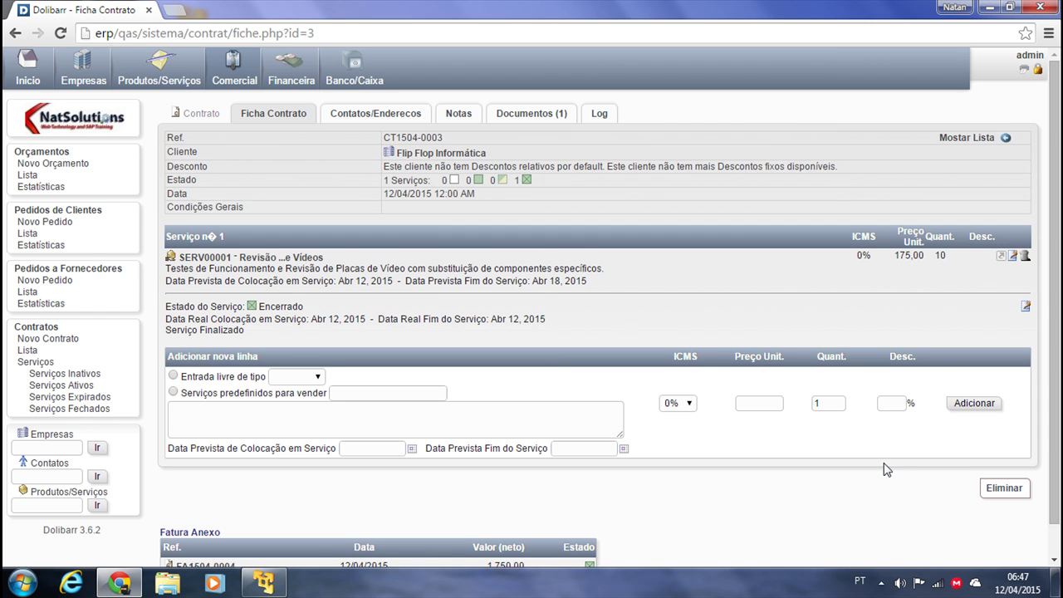
scroll(544, 372, "down", 1)
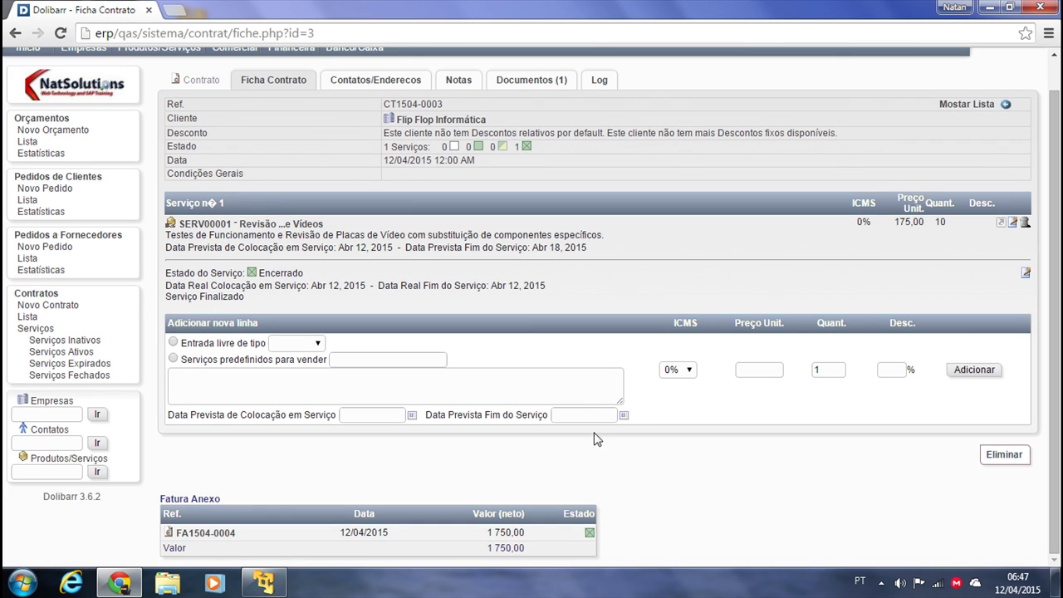
scroll(378, 482, "up", 1)
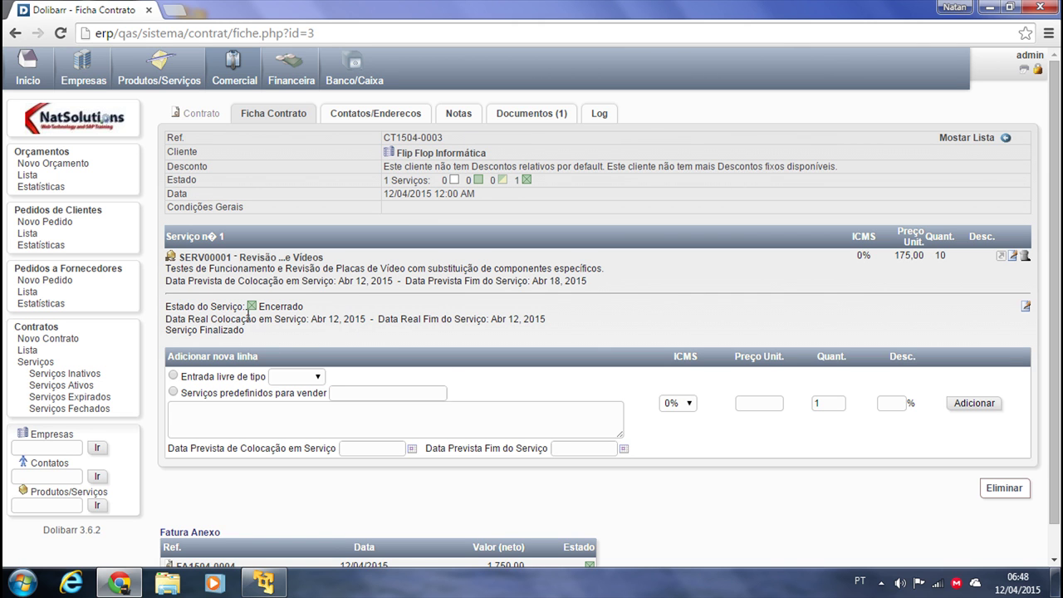
Highlight the service's actual start and end dates, then open CT1504-0002 from the contracts list
left_click_drag(333, 323, 348, 324)
left_click_drag(543, 319, 477, 314)
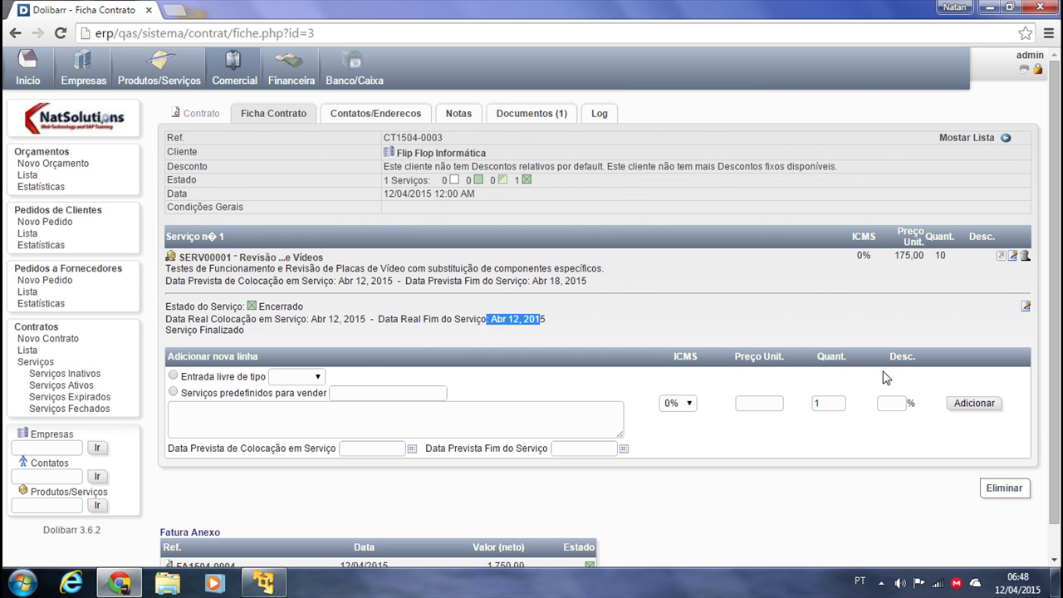
scroll(656, 478, "down", 1)
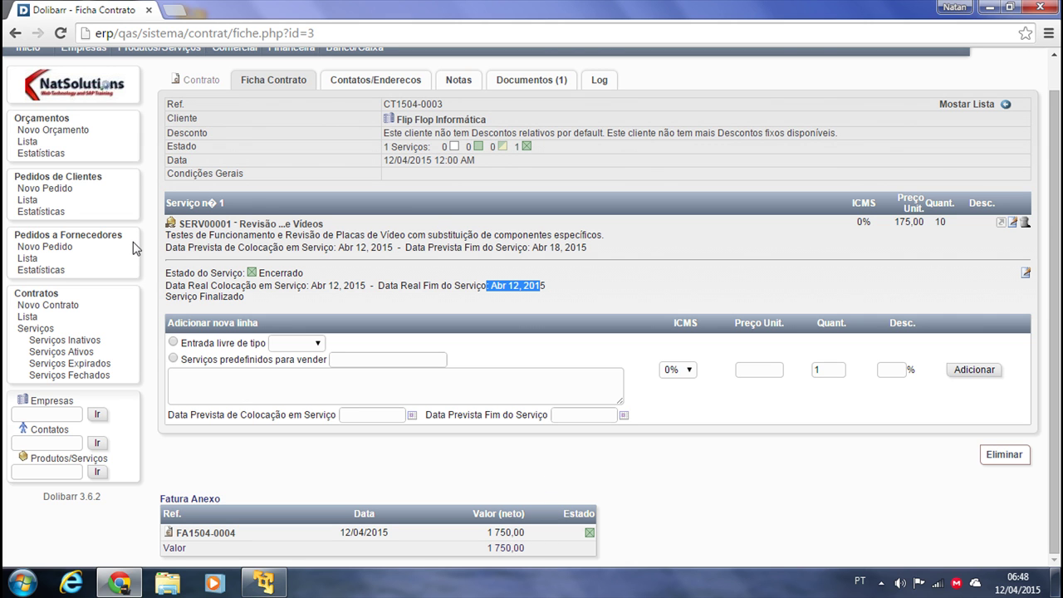
left_click(571, 366)
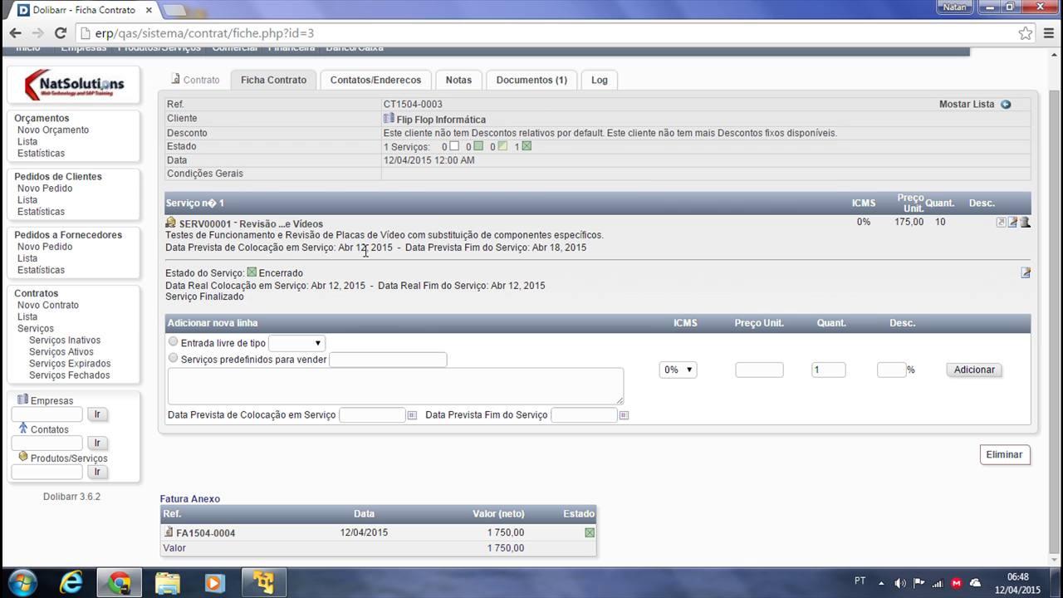
left_click(27, 316)
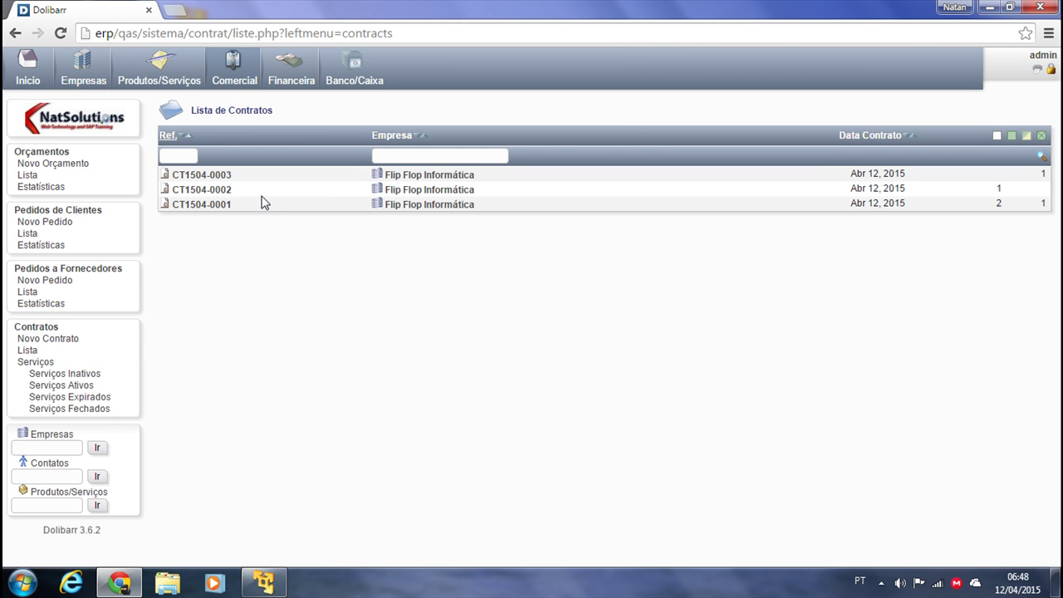
left_click(201, 190)
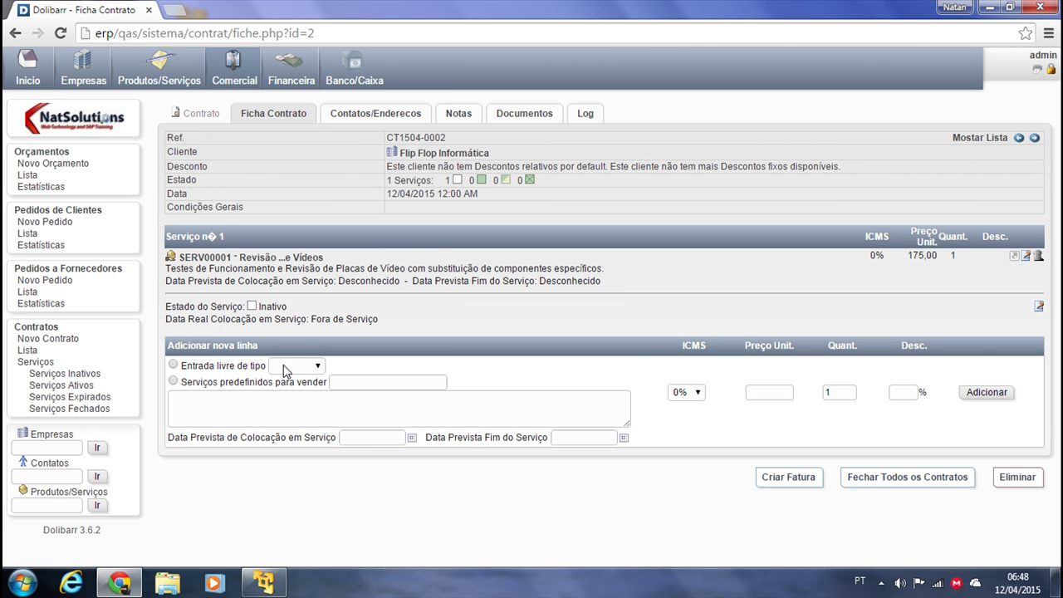
Try a predefined service line, searching 'SERV' and dismissing the suggestions
left_click(172, 380)
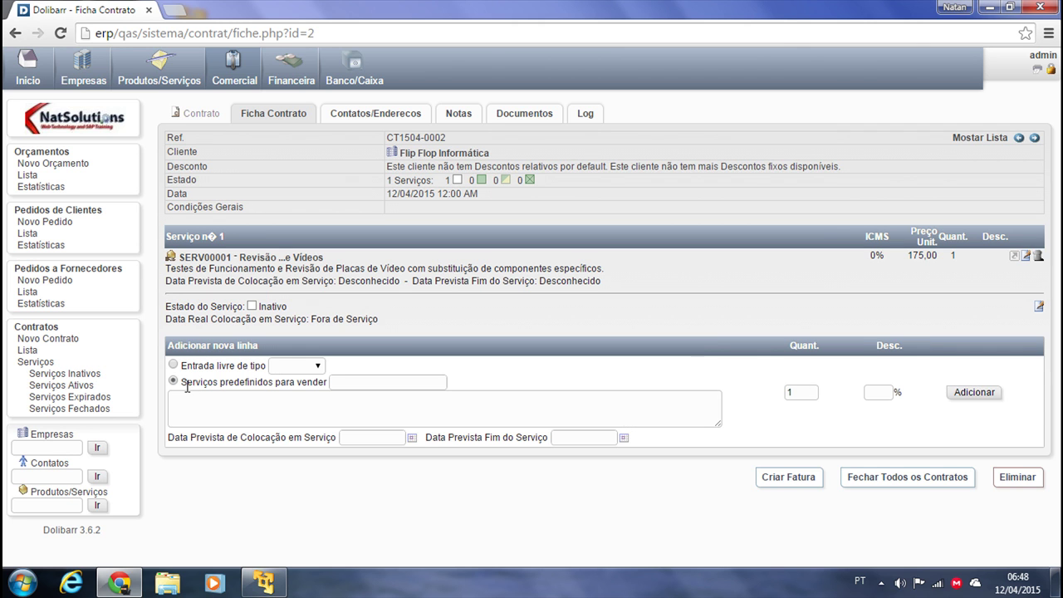
left_click_drag(181, 384, 355, 382)
left_click(358, 383)
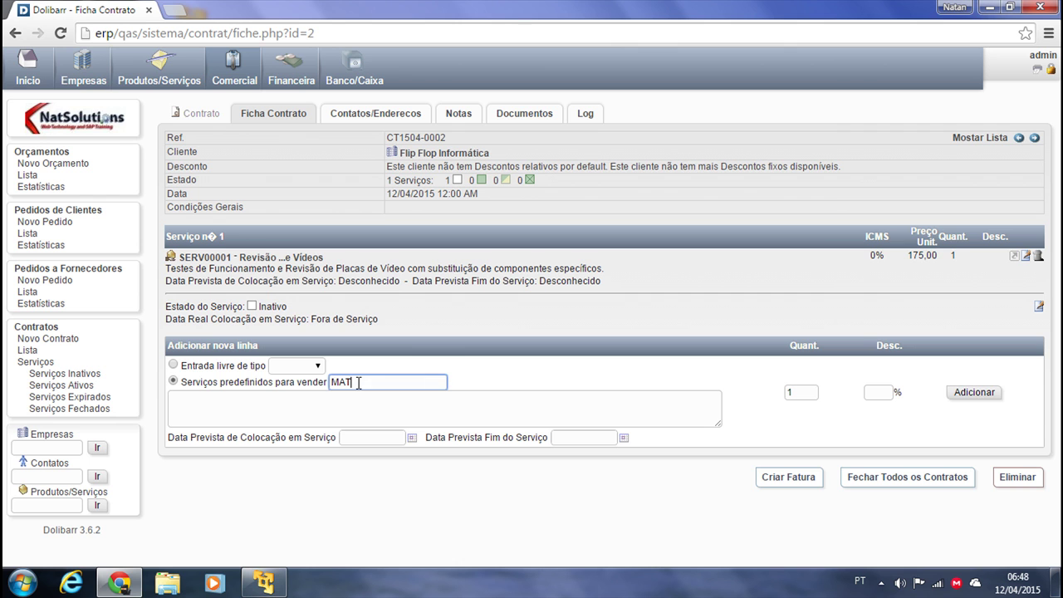
type("SERV")
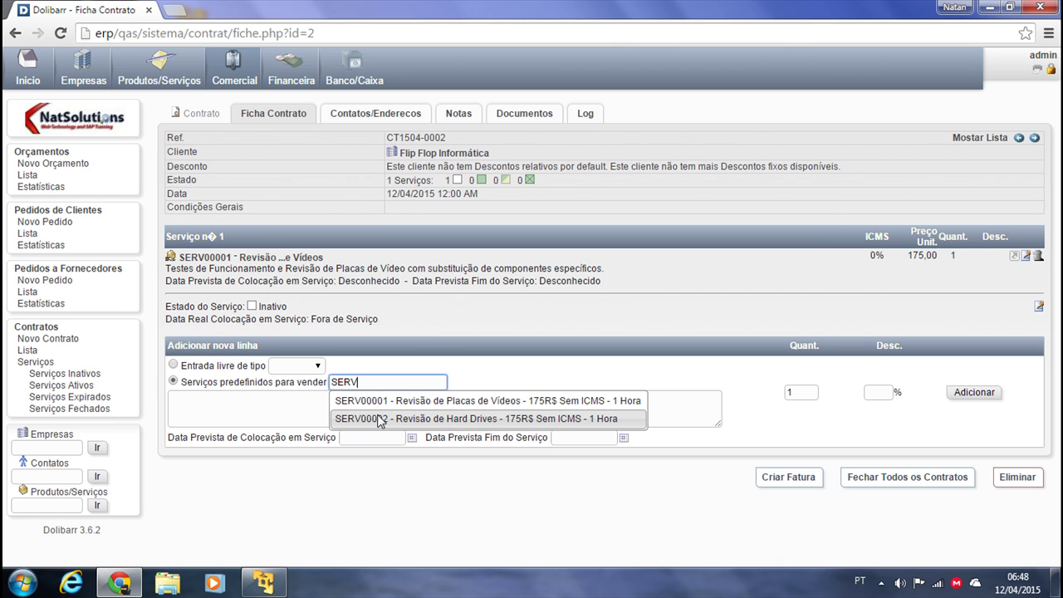
left_click(278, 469)
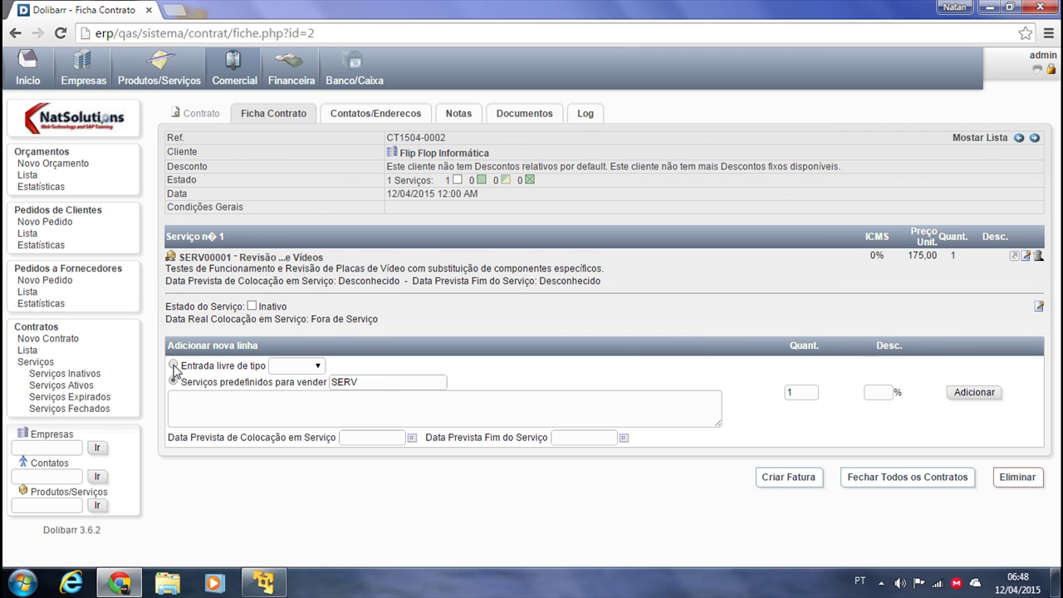
Switch to a free-entry Produto line, type 'MAT00-', then clear the description
left_click(174, 365)
left_click(291, 366)
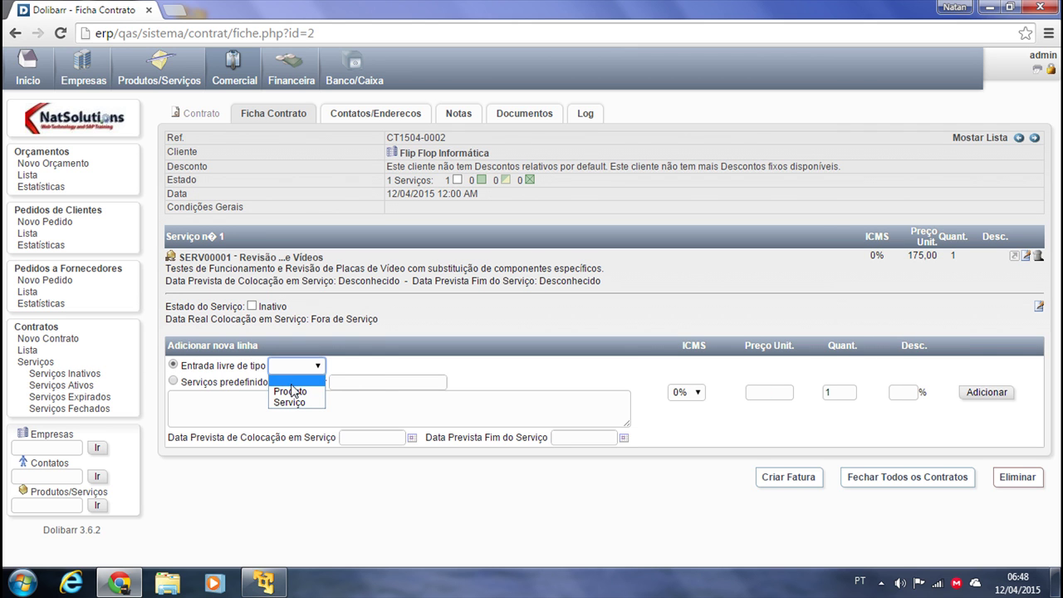
left_click(293, 387)
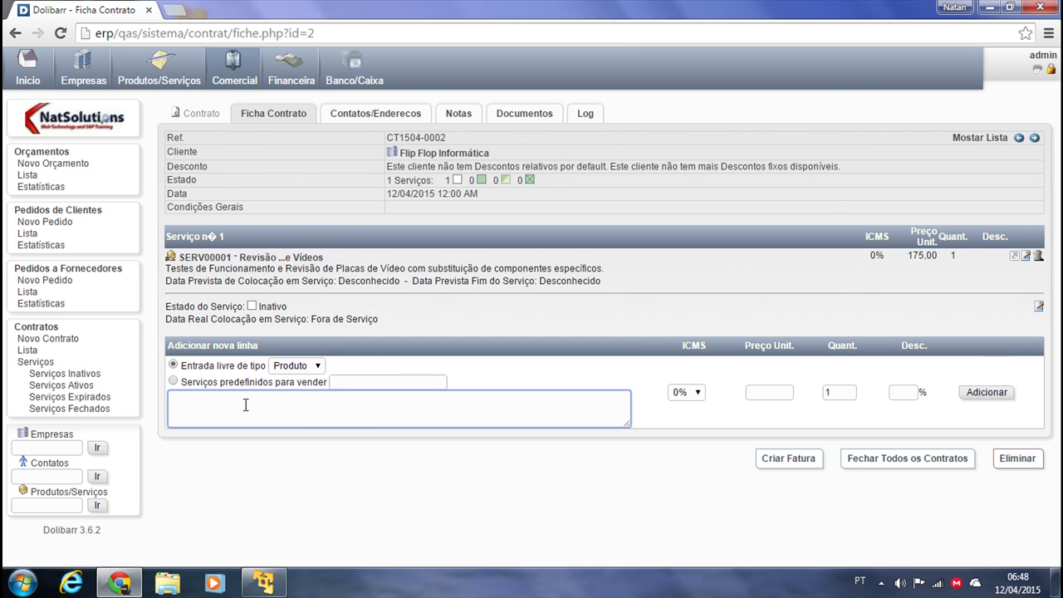
type("MAT00-")
triple_click(231, 403)
key("BackSpace")
Keep type Produto, reselect predefined services, and focus the planned start and end dates
left_click(306, 367)
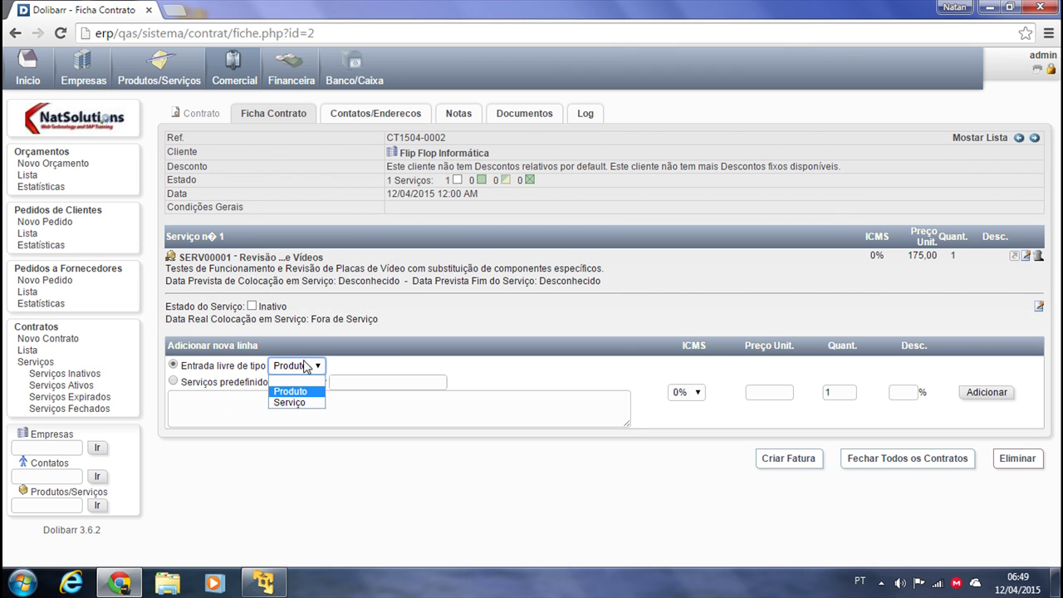
left_click(362, 370)
left_click(173, 382)
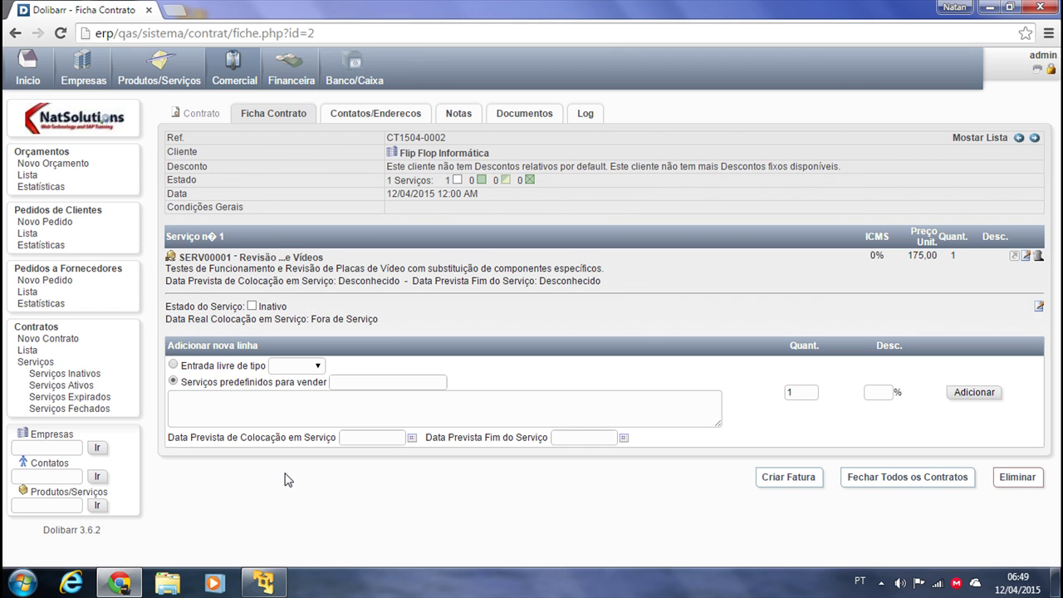
left_click(354, 435)
left_click(598, 437)
Browse the contract's contacts, notes, documents and log tabs, then view the quotes list
left_click(378, 112)
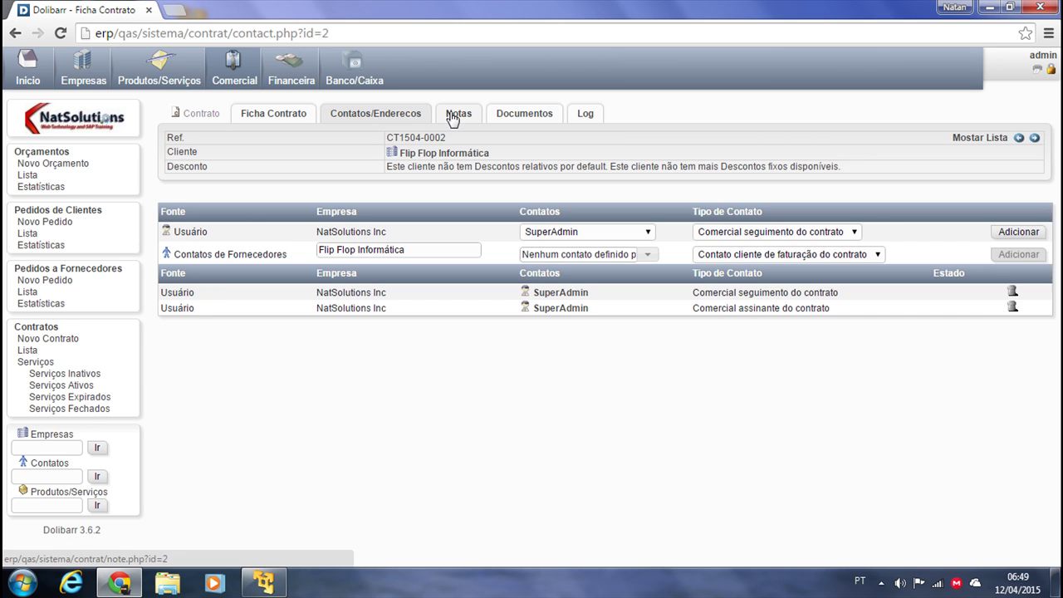
left_click(453, 118)
left_click(539, 113)
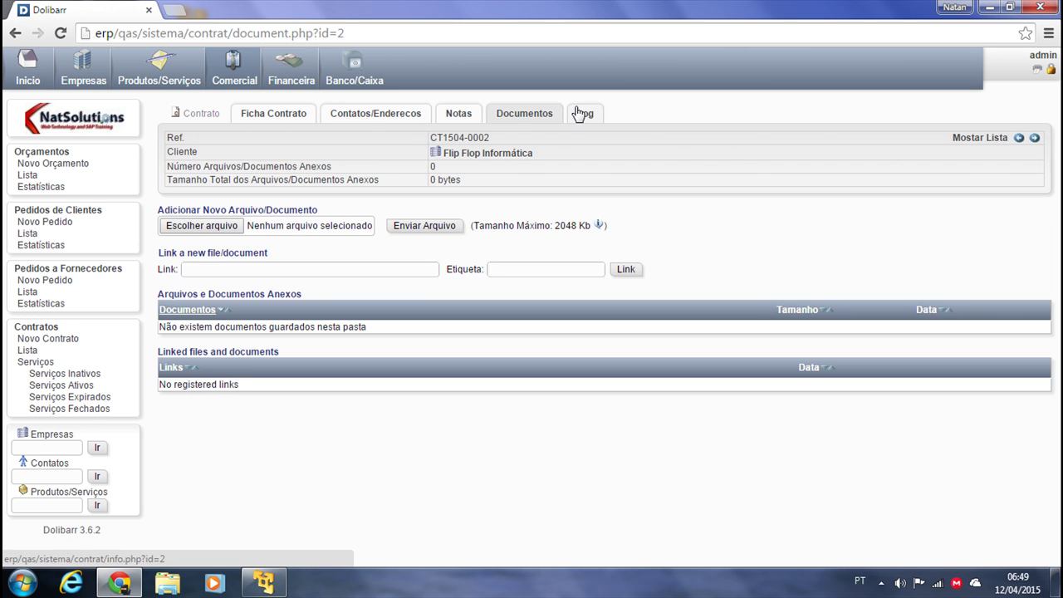
left_click(581, 114)
left_click(266, 117)
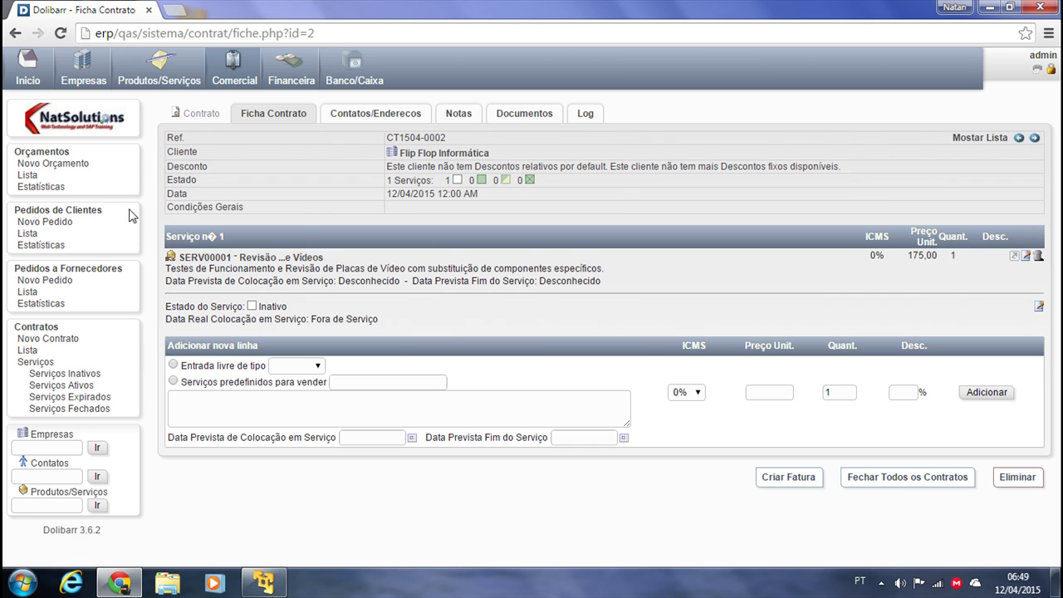
left_click(77, 164)
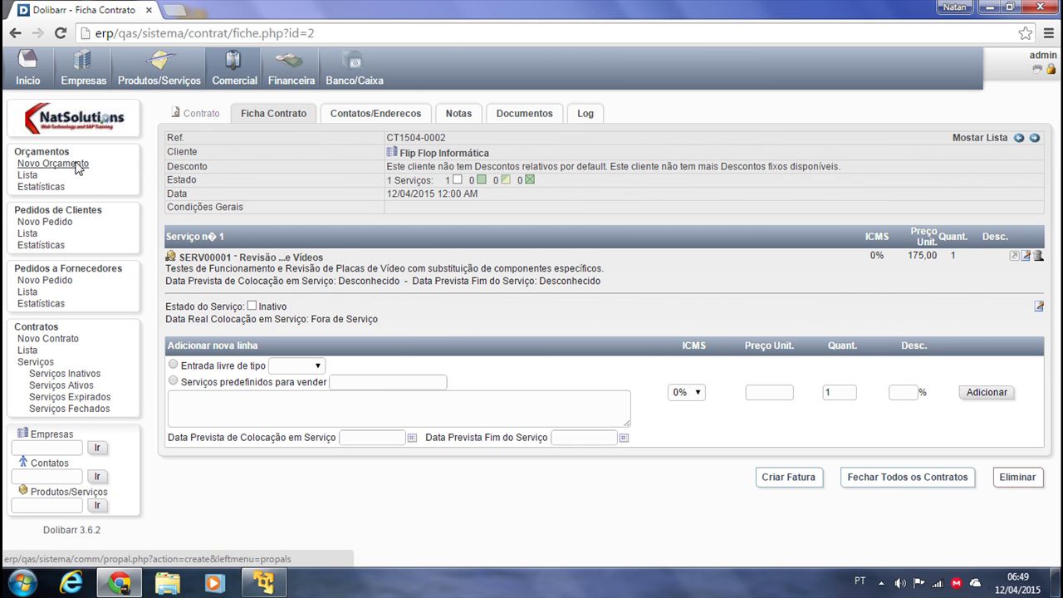
left_click(25, 175)
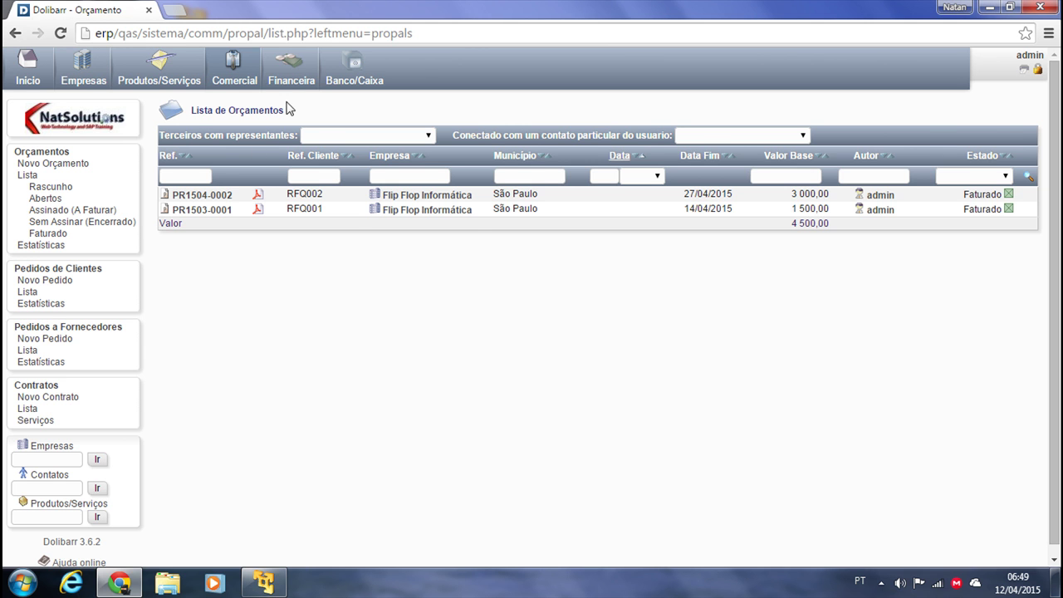
View the Financeira accountancy area, then return to the Início home dashboard
left_click(291, 67)
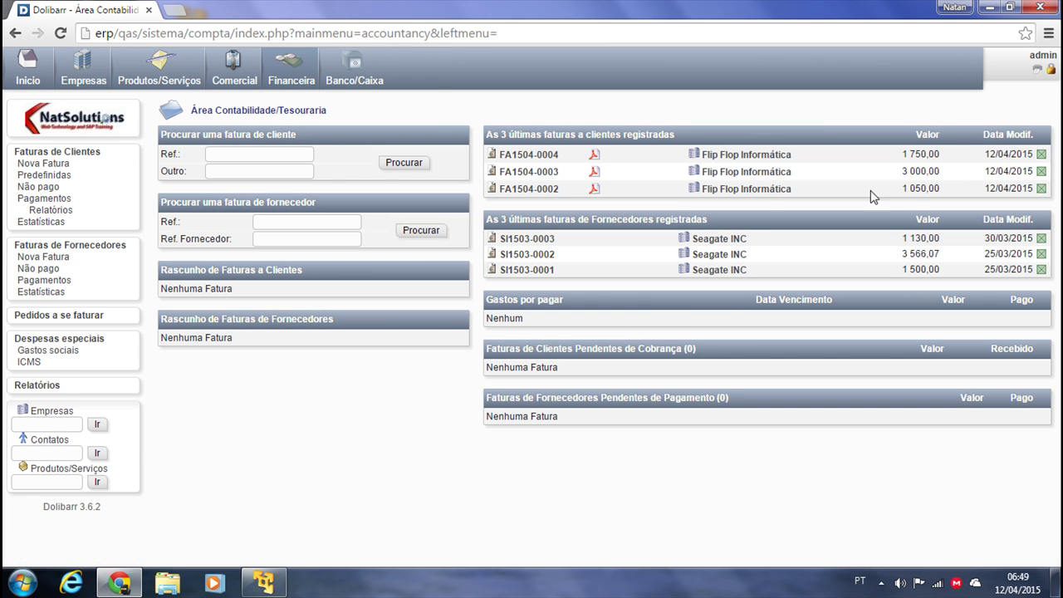
left_click(28, 70)
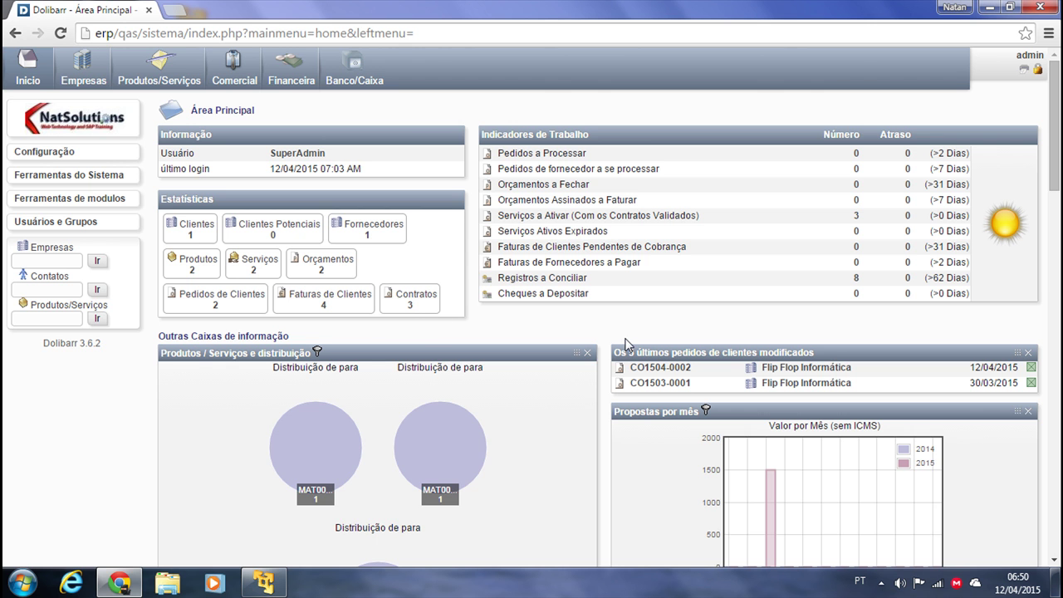
scroll(626, 344, "down", 1)
scroll(685, 332, "down", 3)
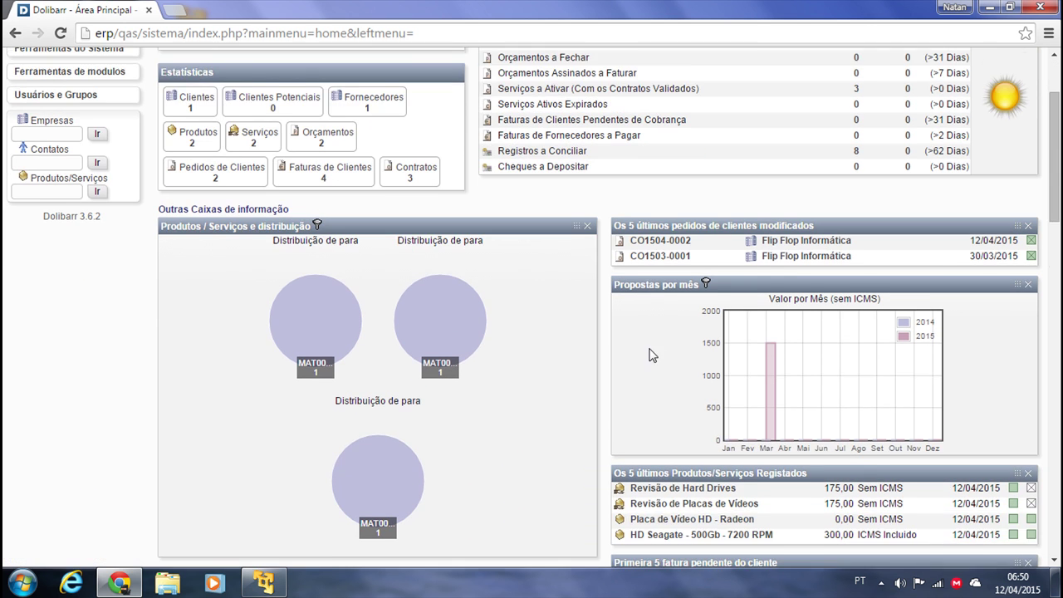
scroll(618, 230, "up", 4)
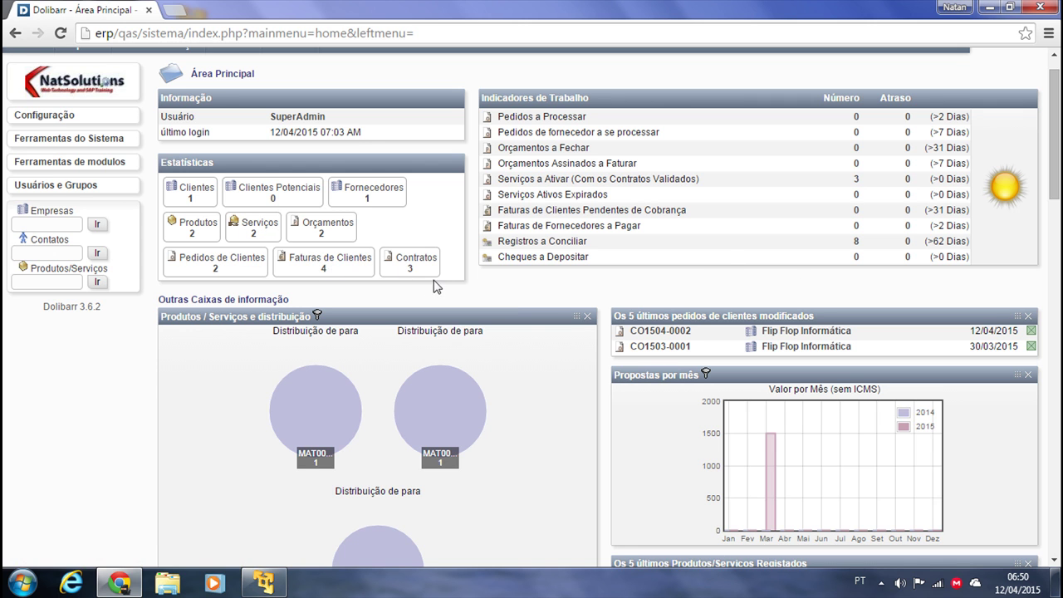
scroll(990, 213, "down", 3)
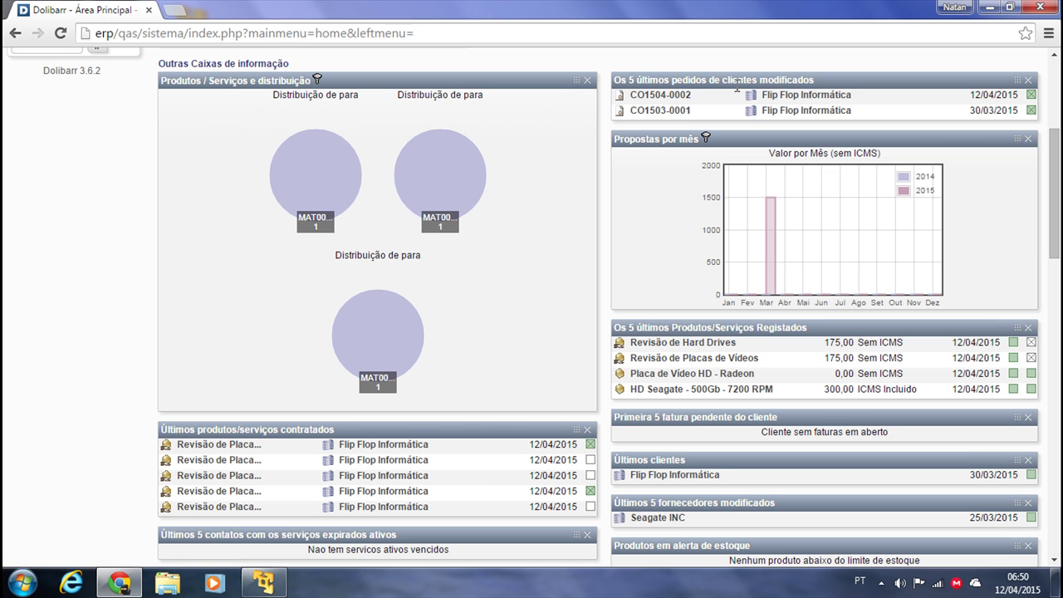
scroll(855, 245, "down", 1)
scroll(831, 349, "up", 1)
scroll(689, 349, "down", 1)
scroll(686, 328, "down", 2)
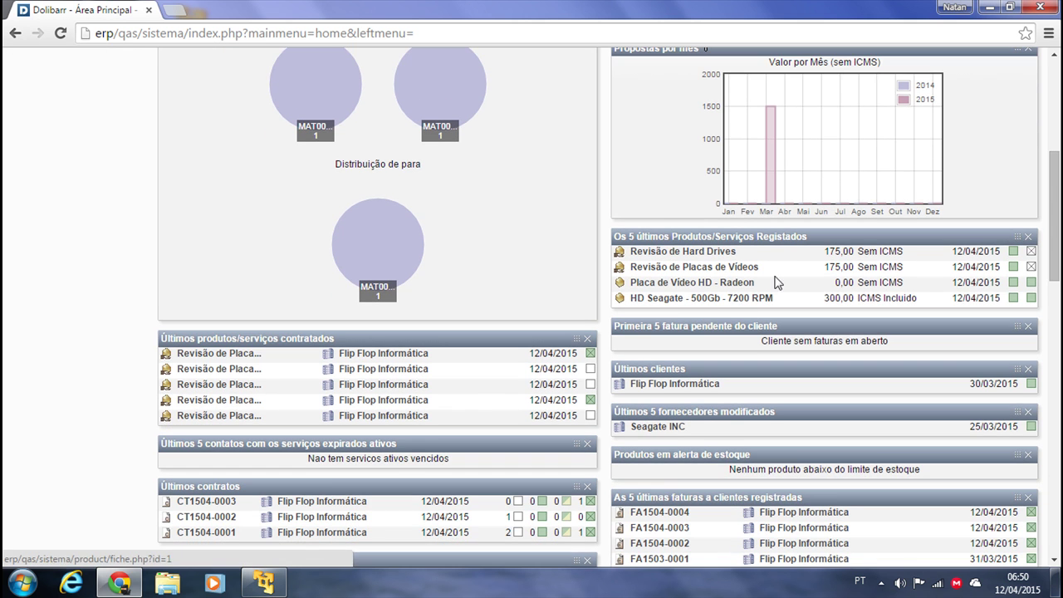
scroll(786, 262, "down", 1)
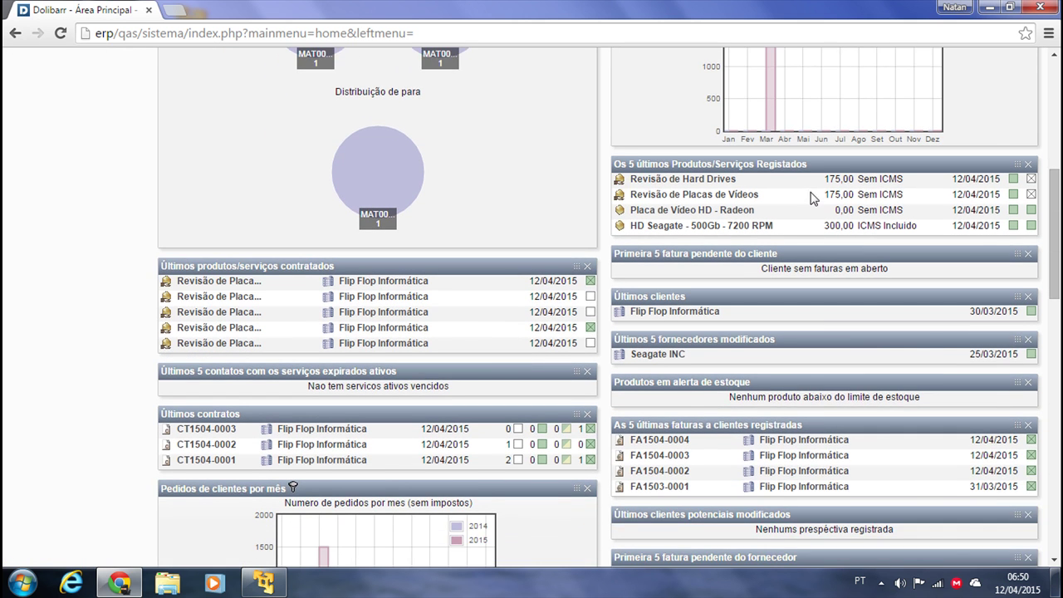
scroll(714, 208, "down", 1)
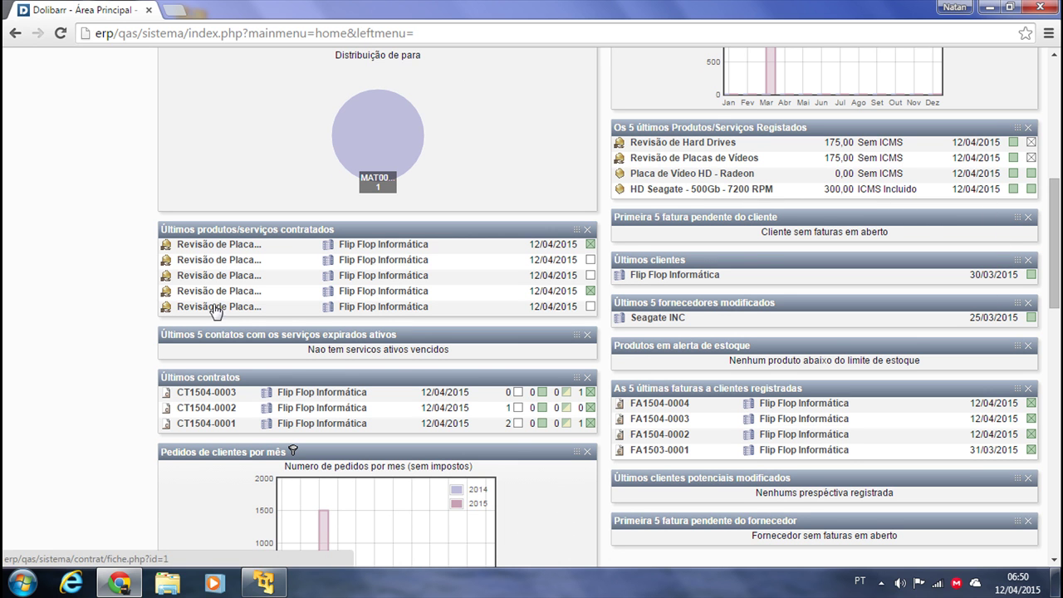
scroll(83, 289, "down", 3)
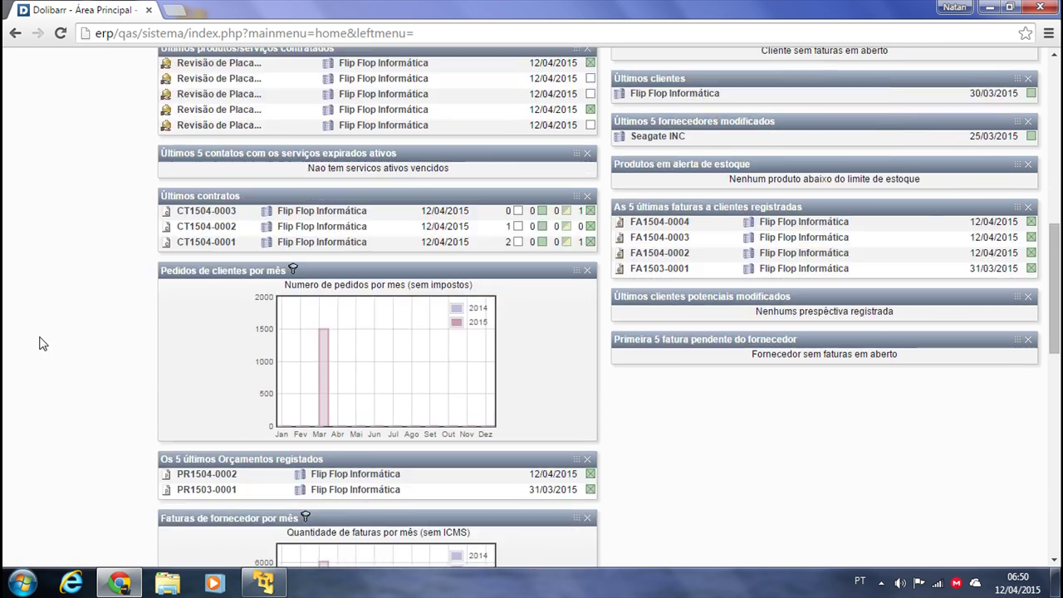
scroll(52, 337, "down", 10)
scroll(77, 331, "down", 3)
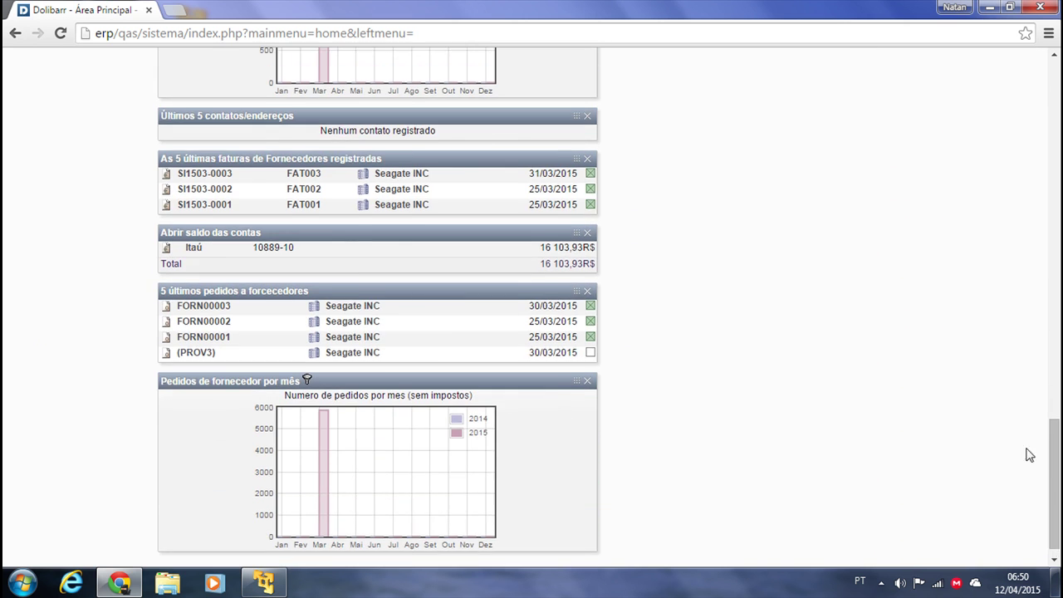
scroll(707, 387, "up", 5)
scroll(704, 390, "up", 8)
scroll(707, 400, "up", 10)
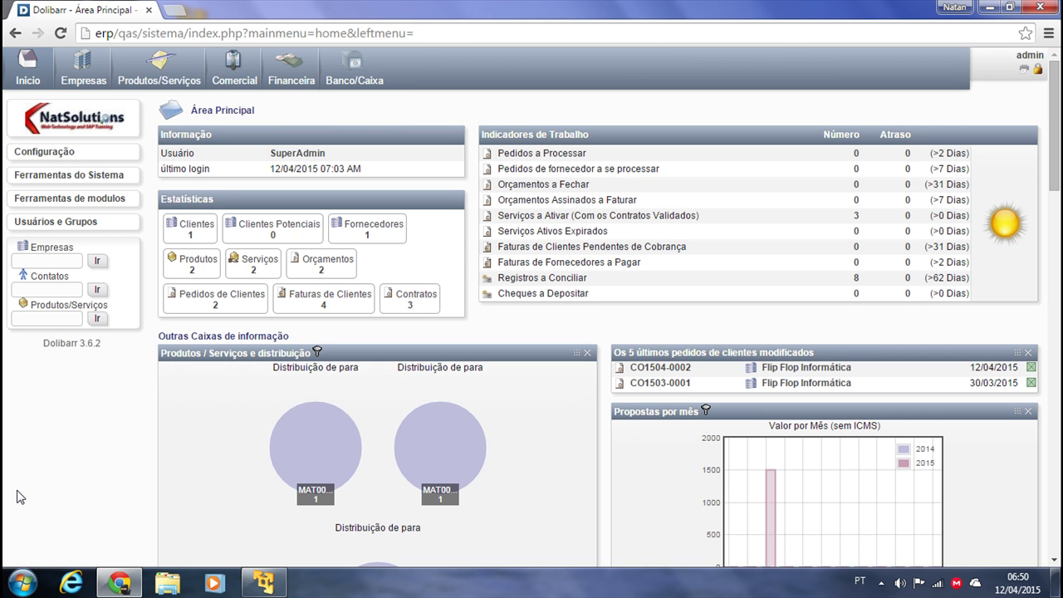
left_click(51, 155)
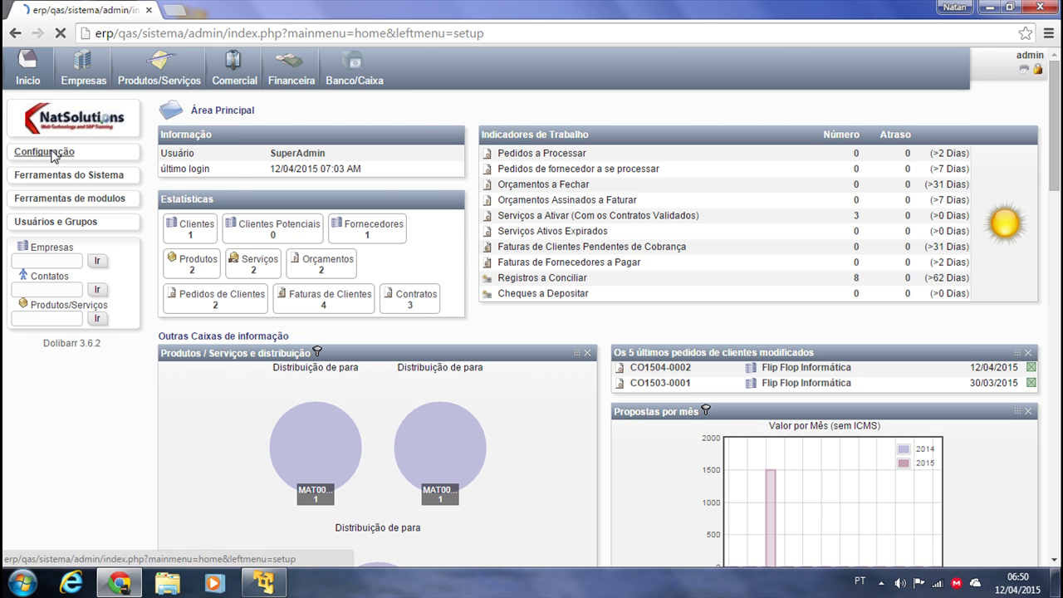
left_click(38, 176)
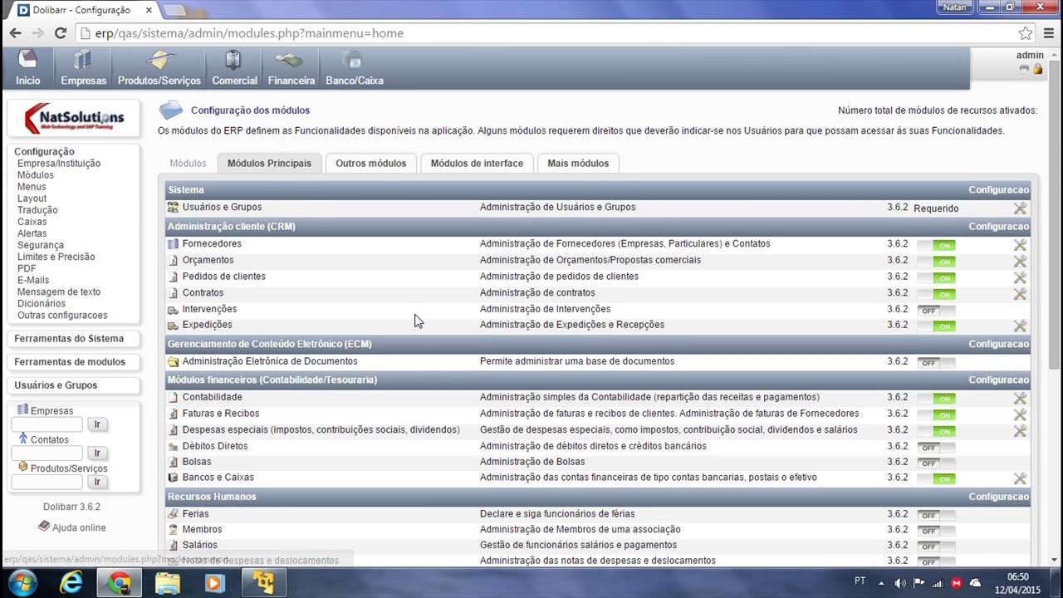
scroll(417, 322, "down", 5)
scroll(847, 440, "up", 8)
scroll(844, 462, "down", 2)
scroll(844, 463, "up", 2)
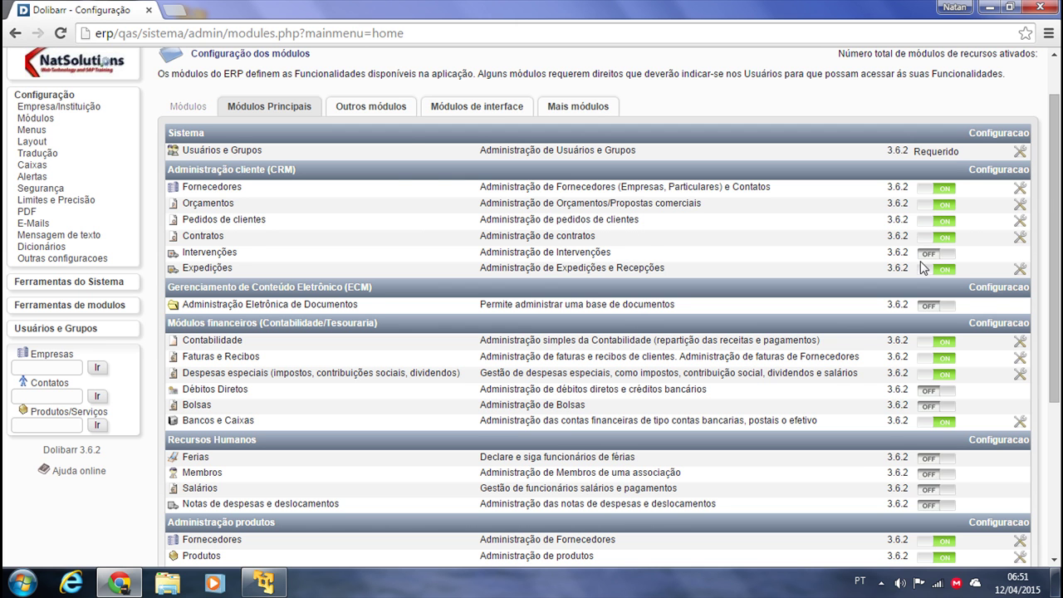
scroll(324, 221, "down", 1)
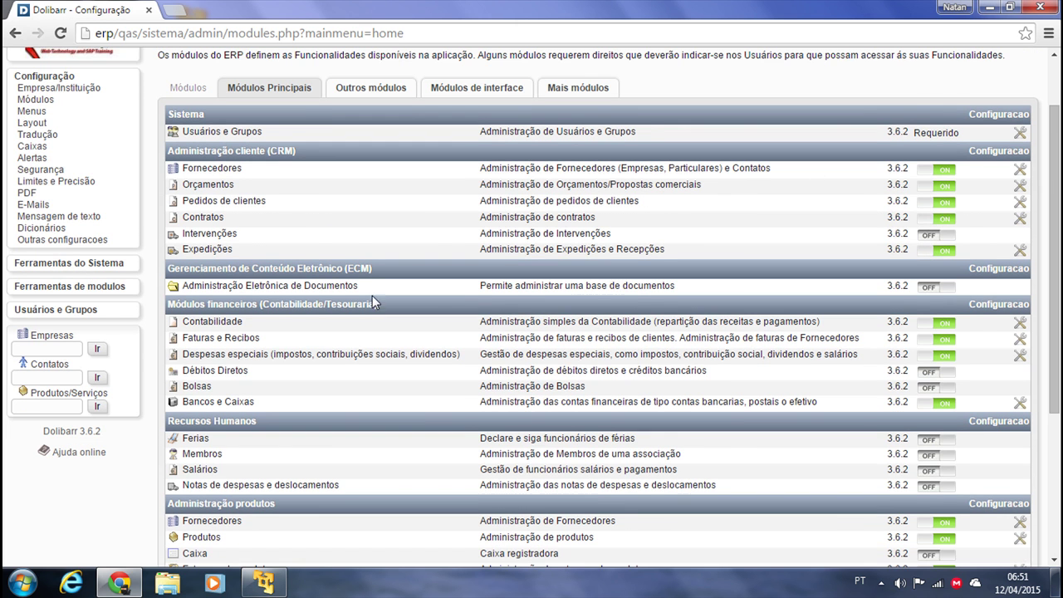
scroll(915, 347, "down", 1)
scroll(332, 388, "down", 1)
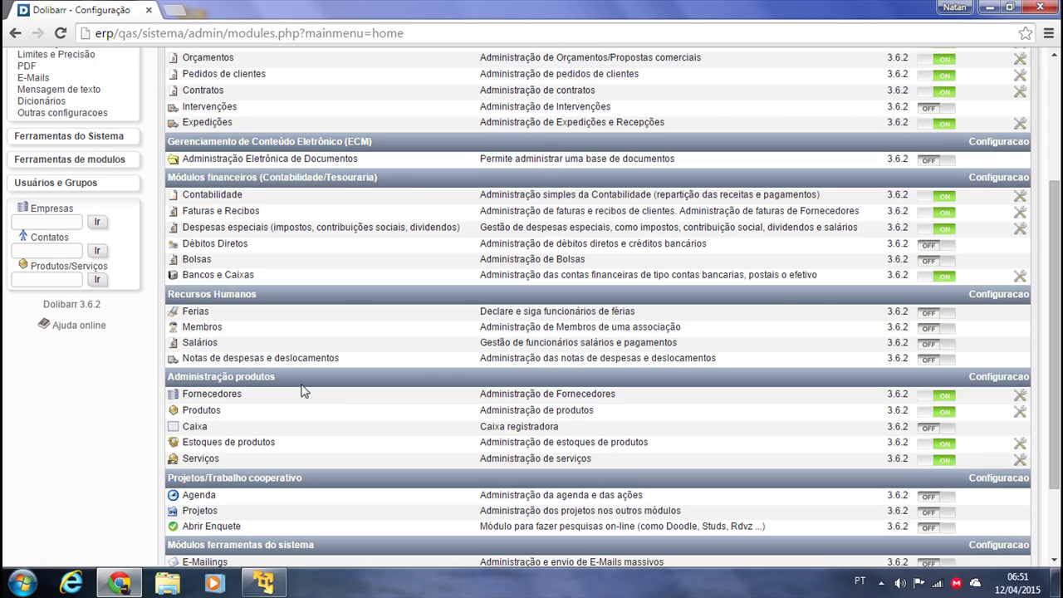
scroll(539, 344, "down", 1)
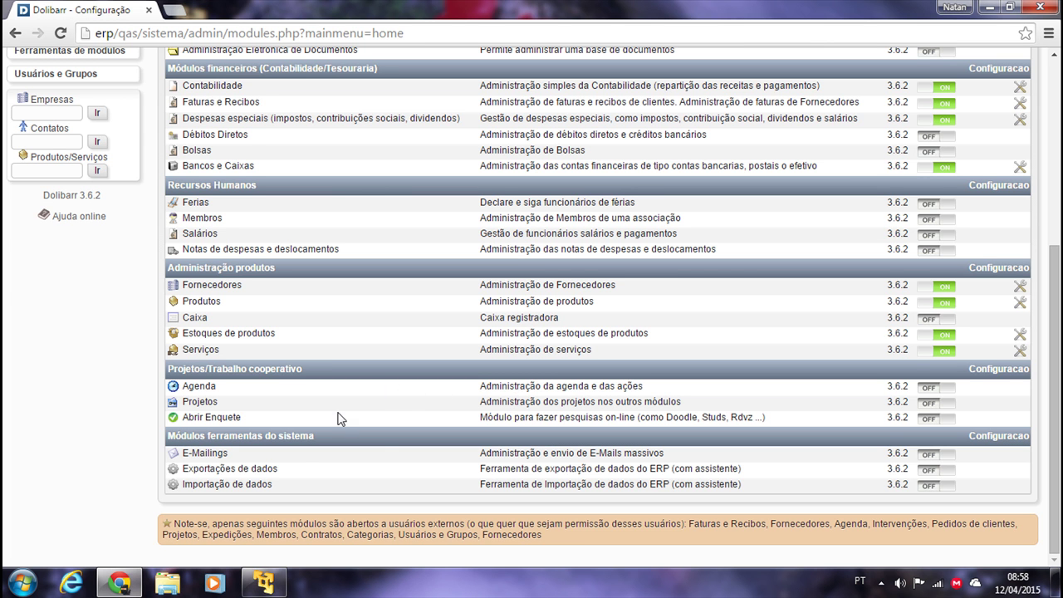
scroll(474, 463, "up", 4)
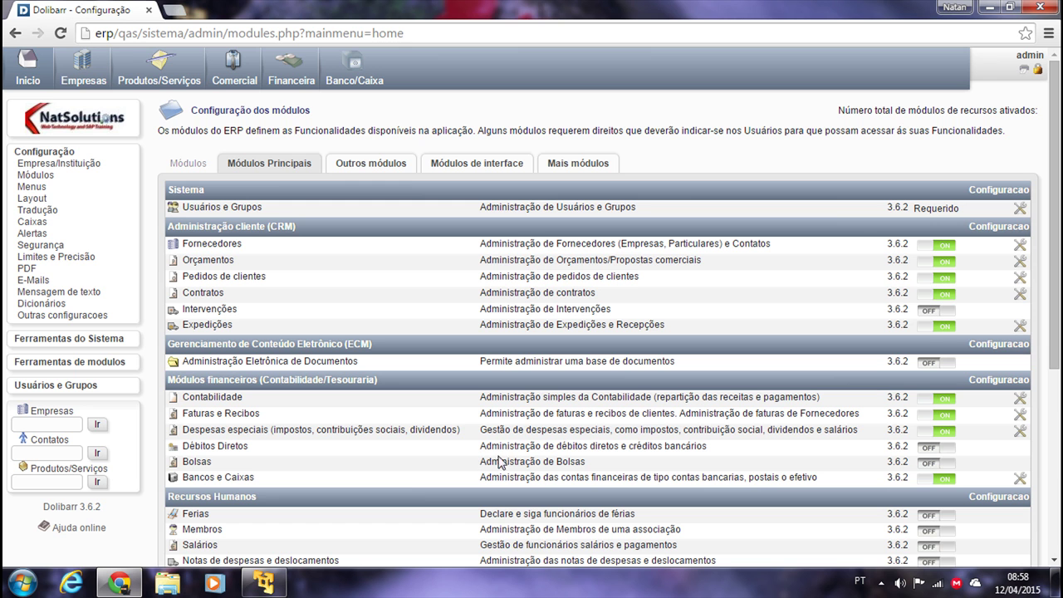
left_click(27, 79)
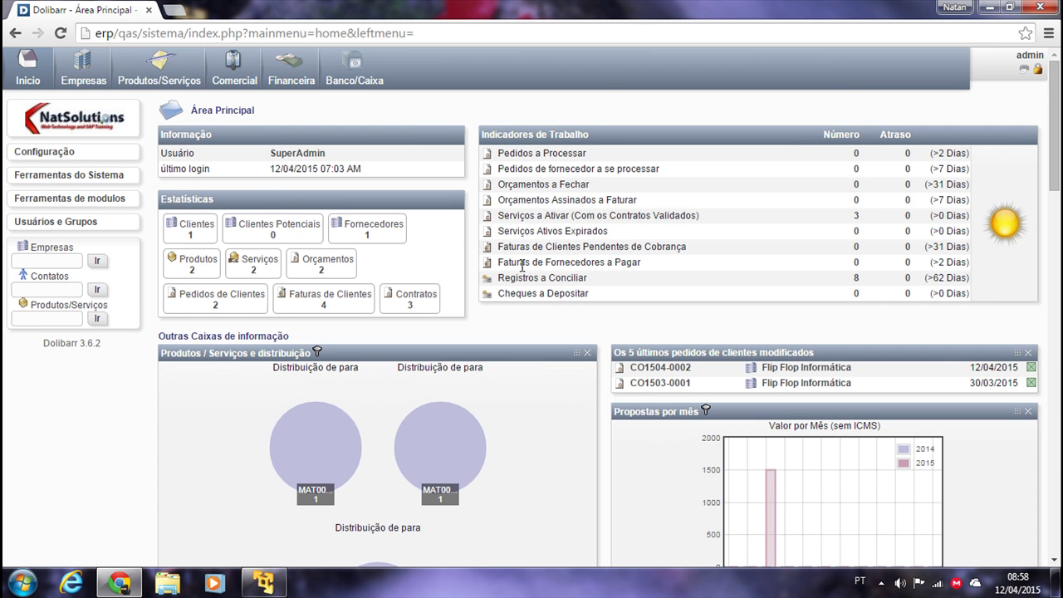